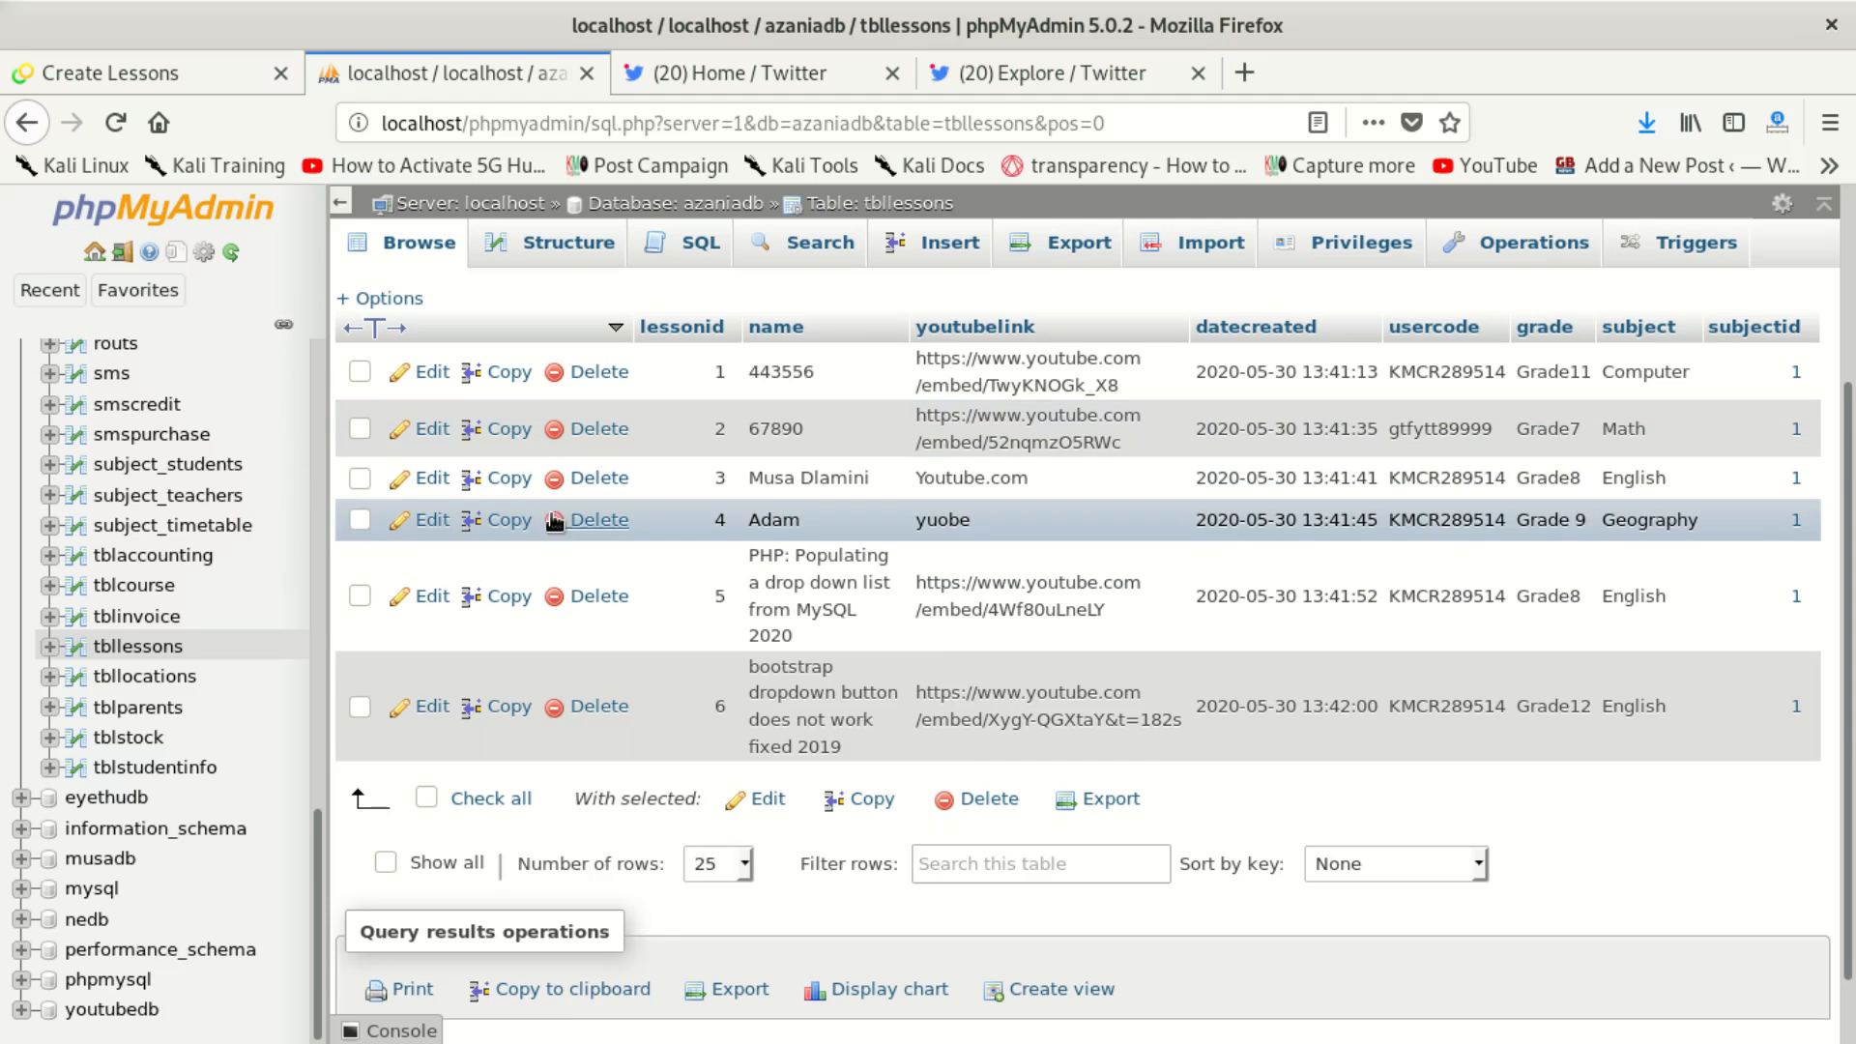
Step: Browse the records of the tbllessons table and view its column structure
left_click(174, 647)
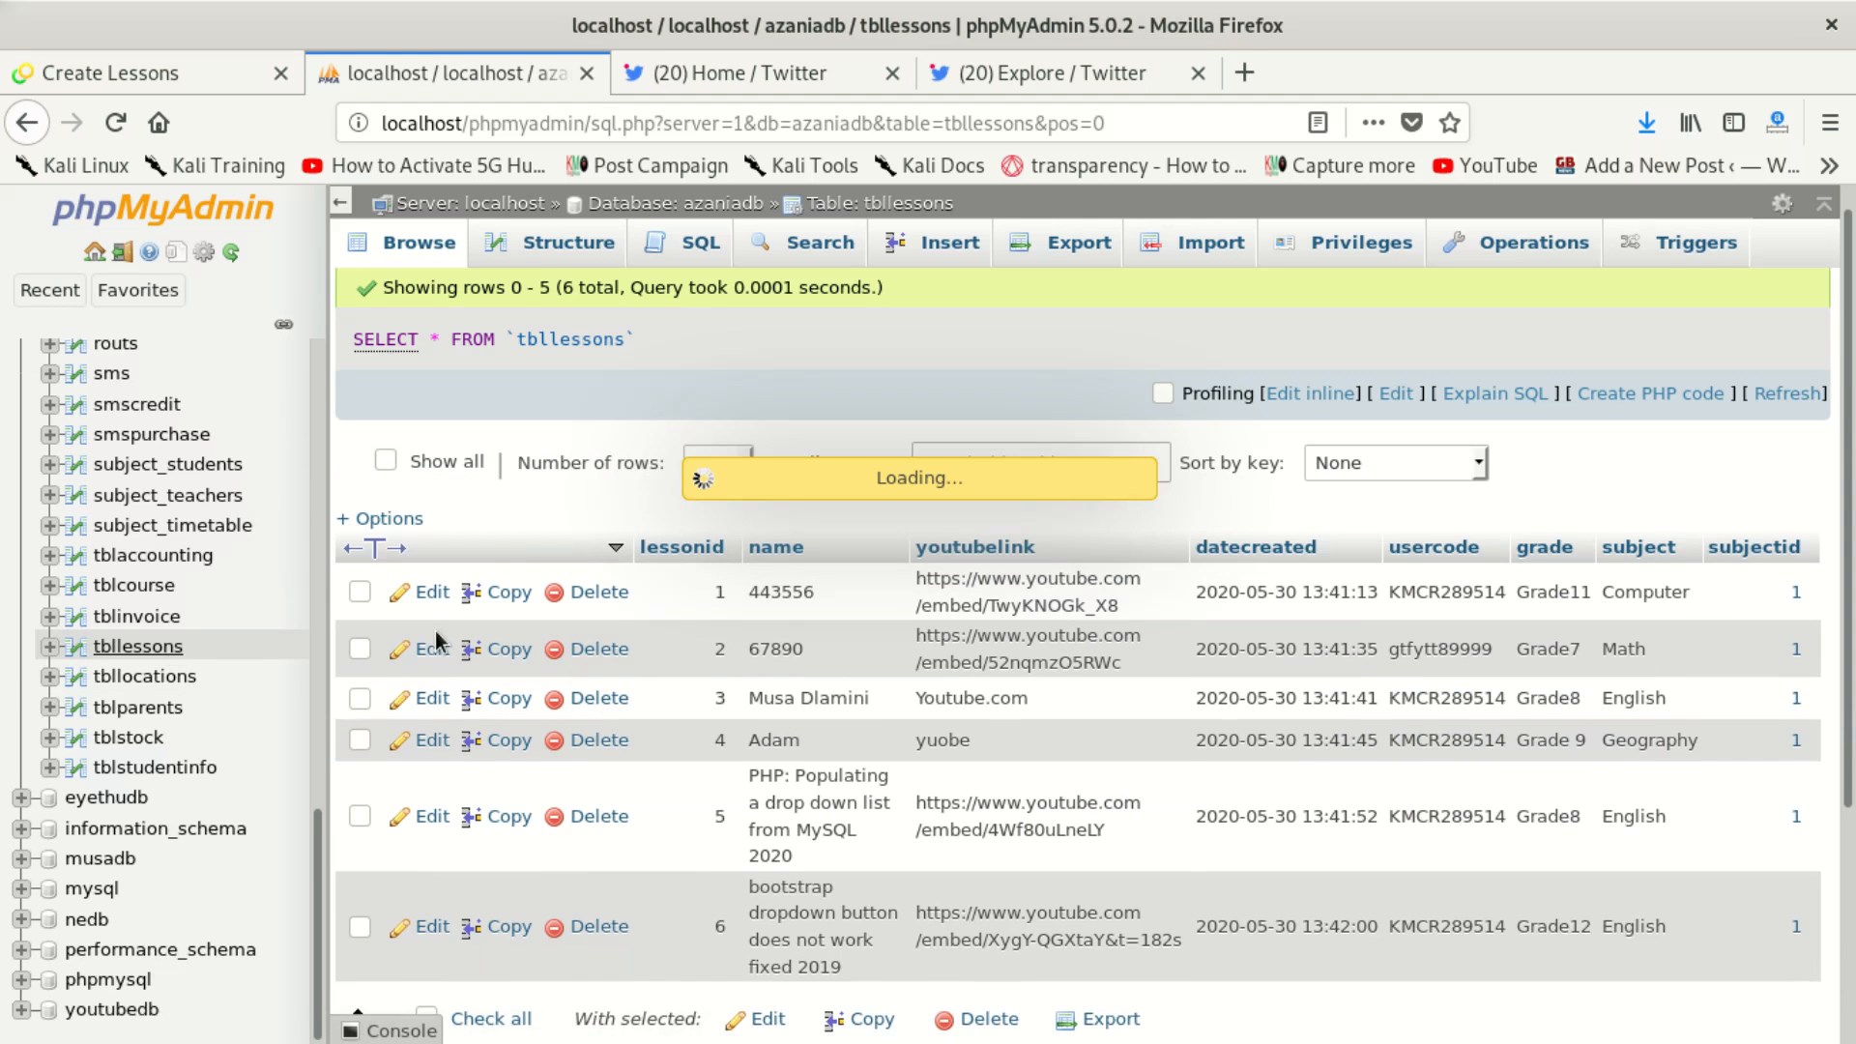
scroll(810, 538, "down", 3)
scroll(810, 539, "up", 3)
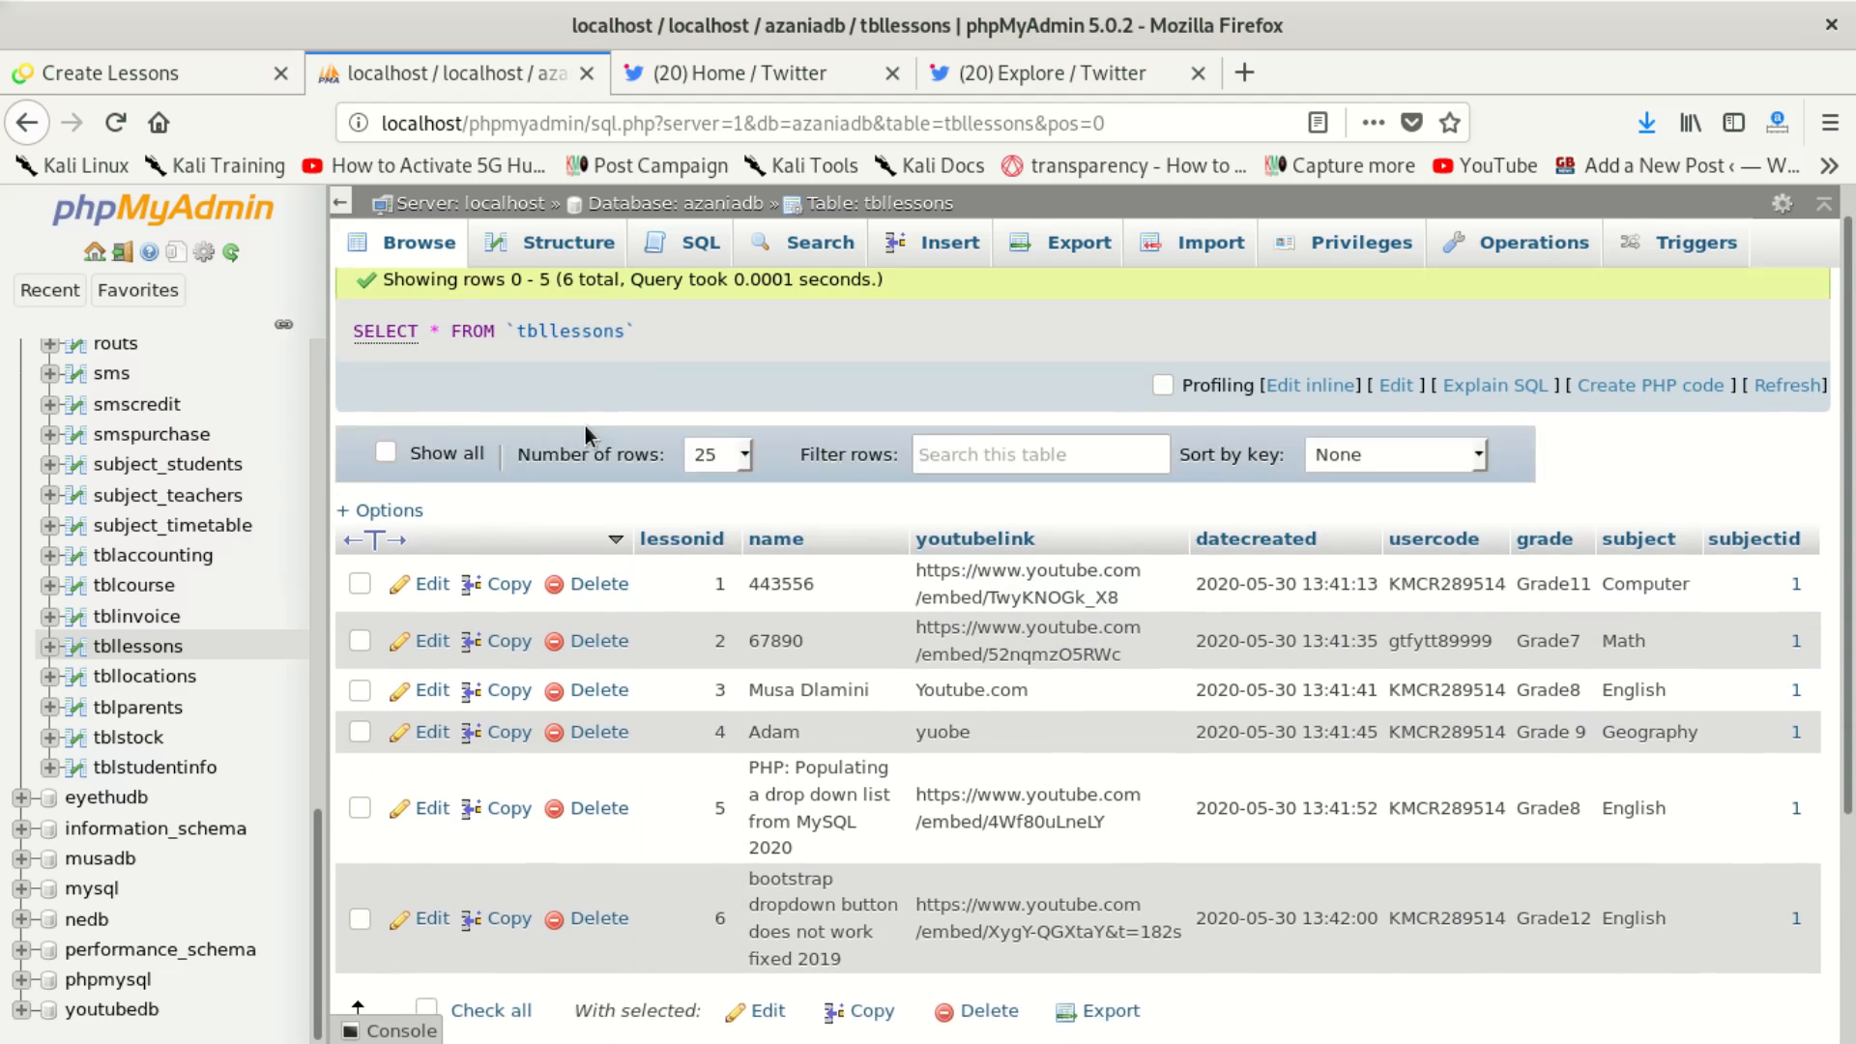
left_click(546, 244)
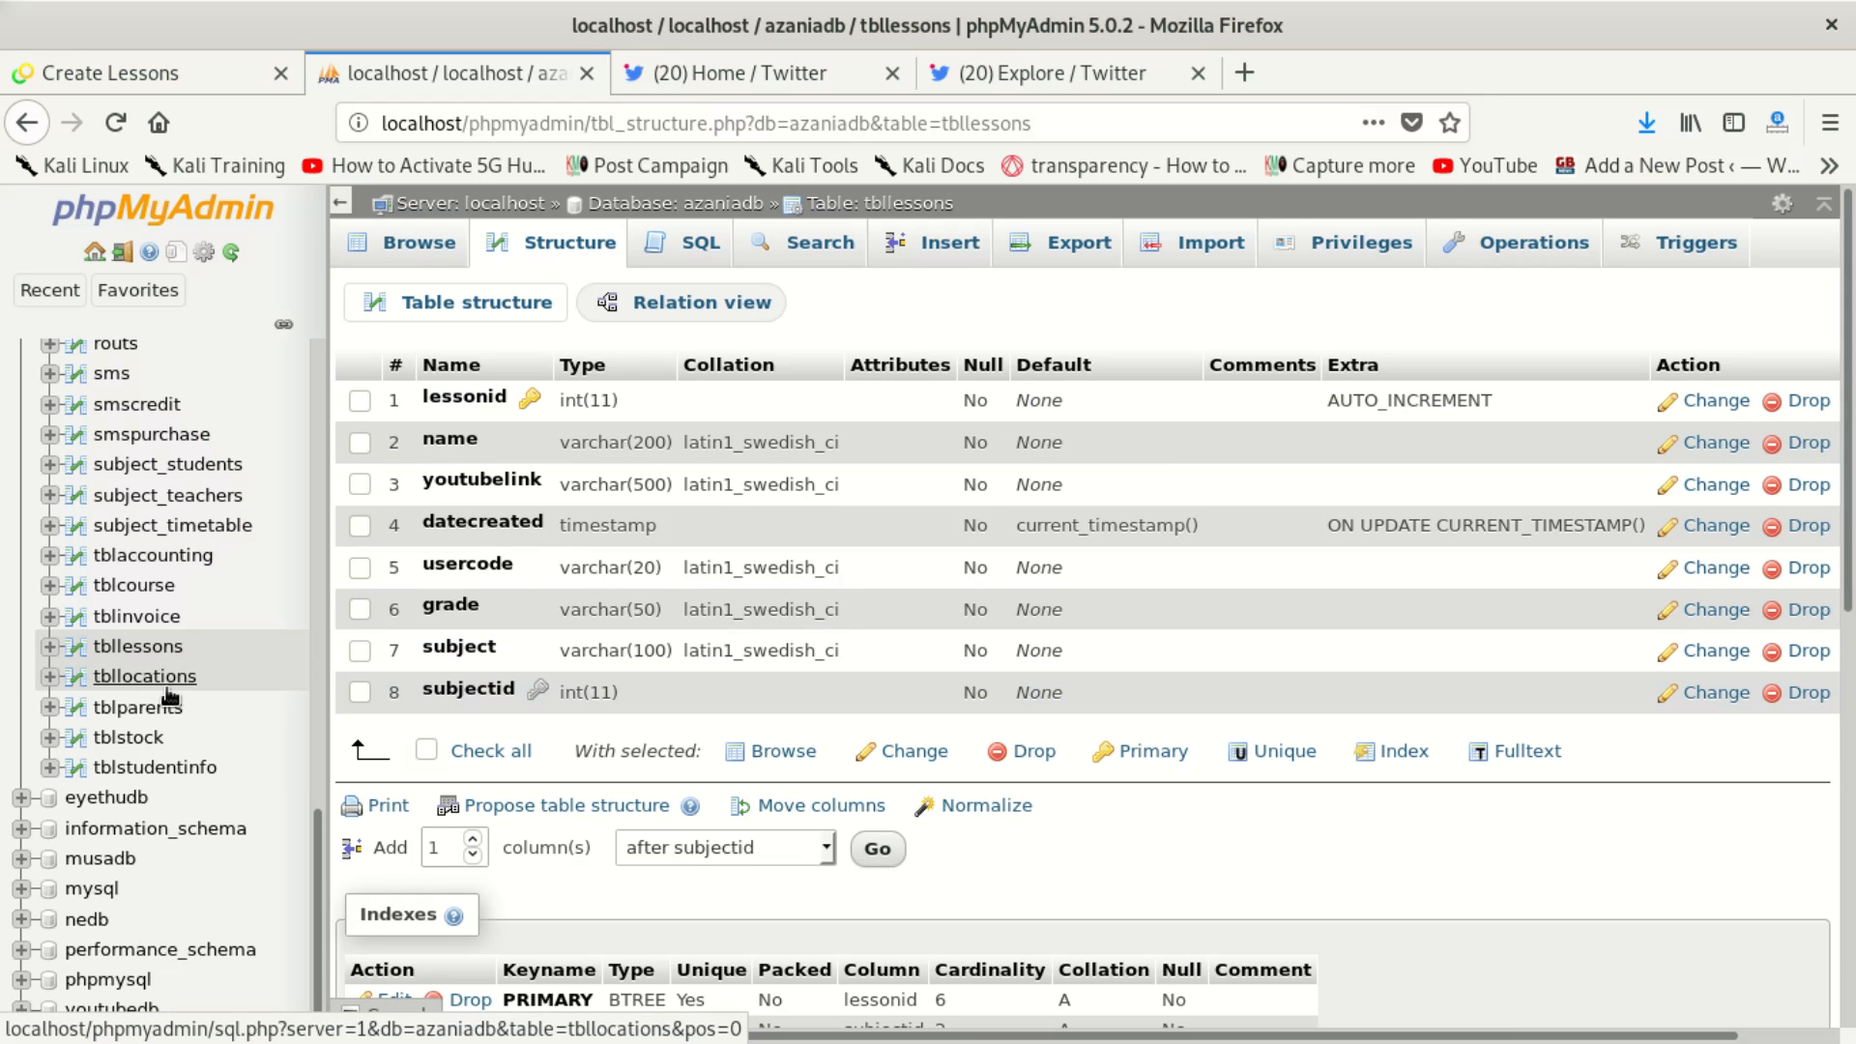
Step: Open the structure of the tblcourse table and copy its primary key column name, courseid
left_click(147, 587)
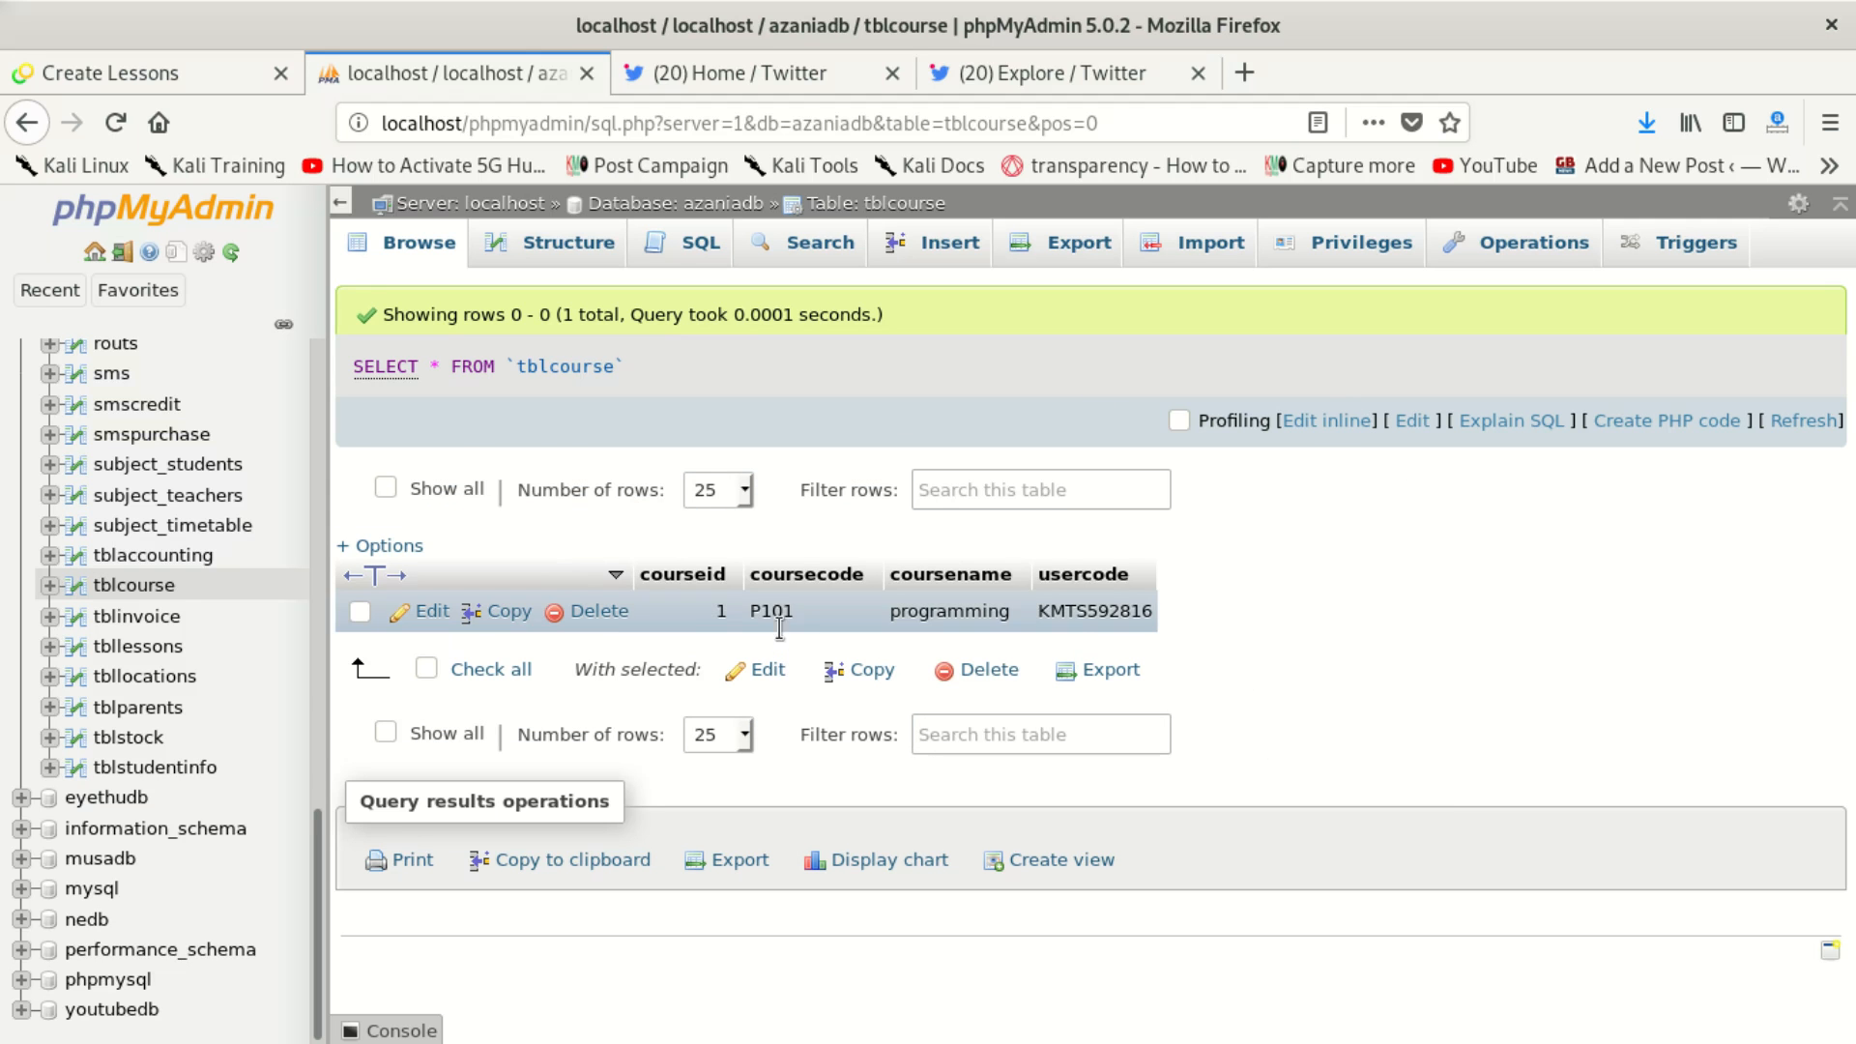
left_click(563, 242)
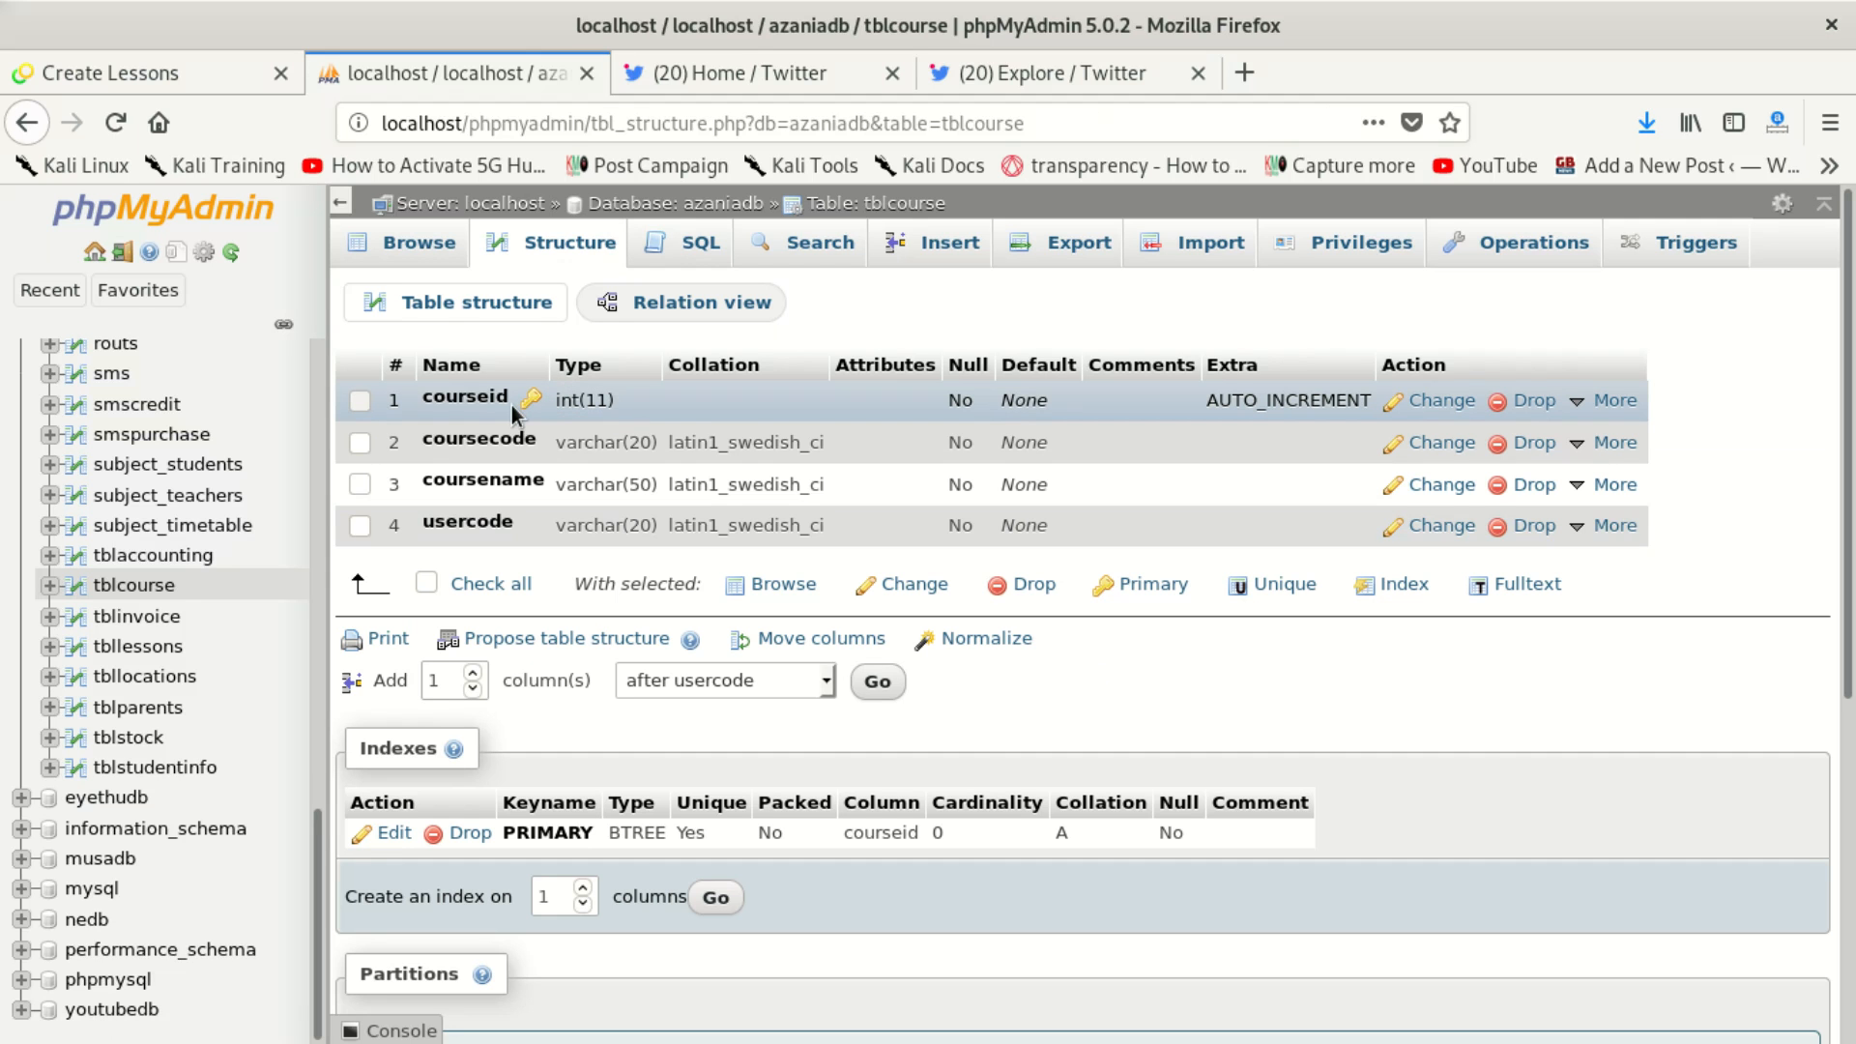
double_click(465, 402)
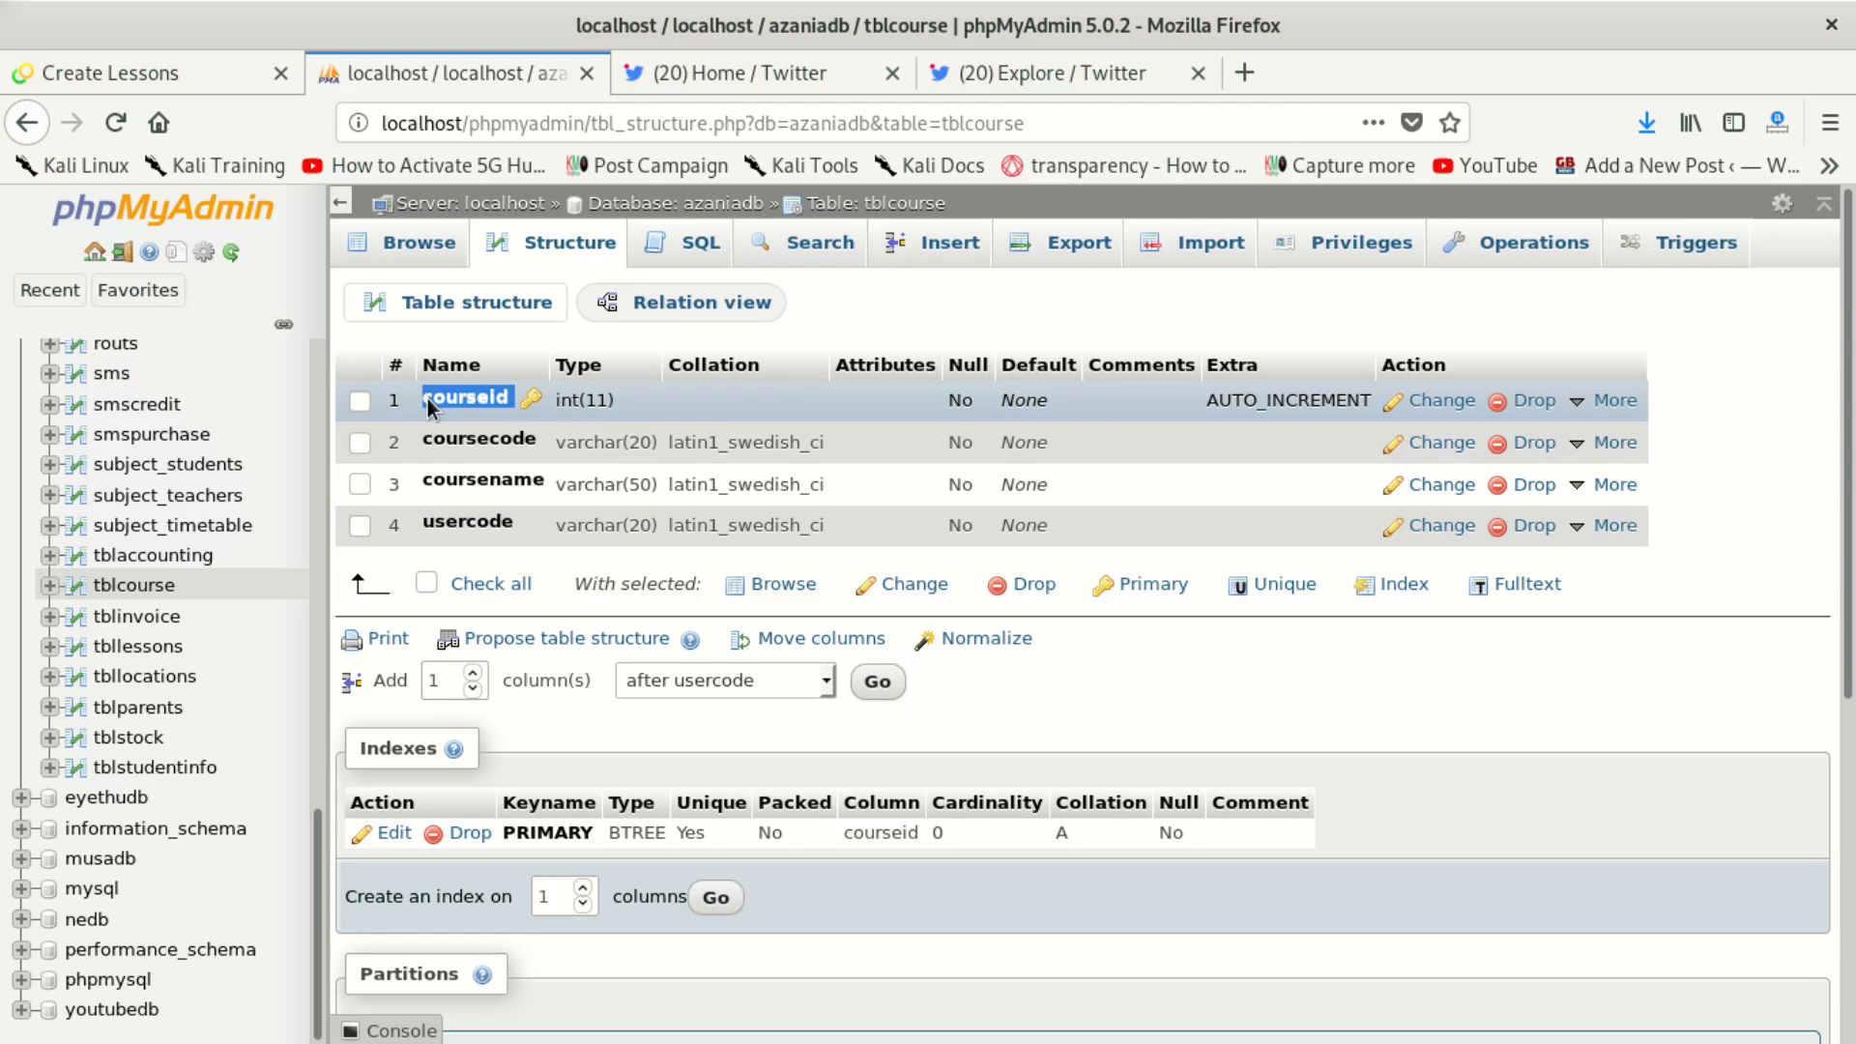
right_click(474, 399)
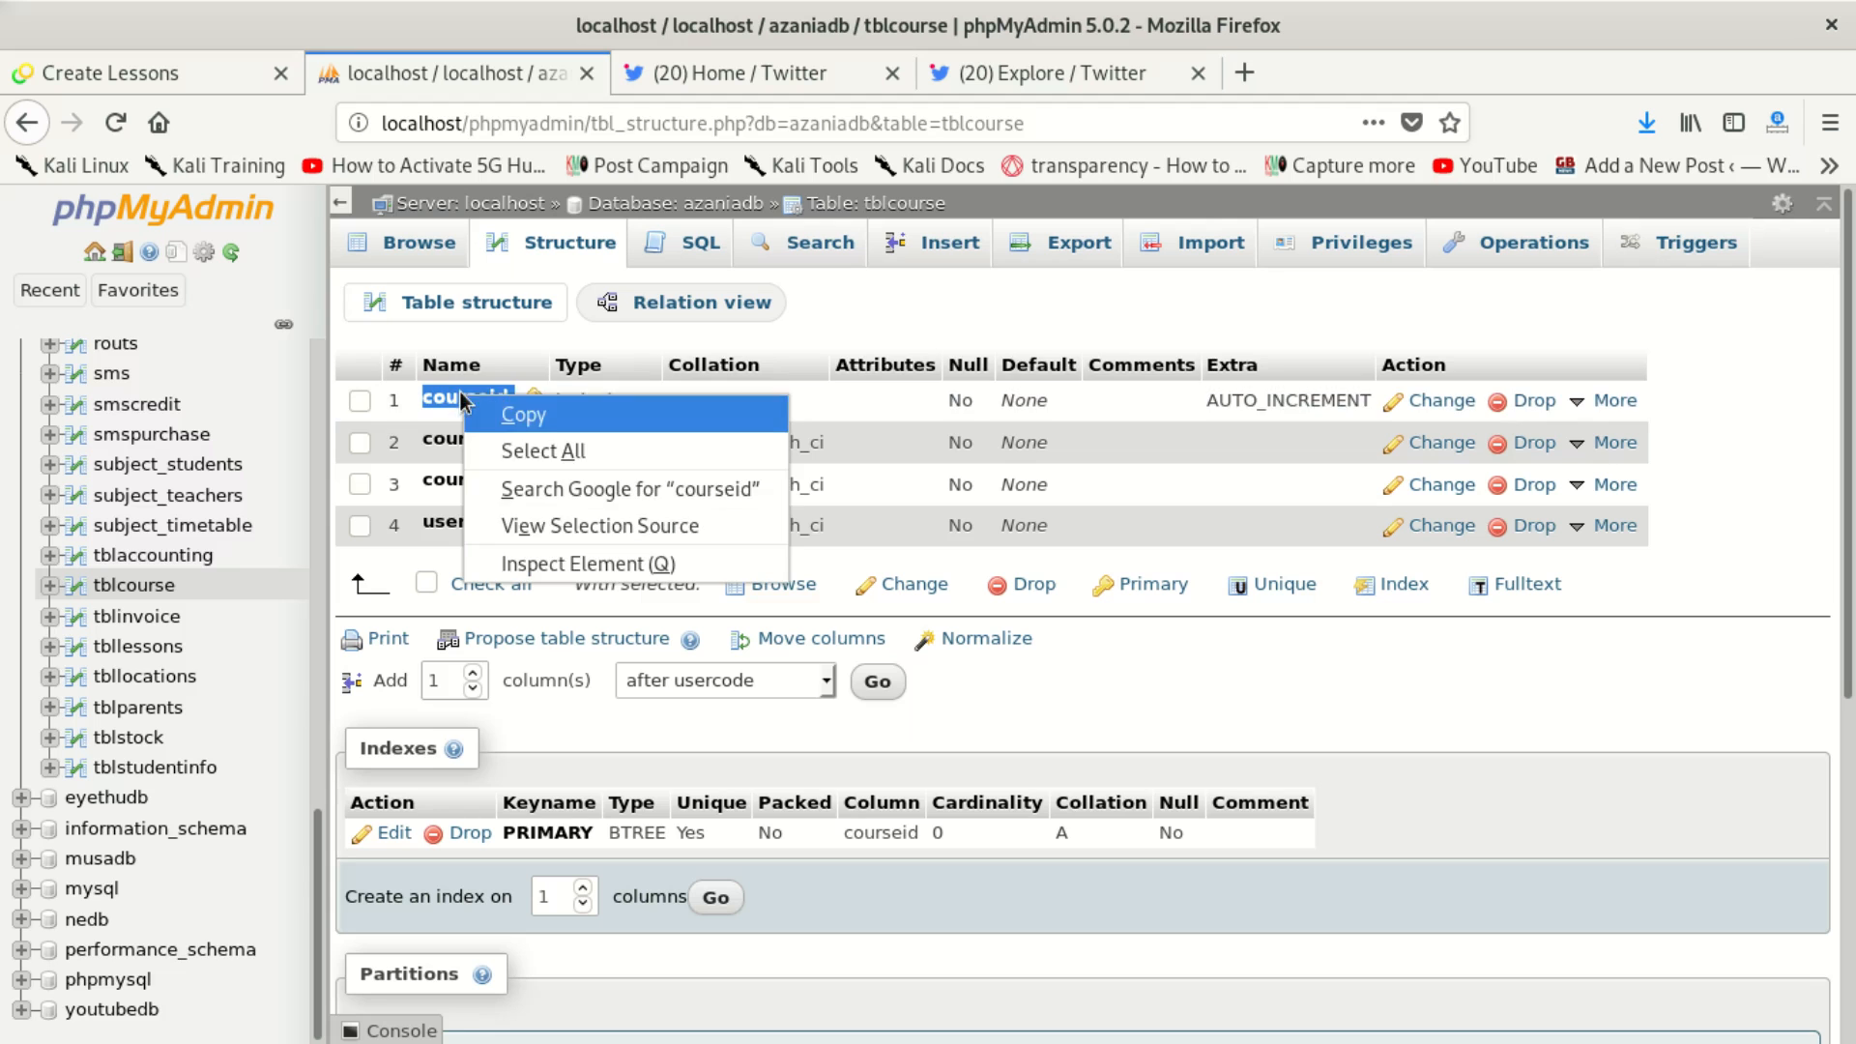
left_click(541, 414)
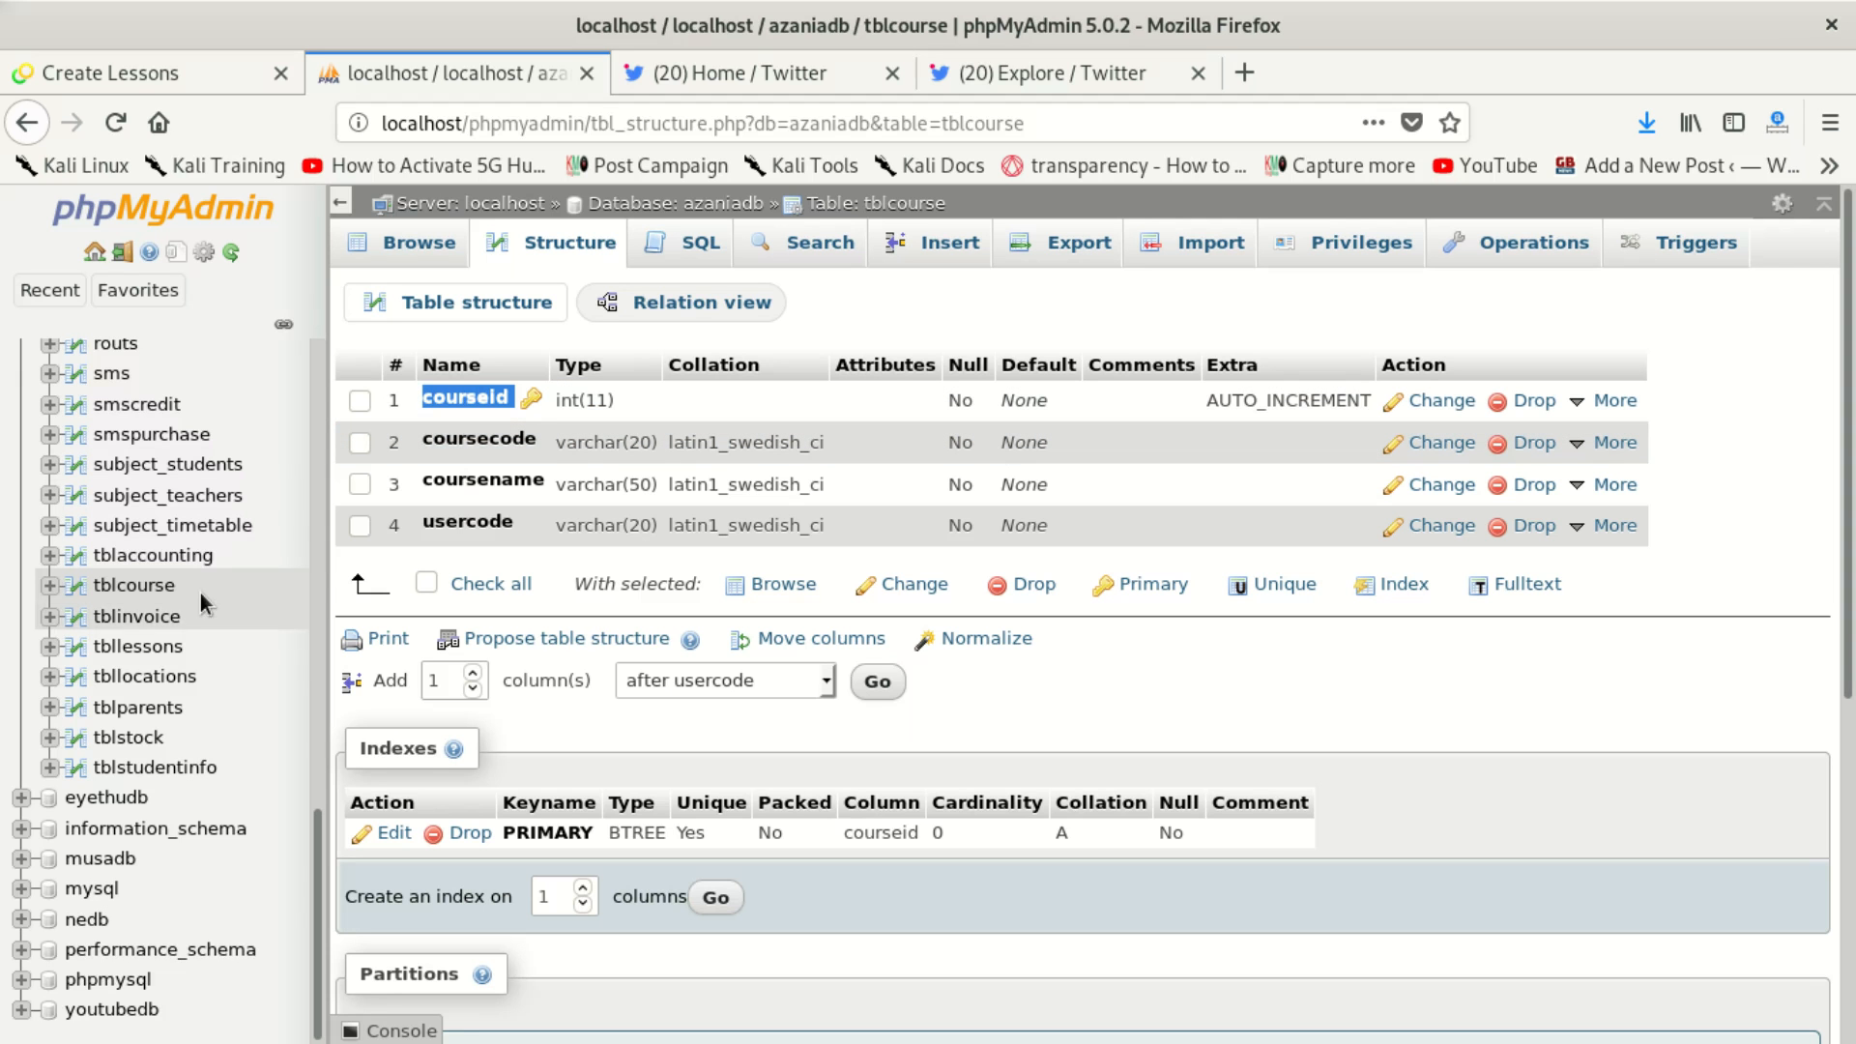
Step: Examine the records of the tbllessons table and the keys available for sorting them
left_click(174, 647)
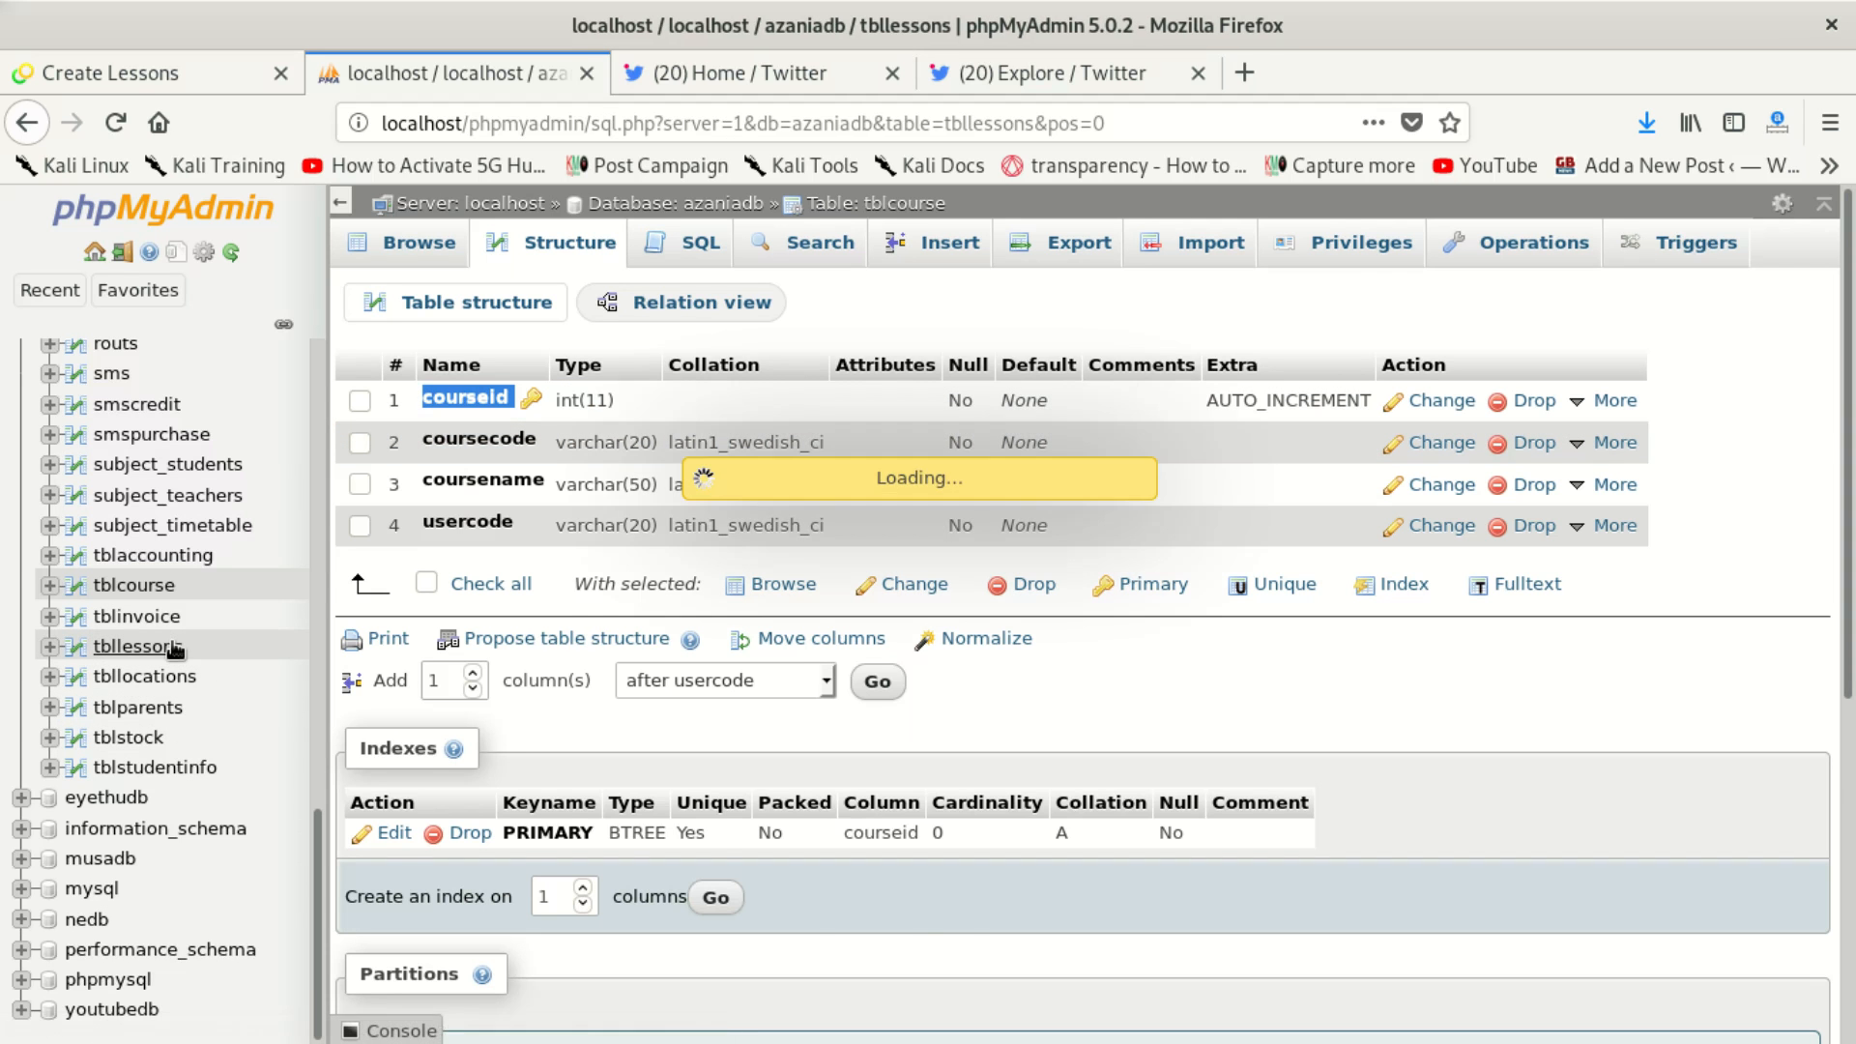
scroll(1244, 531, "down", 3)
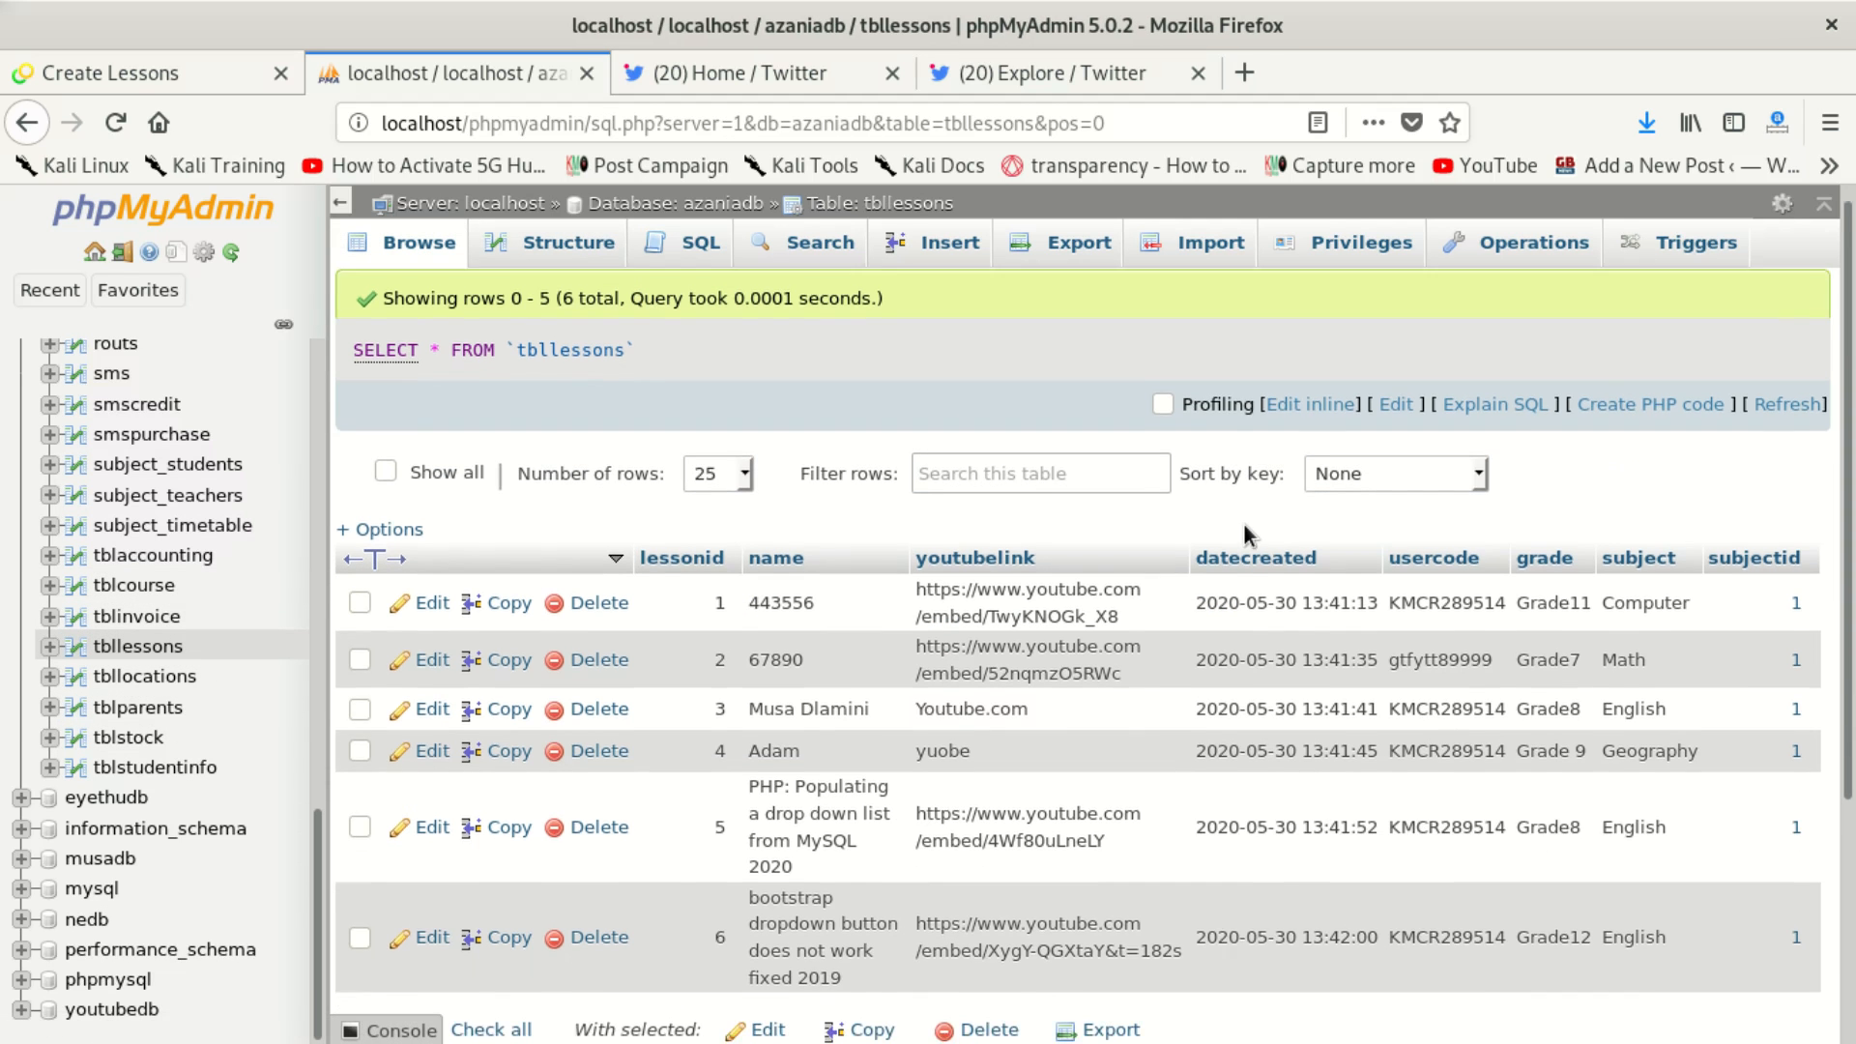
scroll(1063, 538, "up", 3)
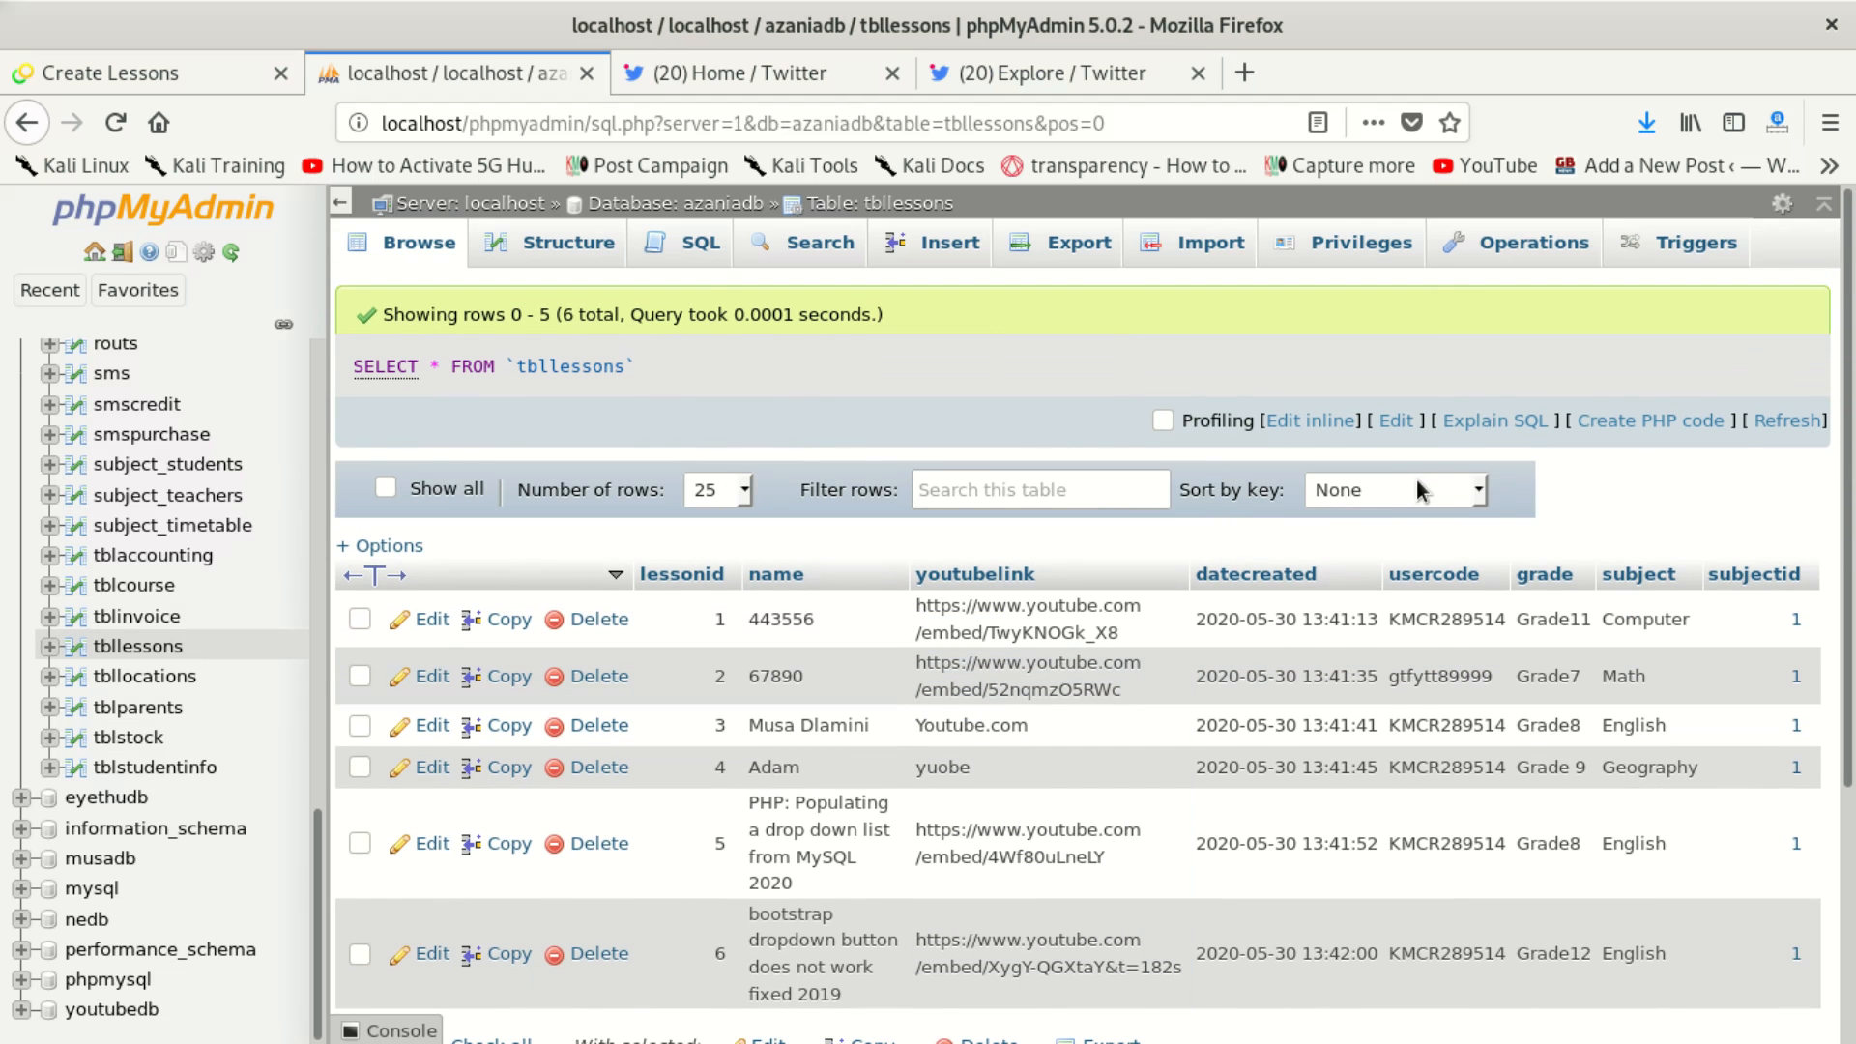
left_click(1453, 490)
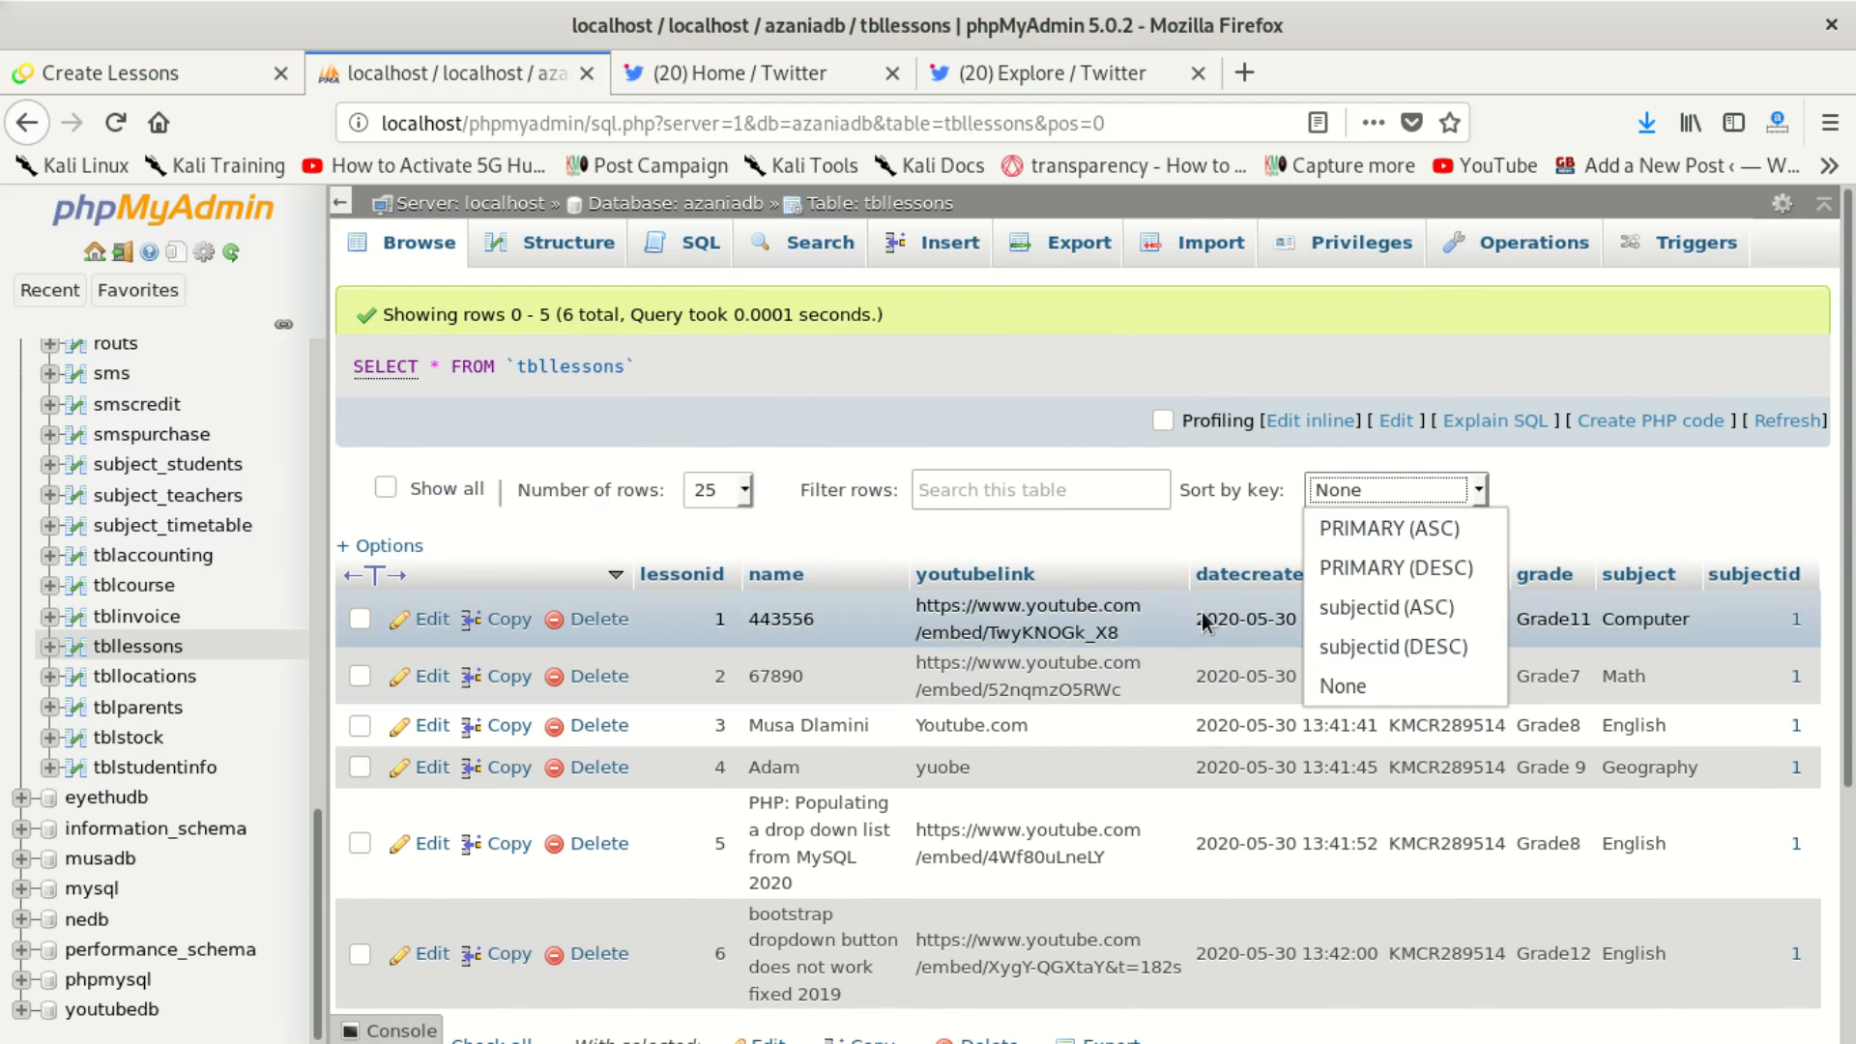
left_click(1219, 466)
left_click(1338, 488)
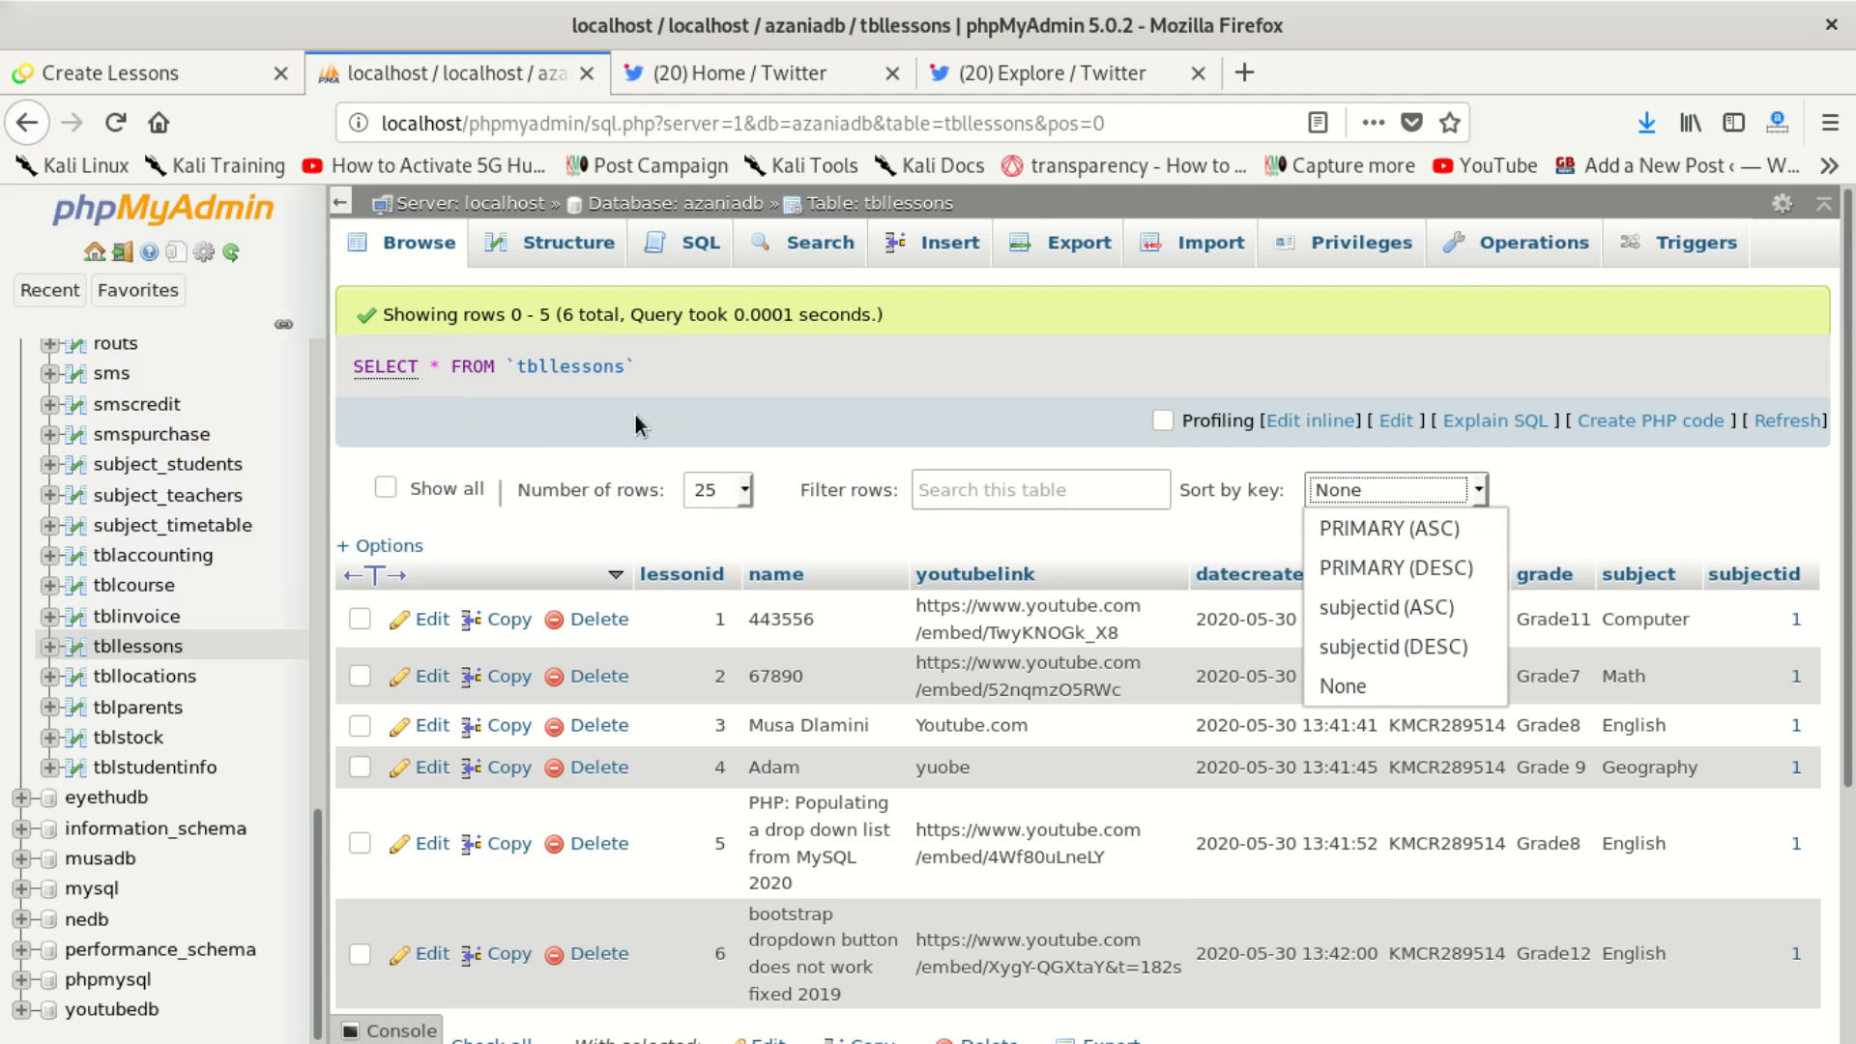
left_click(583, 244)
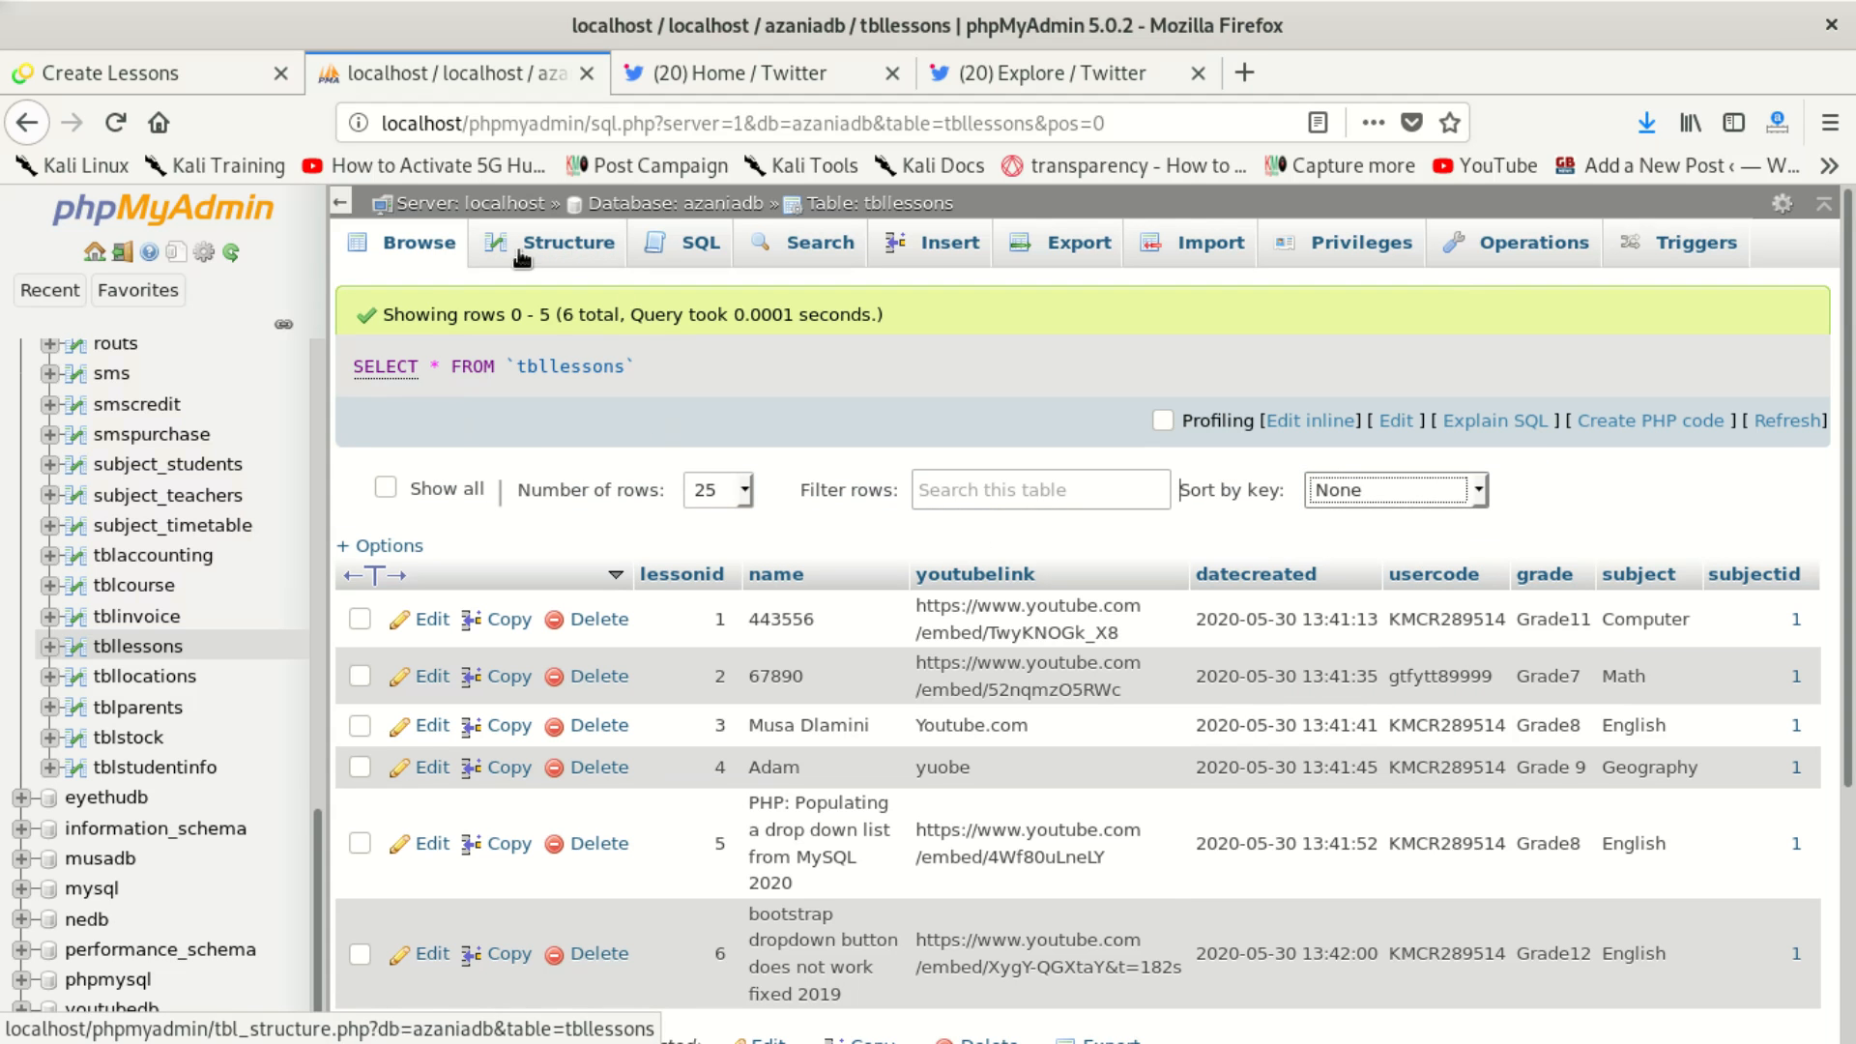
left_click(412, 244)
left_click(410, 246)
scroll(758, 646, "down", 5)
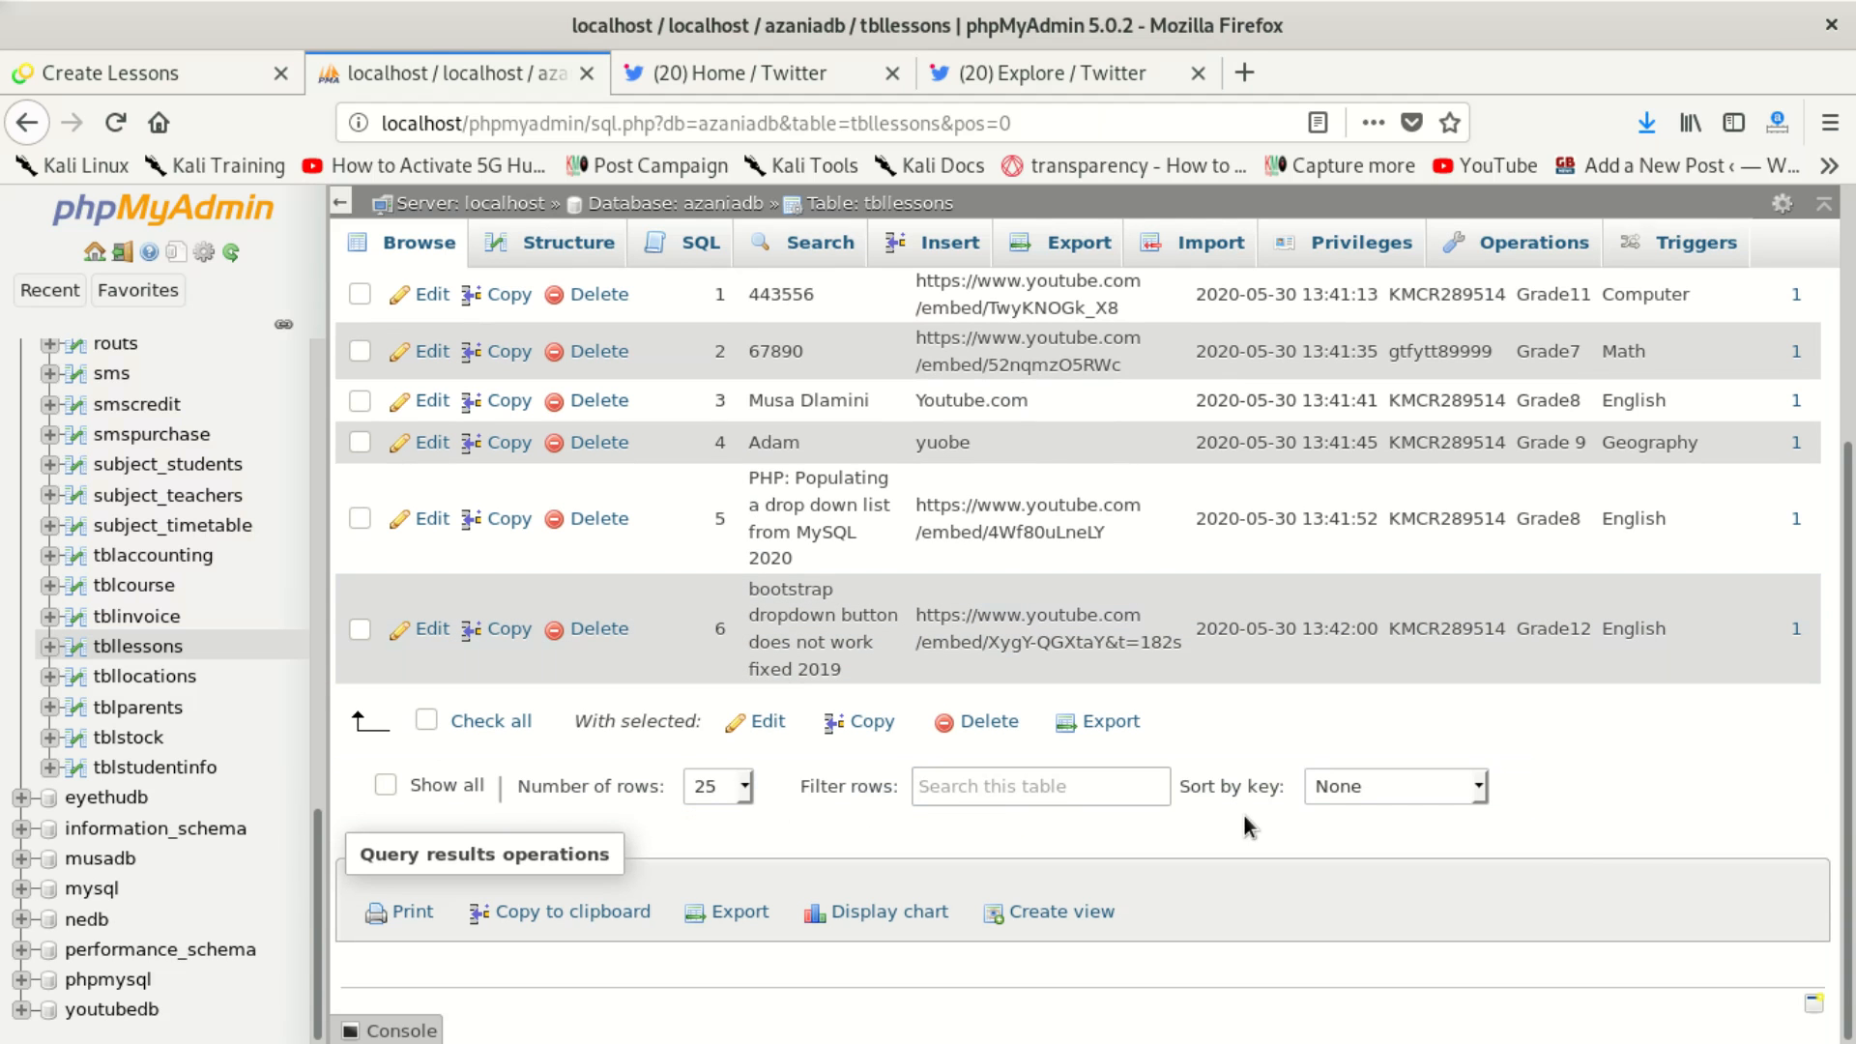
scroll(658, 715, "up", 3)
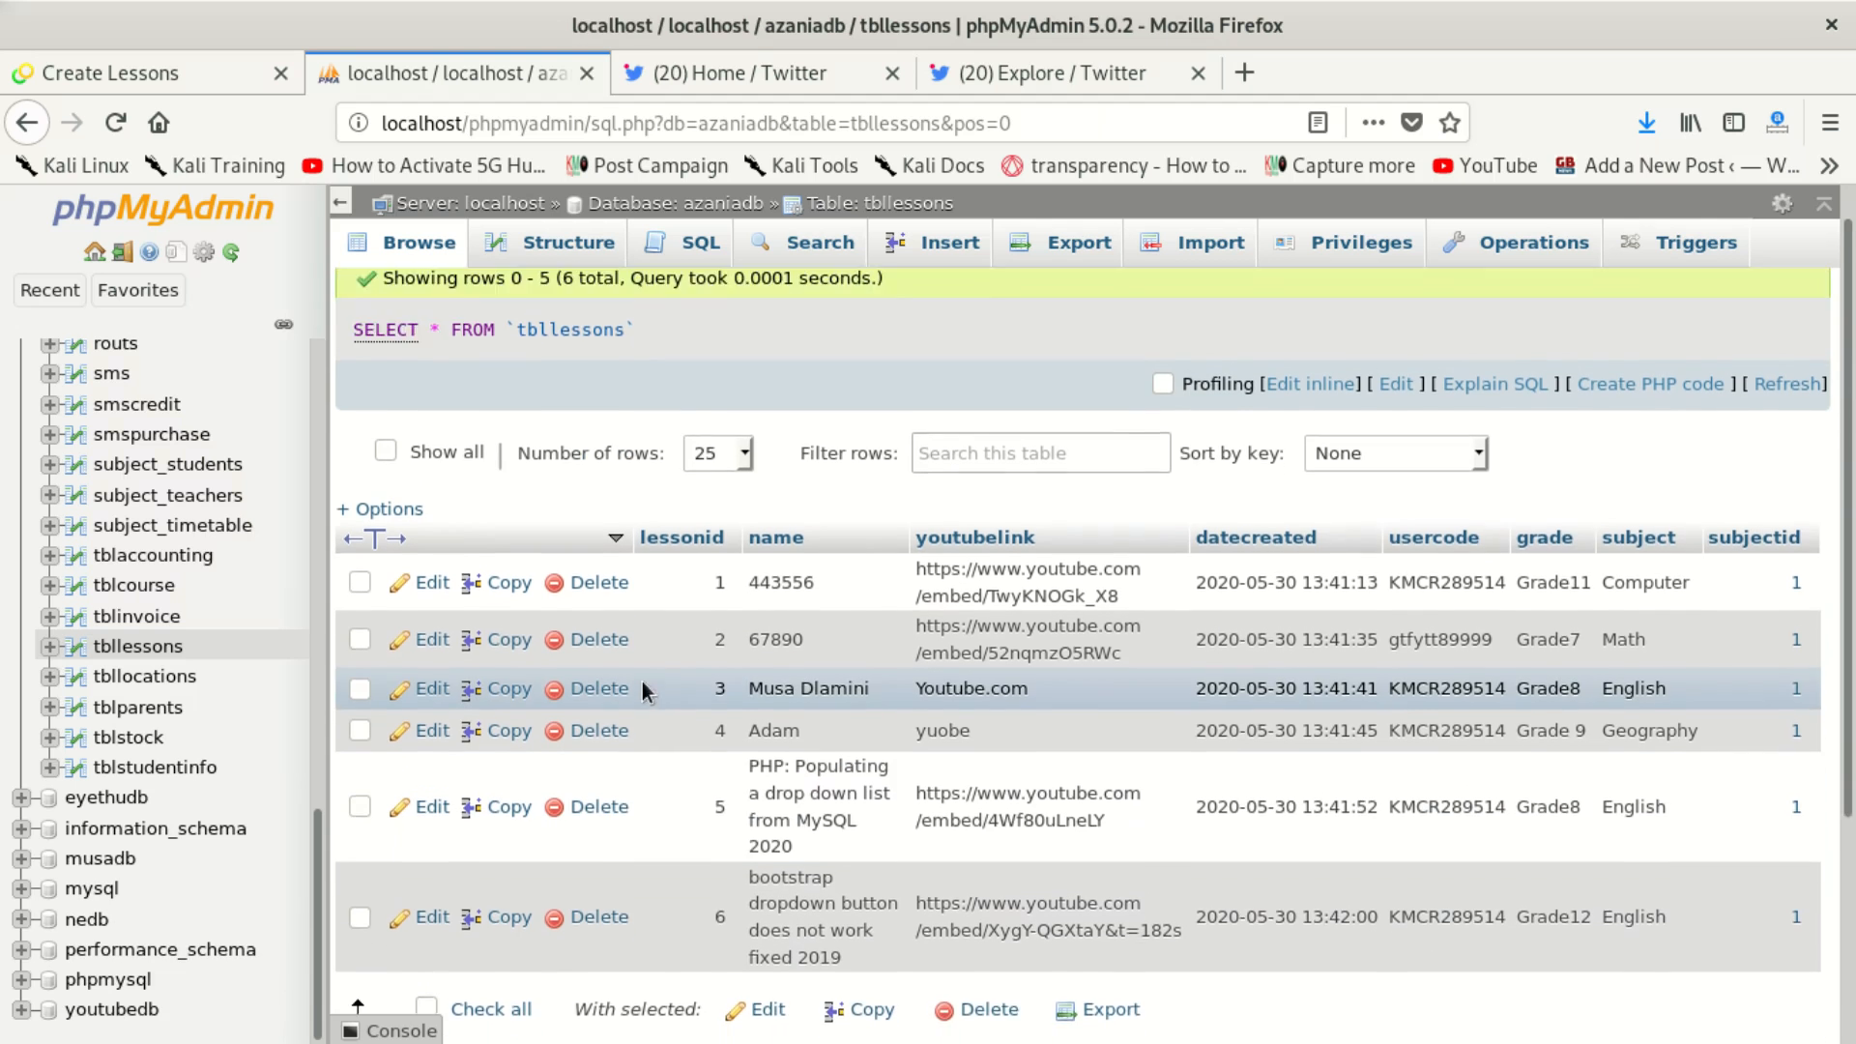
Step: Start one new column after subjectid in the tbllessons structure and name it courseid, without leading spaces
left_click(559, 240)
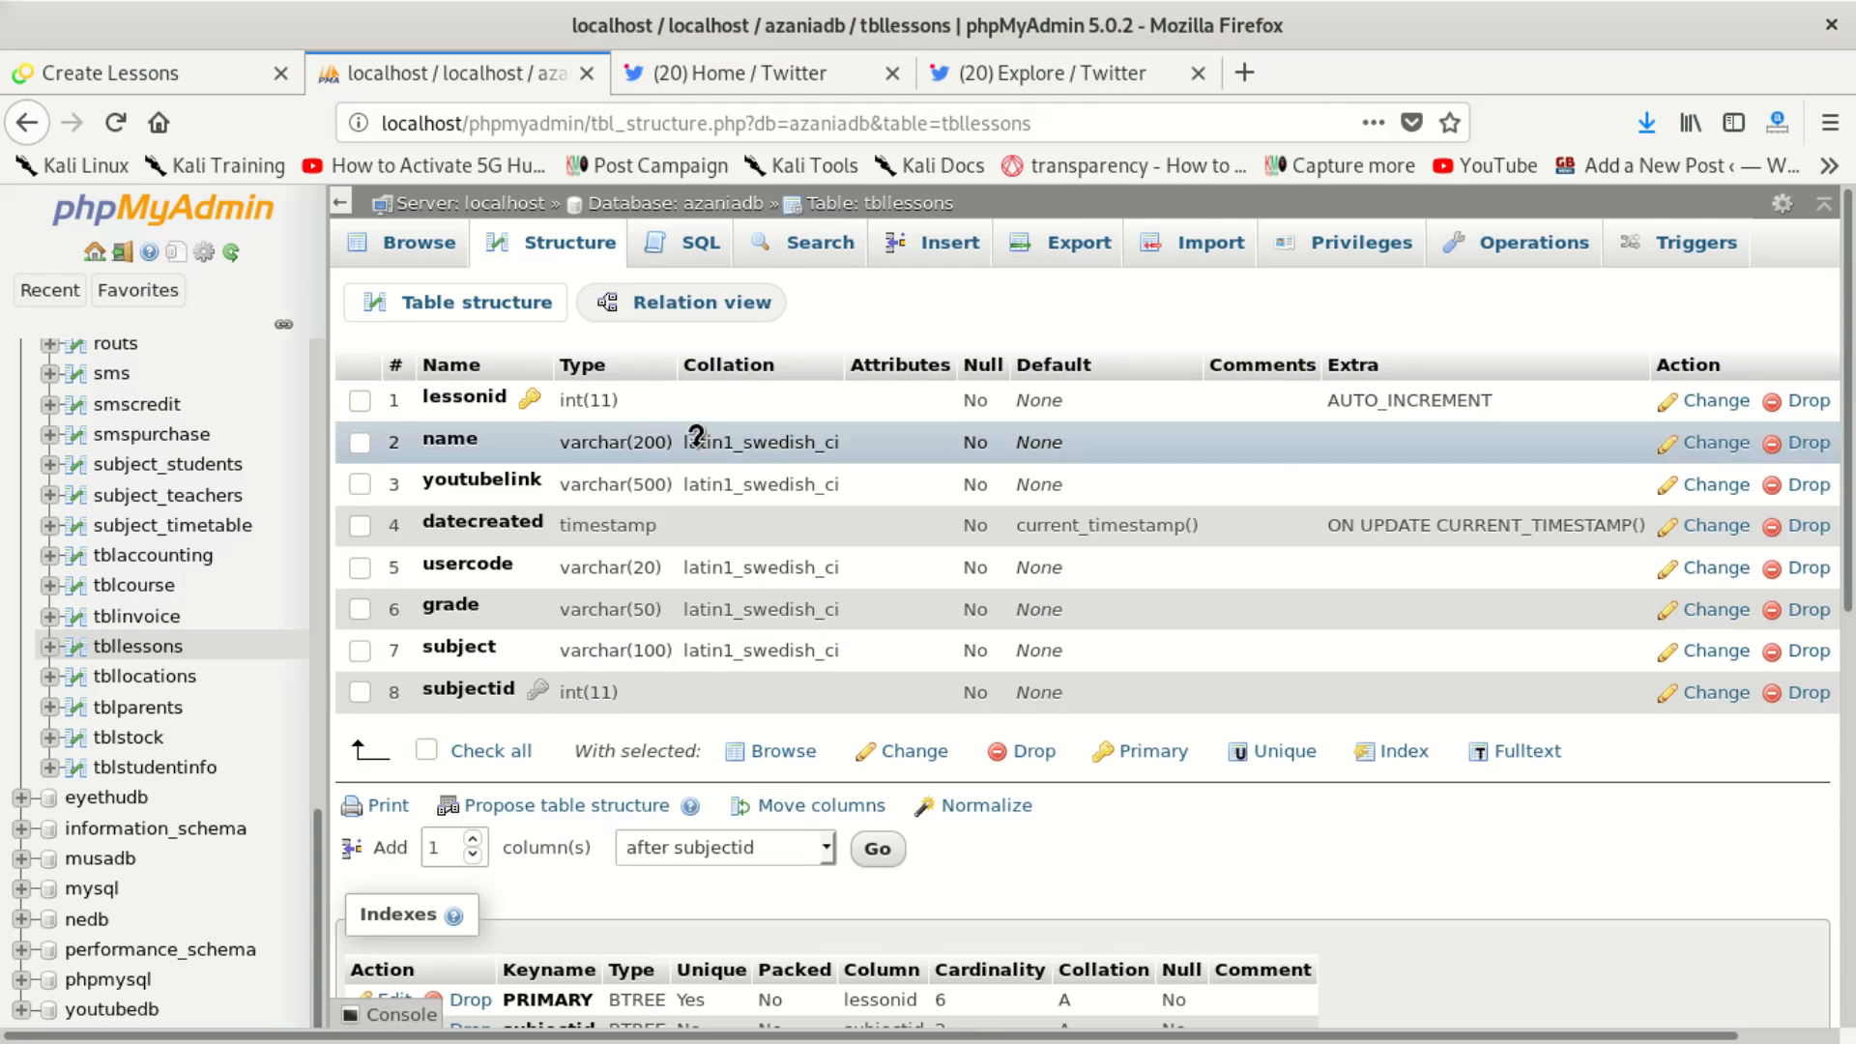
scroll(758, 773, "down", 3)
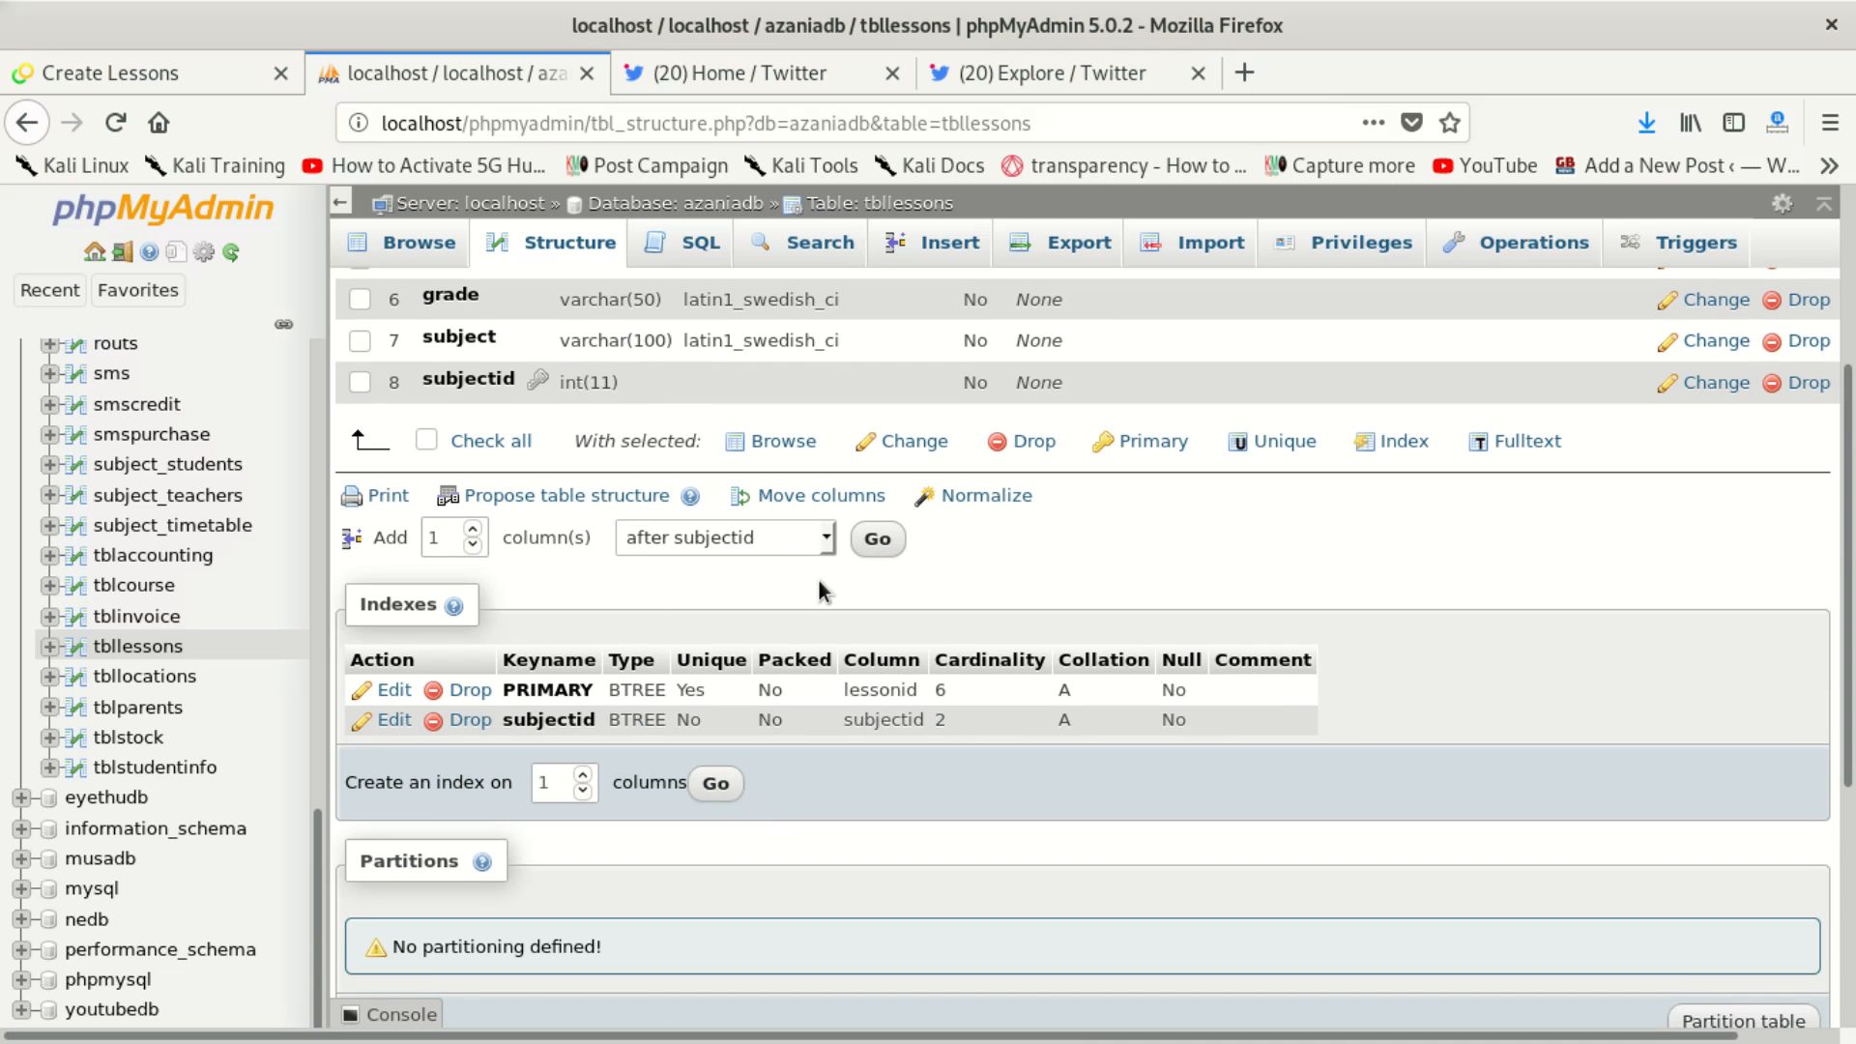
left_click(880, 537)
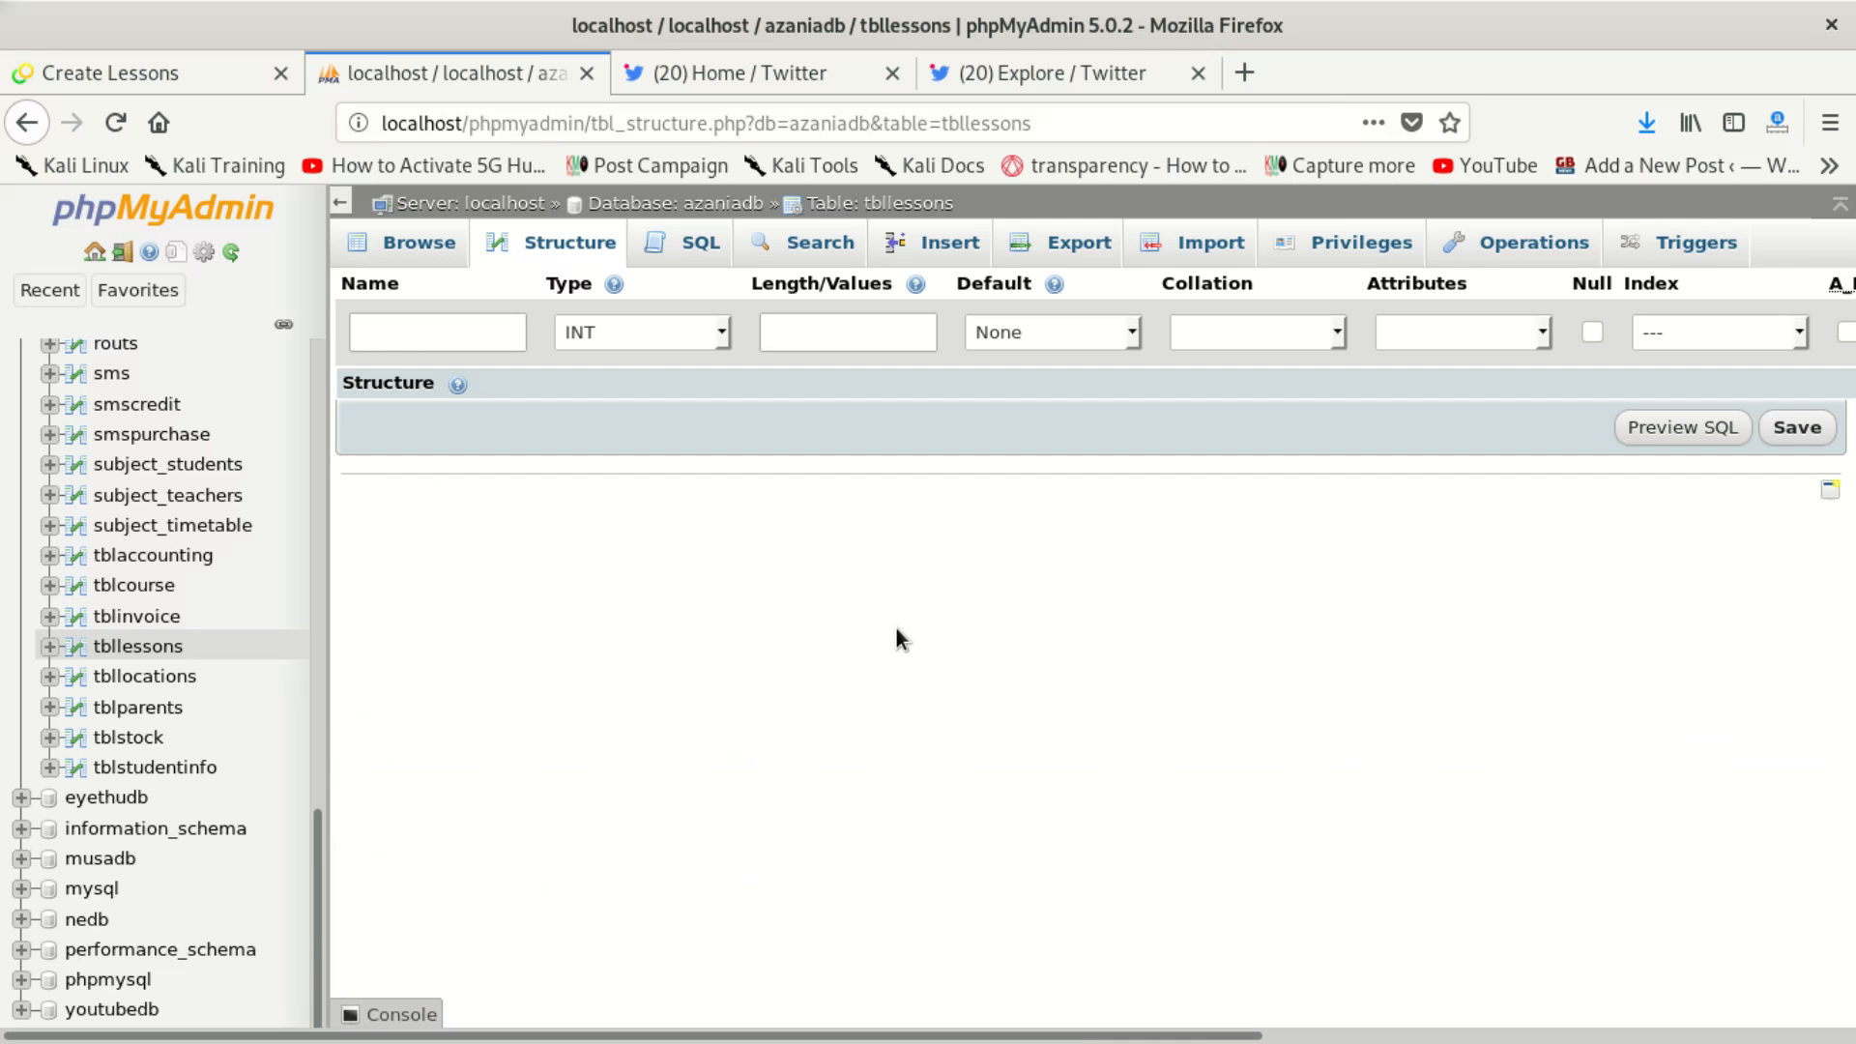
left_click(462, 329)
right_click(461, 324)
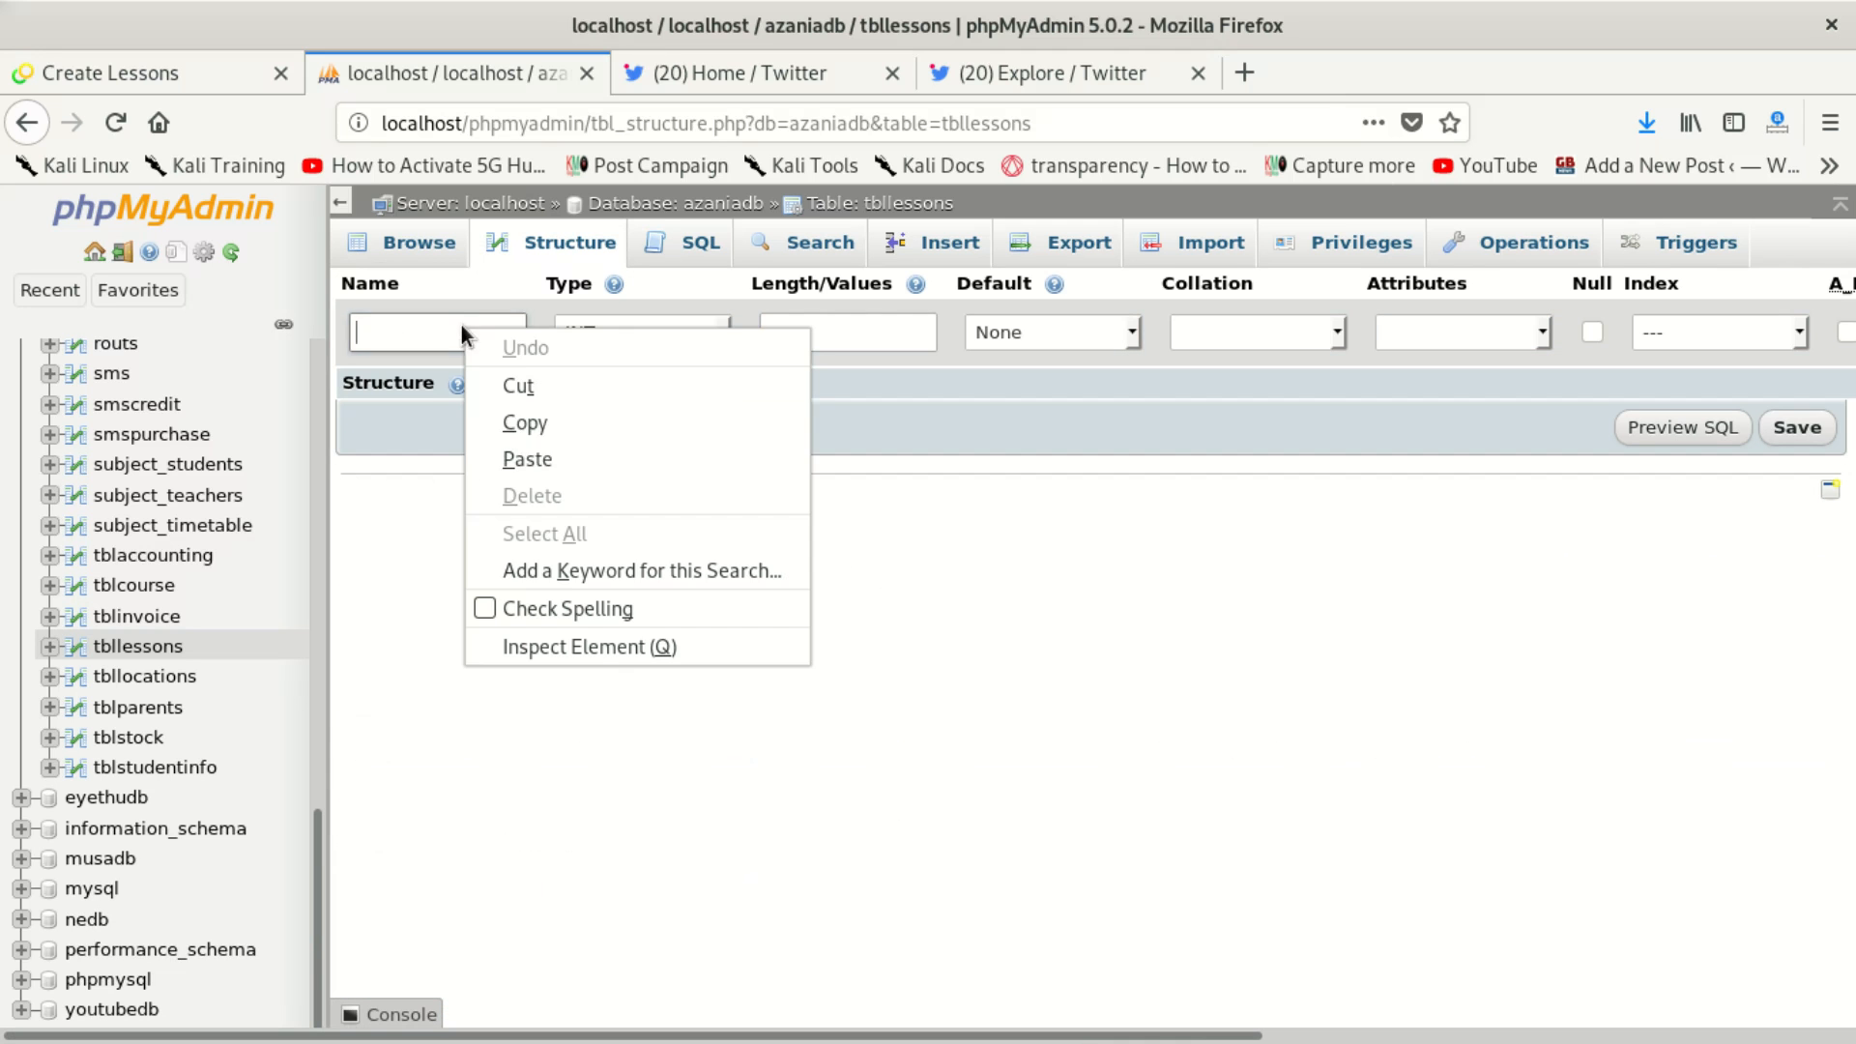
left_click(568, 462)
left_click_drag(398, 335, 174, 344)
key("BackSpace")
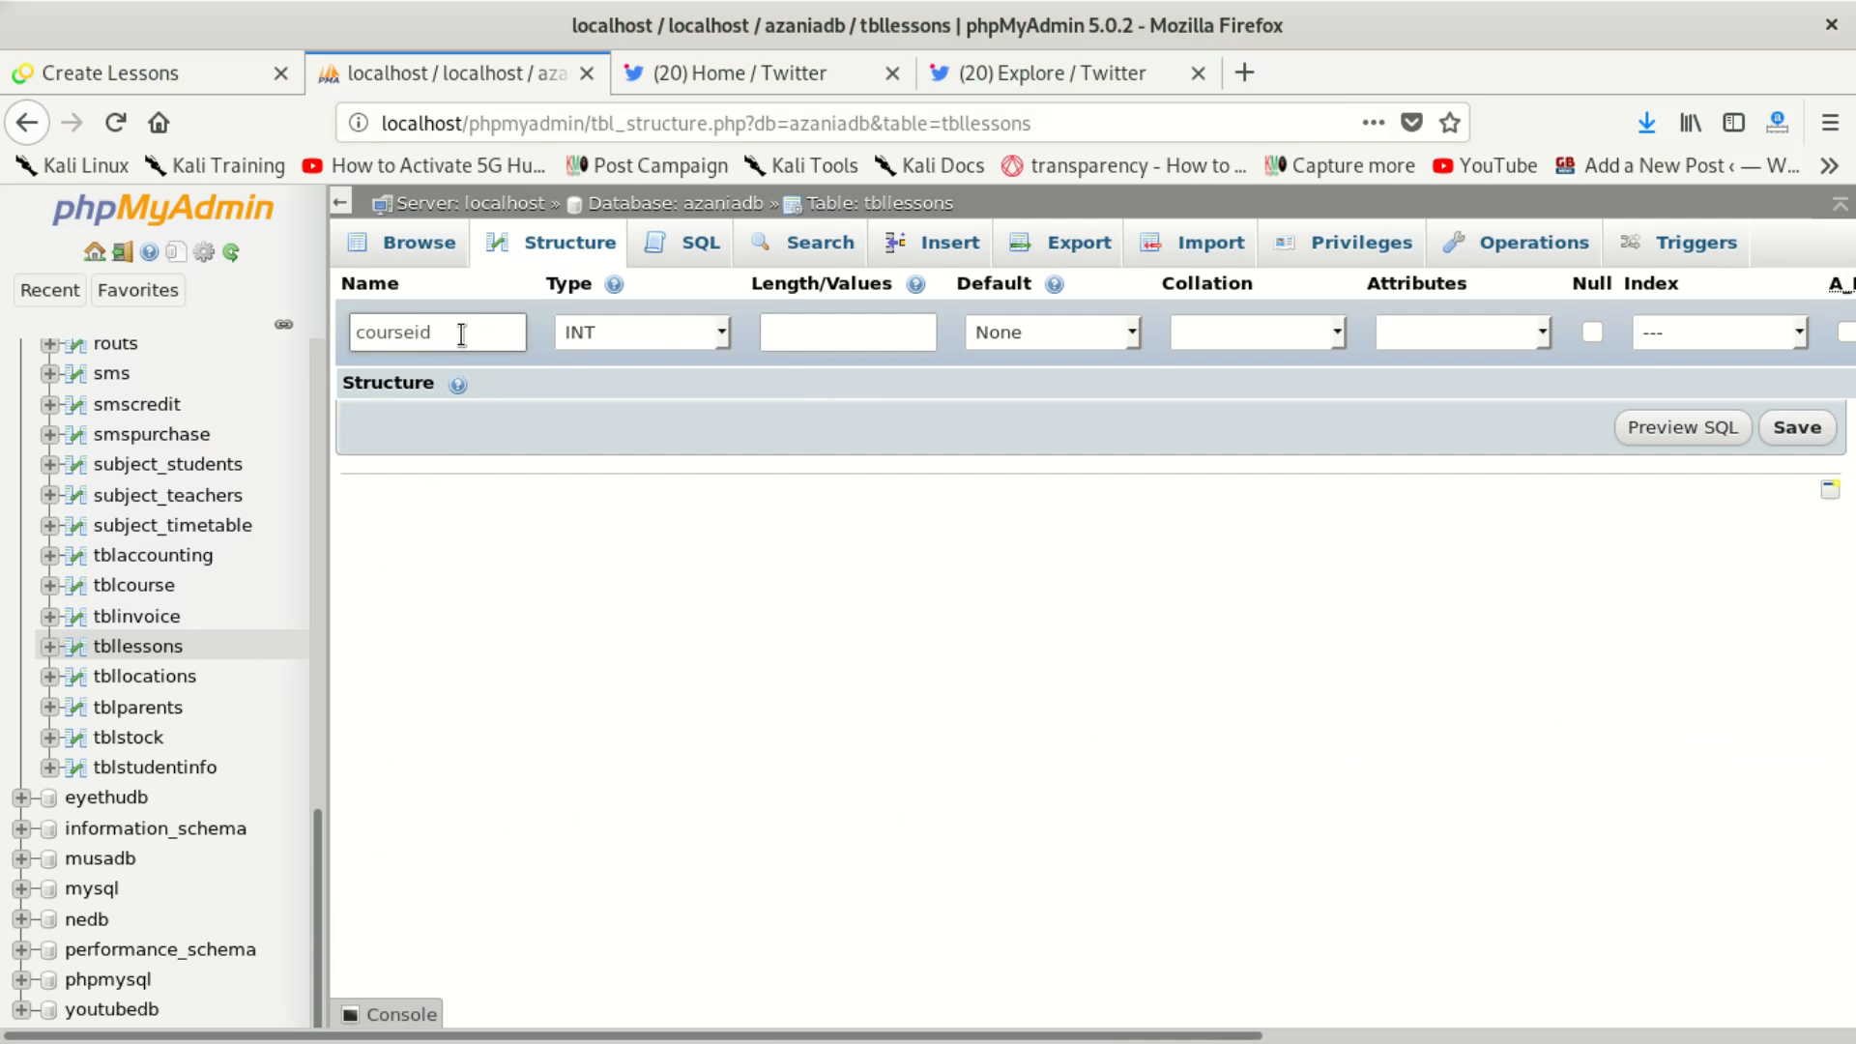
Step: Set the length of the INT column courseid to 11 and save the new column
left_click(787, 319)
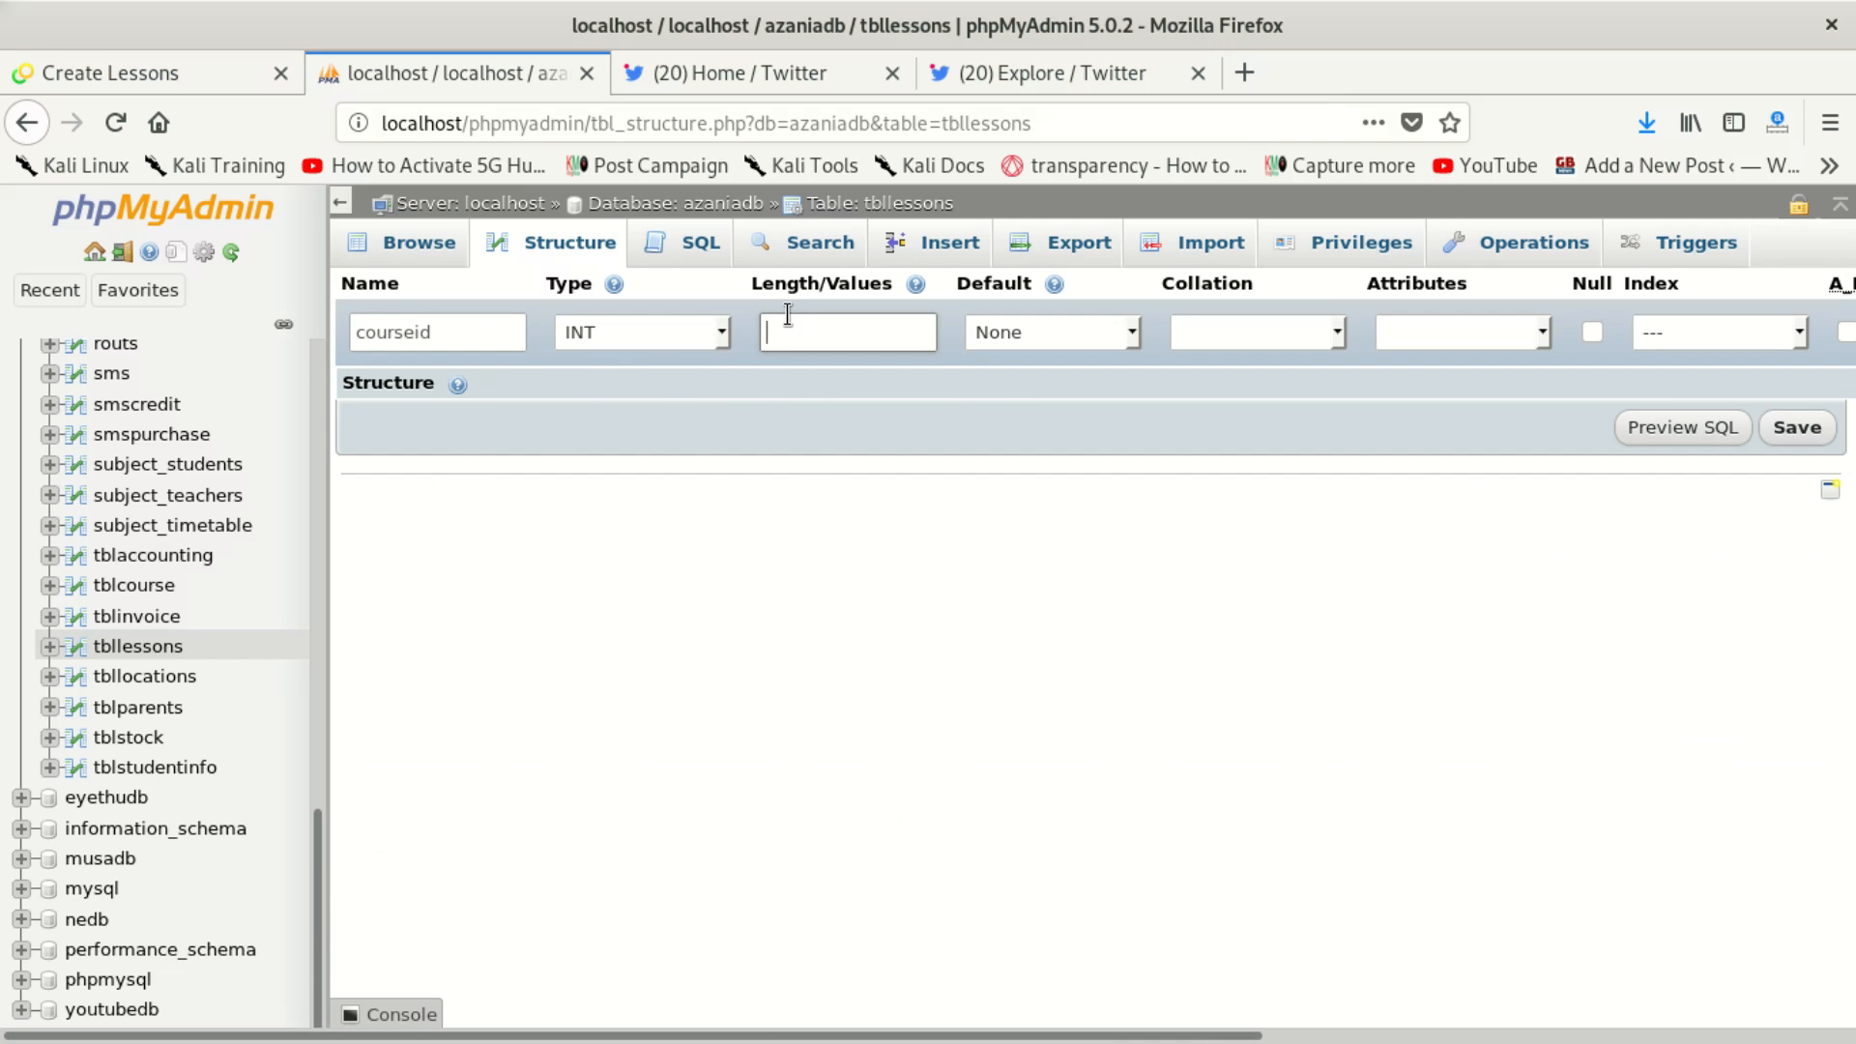
type("11")
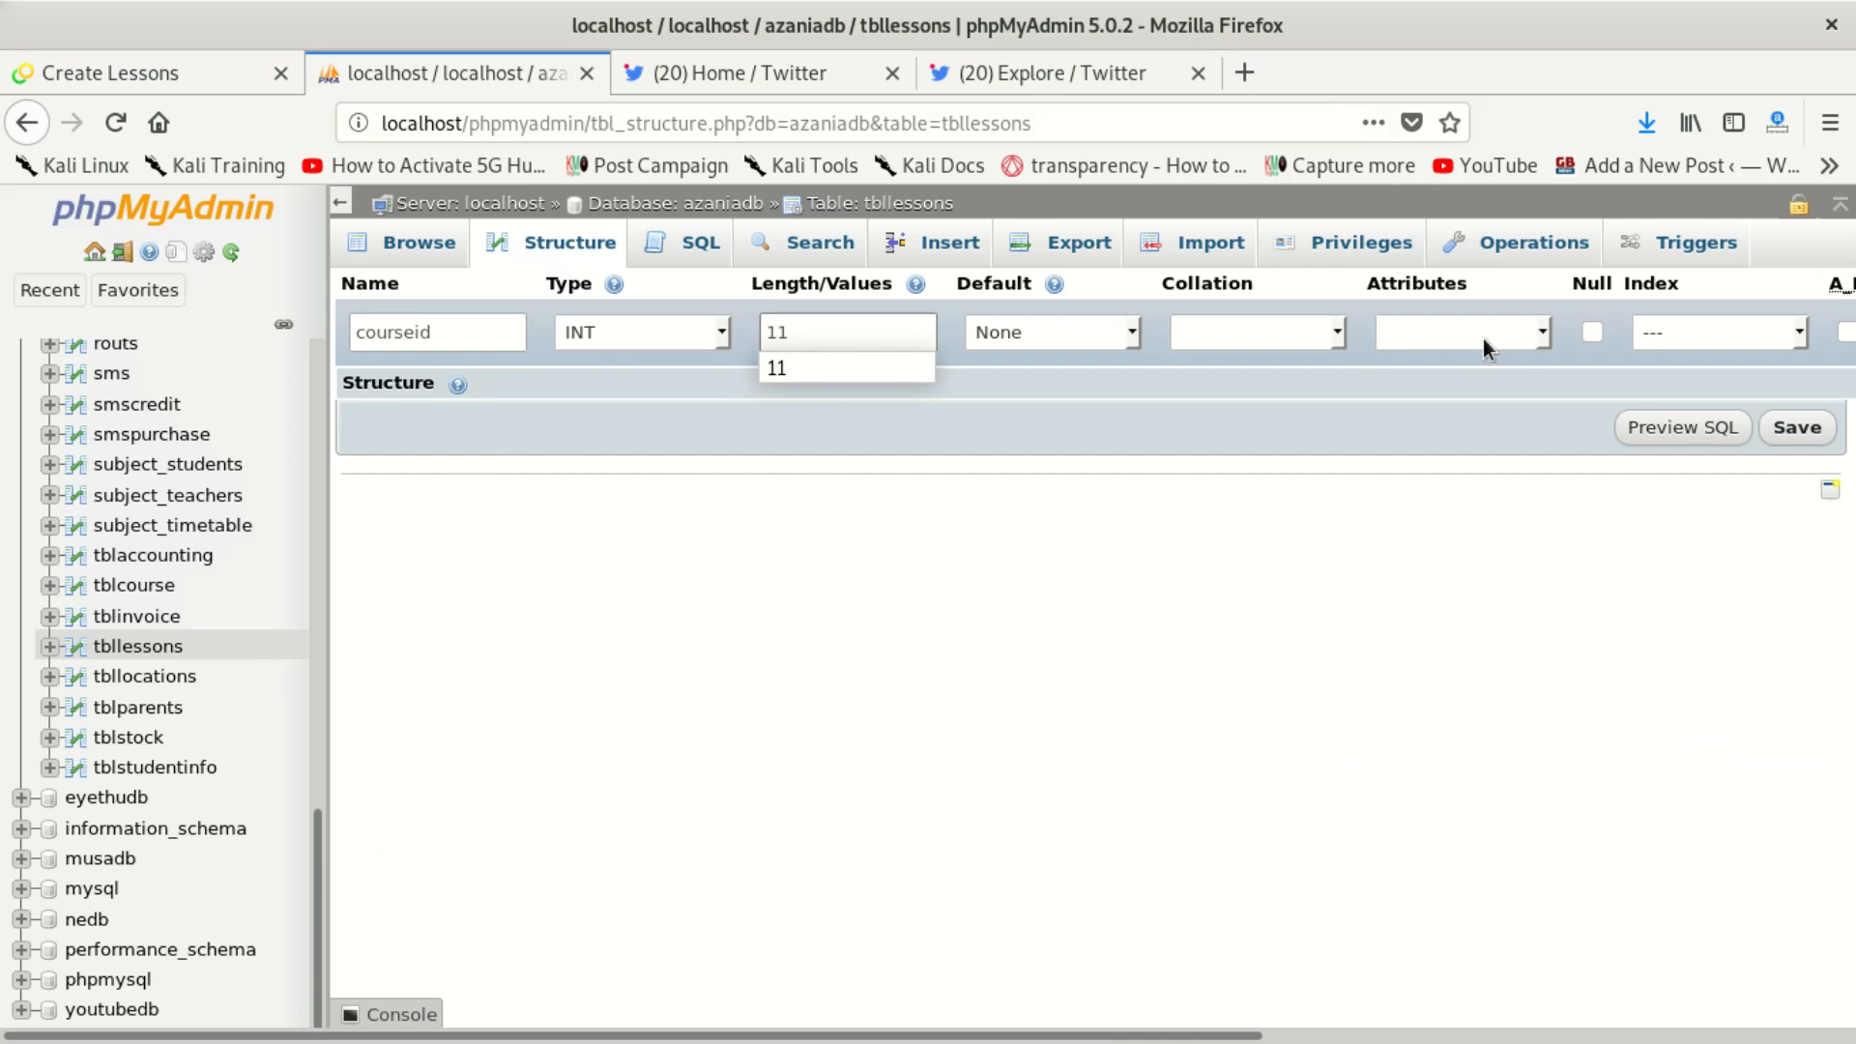
left_click(1804, 429)
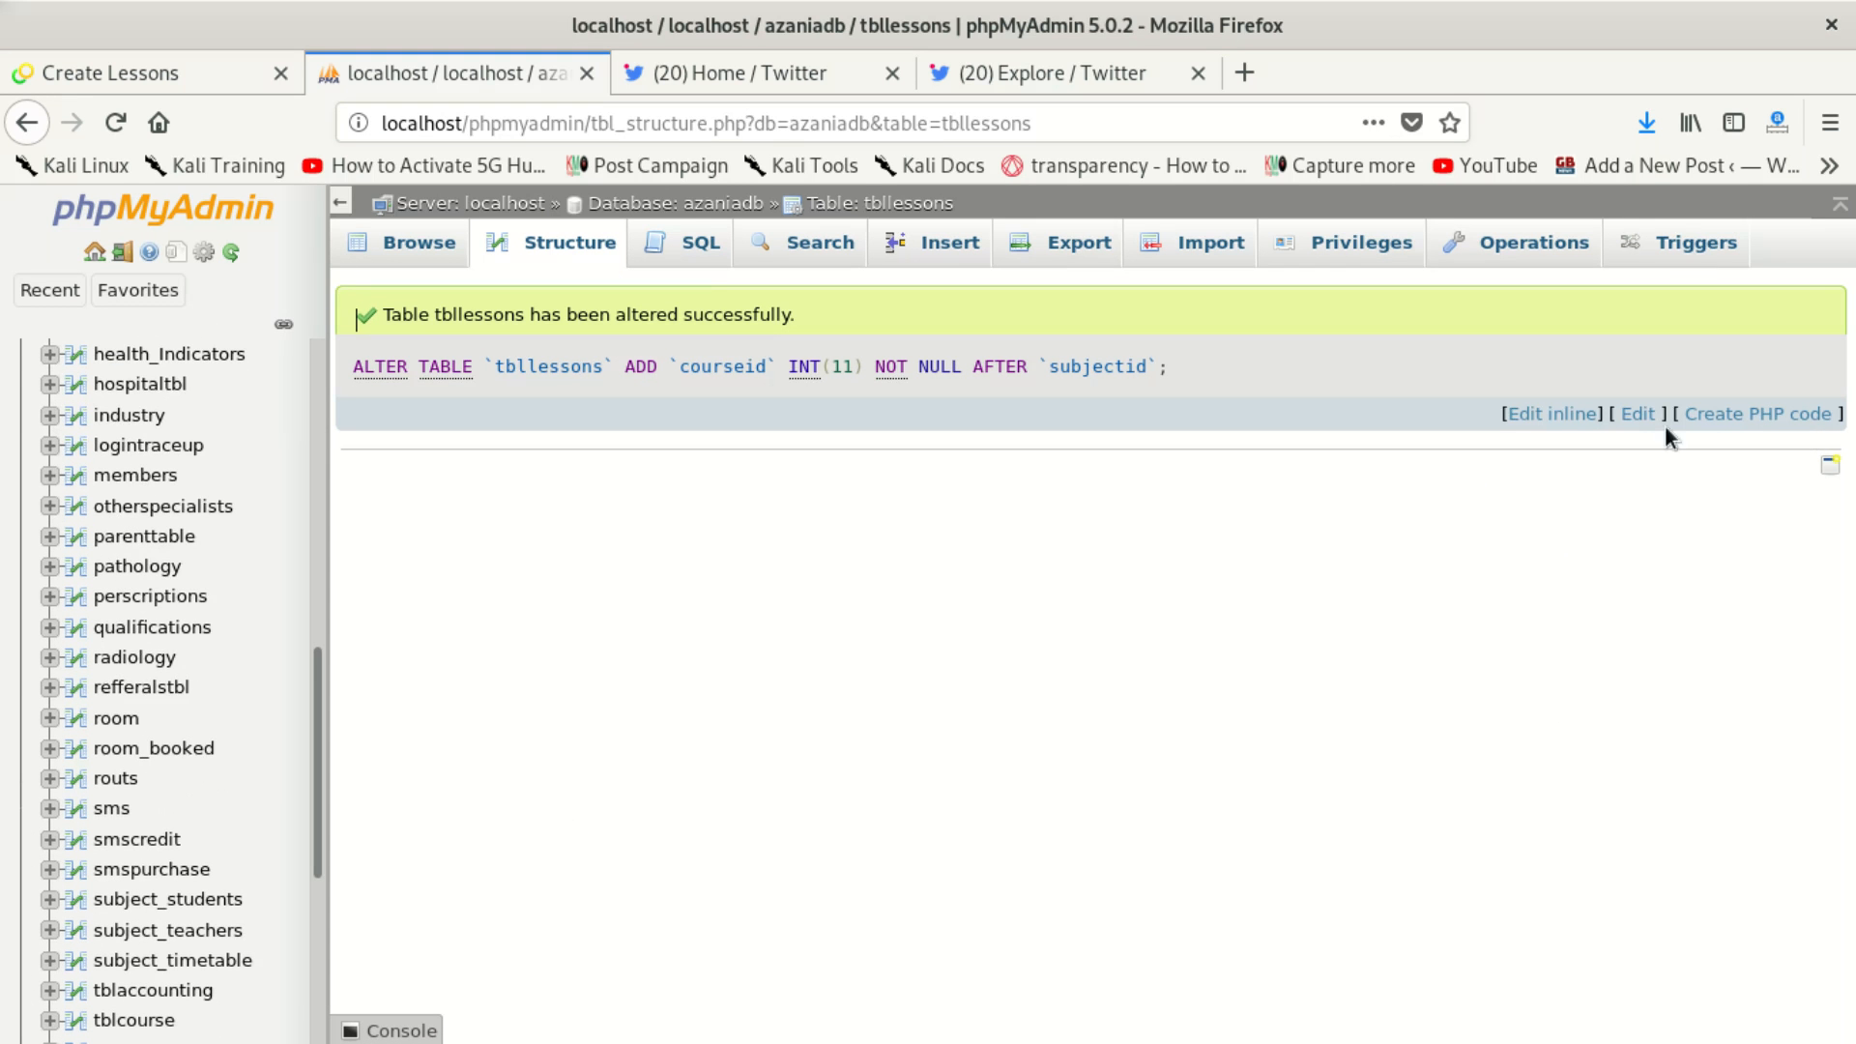
Step: Check the courseid column in the structure and the records of tbllessons
left_click(562, 243)
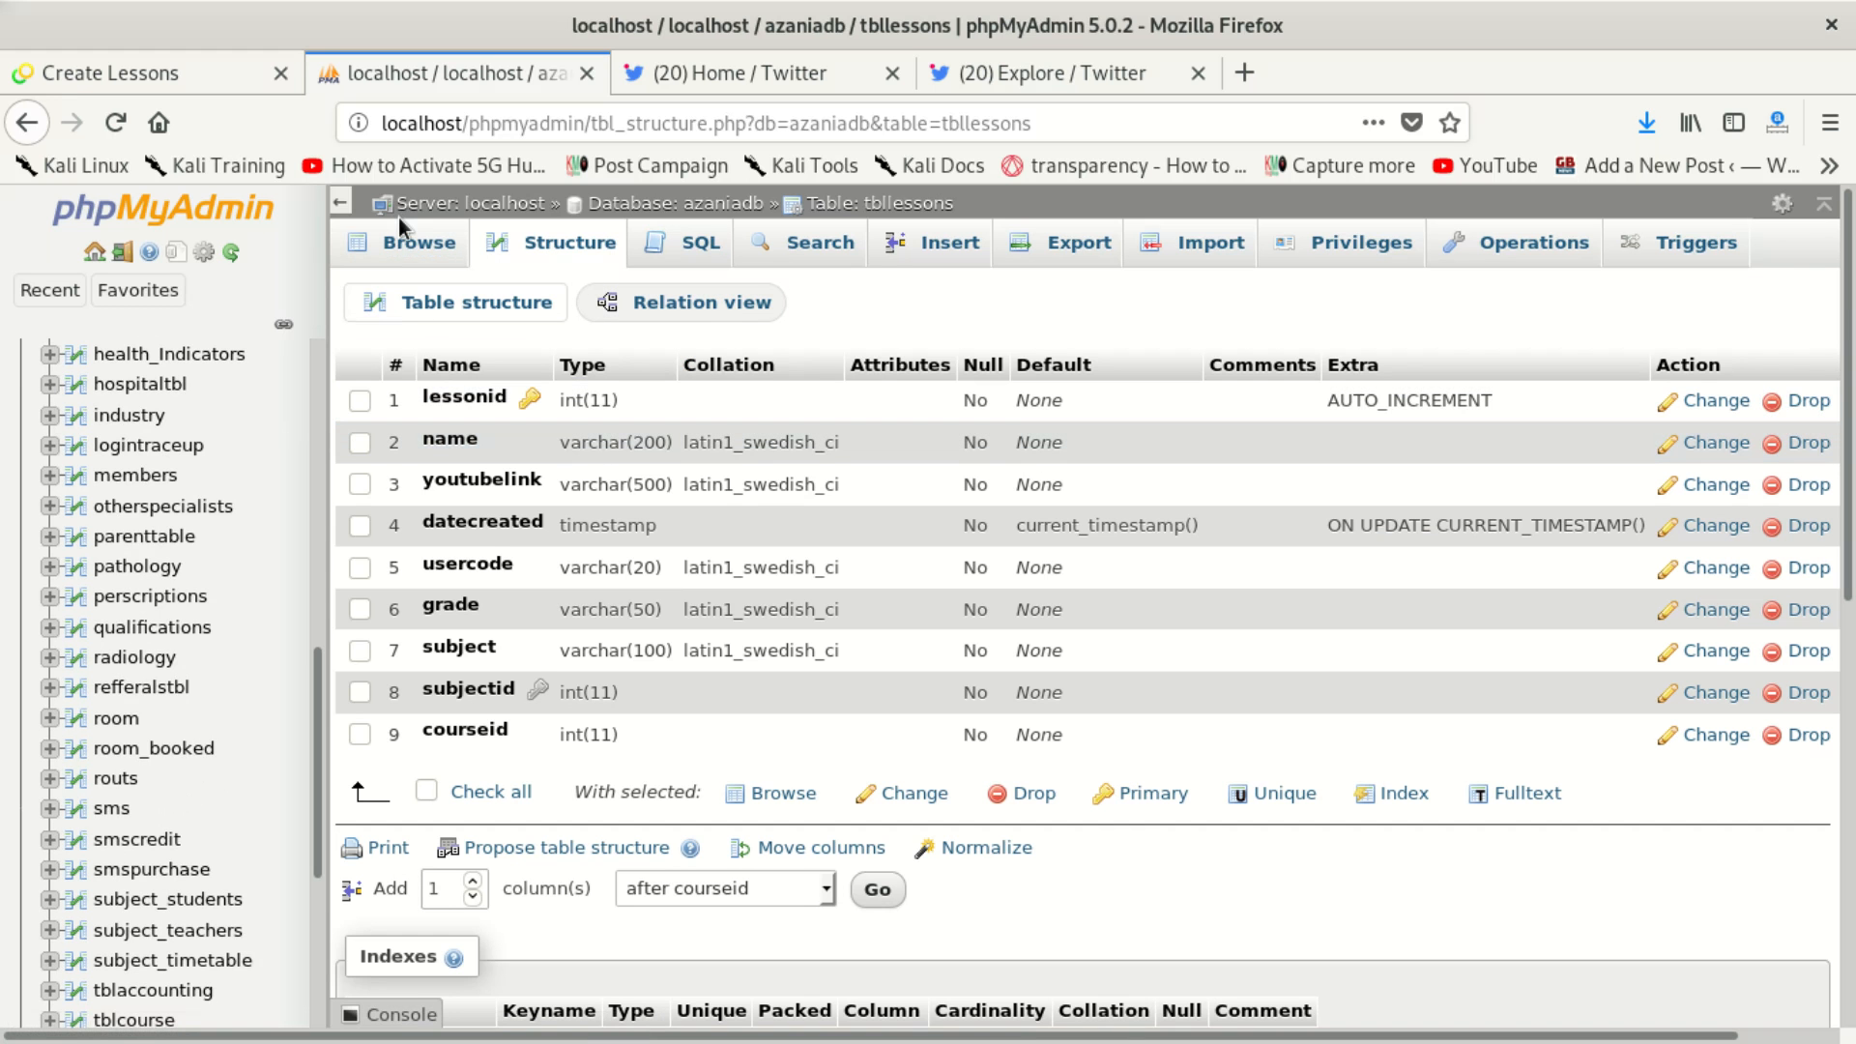
left_click(406, 245)
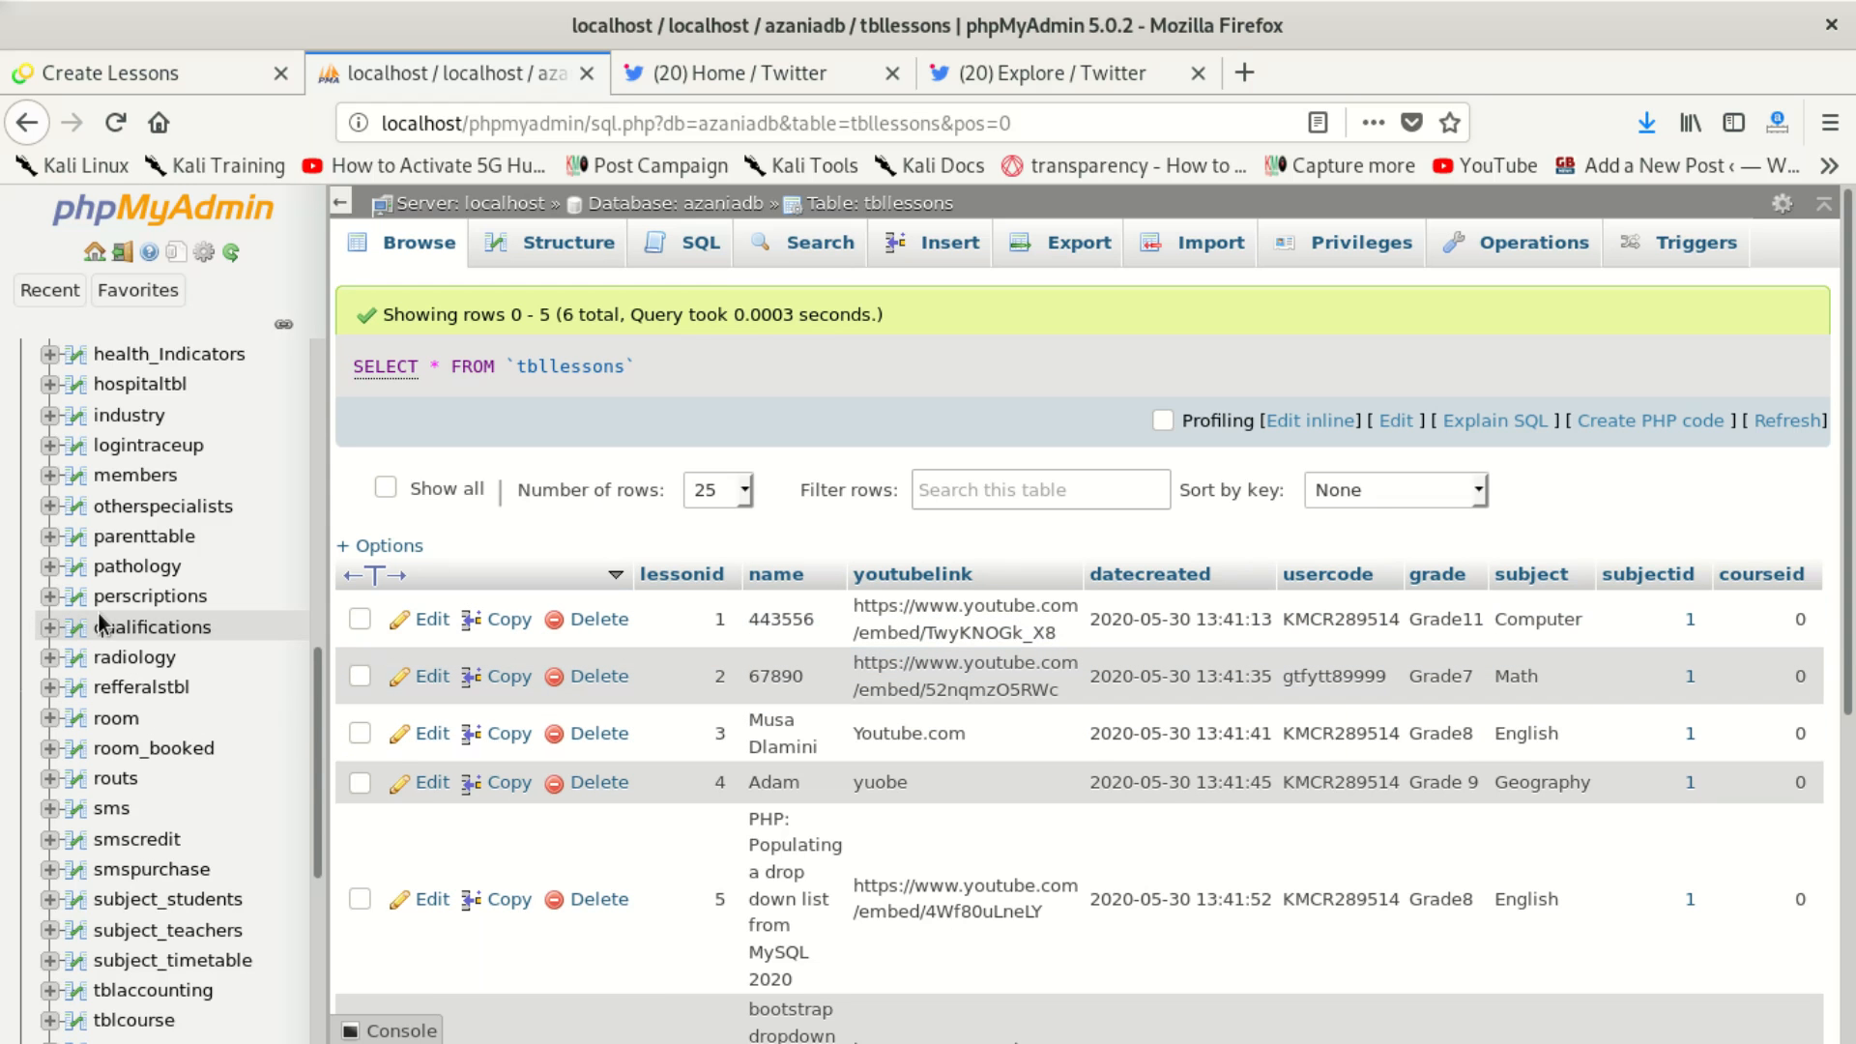
scroll(169, 752, "down", 5)
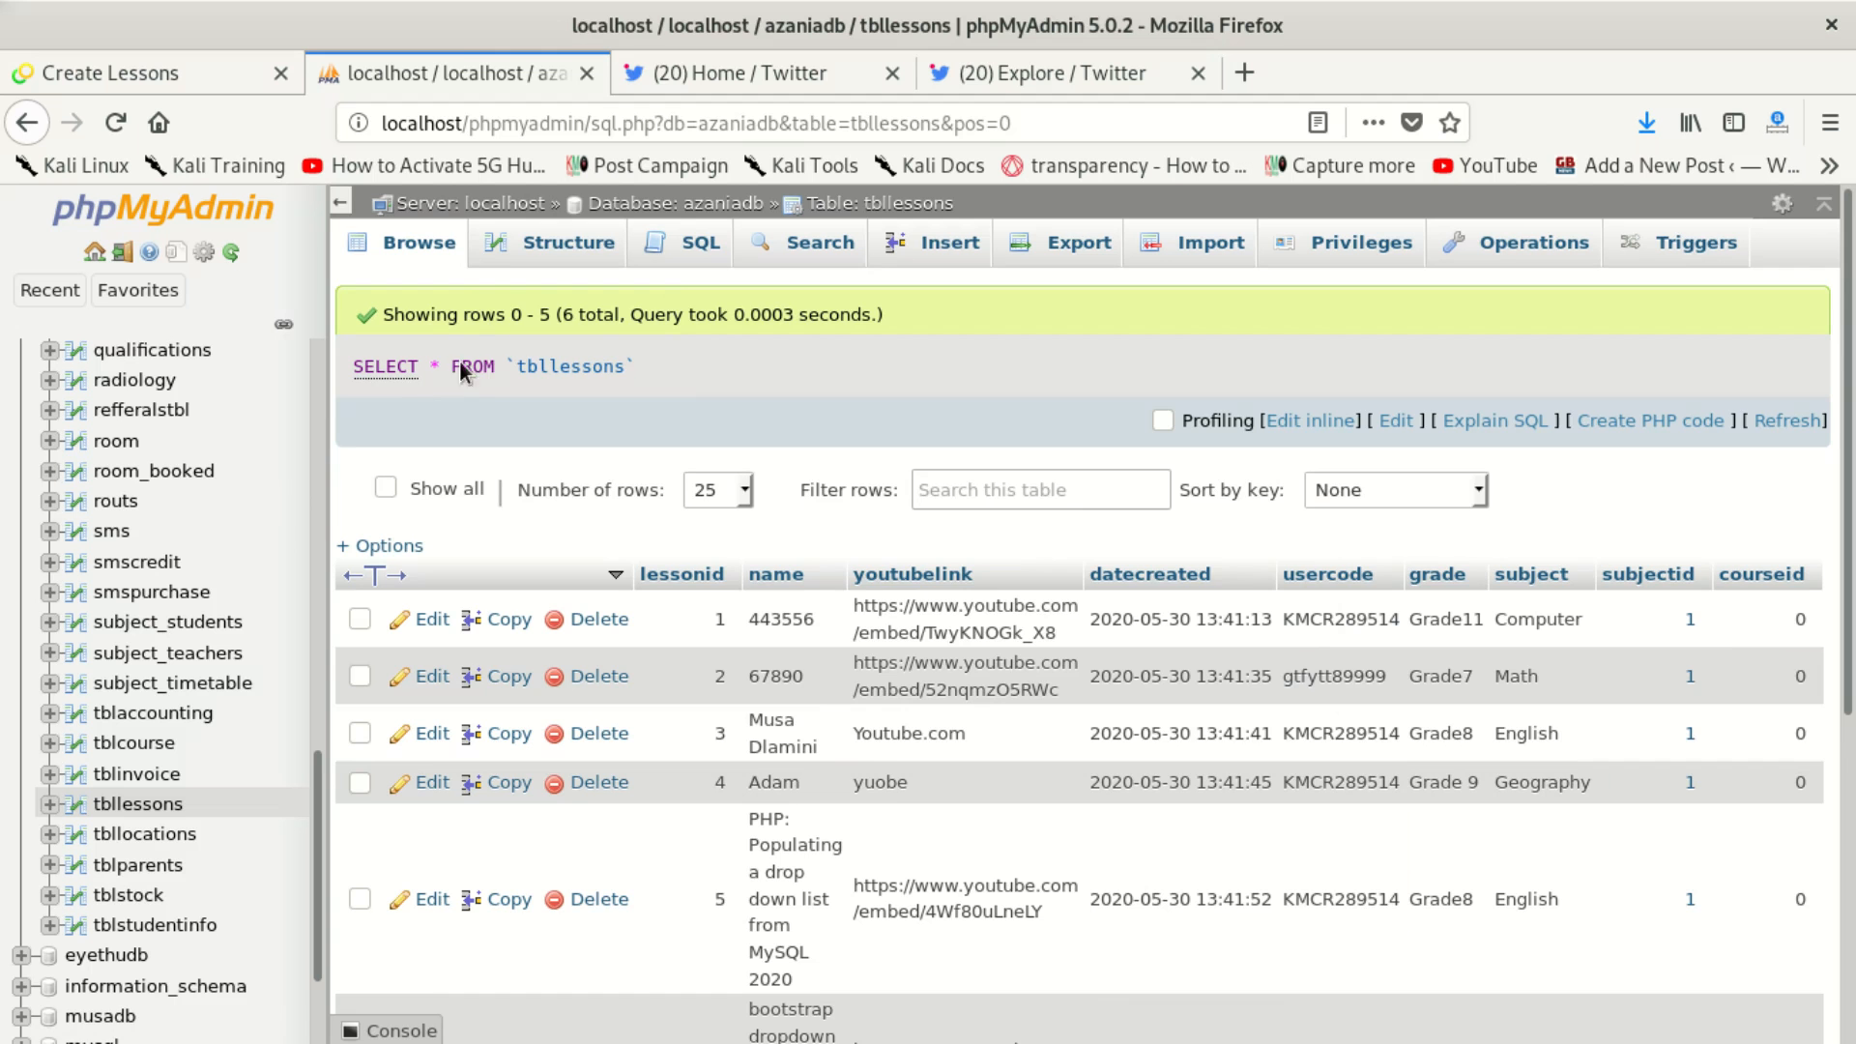
Step: Open the foreign key relations of tbllessons and replace the existing subjectid constraint's name with courseid
left_click(514, 261)
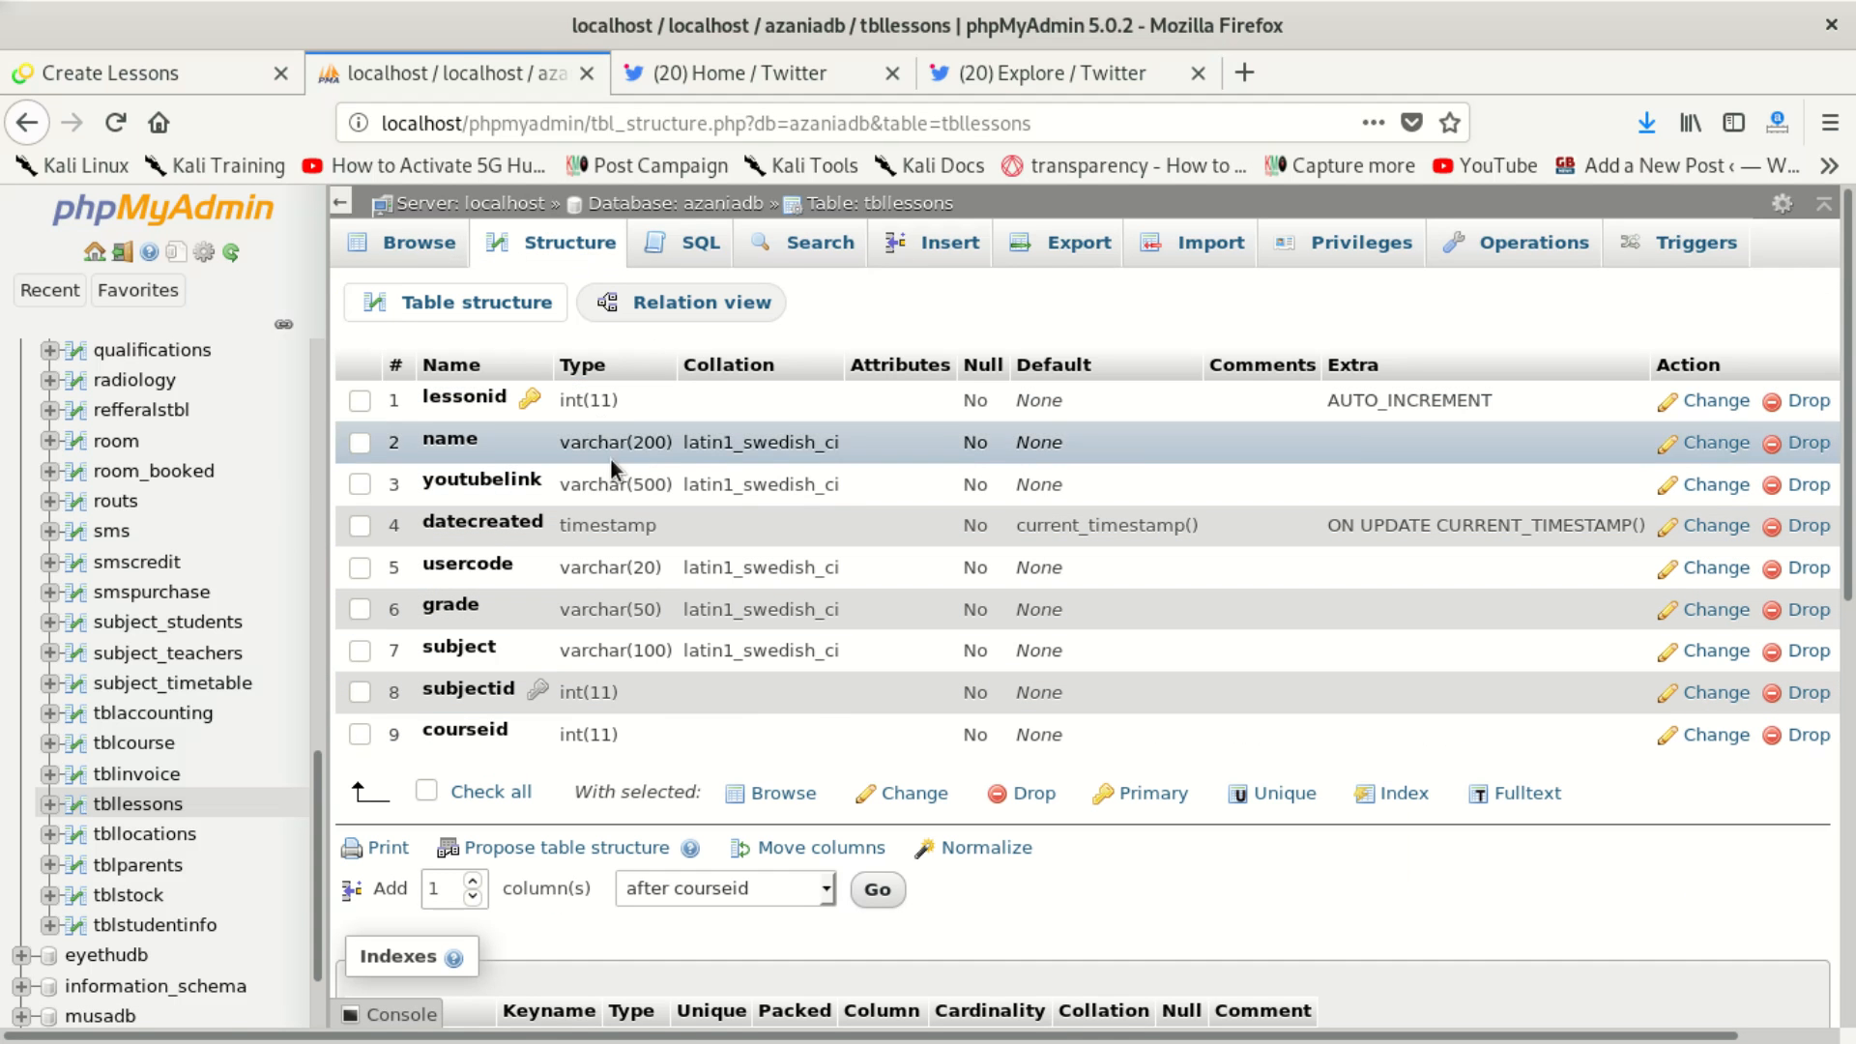
left_click(740, 304)
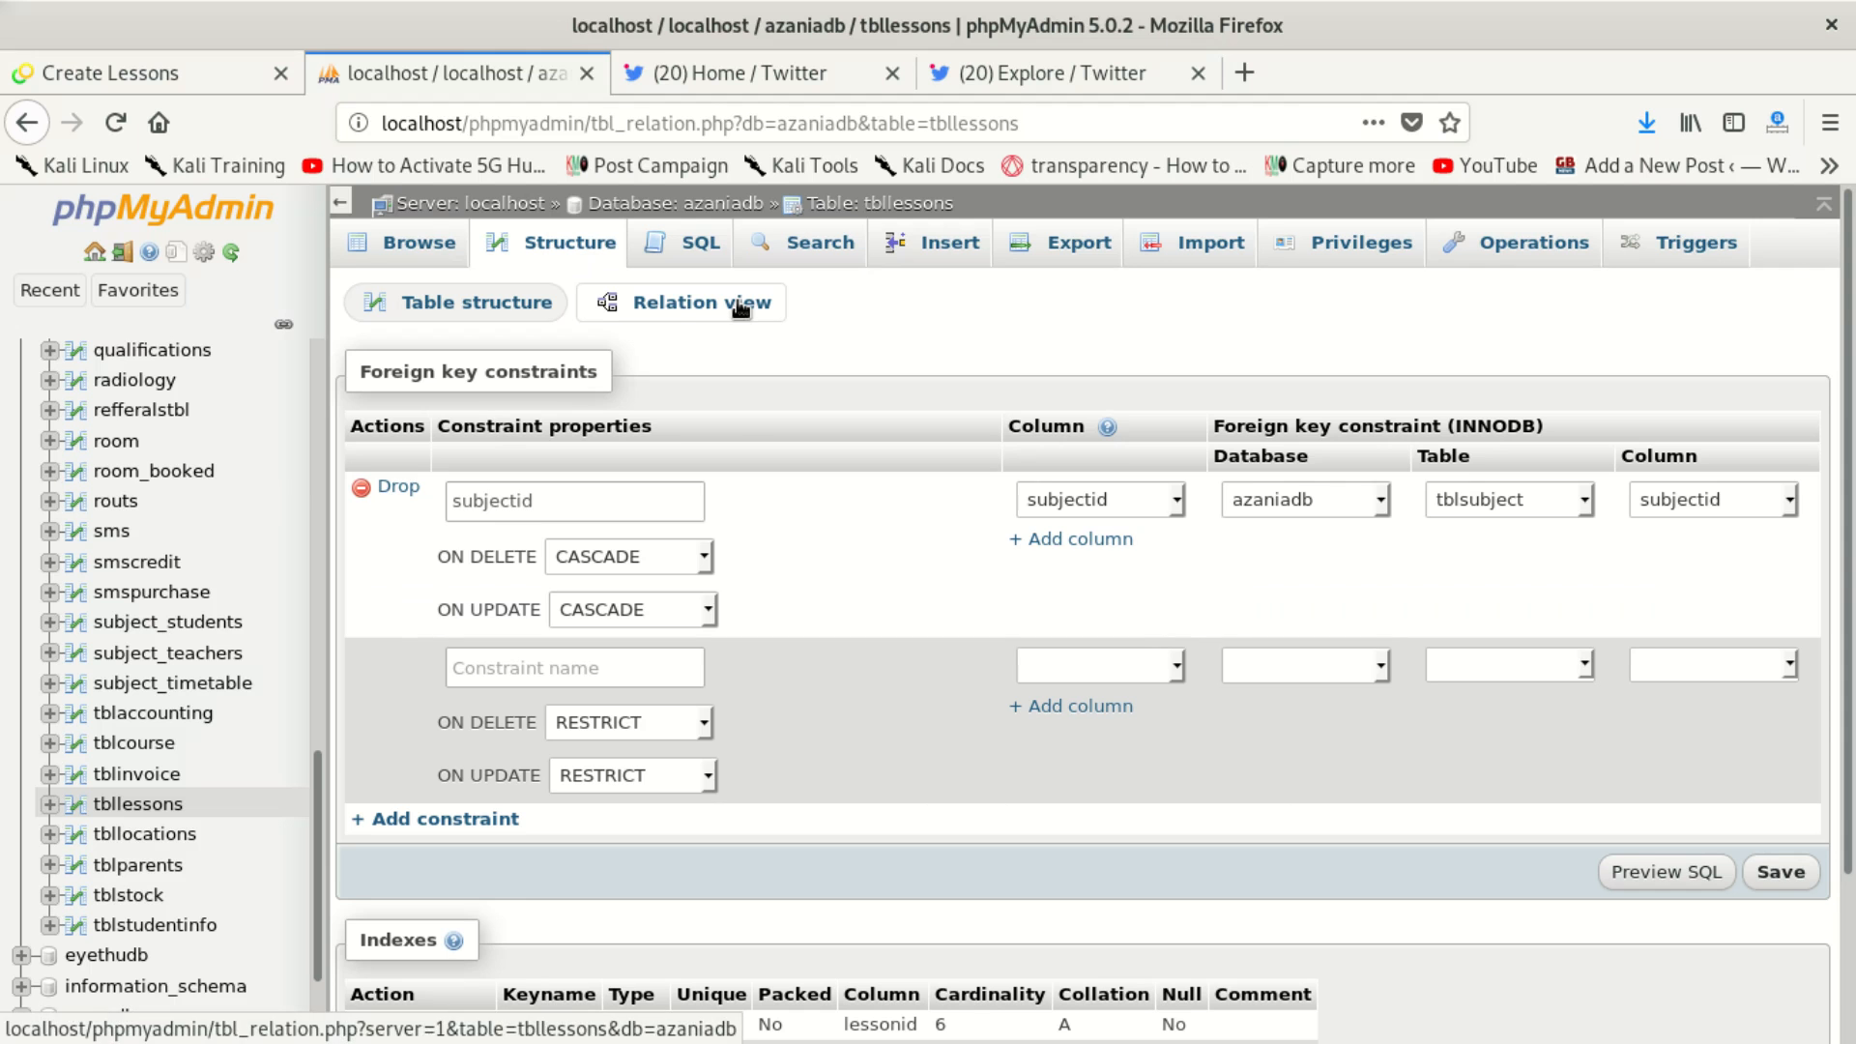
left_click(580, 517)
right_click(587, 488)
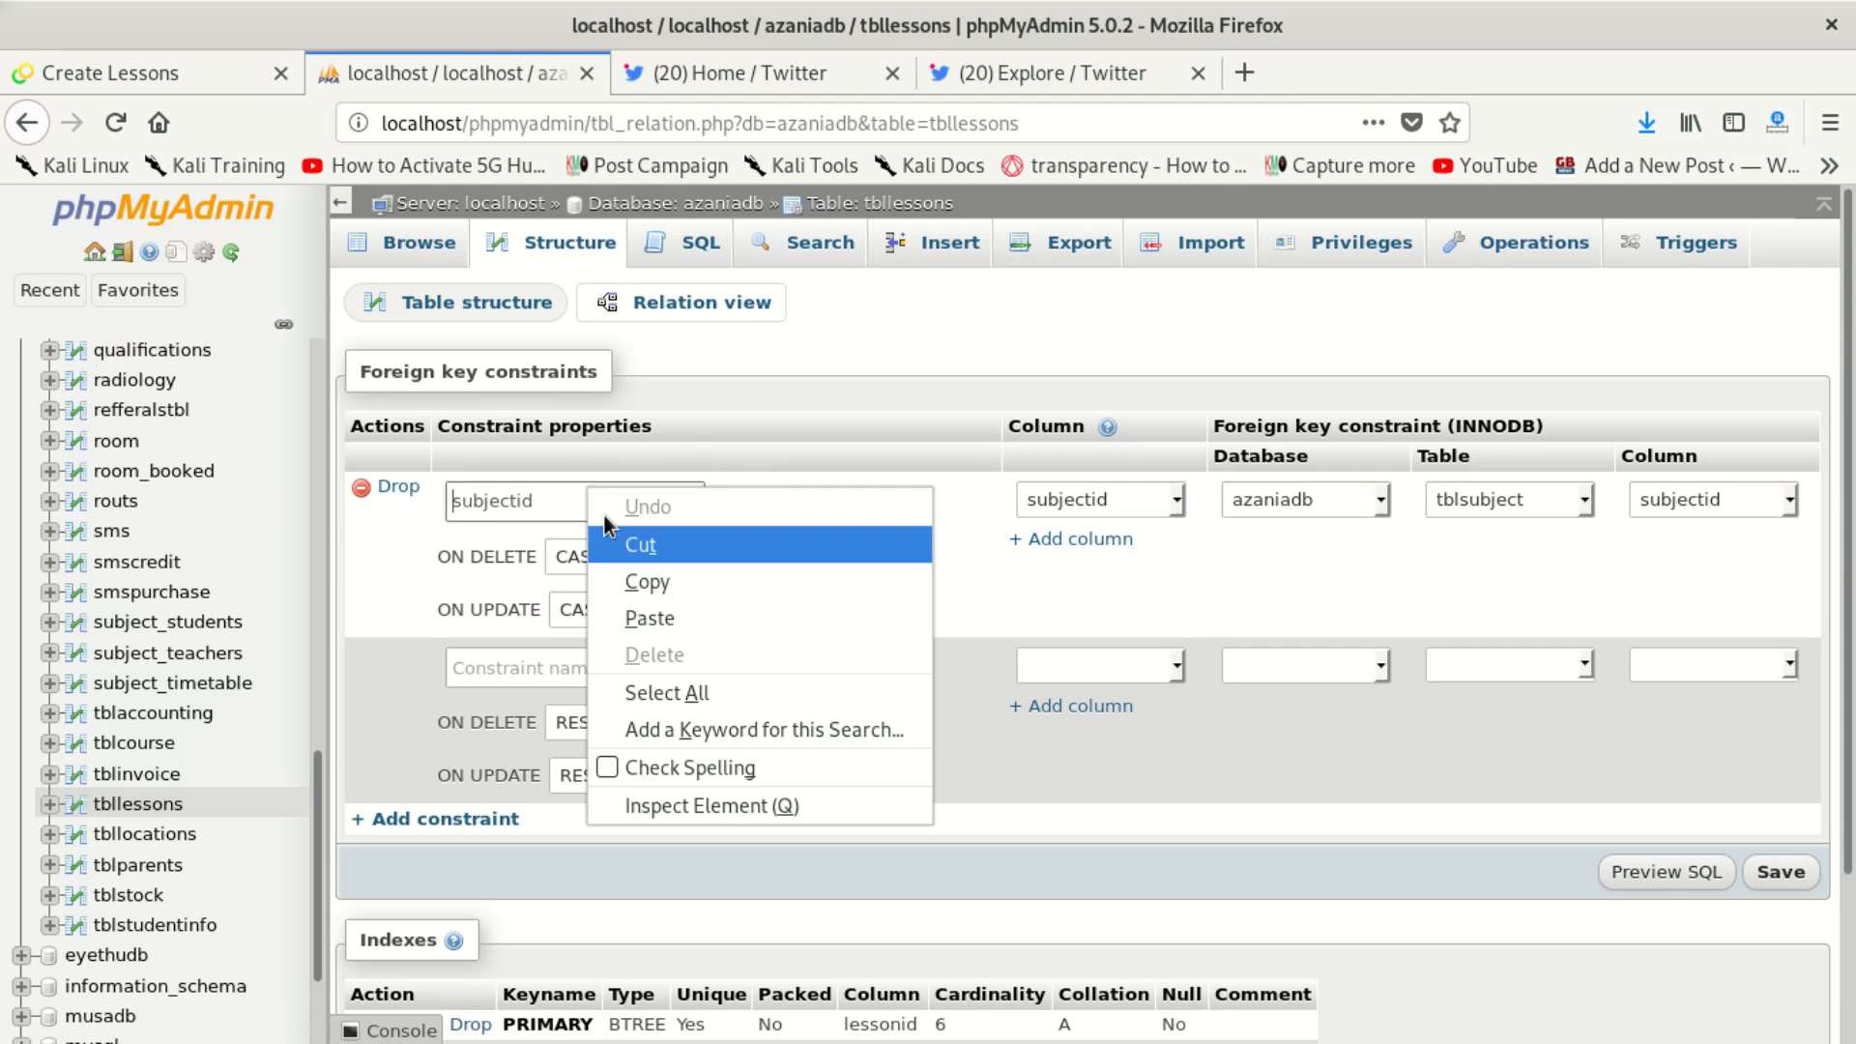
left_click(682, 619)
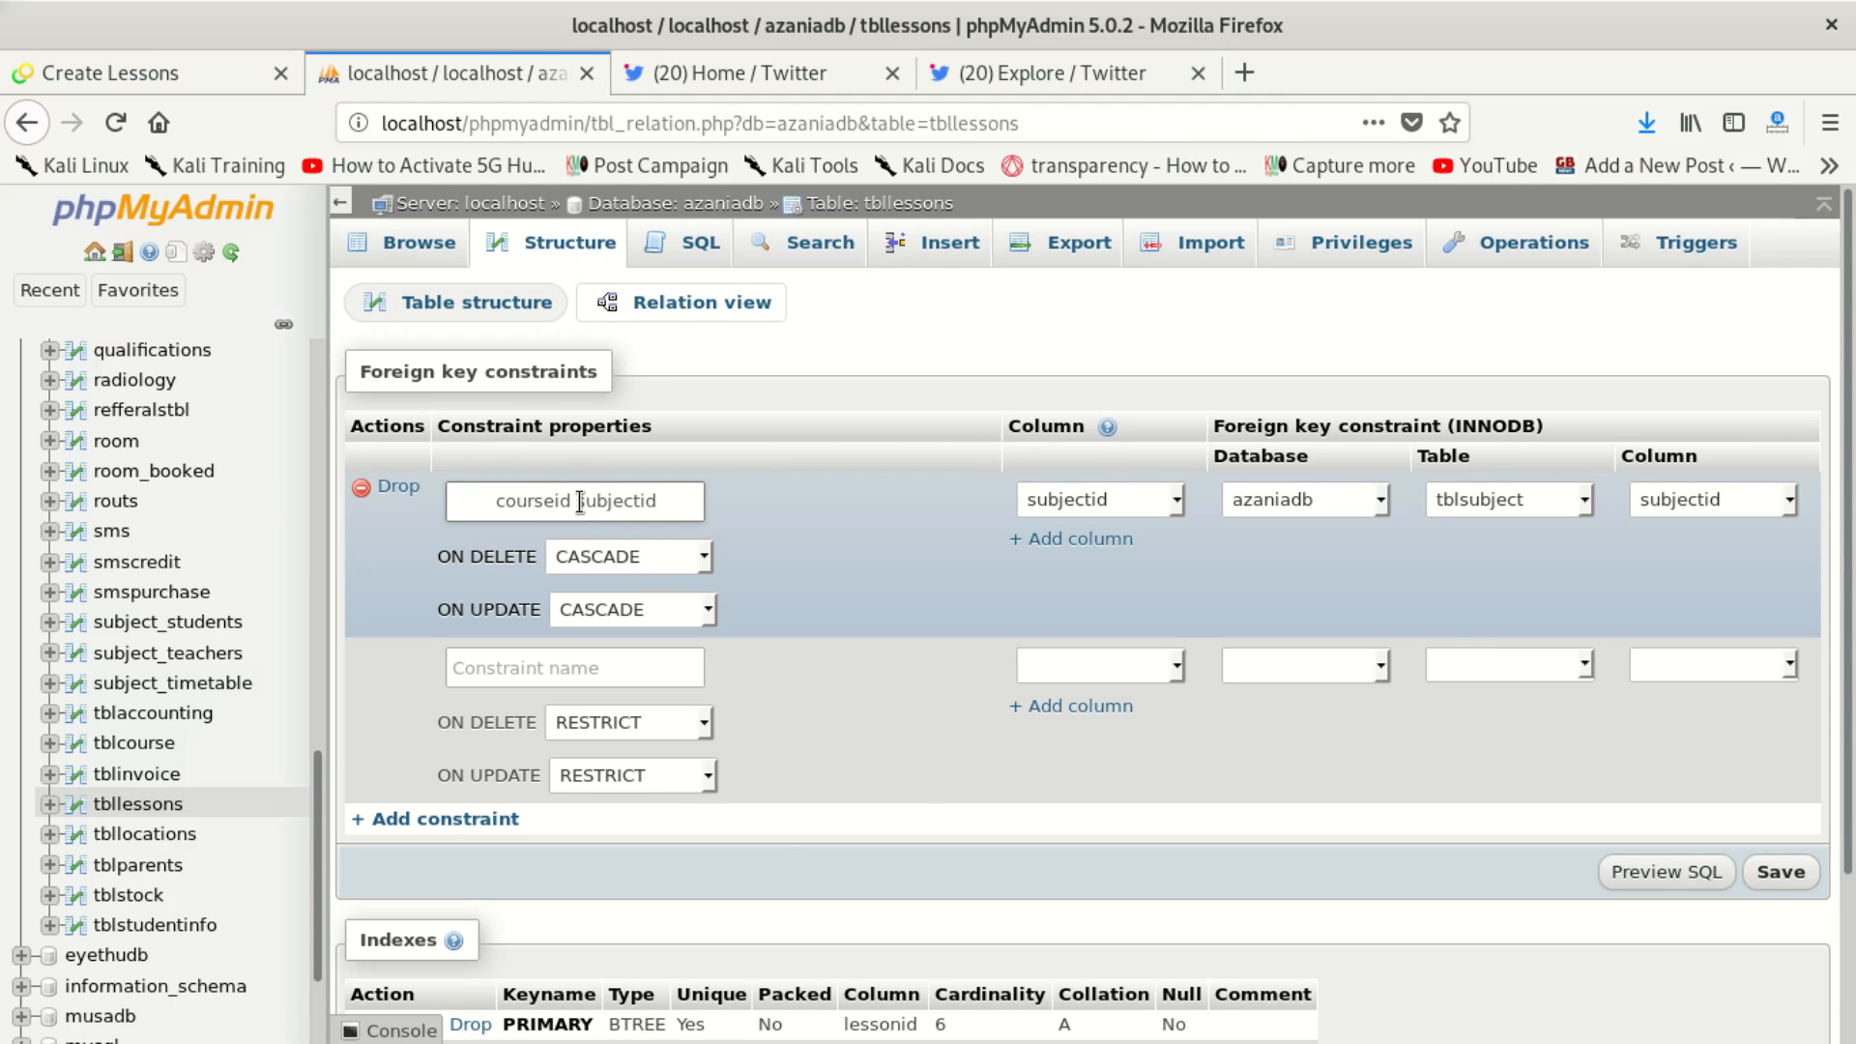
left_click(681, 517)
key("BackSpace")
key("BackSpace")
key("BackSpace")
key("BackSpace")
key("BackSpace")
key("BackSpace")
key("BackSpace")
key("BackSpace")
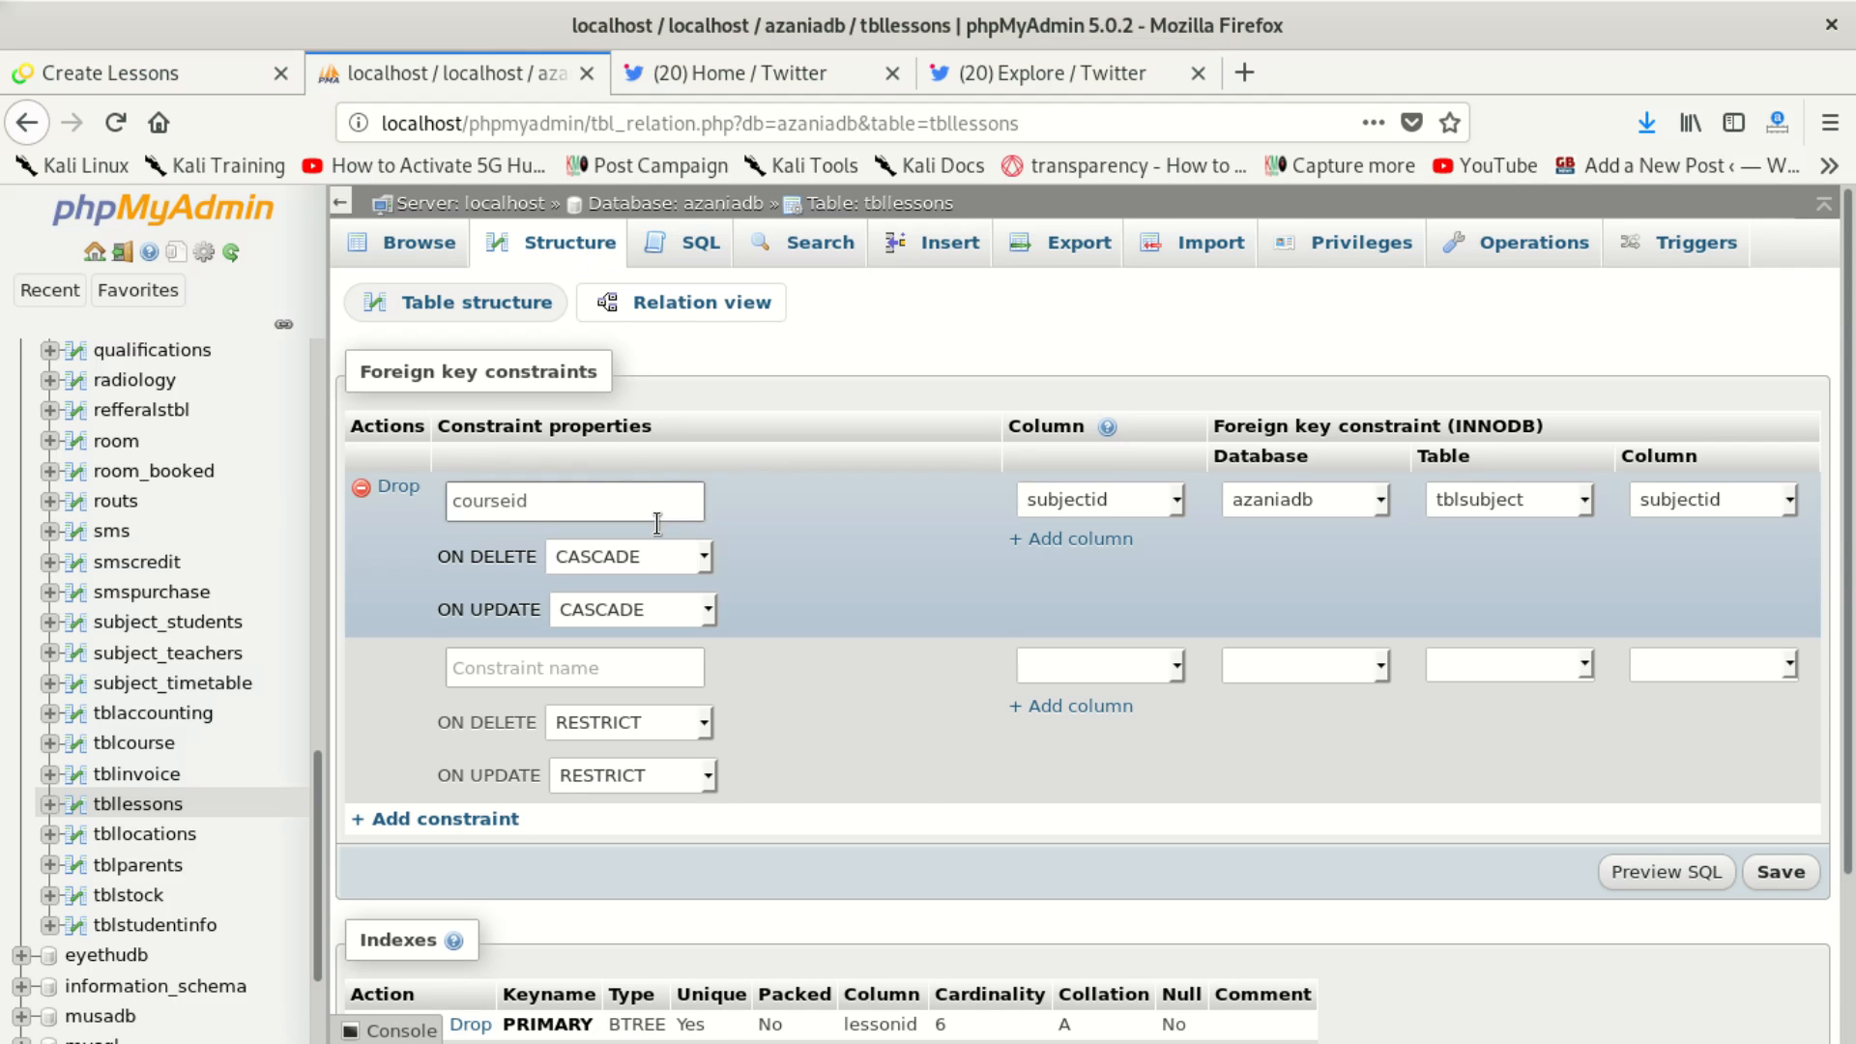
Step: Copy the constraint name courseid and set the constraint's own column to courseid
double_click(486, 495)
right_click(486, 491)
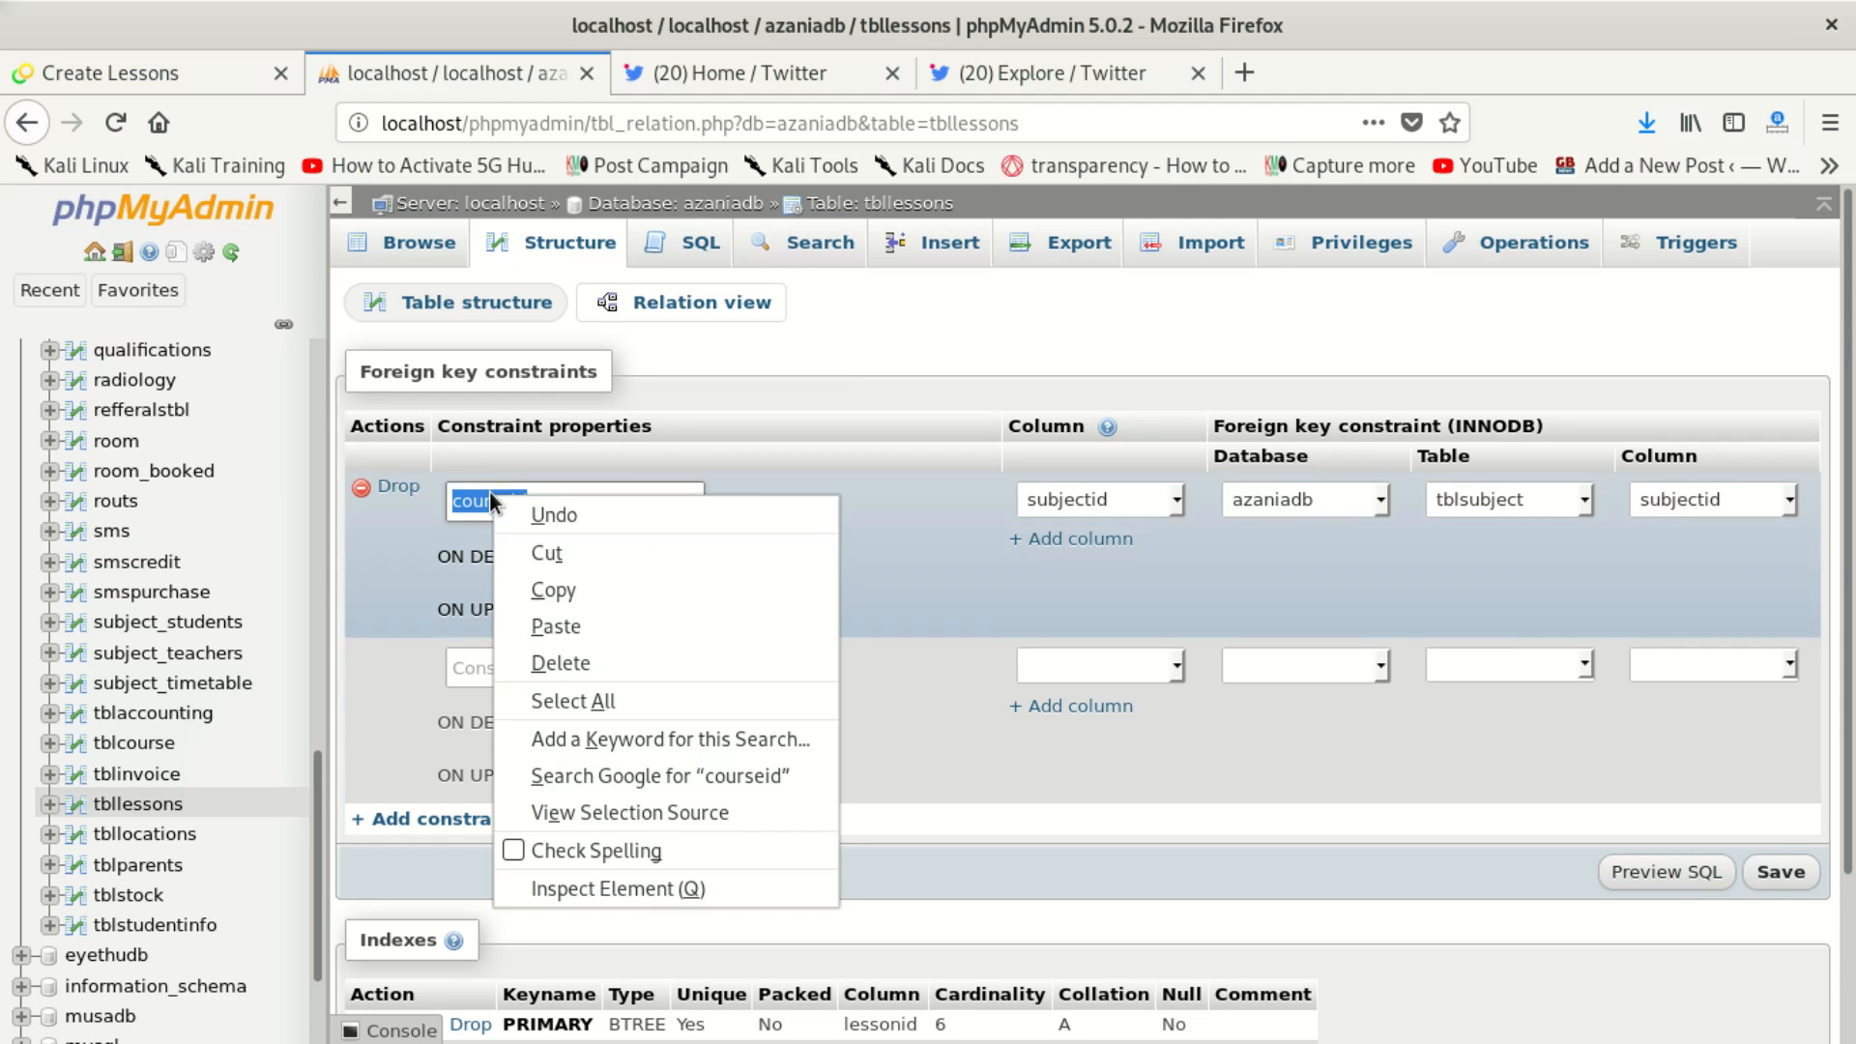
left_click(578, 588)
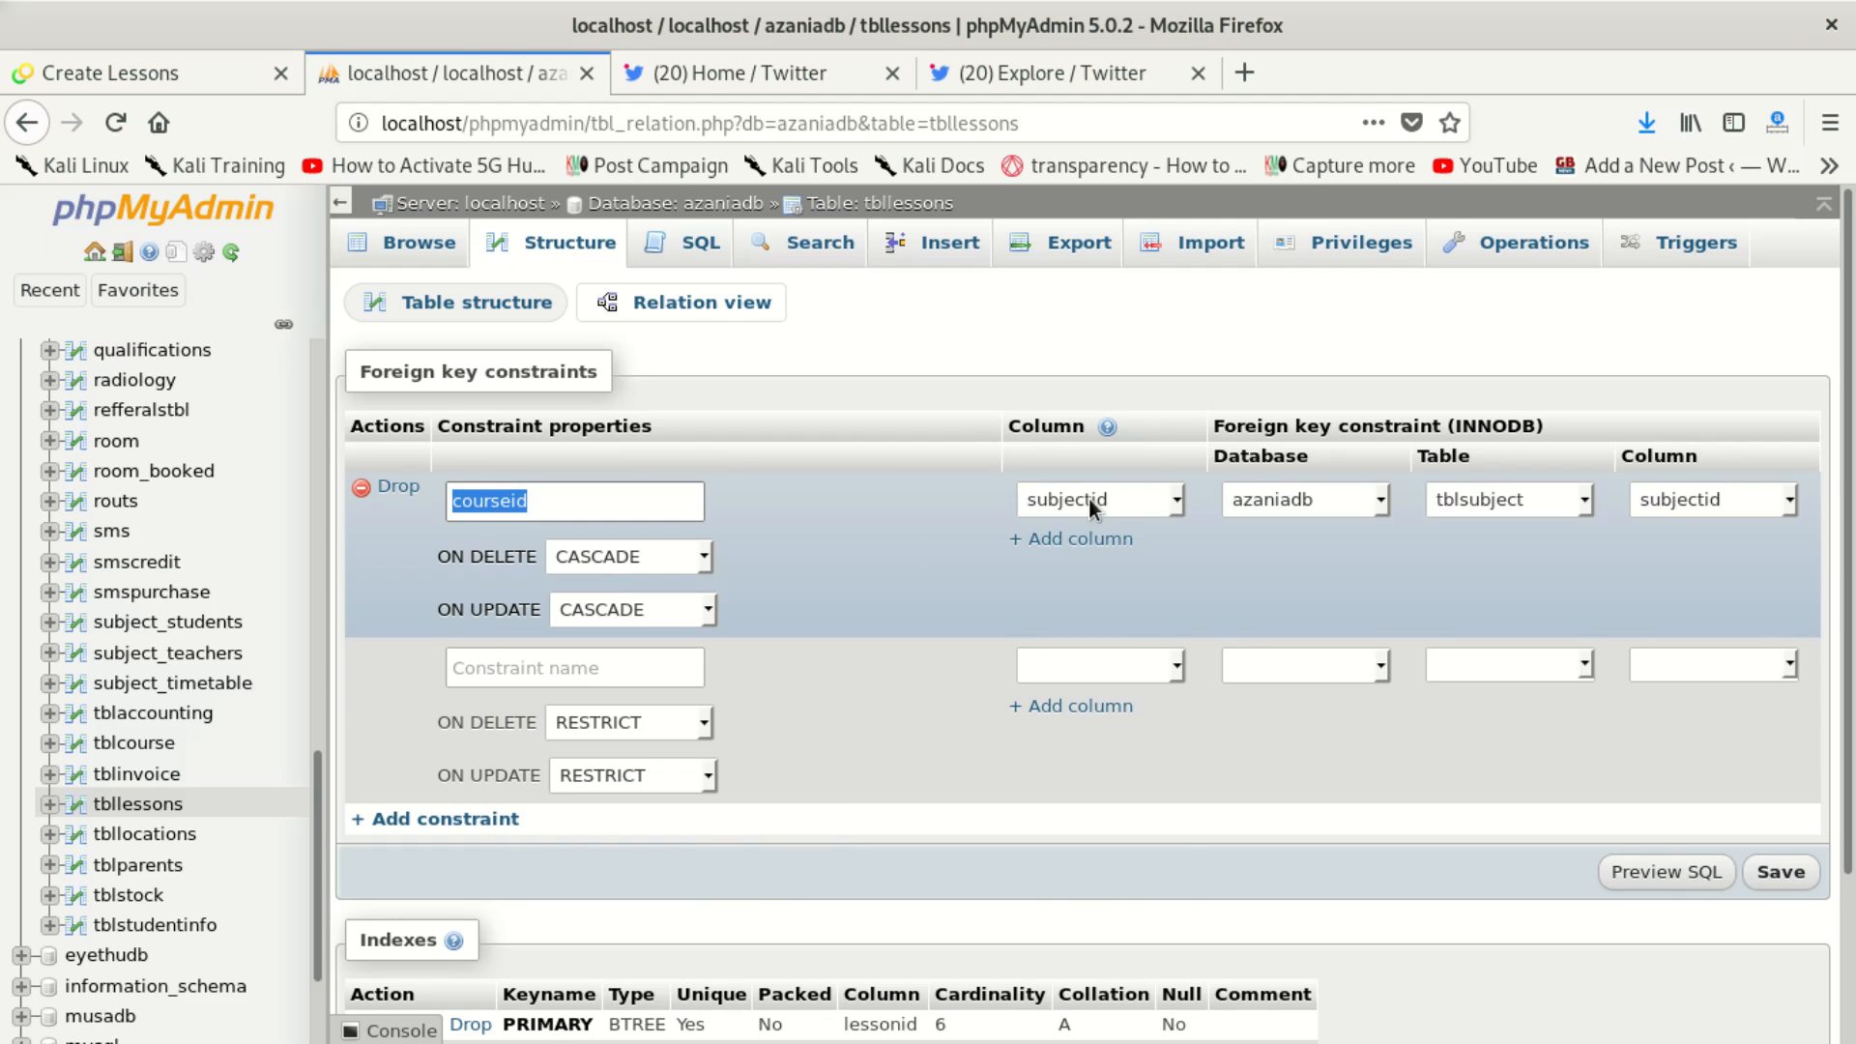
left_click(1158, 499)
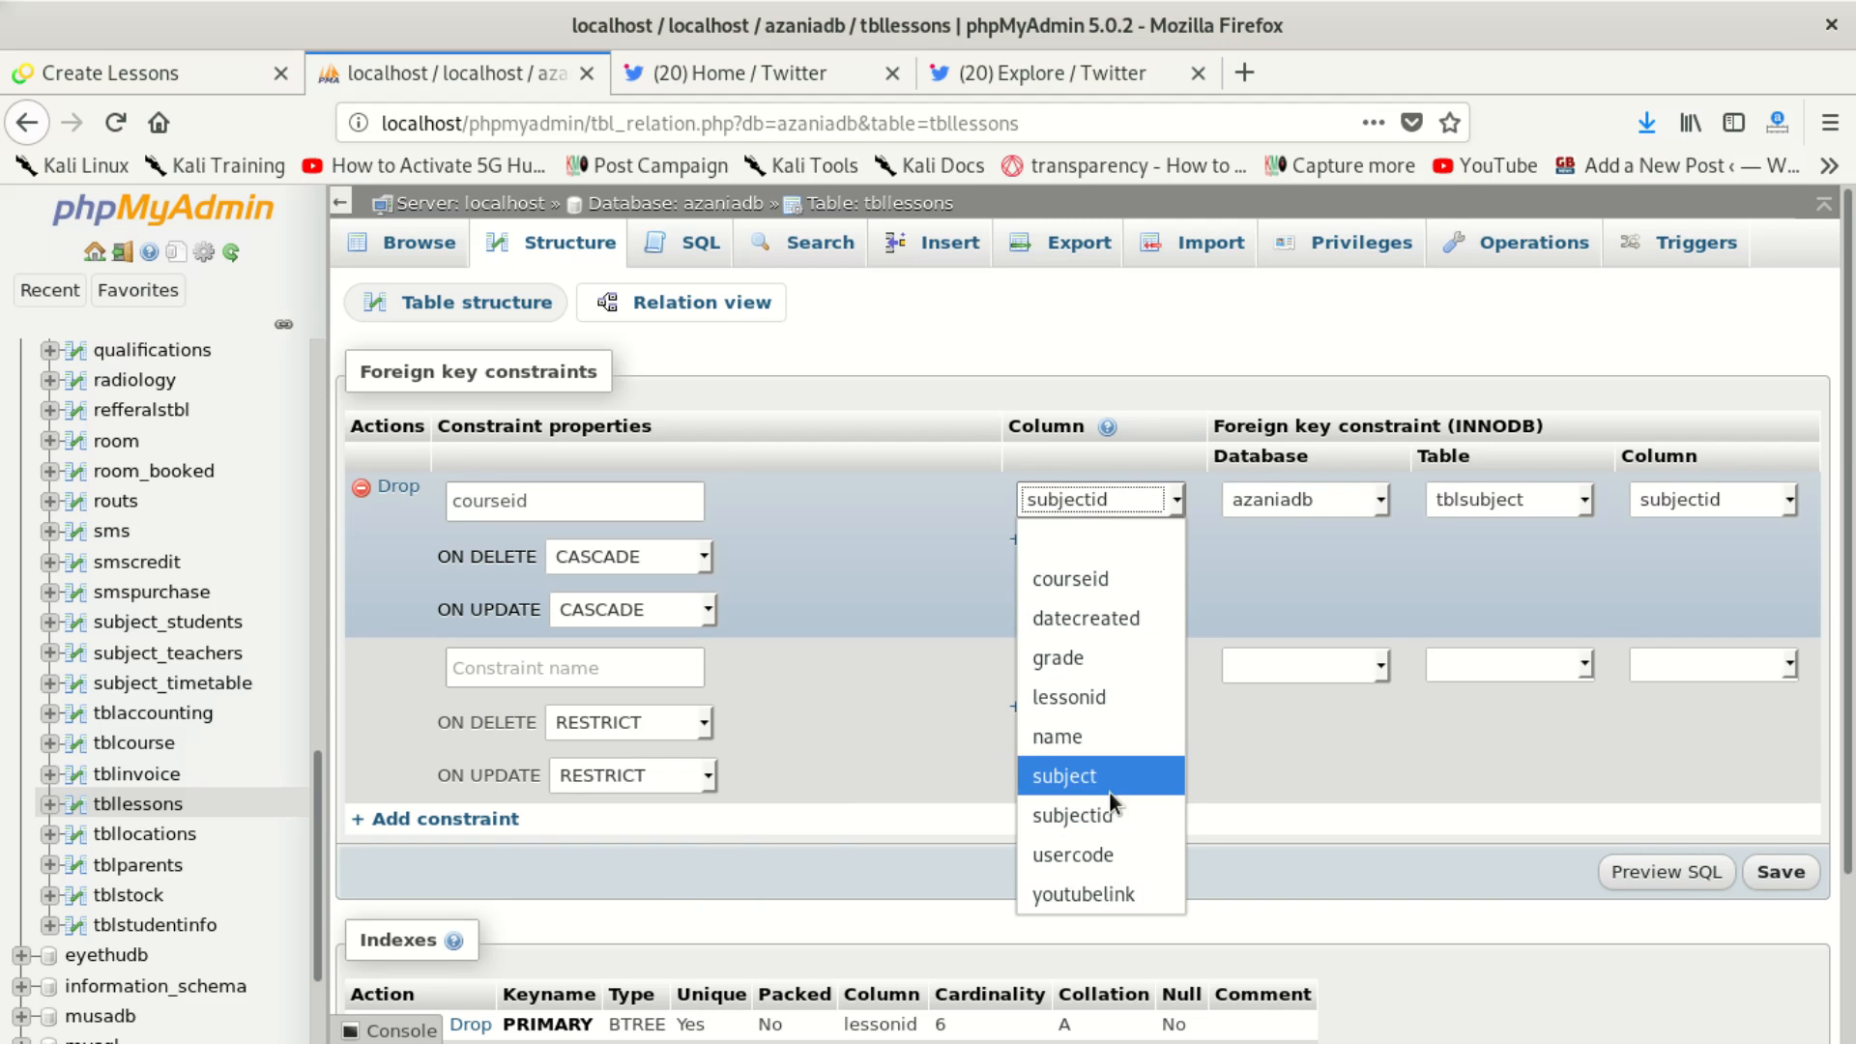
left_click(1111, 592)
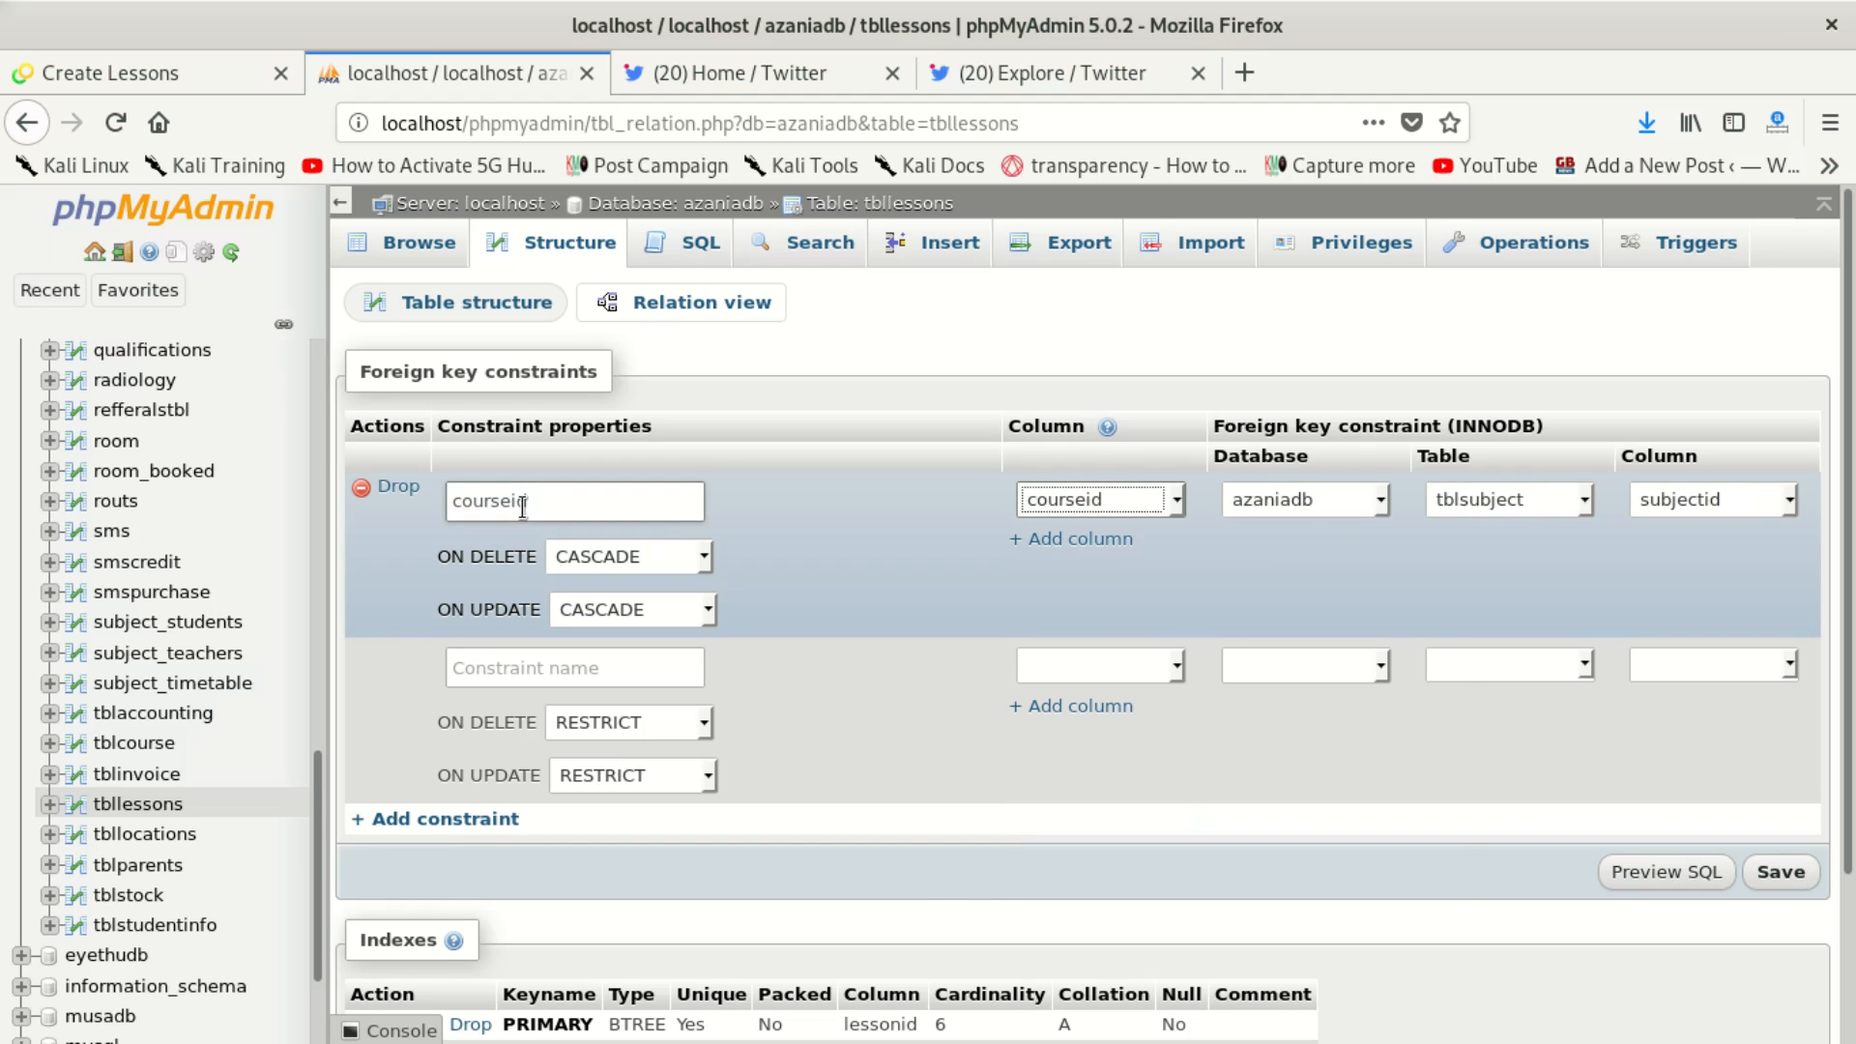
Step: Reference the courseid column of table tblcourse in database azaniadb and try to save the courseid constraint
left_click(1345, 493)
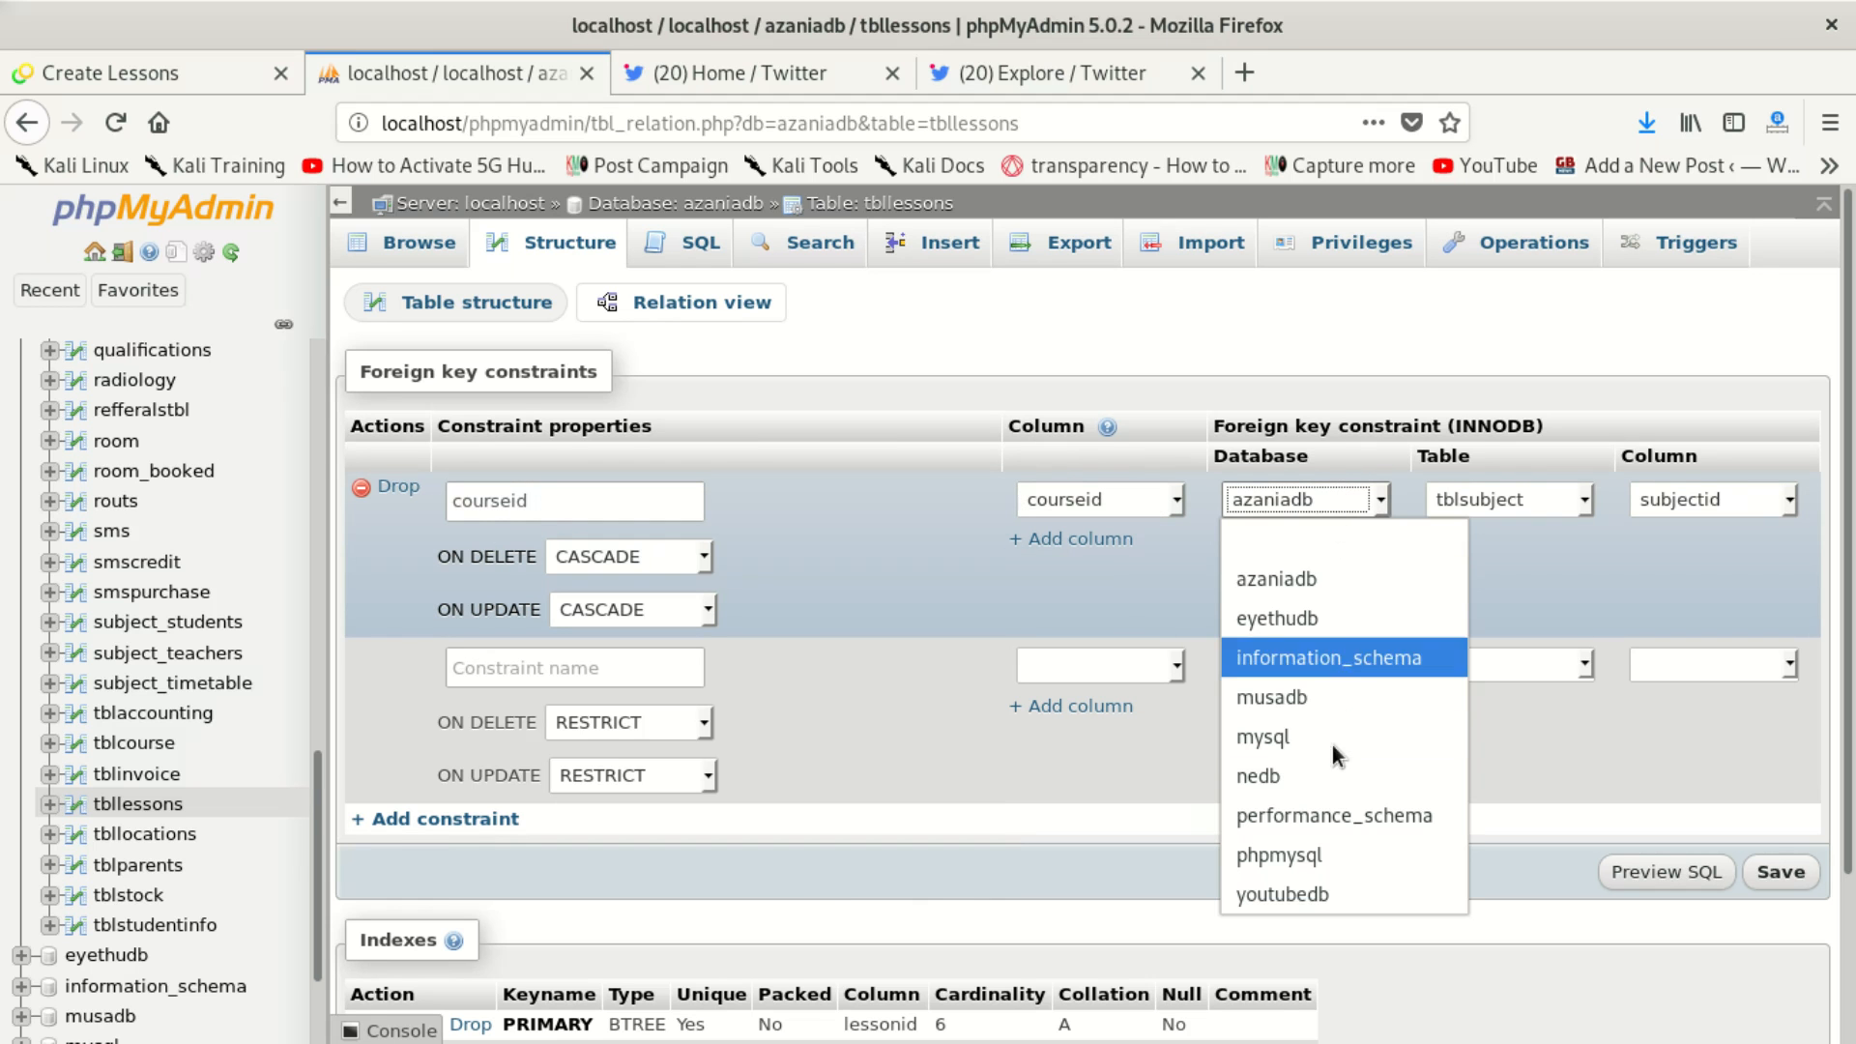
left_click(1274, 578)
scroll(1291, 578, "down", 3)
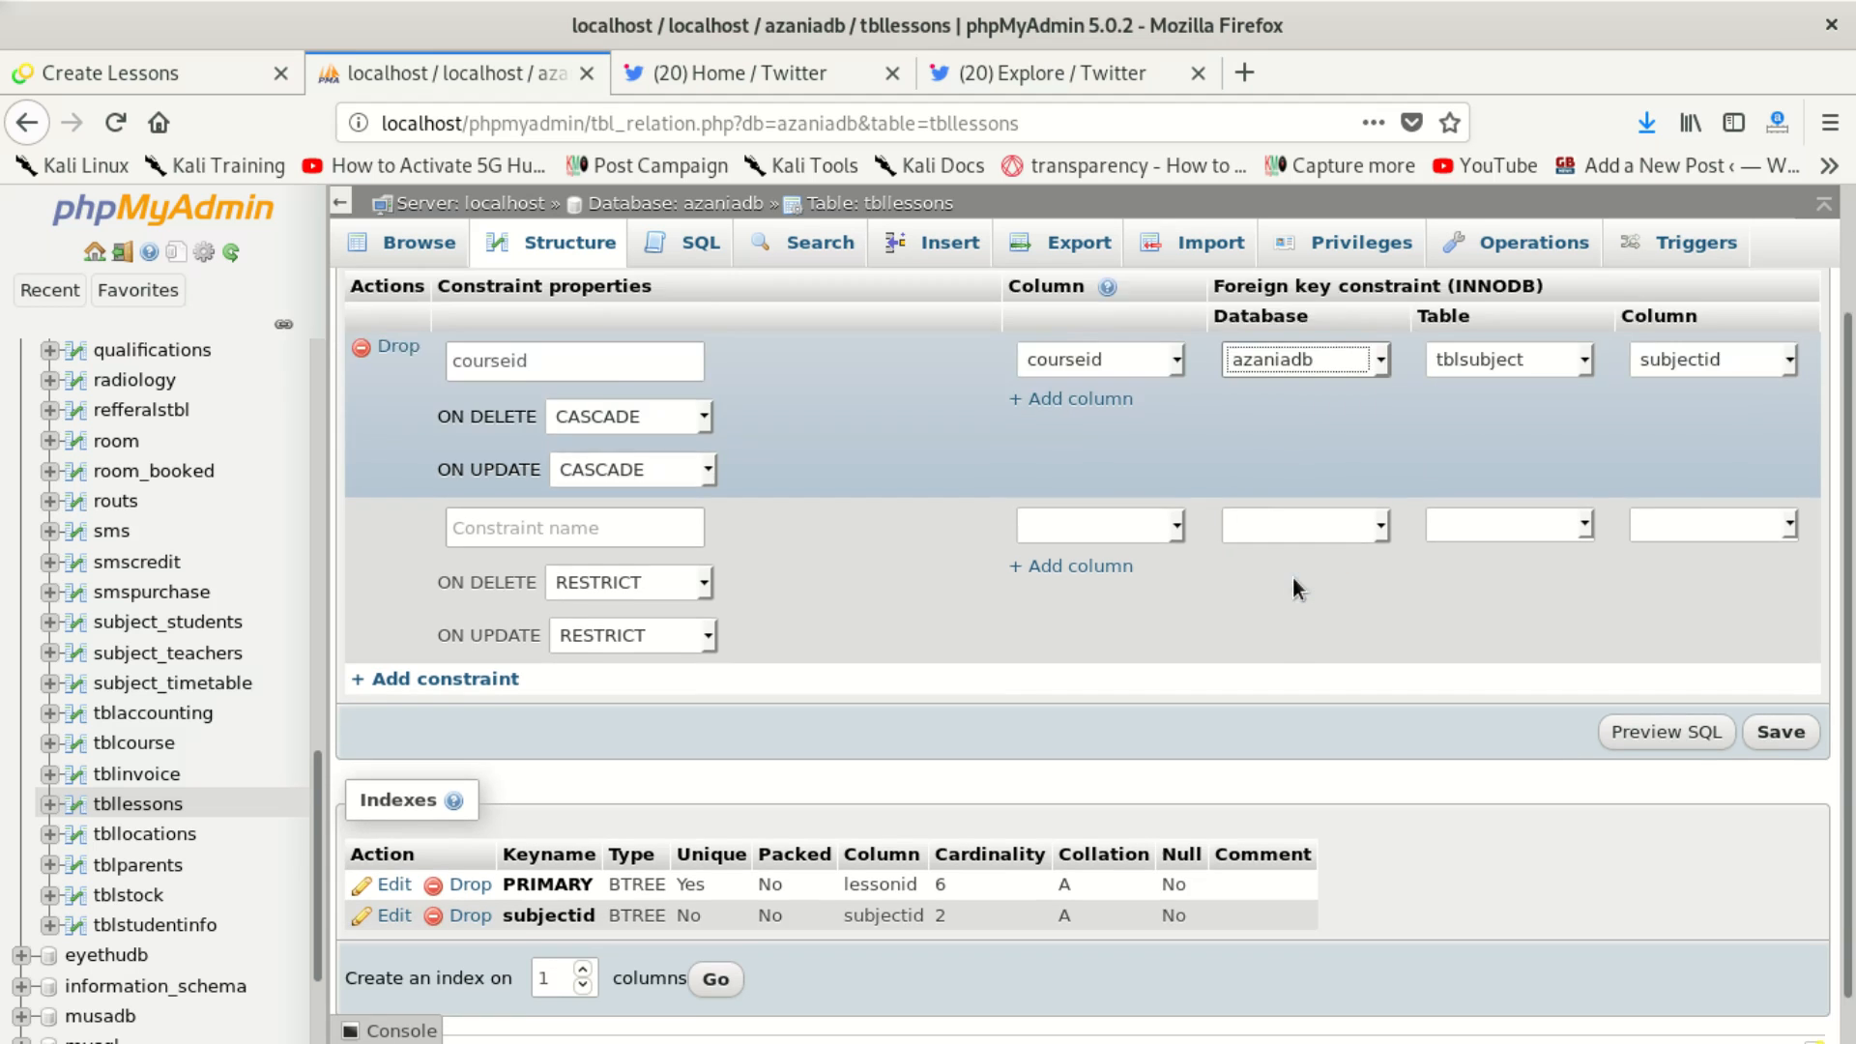
scroll(1540, 393, "up", 3)
left_click(1510, 507)
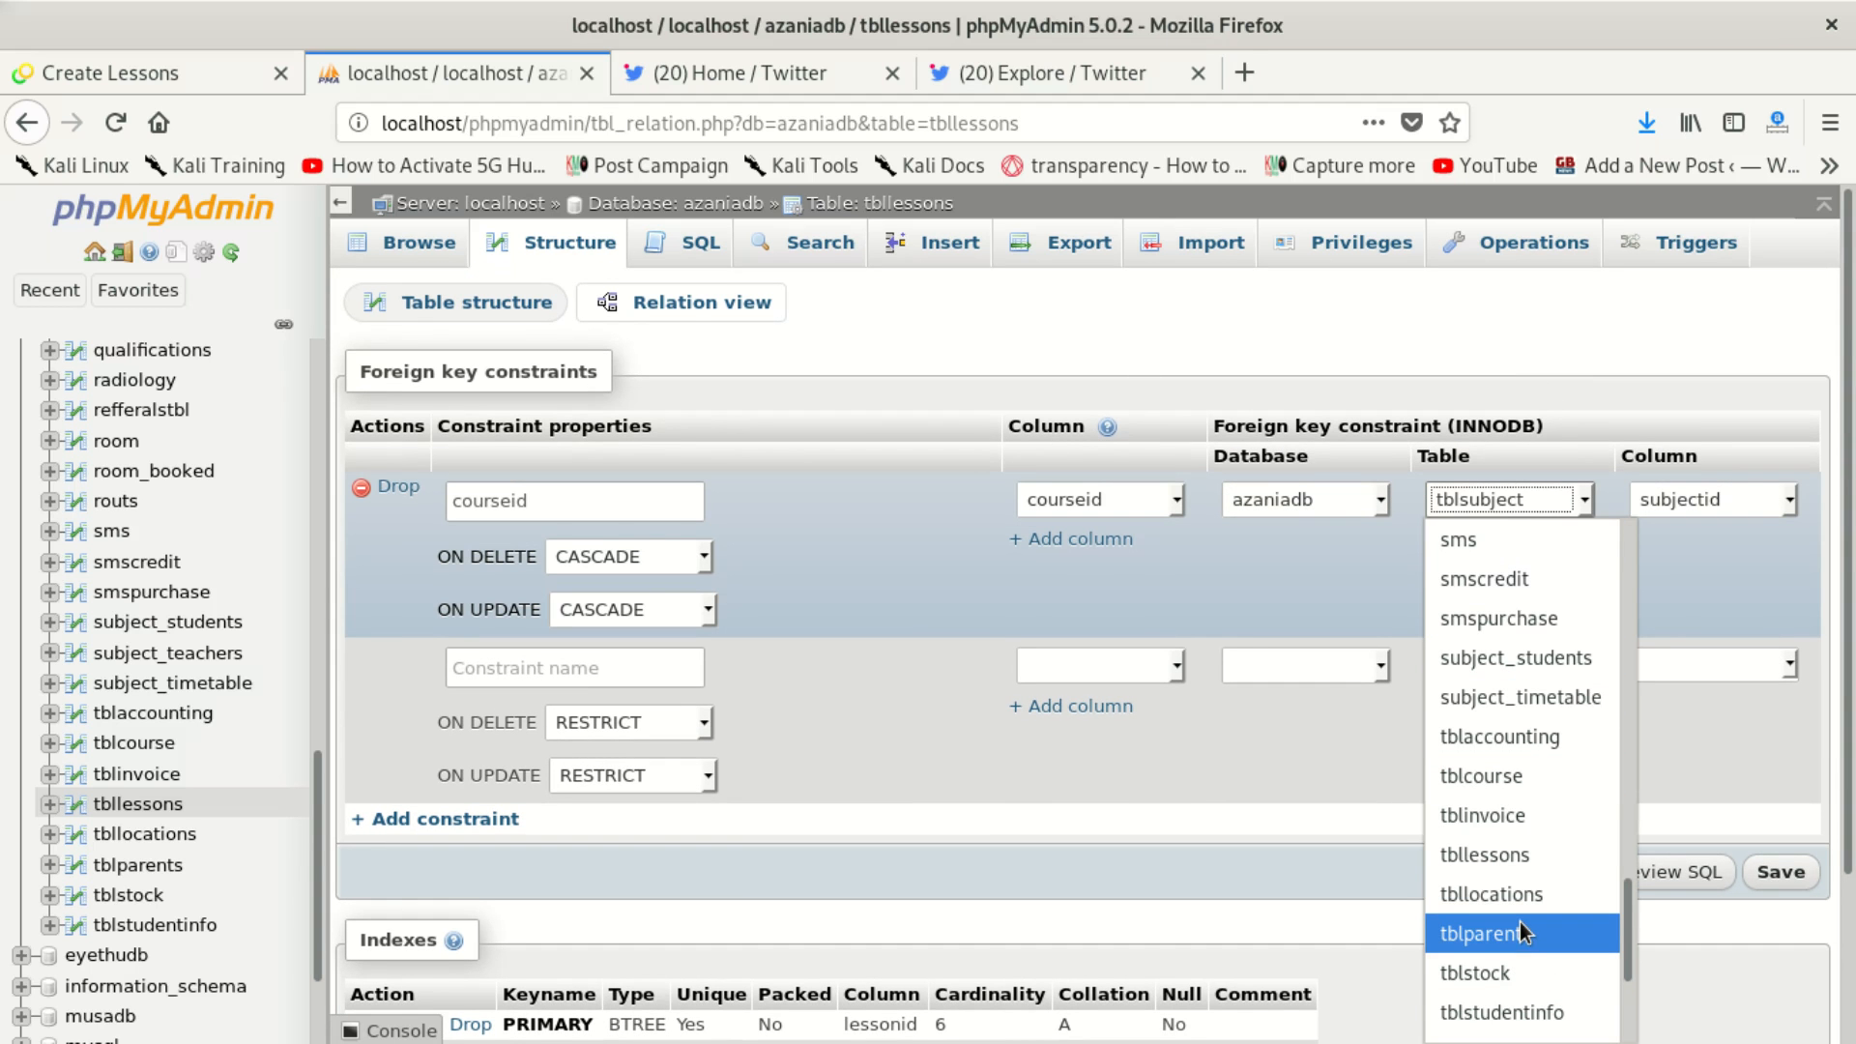
left_click(1493, 763)
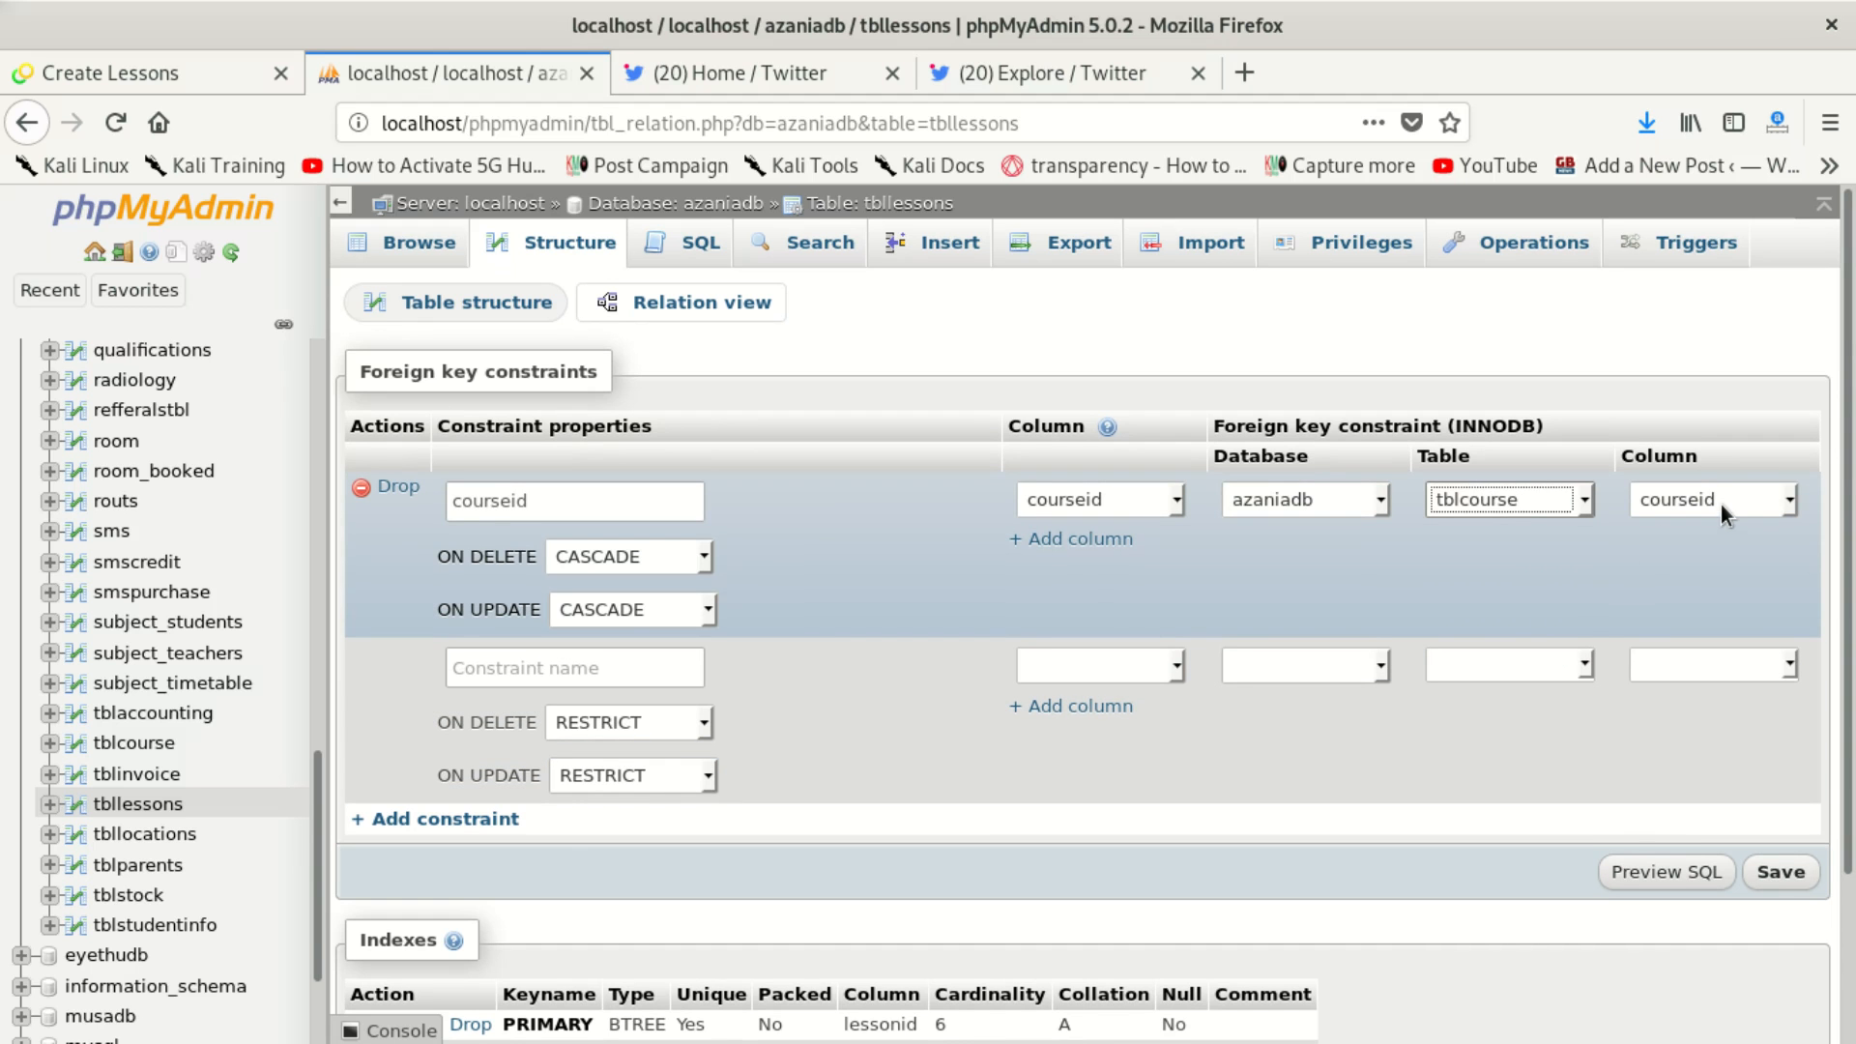
scroll(641, 856, "down", 3)
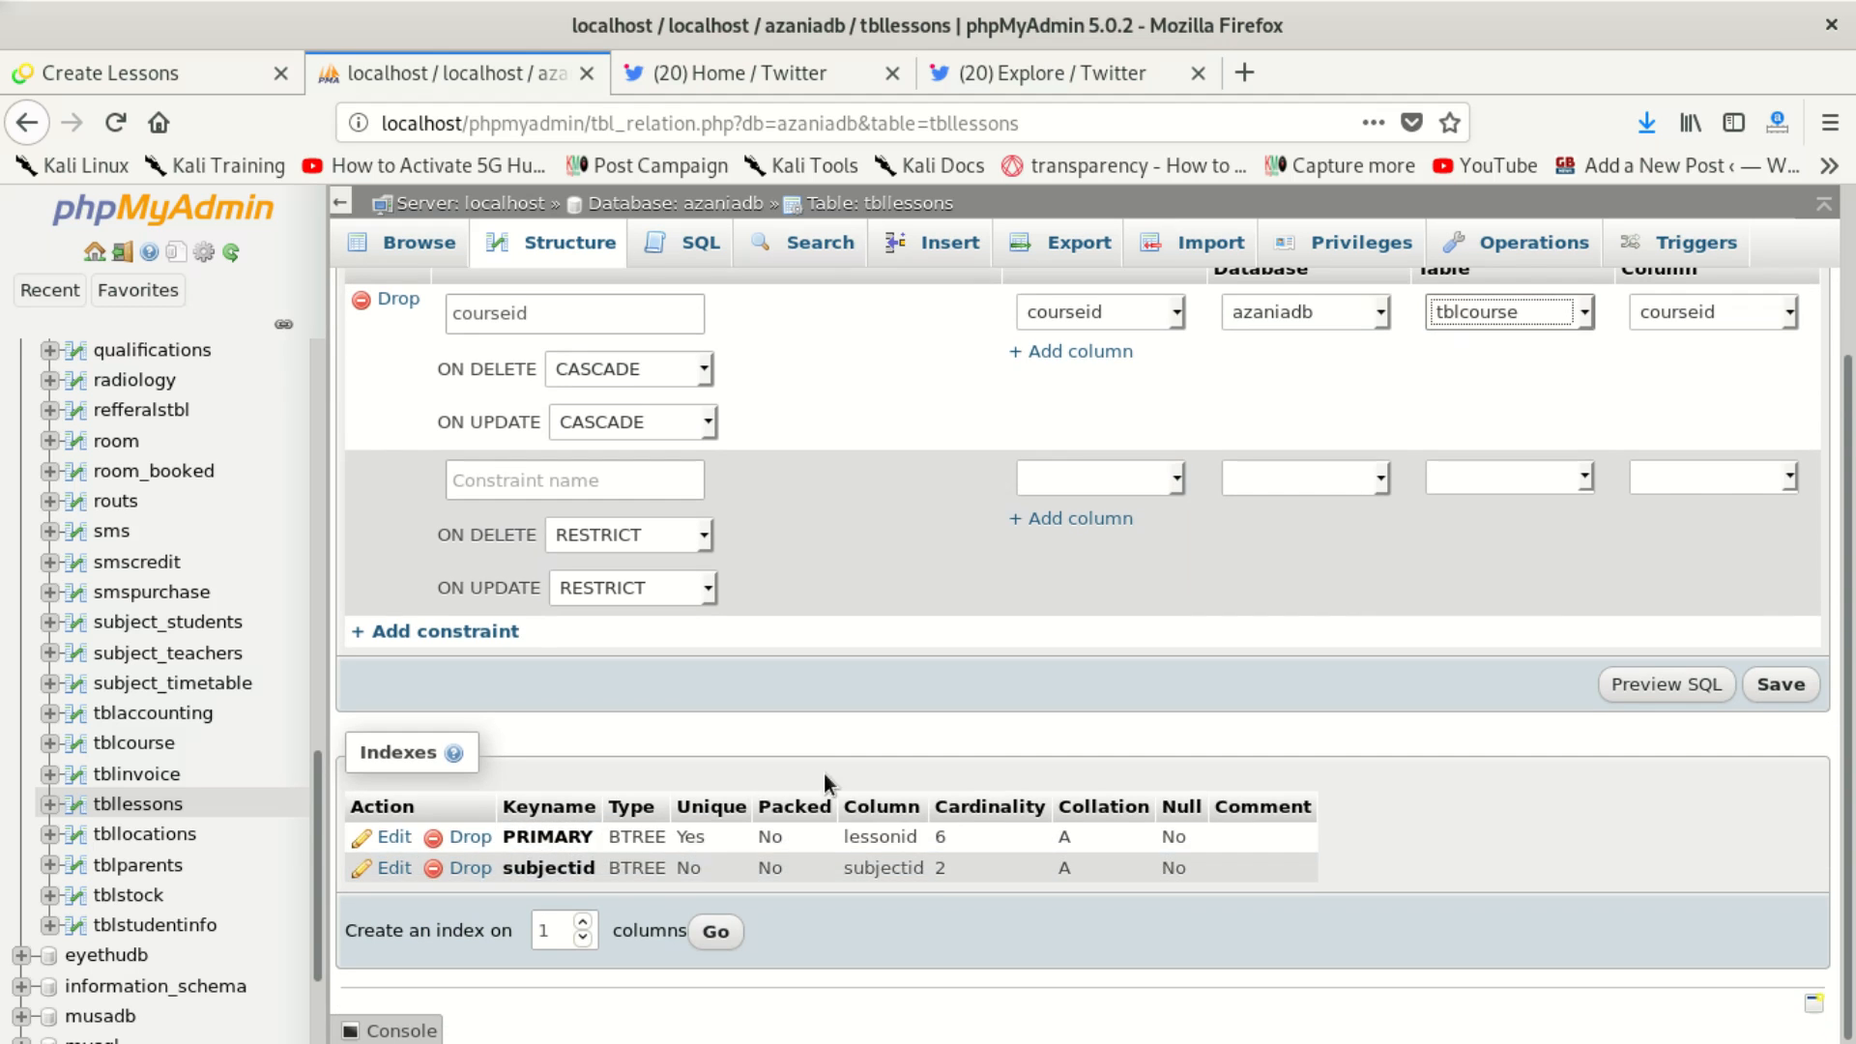
scroll(850, 744, "up", 3)
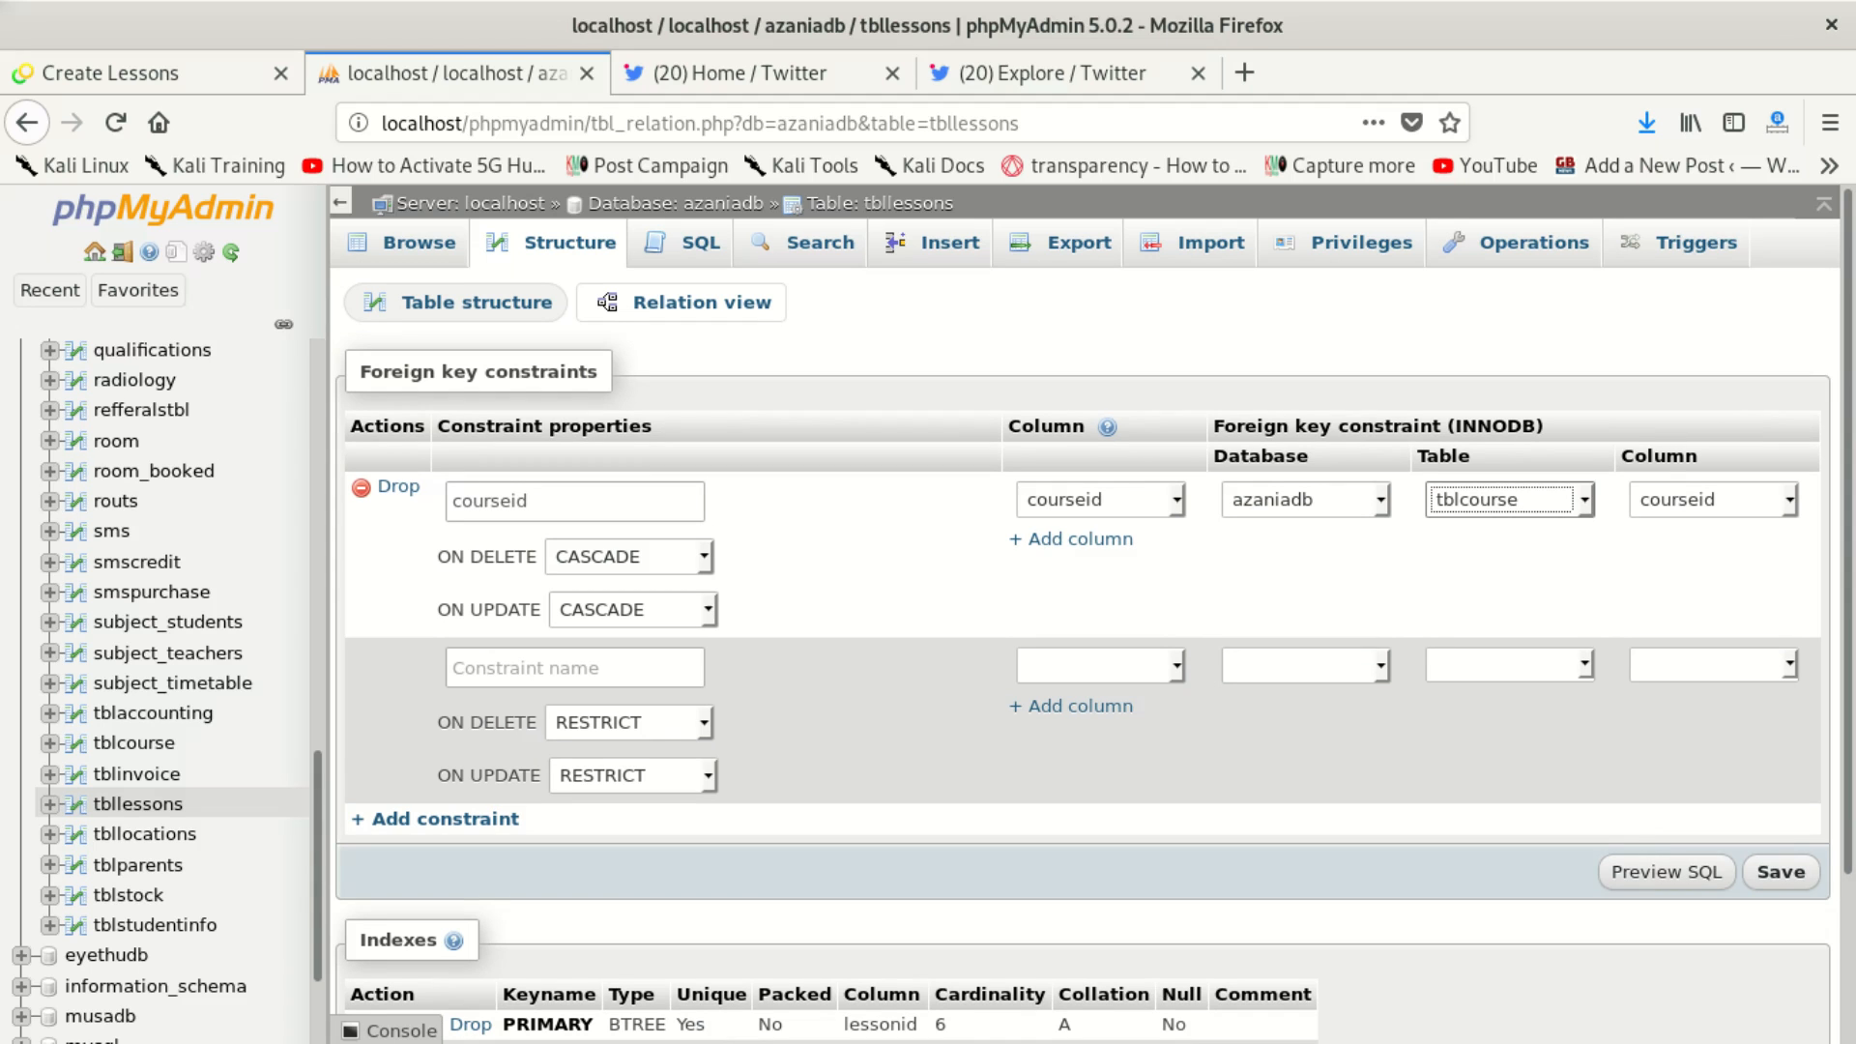
left_click(1780, 871)
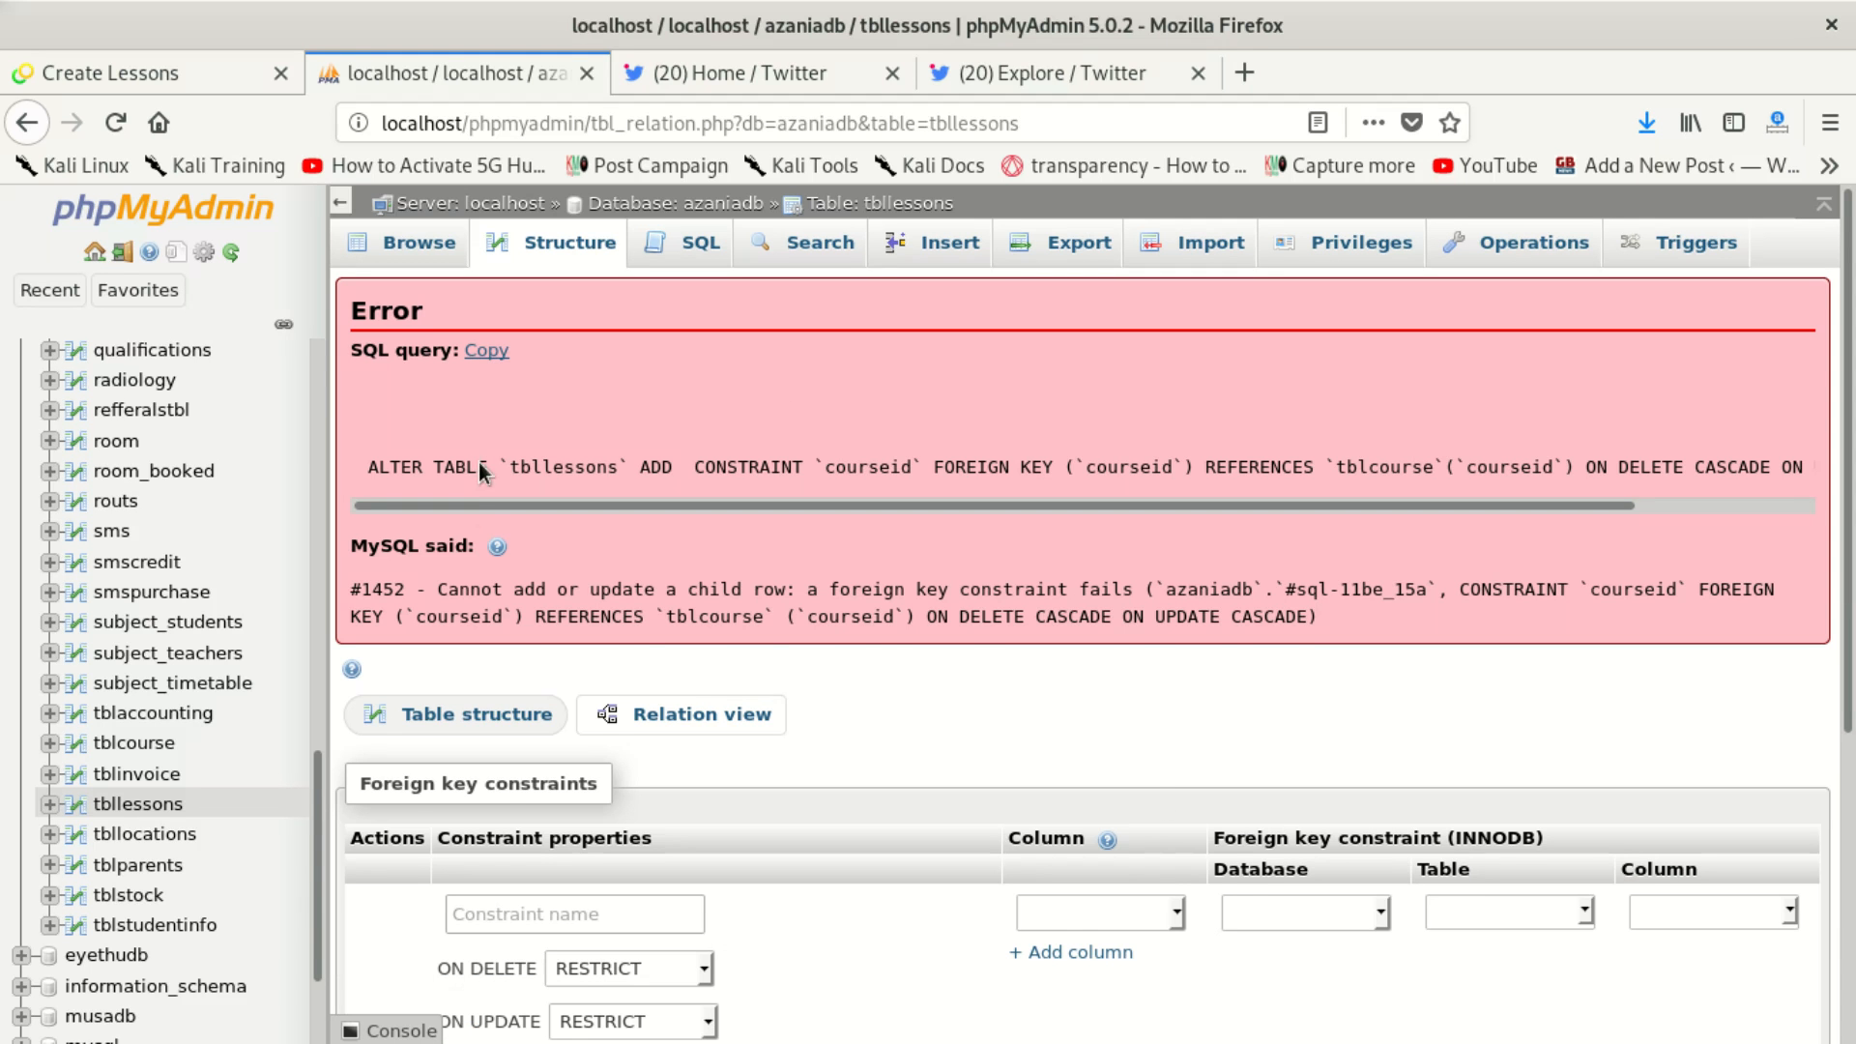
Step: Check the records and structure of tbllessons and the records of tblcourse
left_click(418, 243)
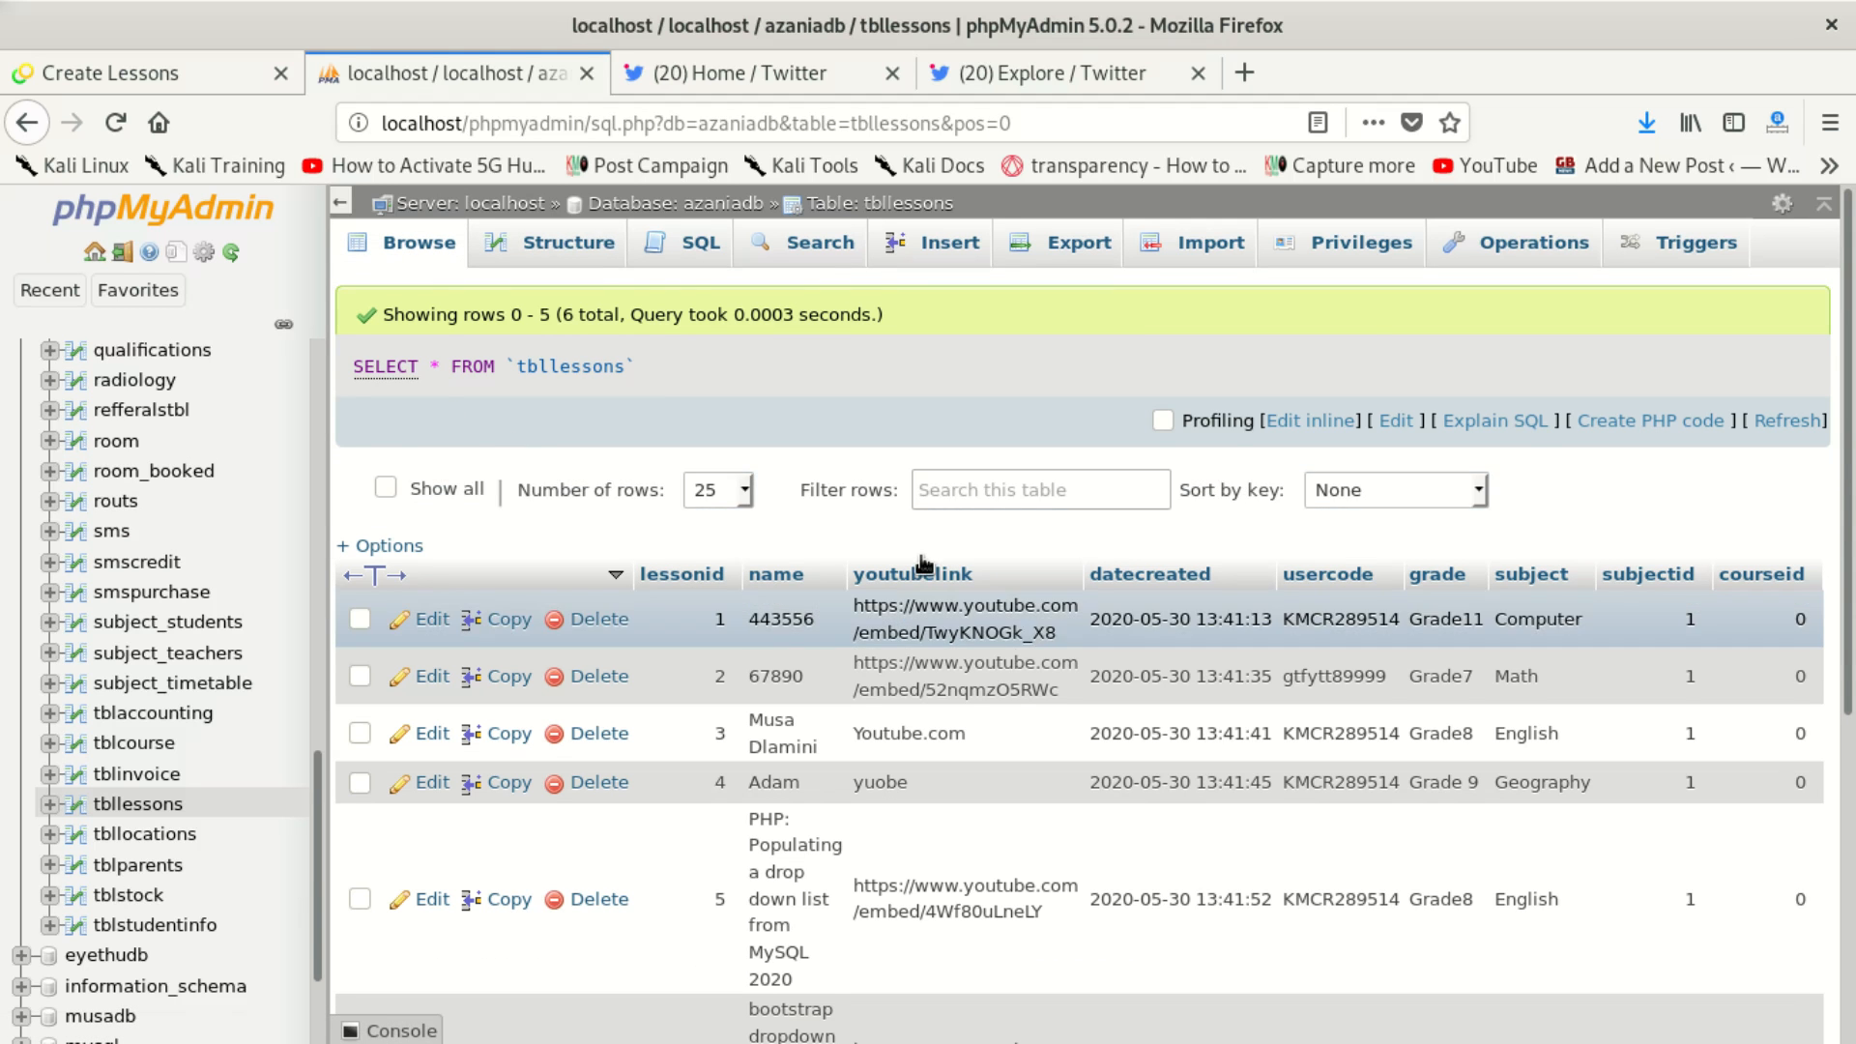
left_click(585, 249)
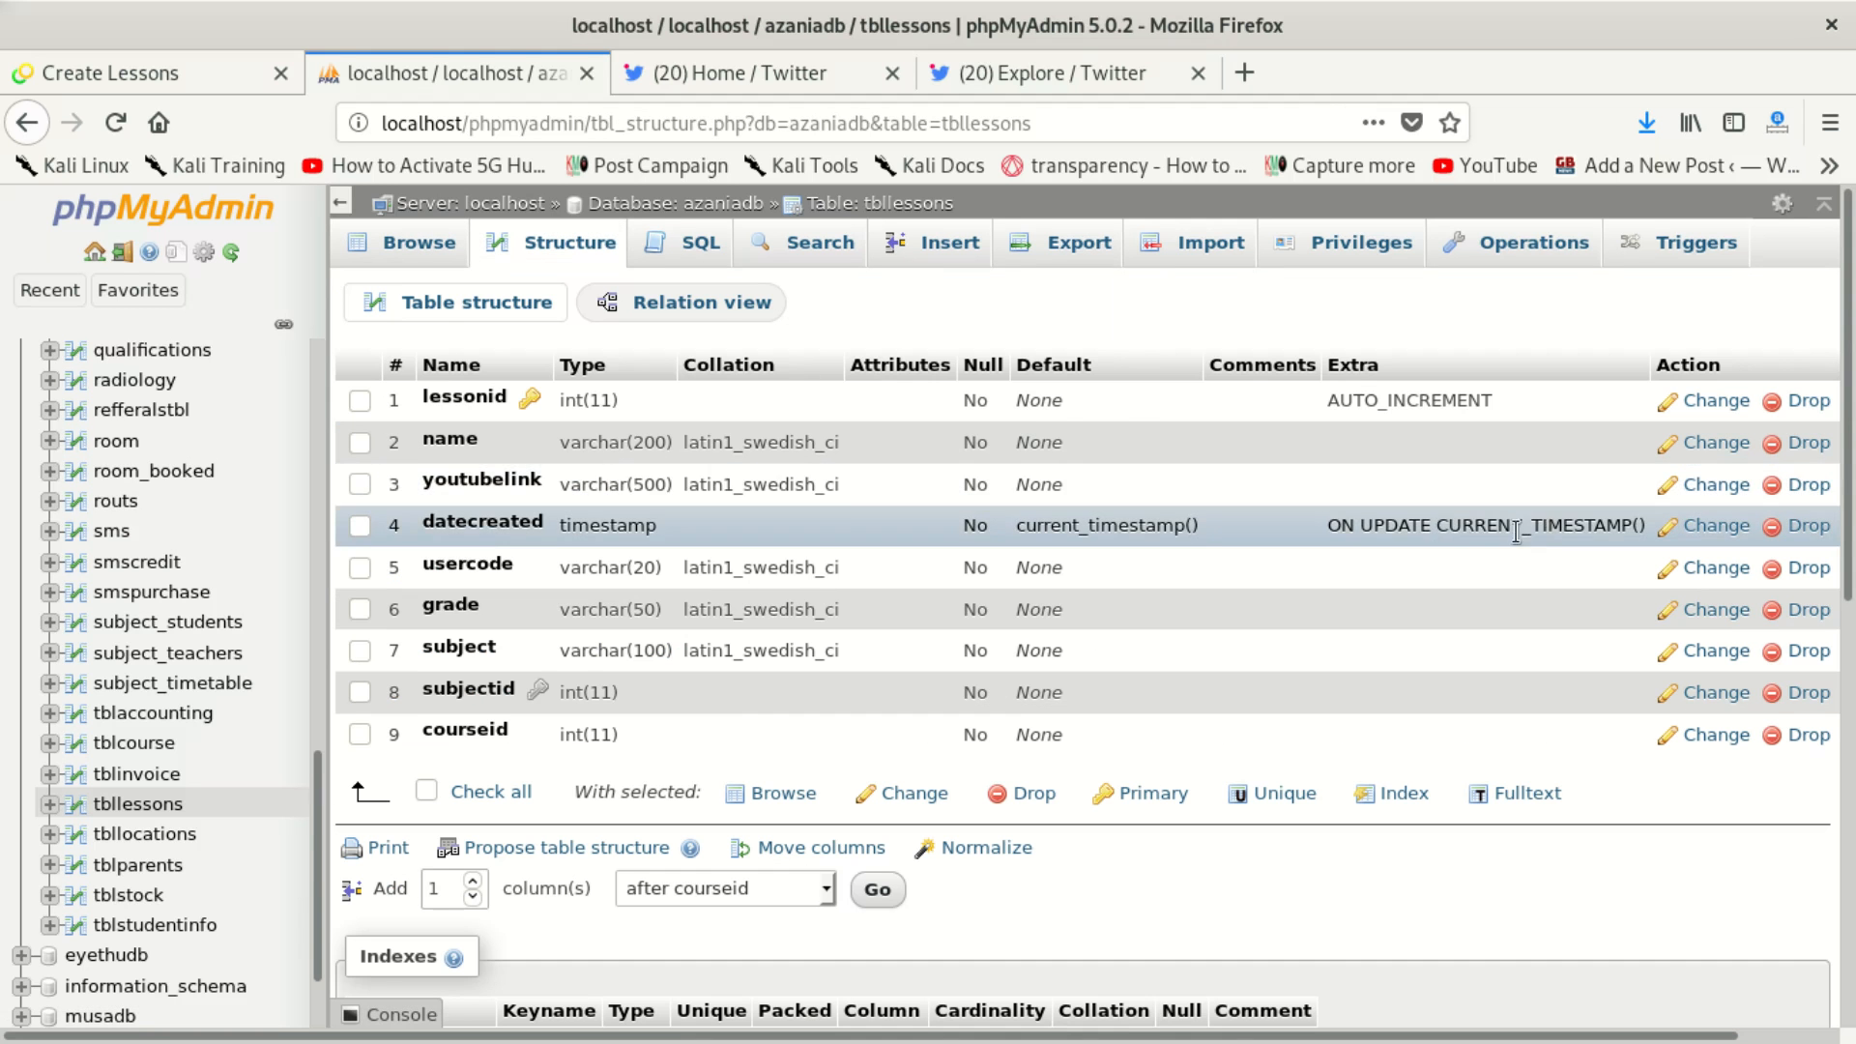
scroll(114, 833, "down", 2)
scroll(114, 833, "down", 1)
left_click(161, 609)
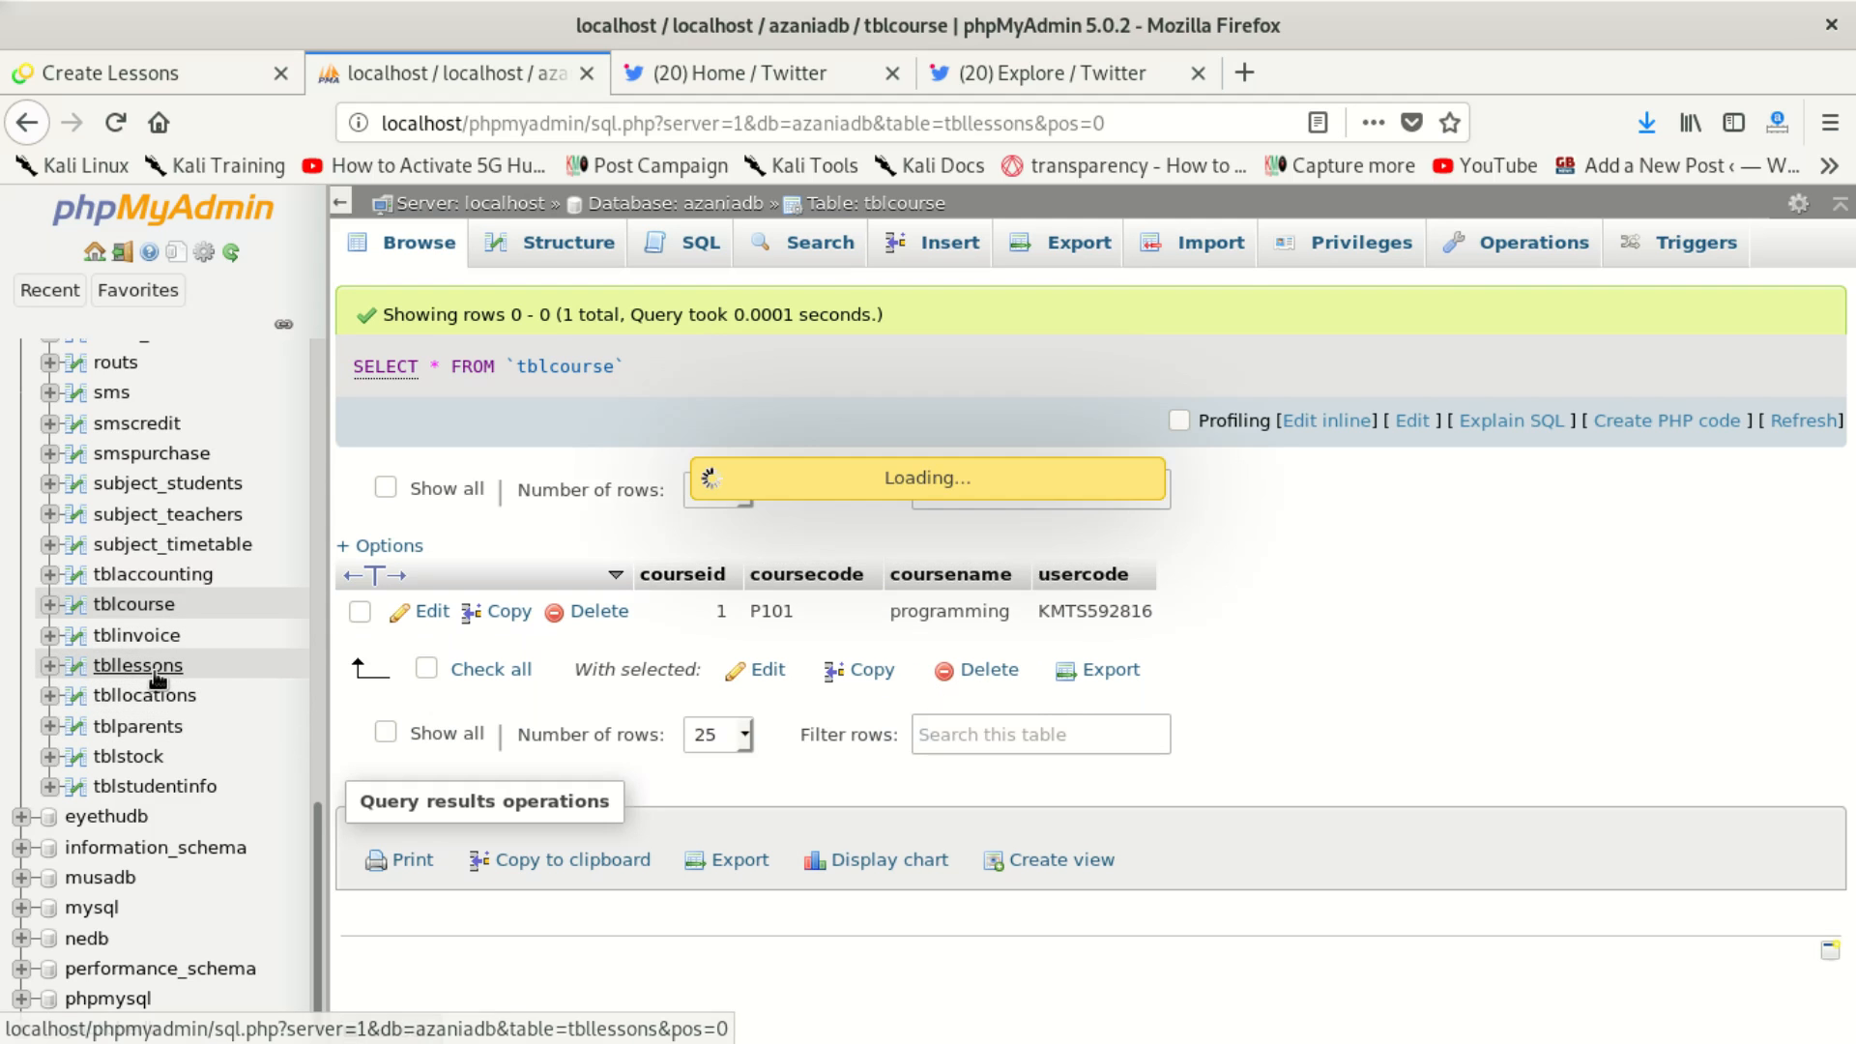
Step: Reopen the tbllessons records and set courseid to 1 for the record with lessonid 1
left_click(153, 667)
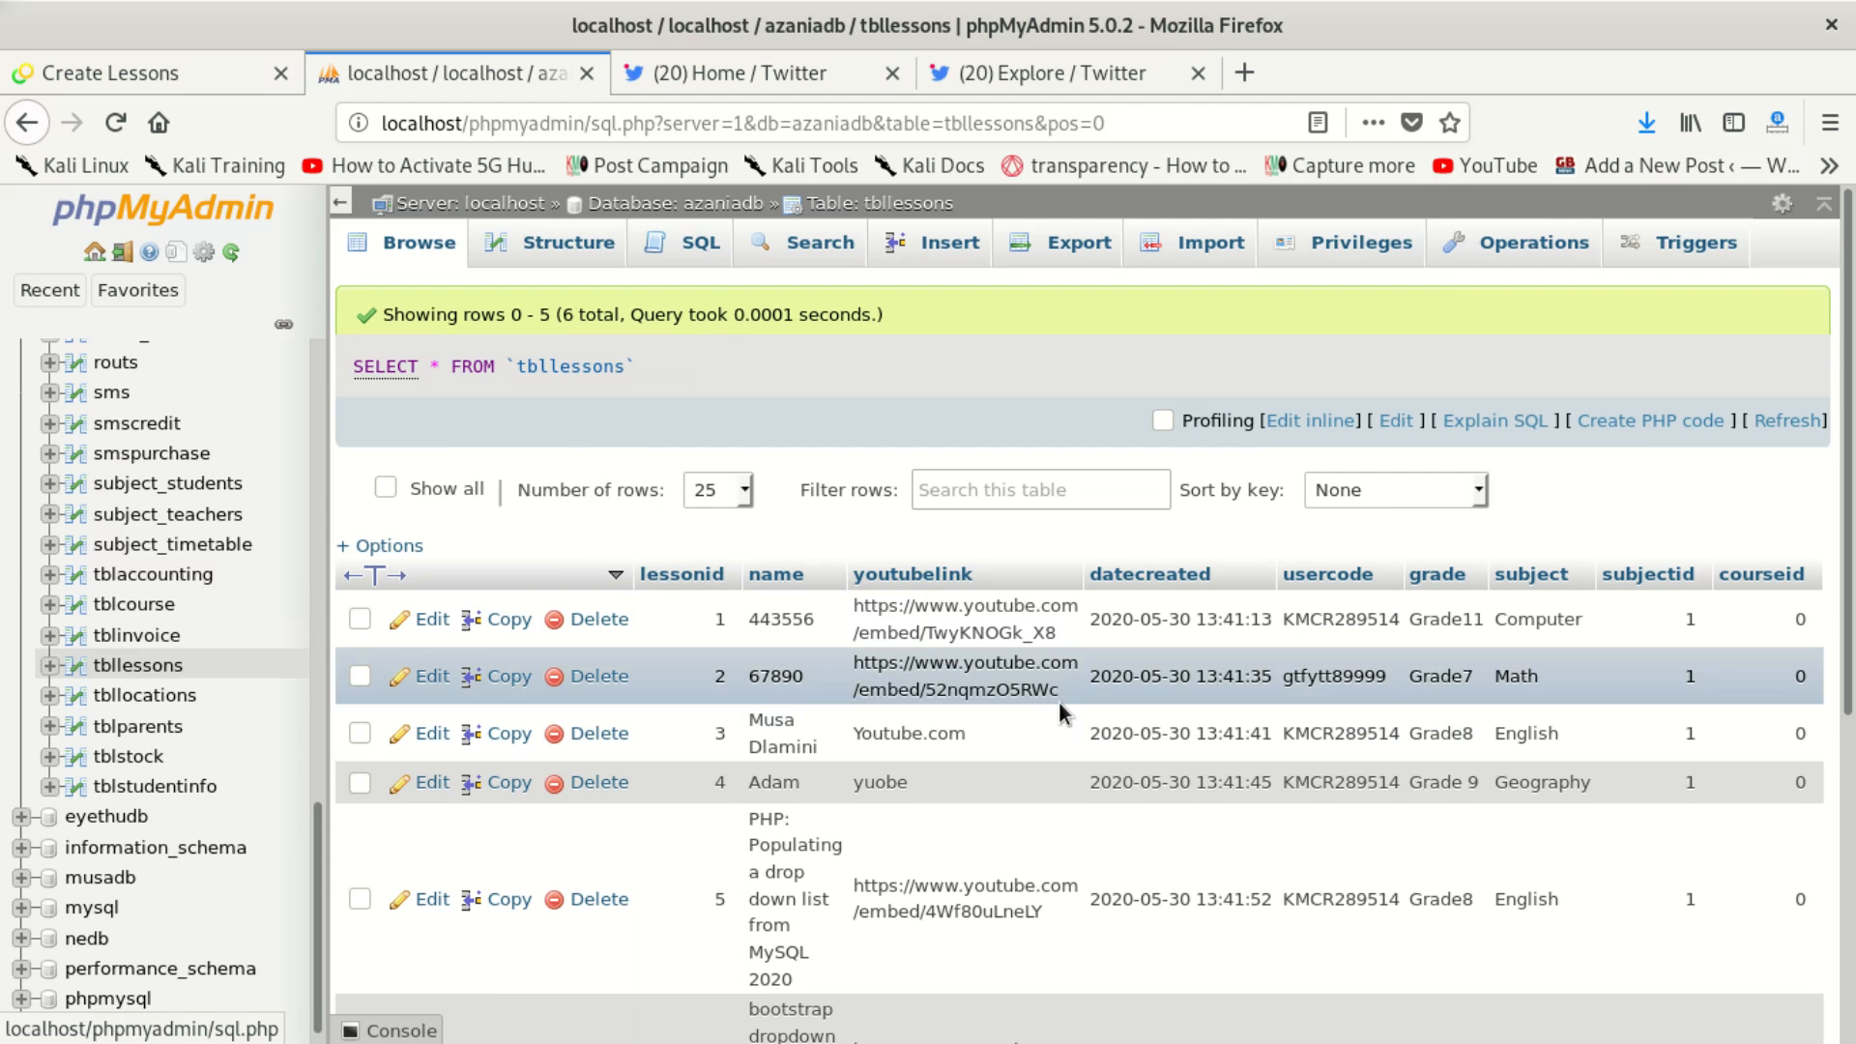
double_click(1794, 619)
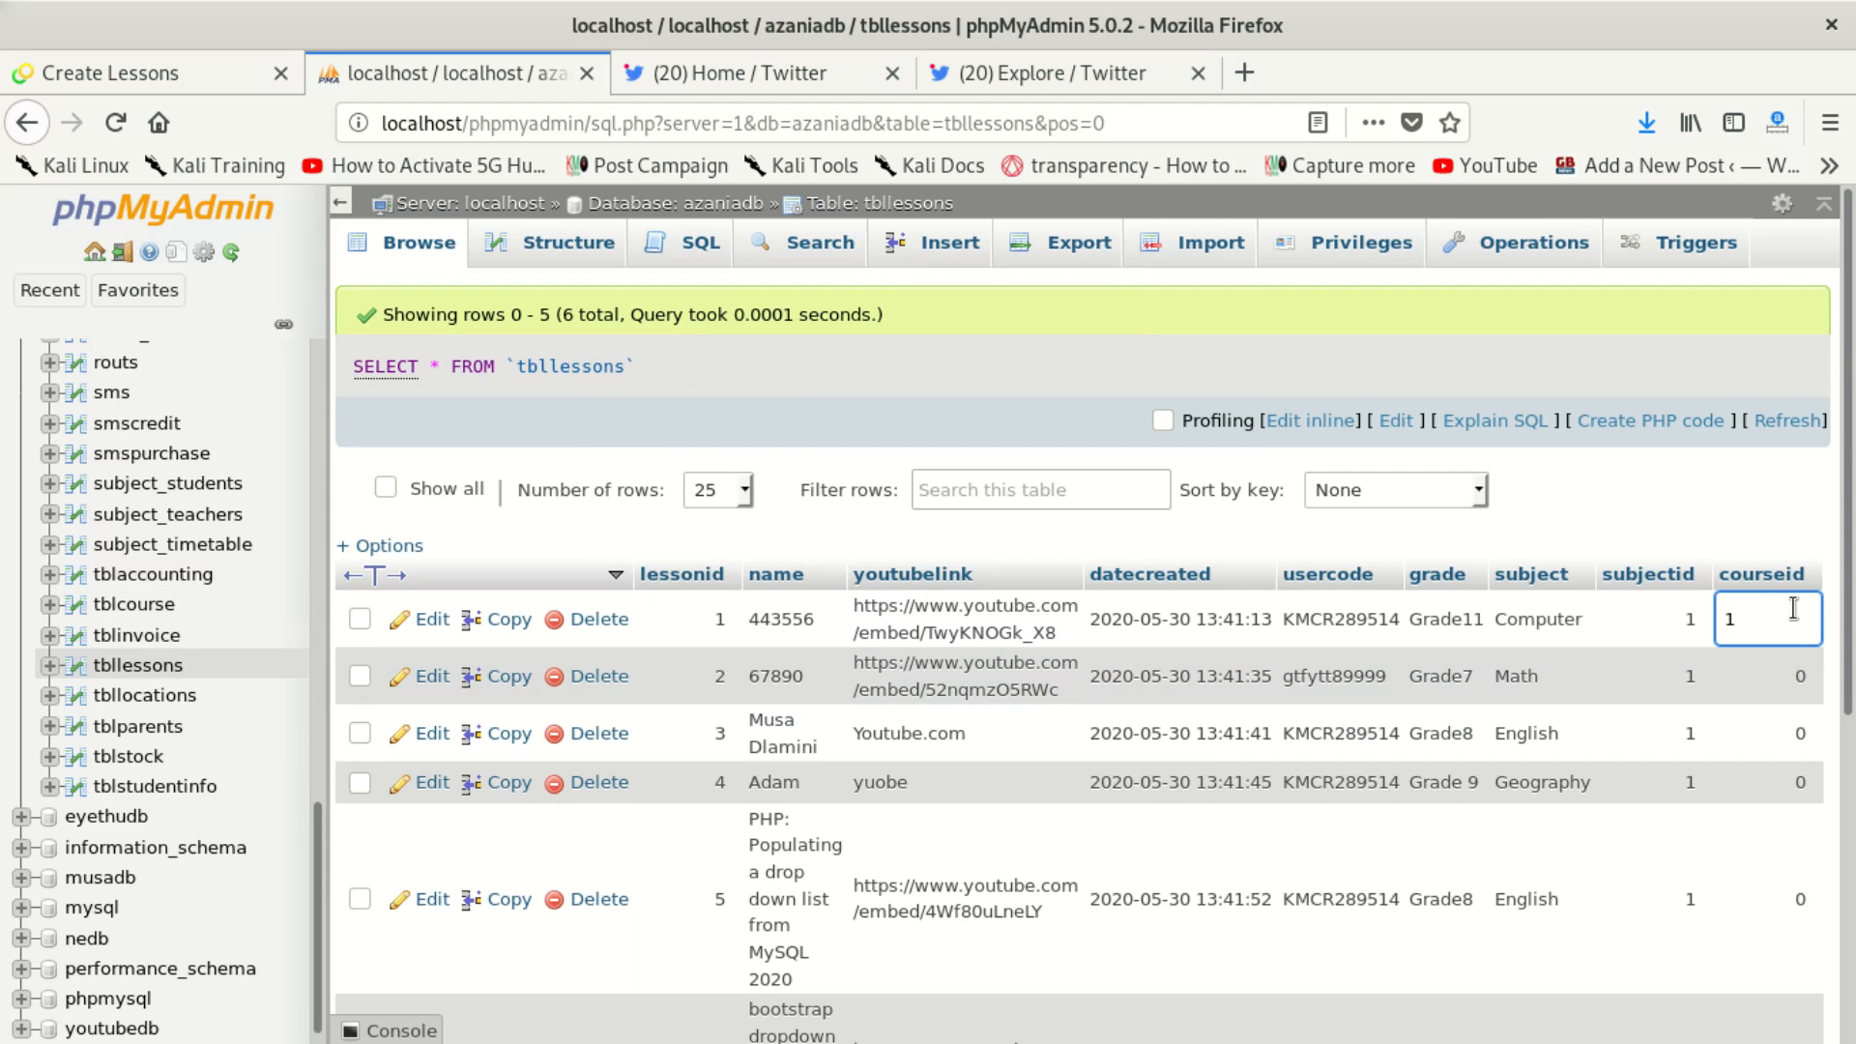
left_click(1793, 675)
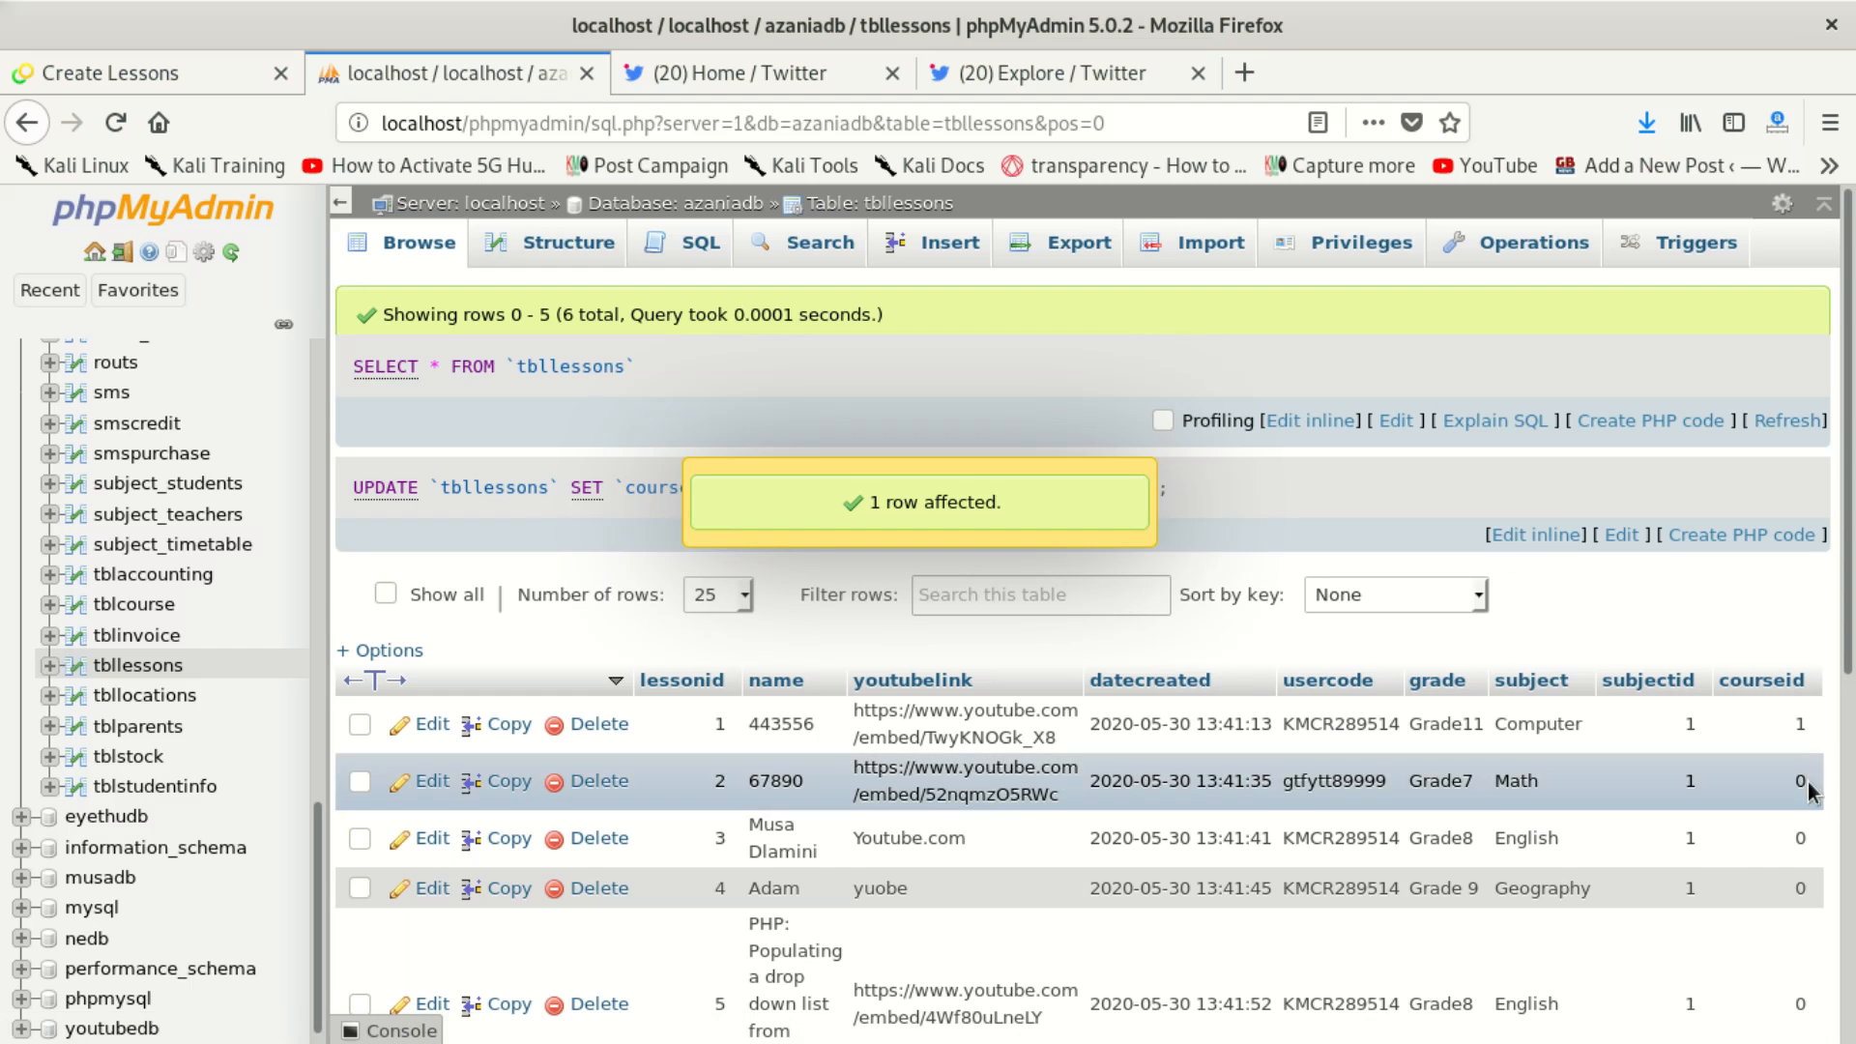
Step: Set courseid to 1 for the tbllessons record with lessonid 2
left_click(1802, 780)
type("1")
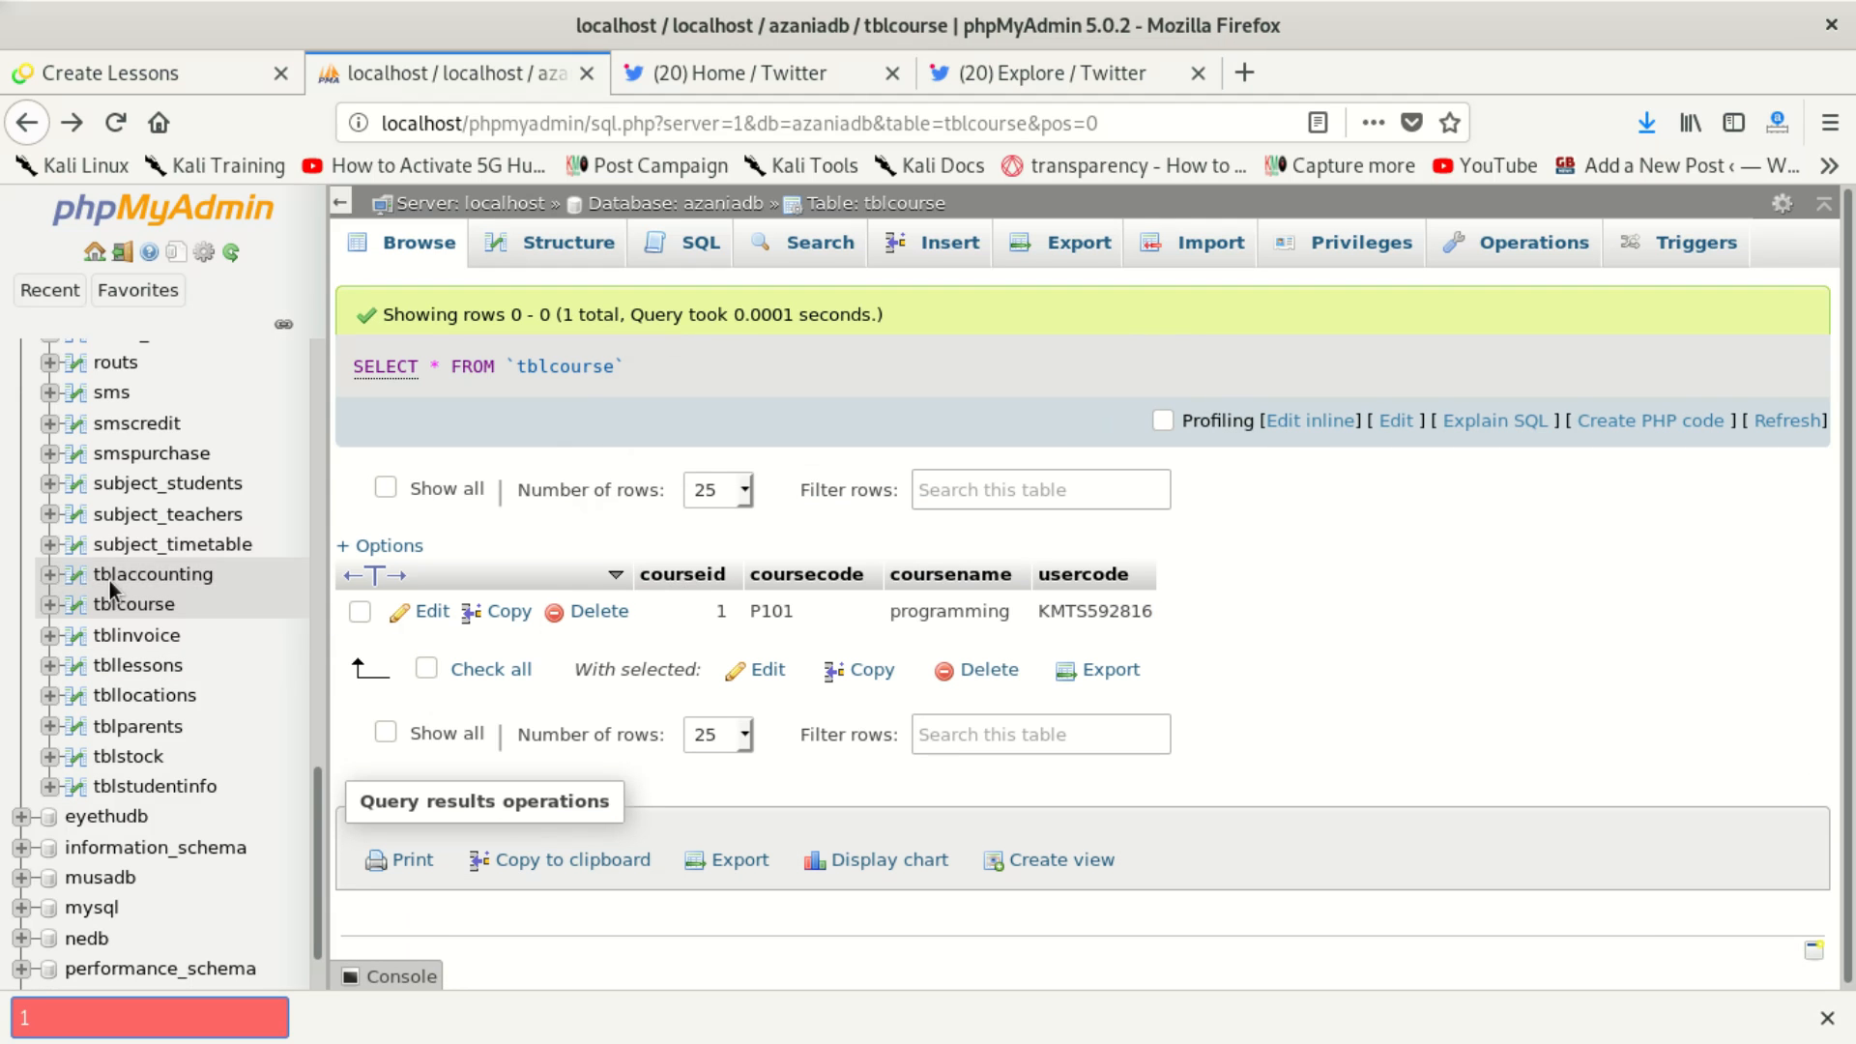
left_click(143, 664)
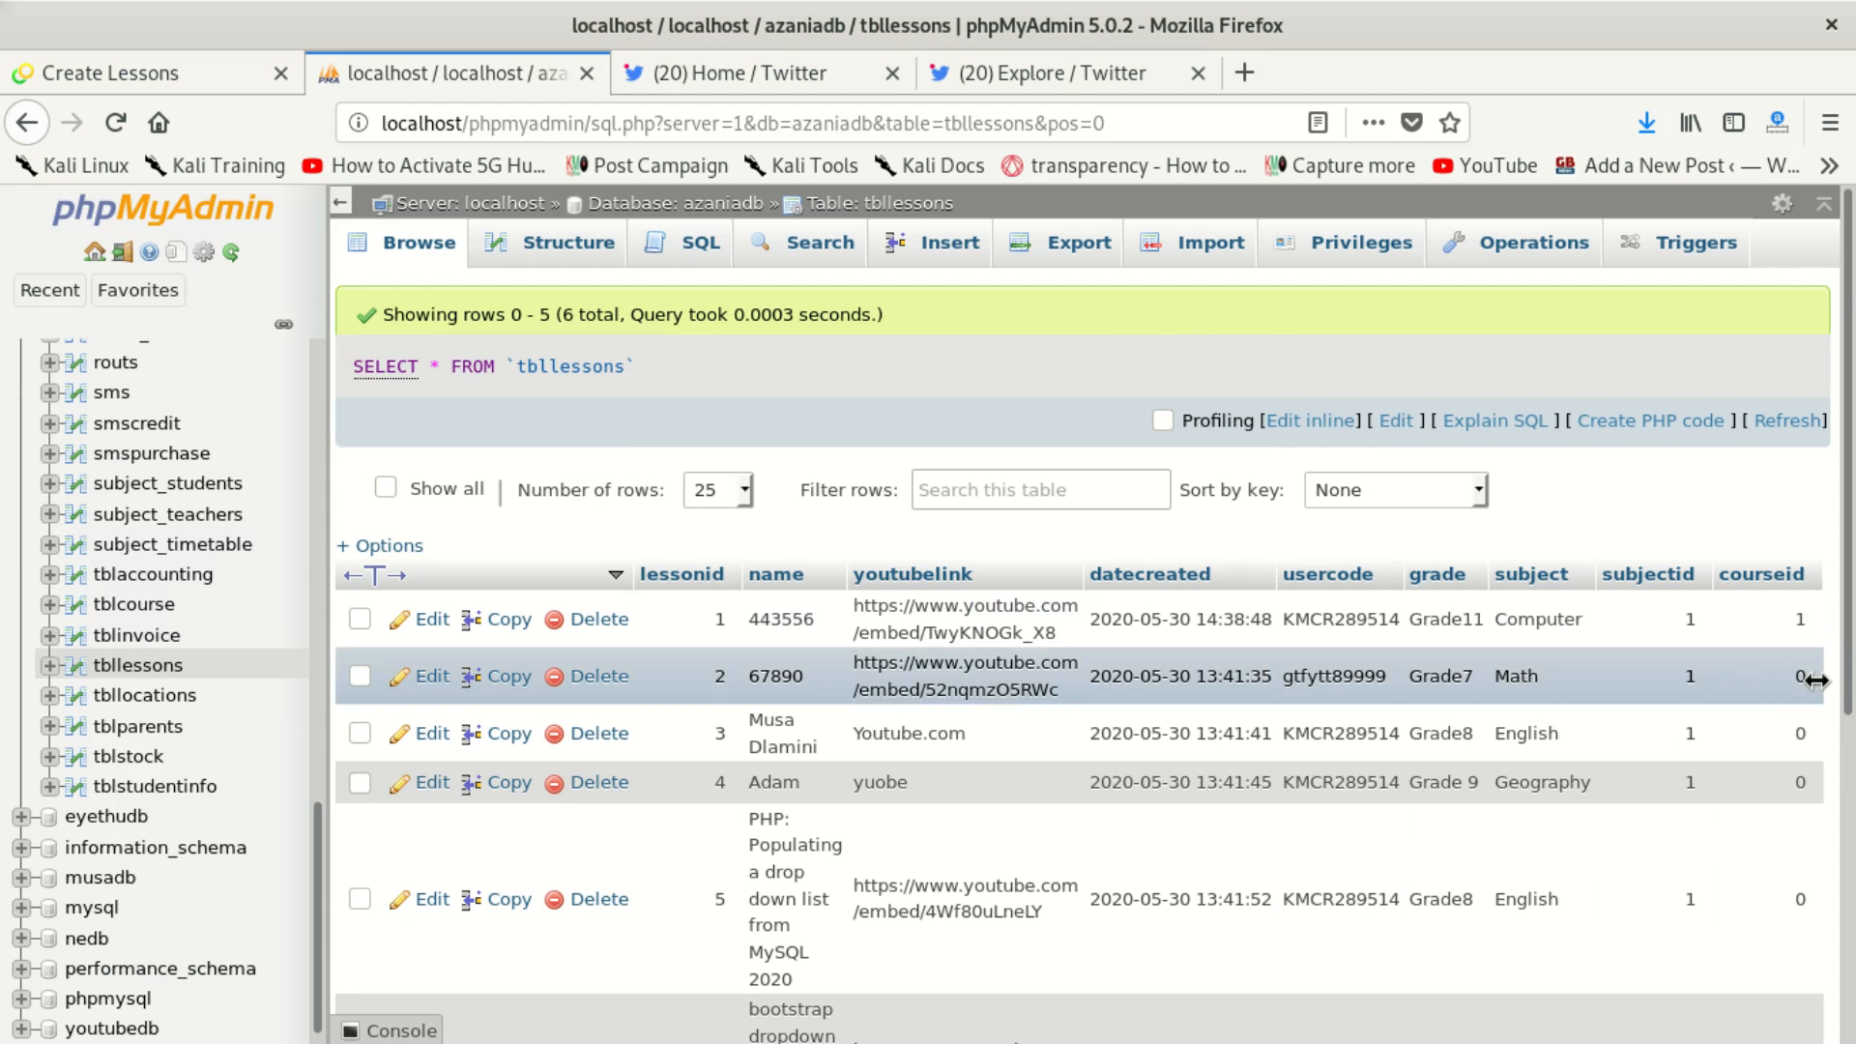
double_click(1808, 681)
key("BackSpace")
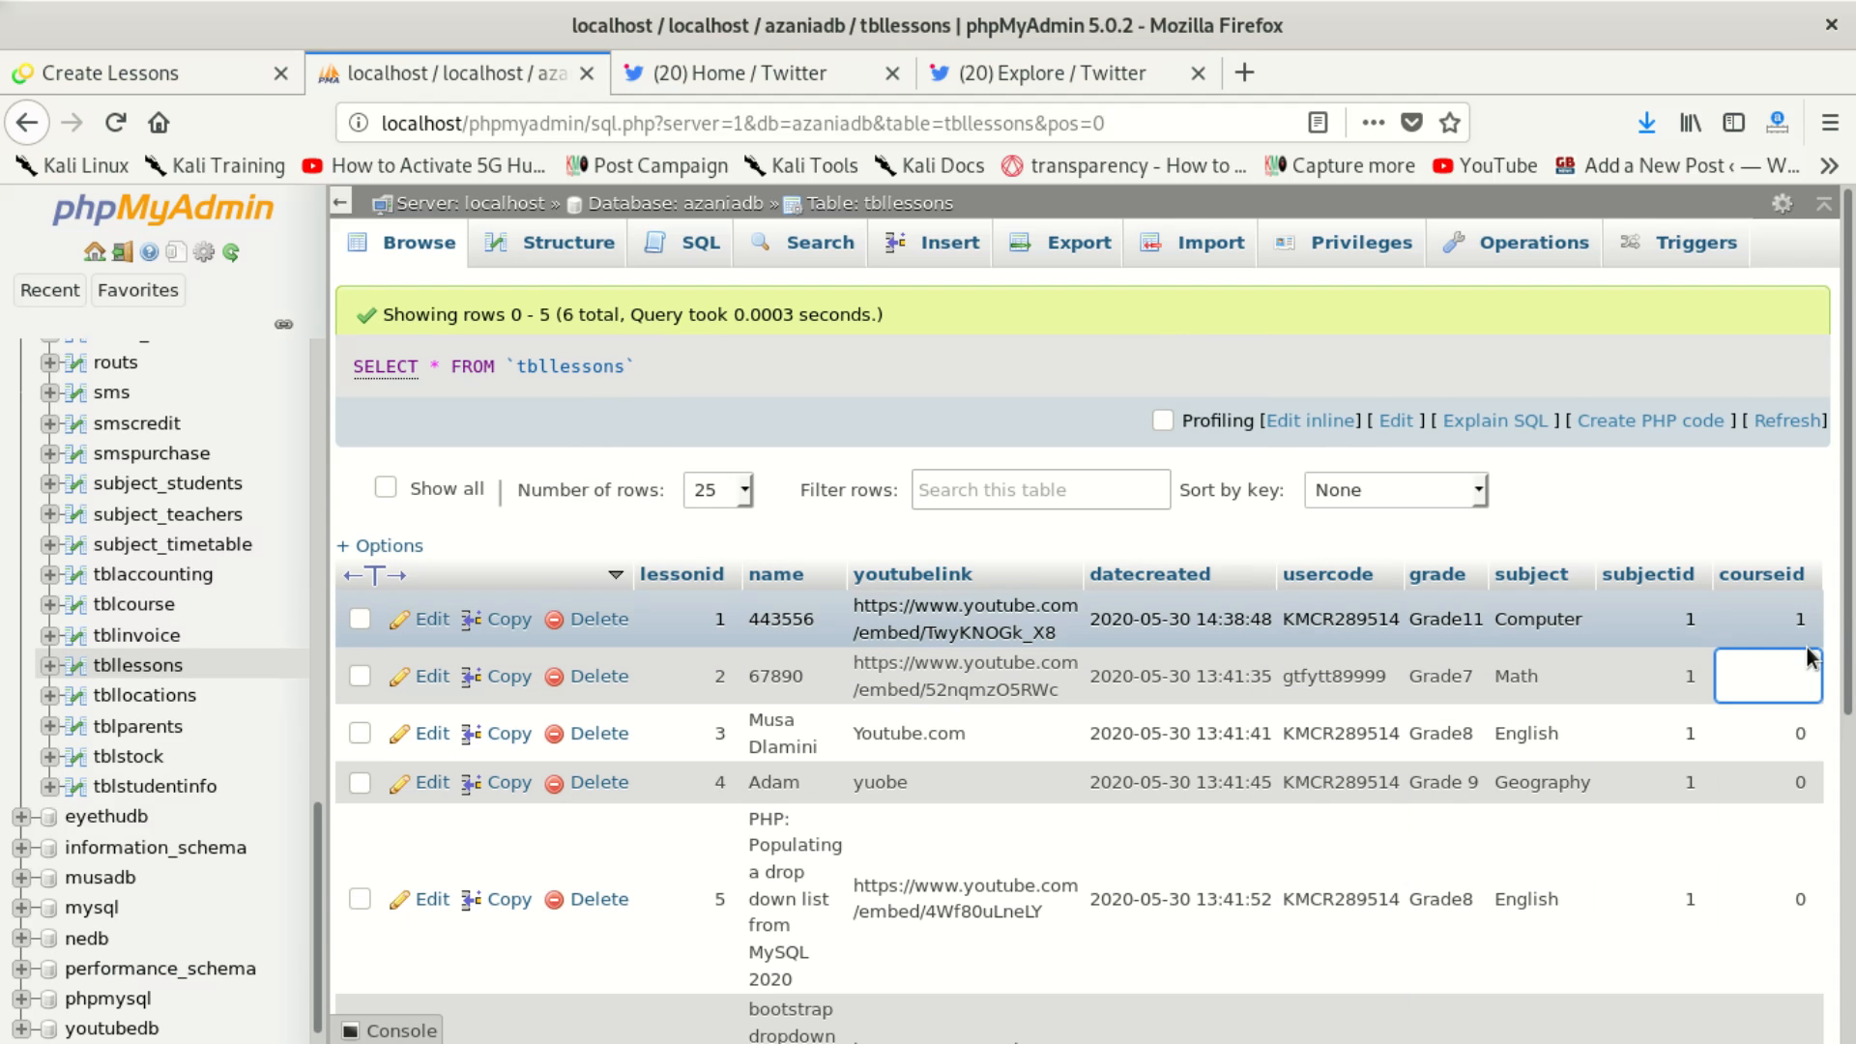
type("1")
left_click(1808, 745)
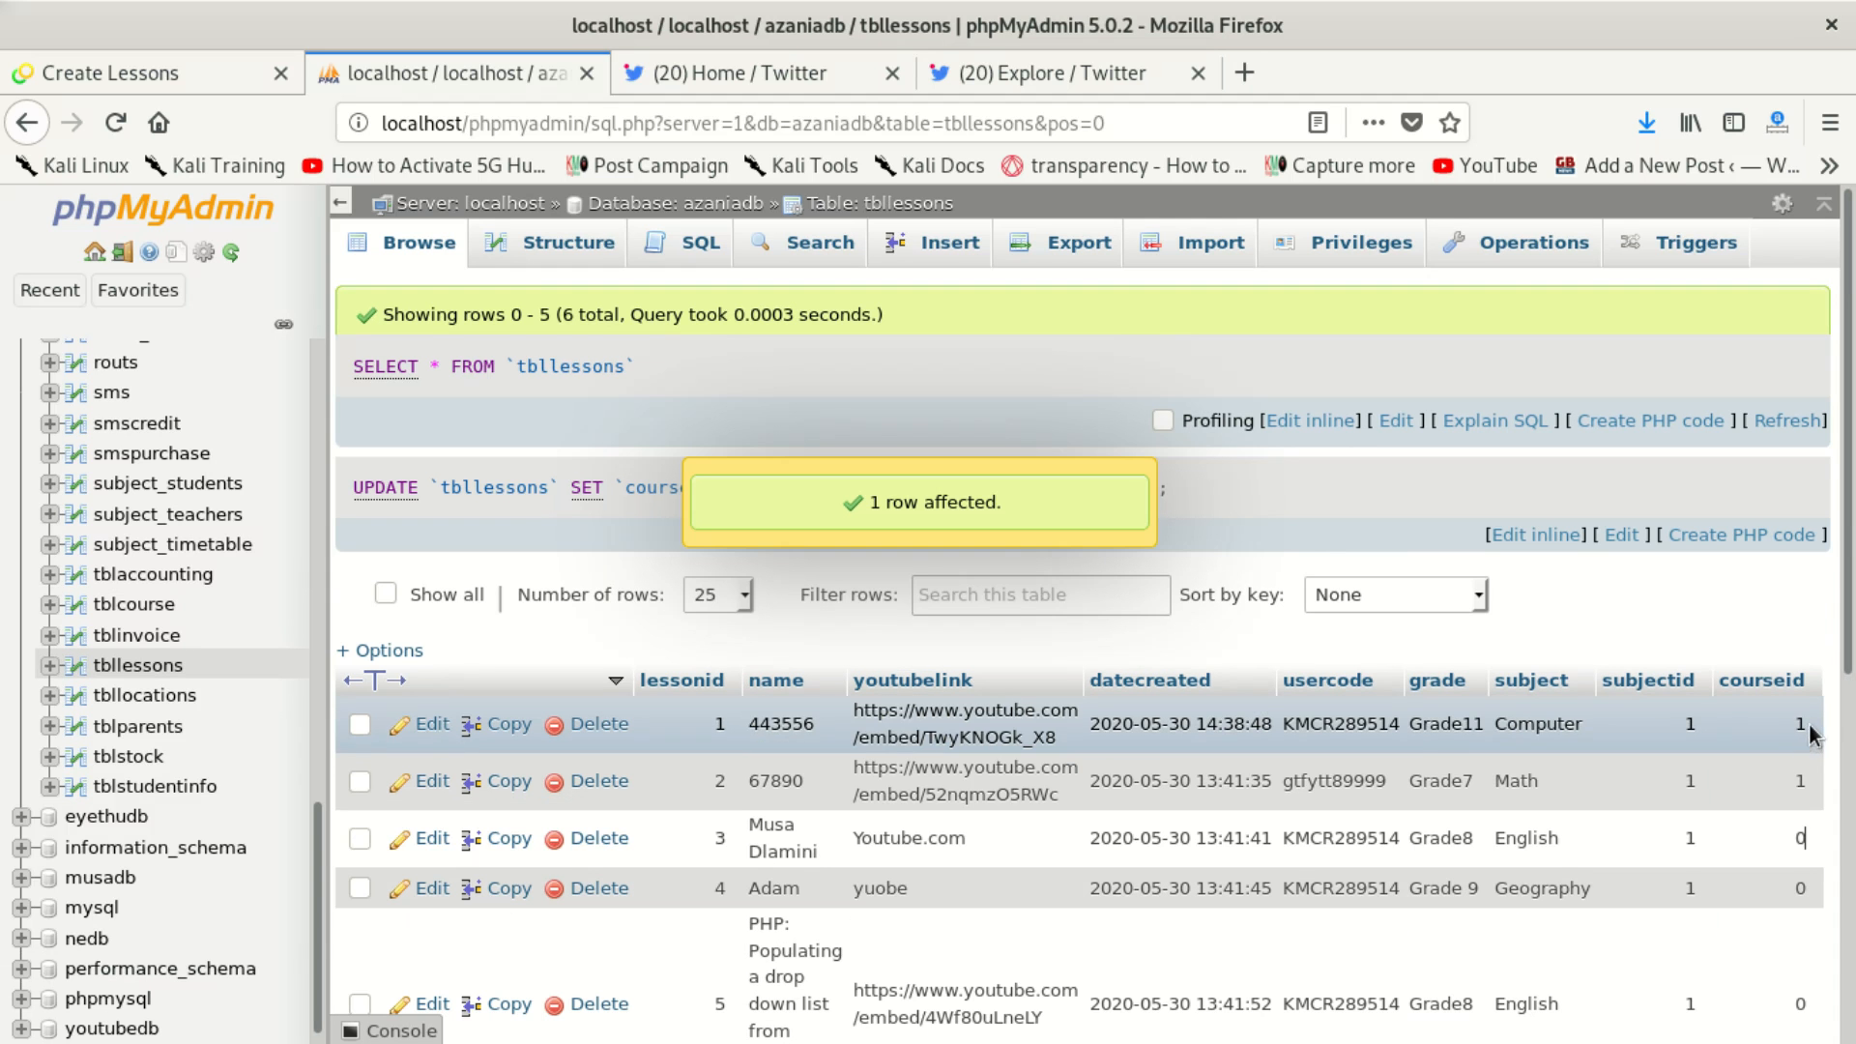
Step: Set courseid to 1 for the tbllessons record with lessonid 3
left_click(1798, 833)
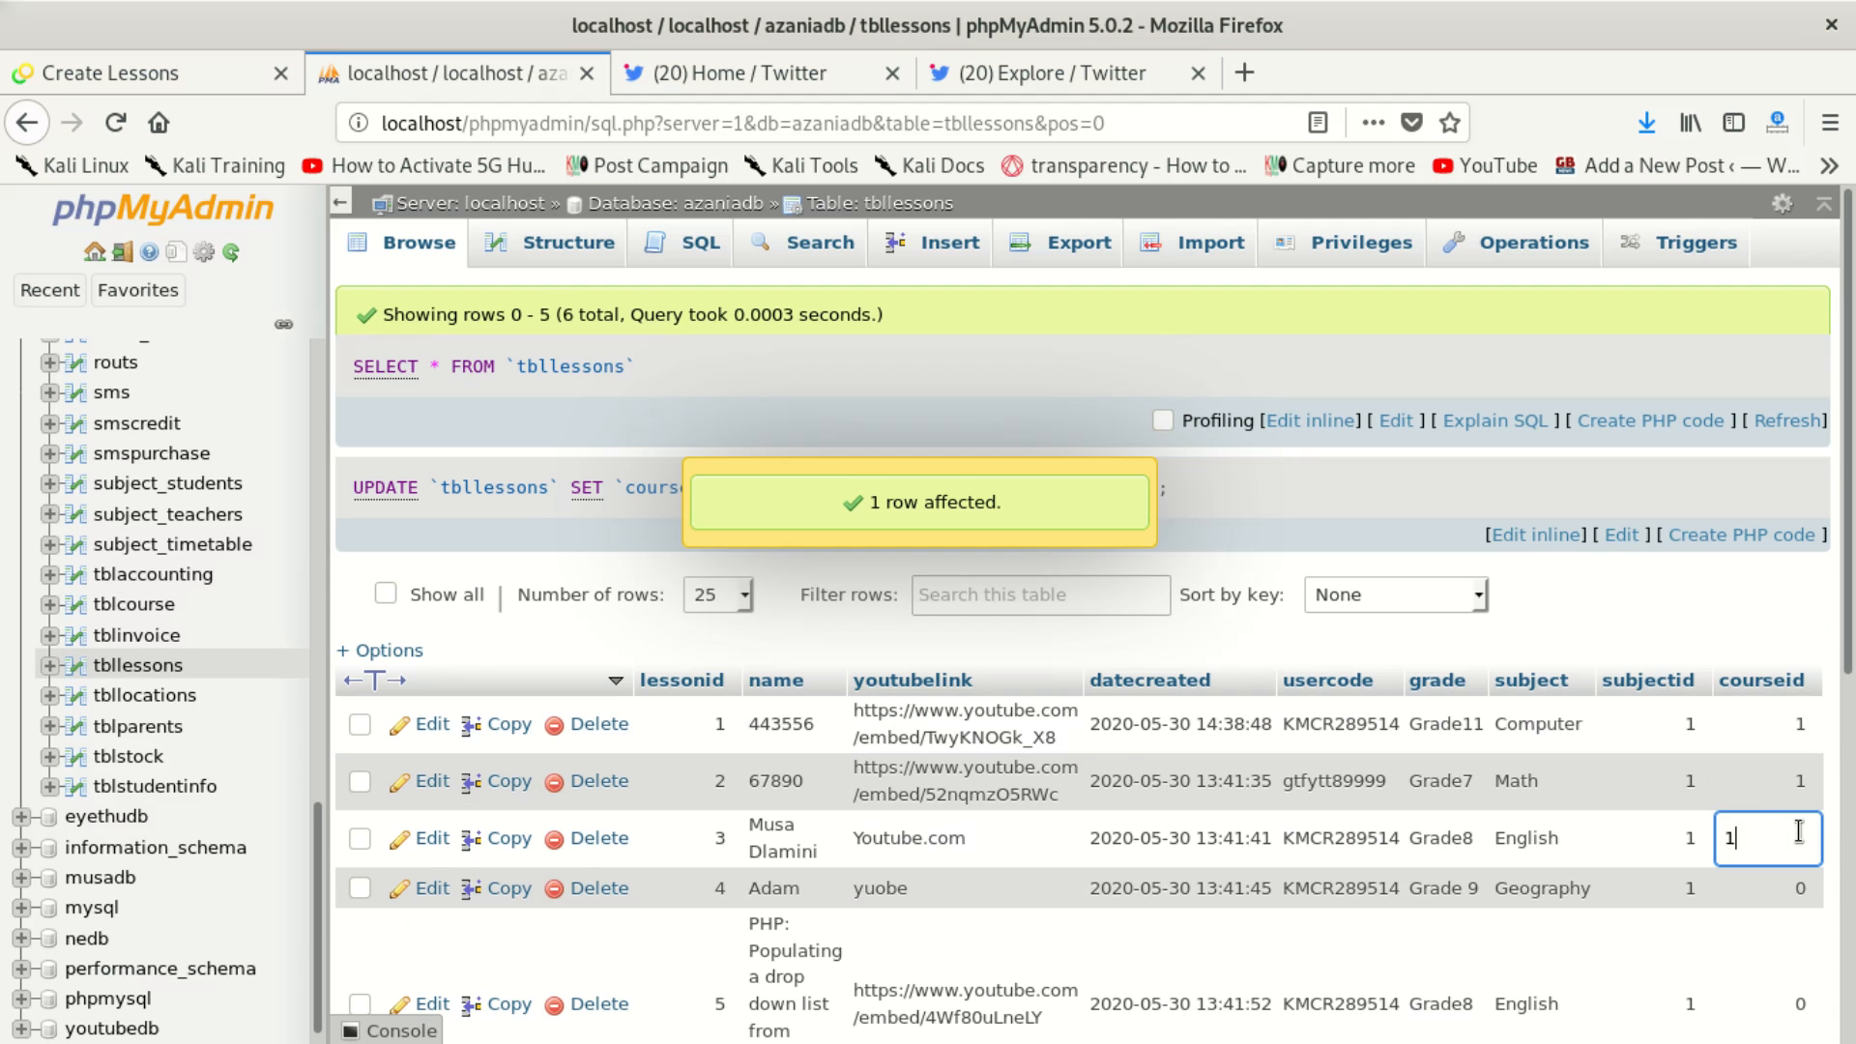
type("1")
left_click(1800, 891)
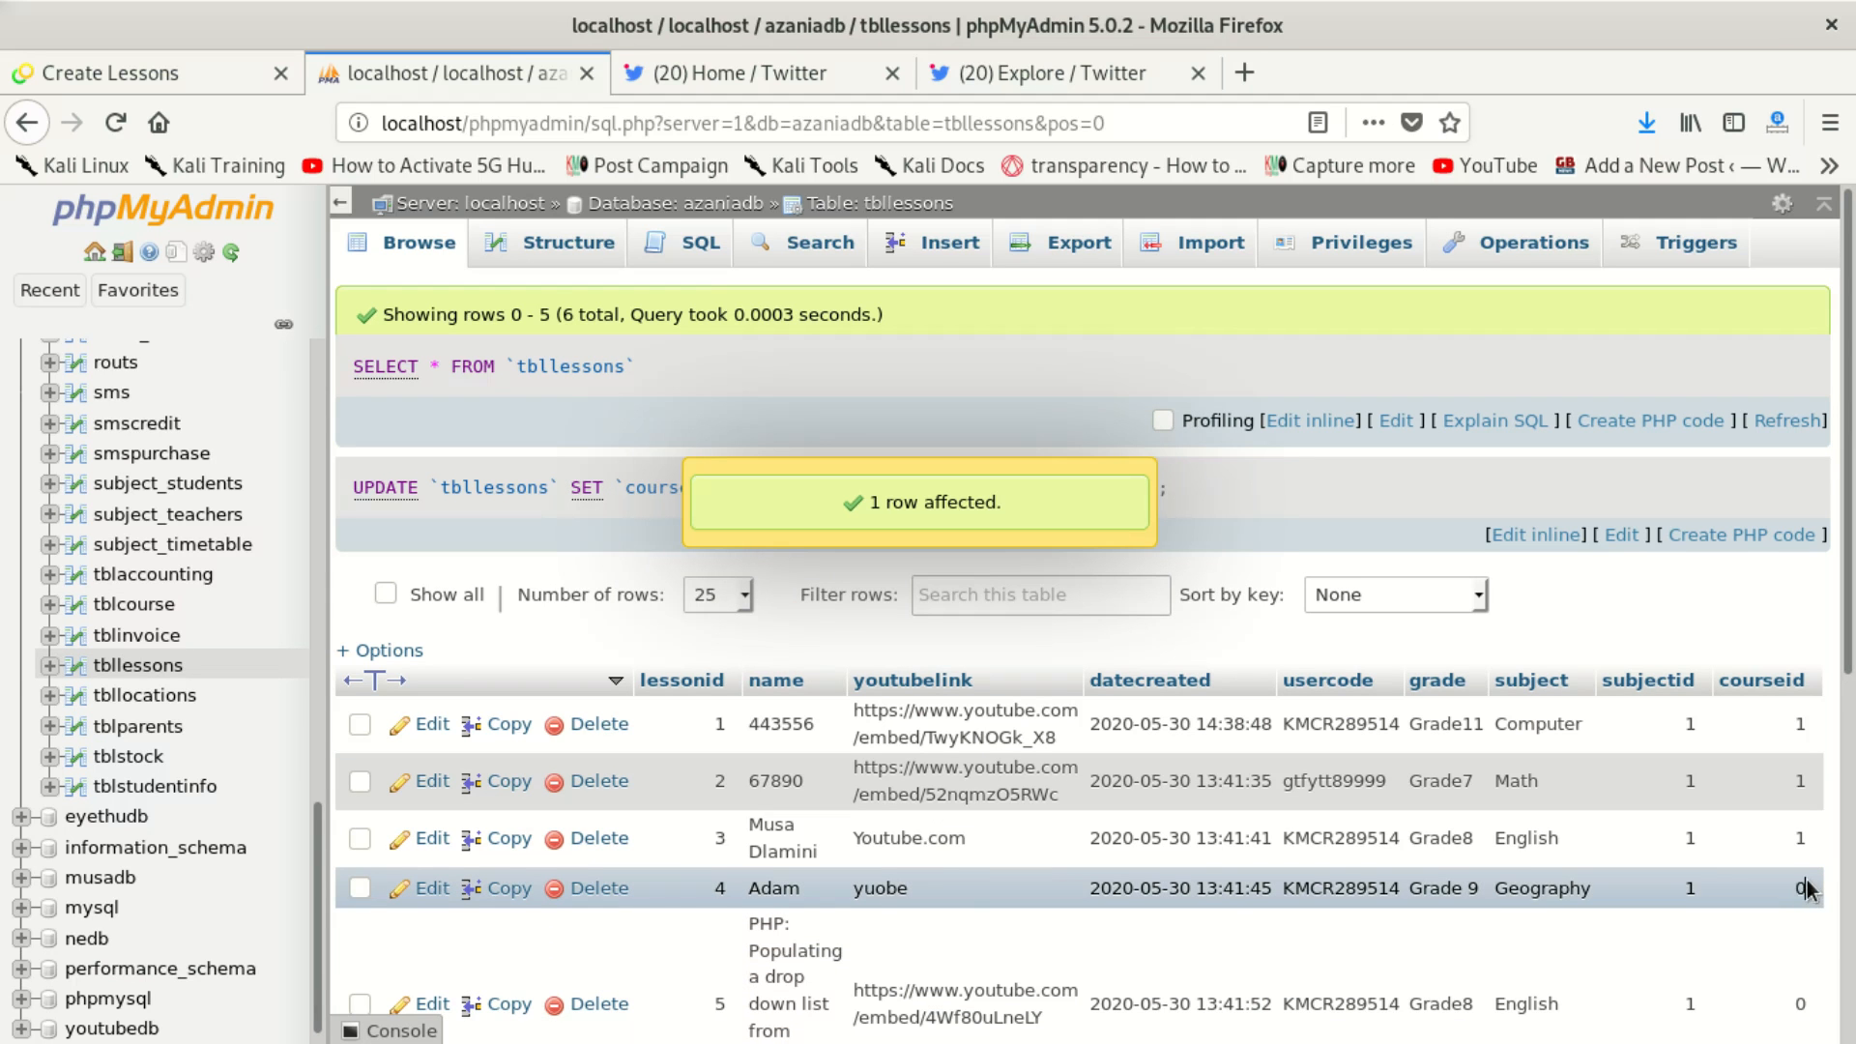
Step: Set courseid to 1 for the tbllessons record with lessonid 4
left_click(1799, 891)
type("1")
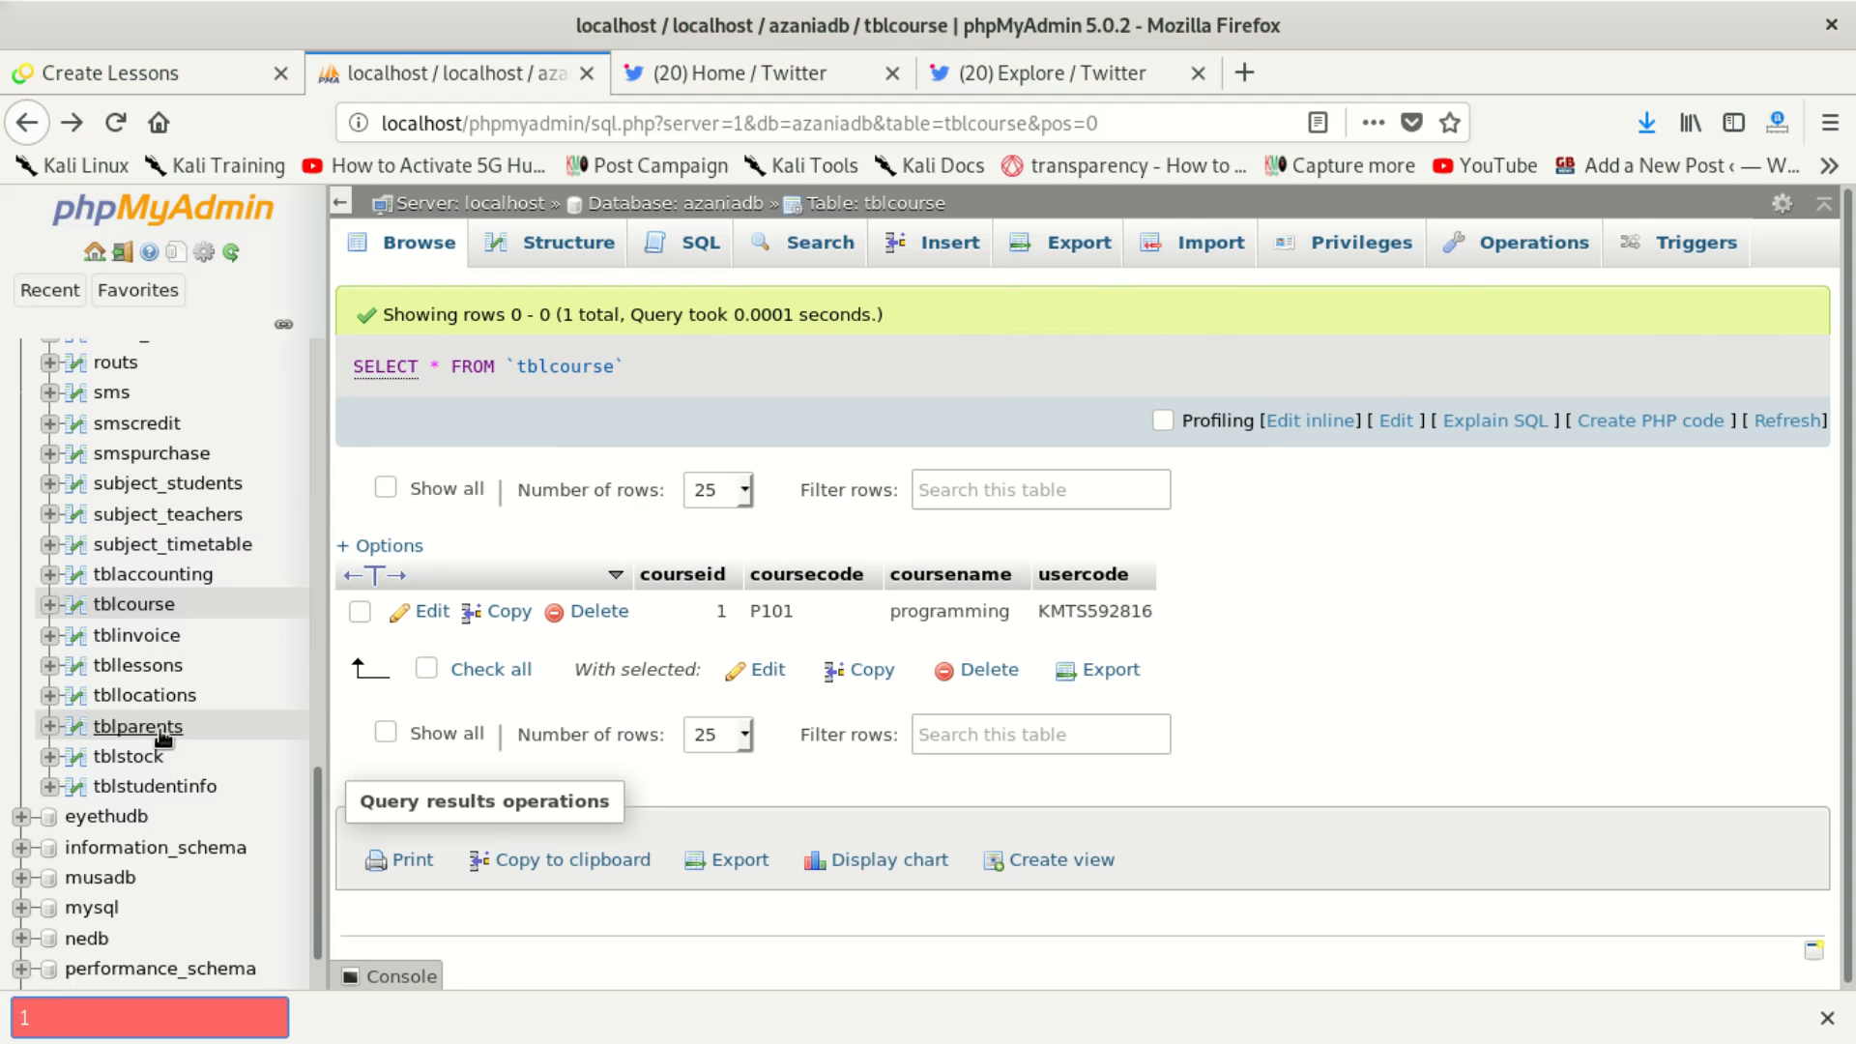
left_click(162, 664)
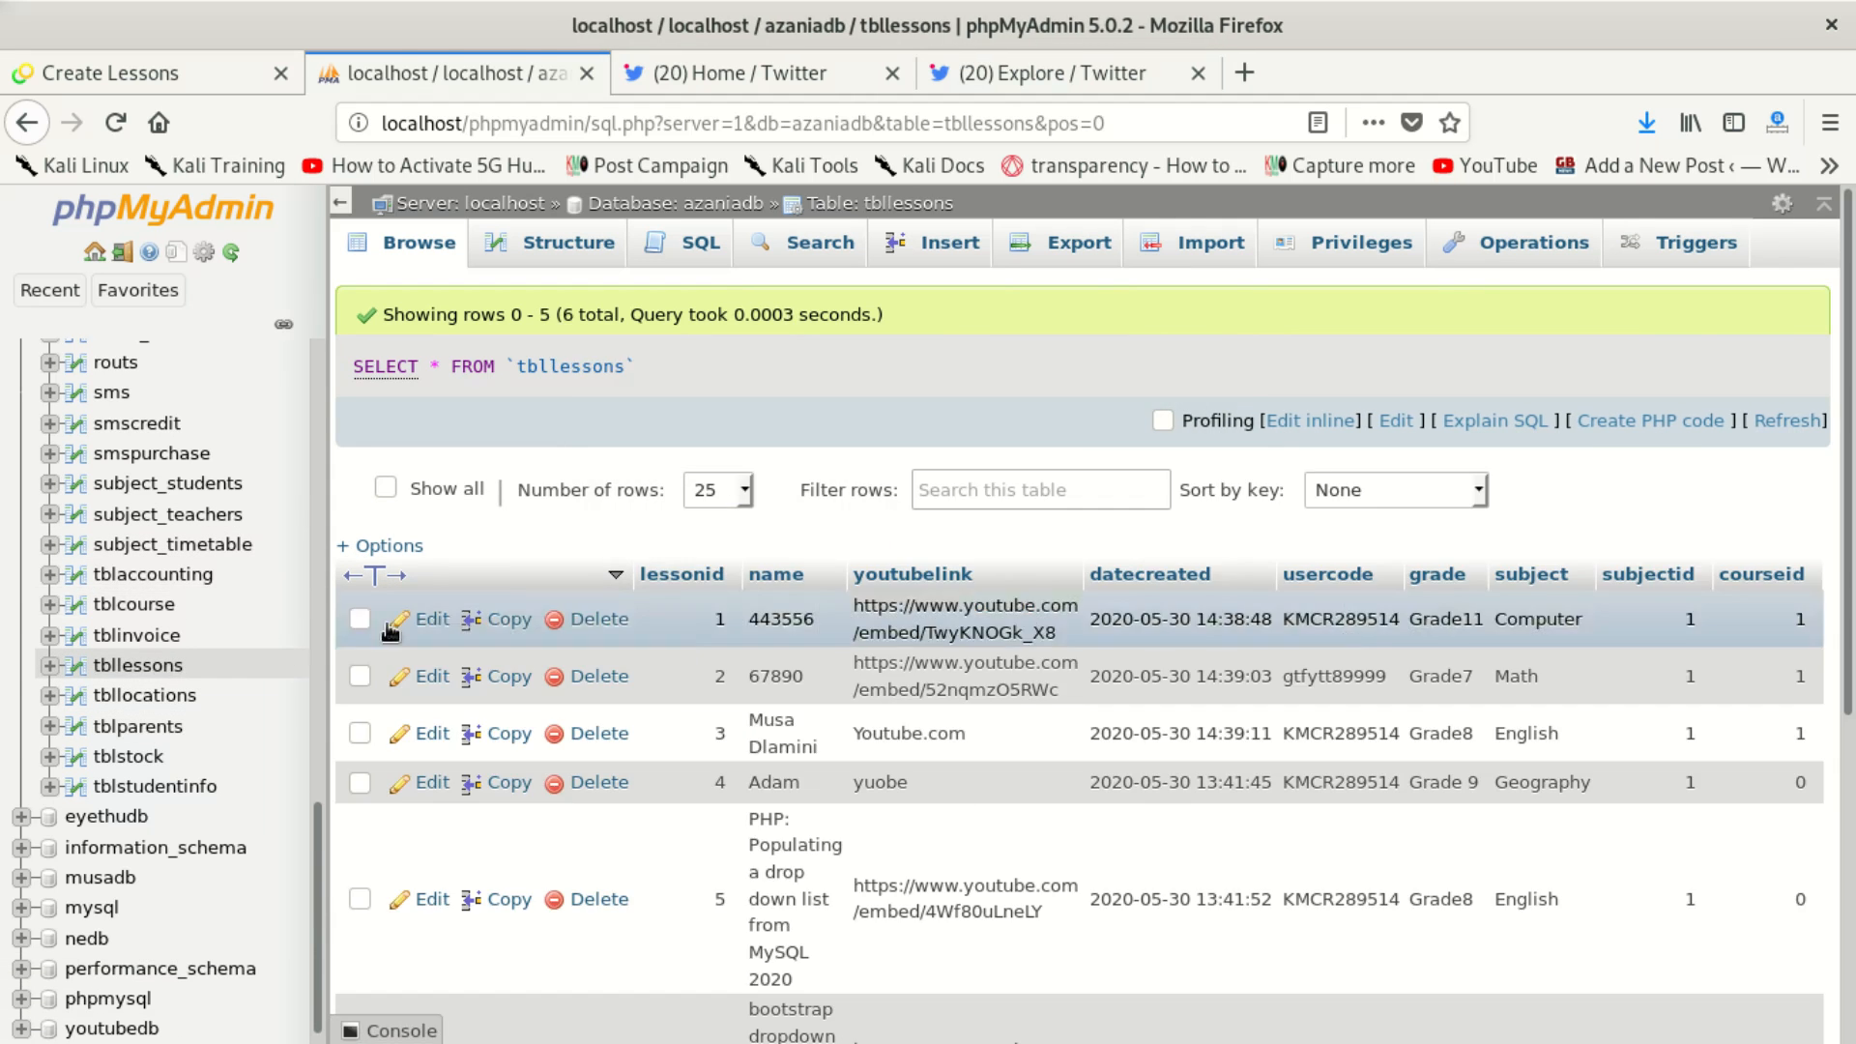
double_click(1800, 779)
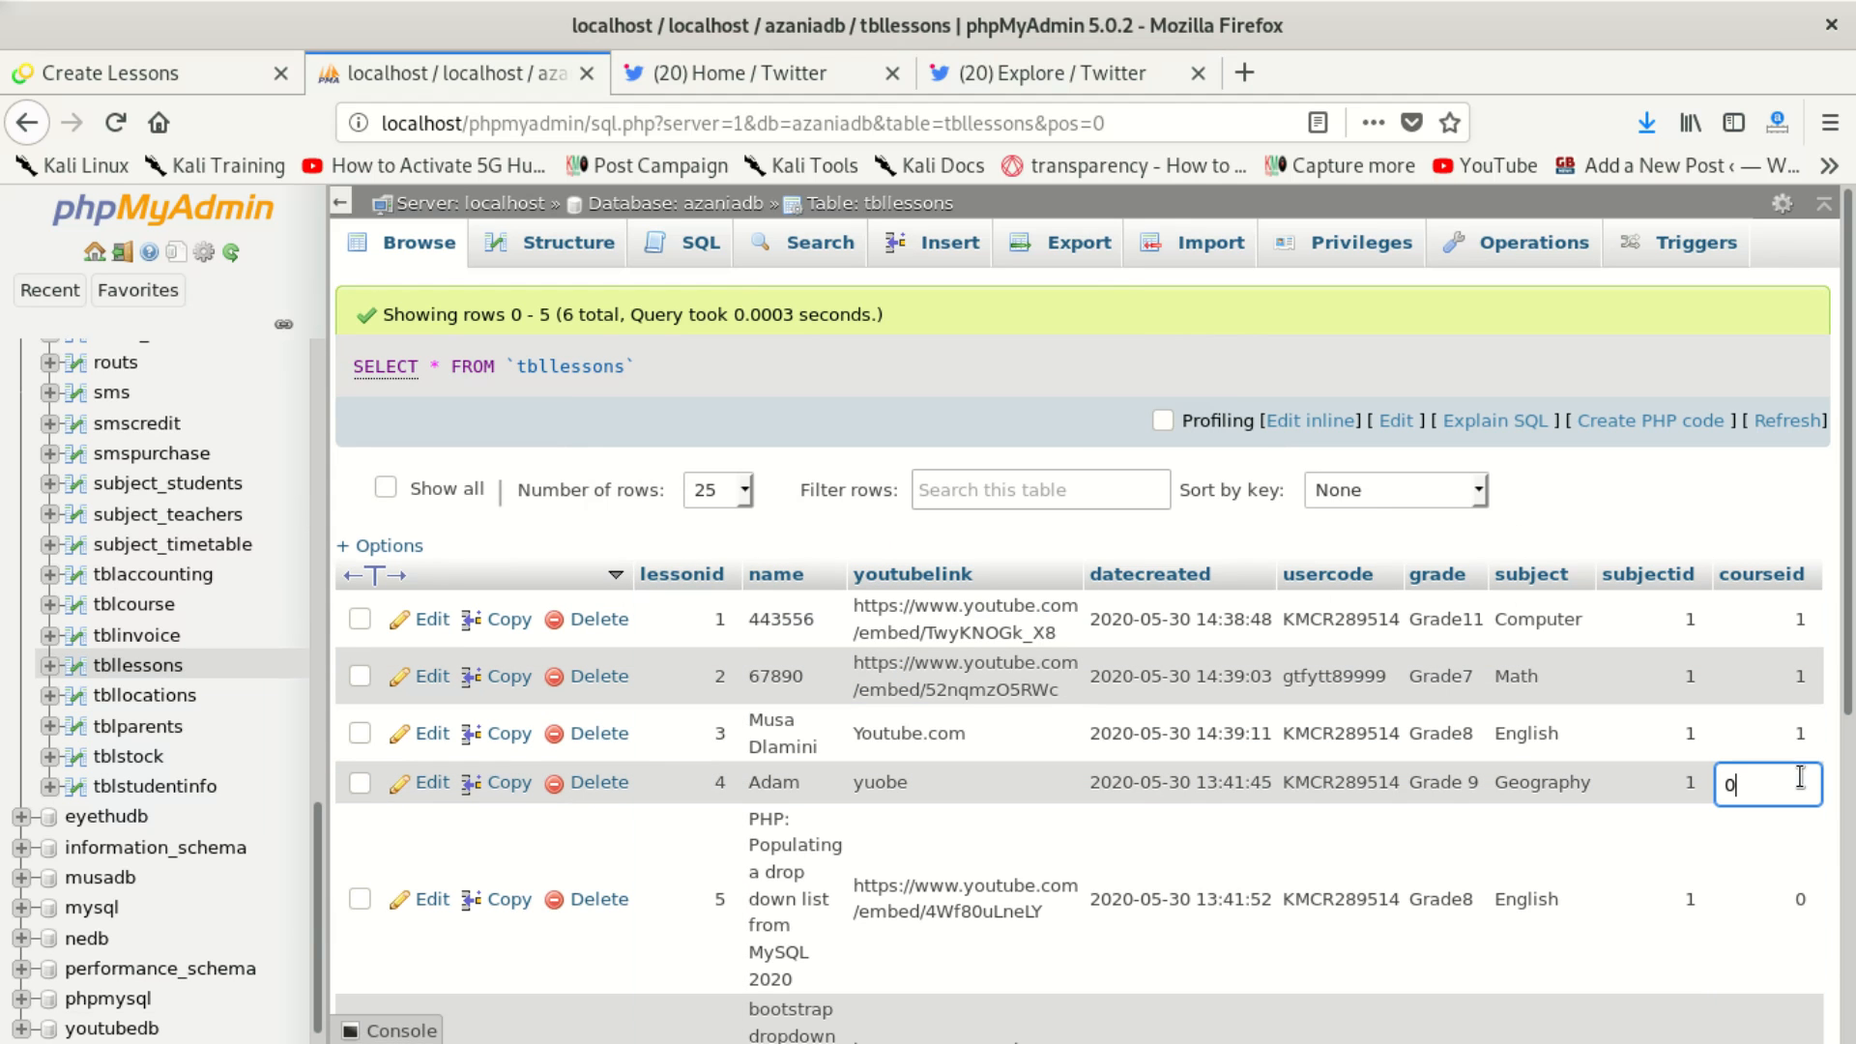
type("1")
left_click(1740, 819)
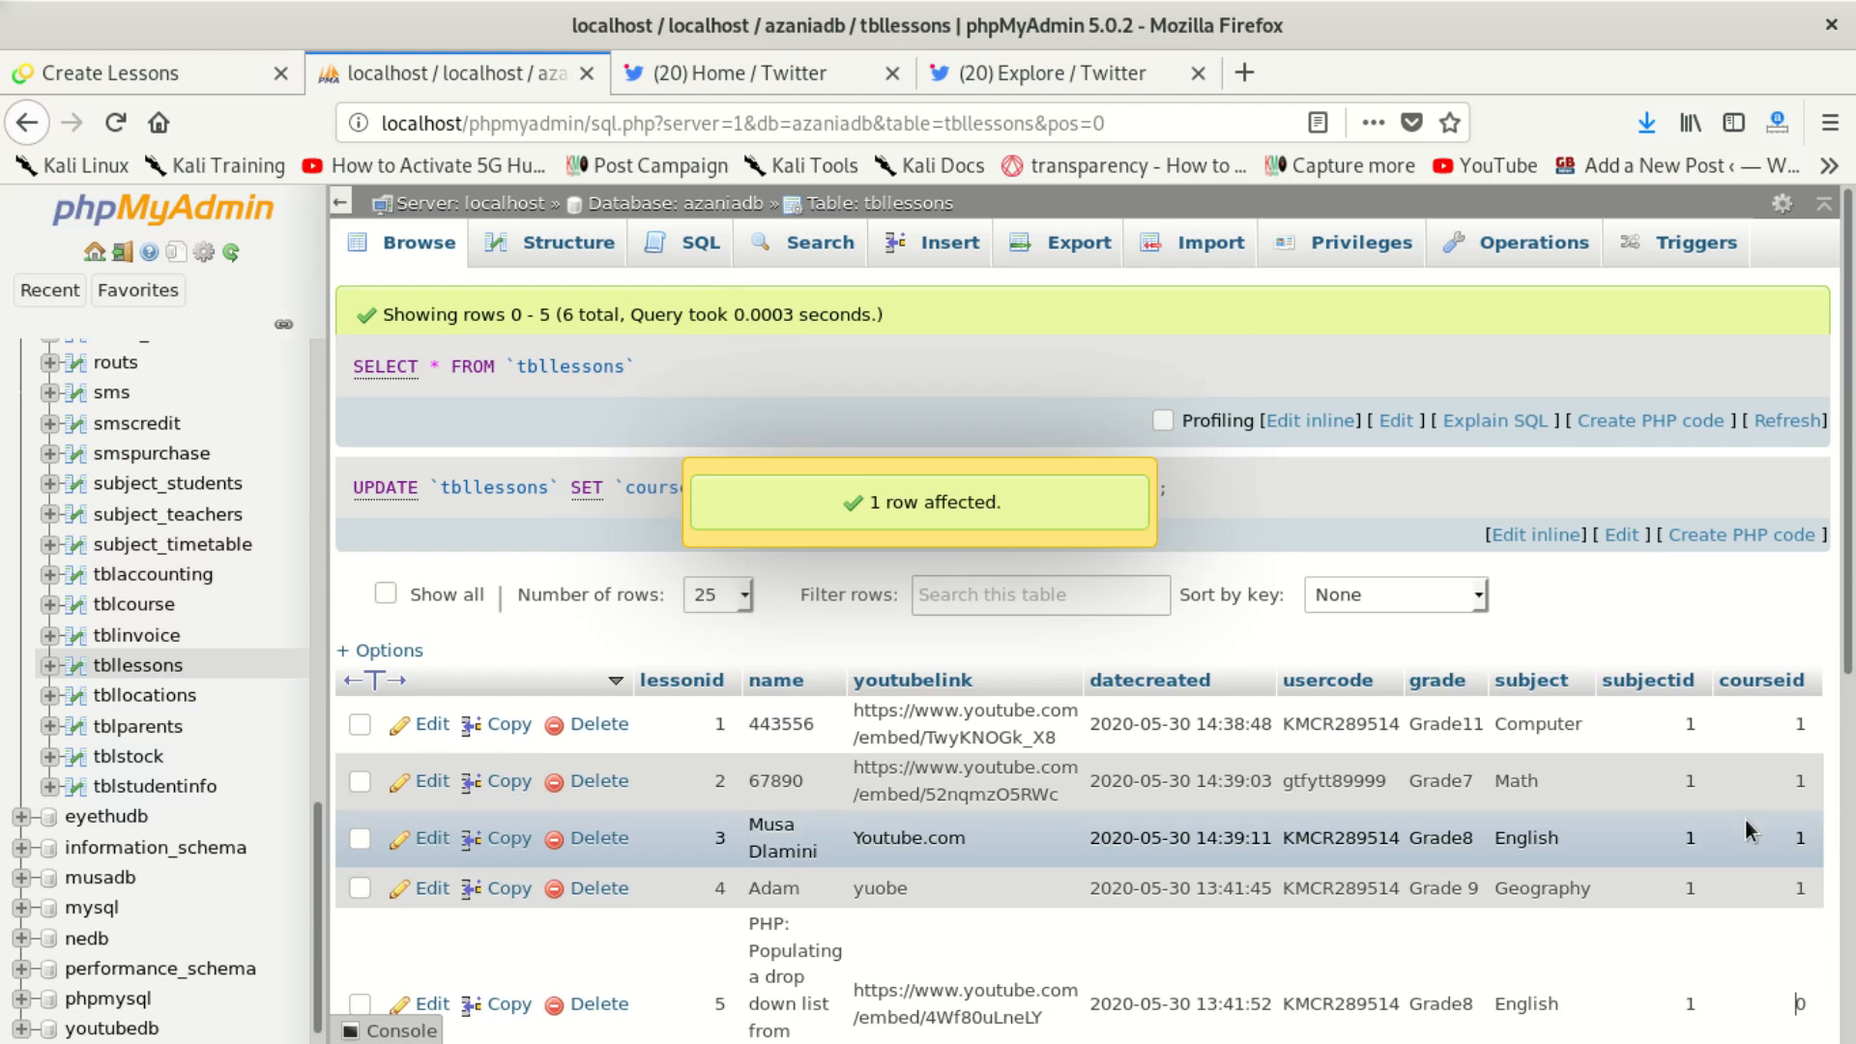
Step: Set courseid to 1 for the tbllessons record with lessonid 5
scroll(1788, 899, "down", 3)
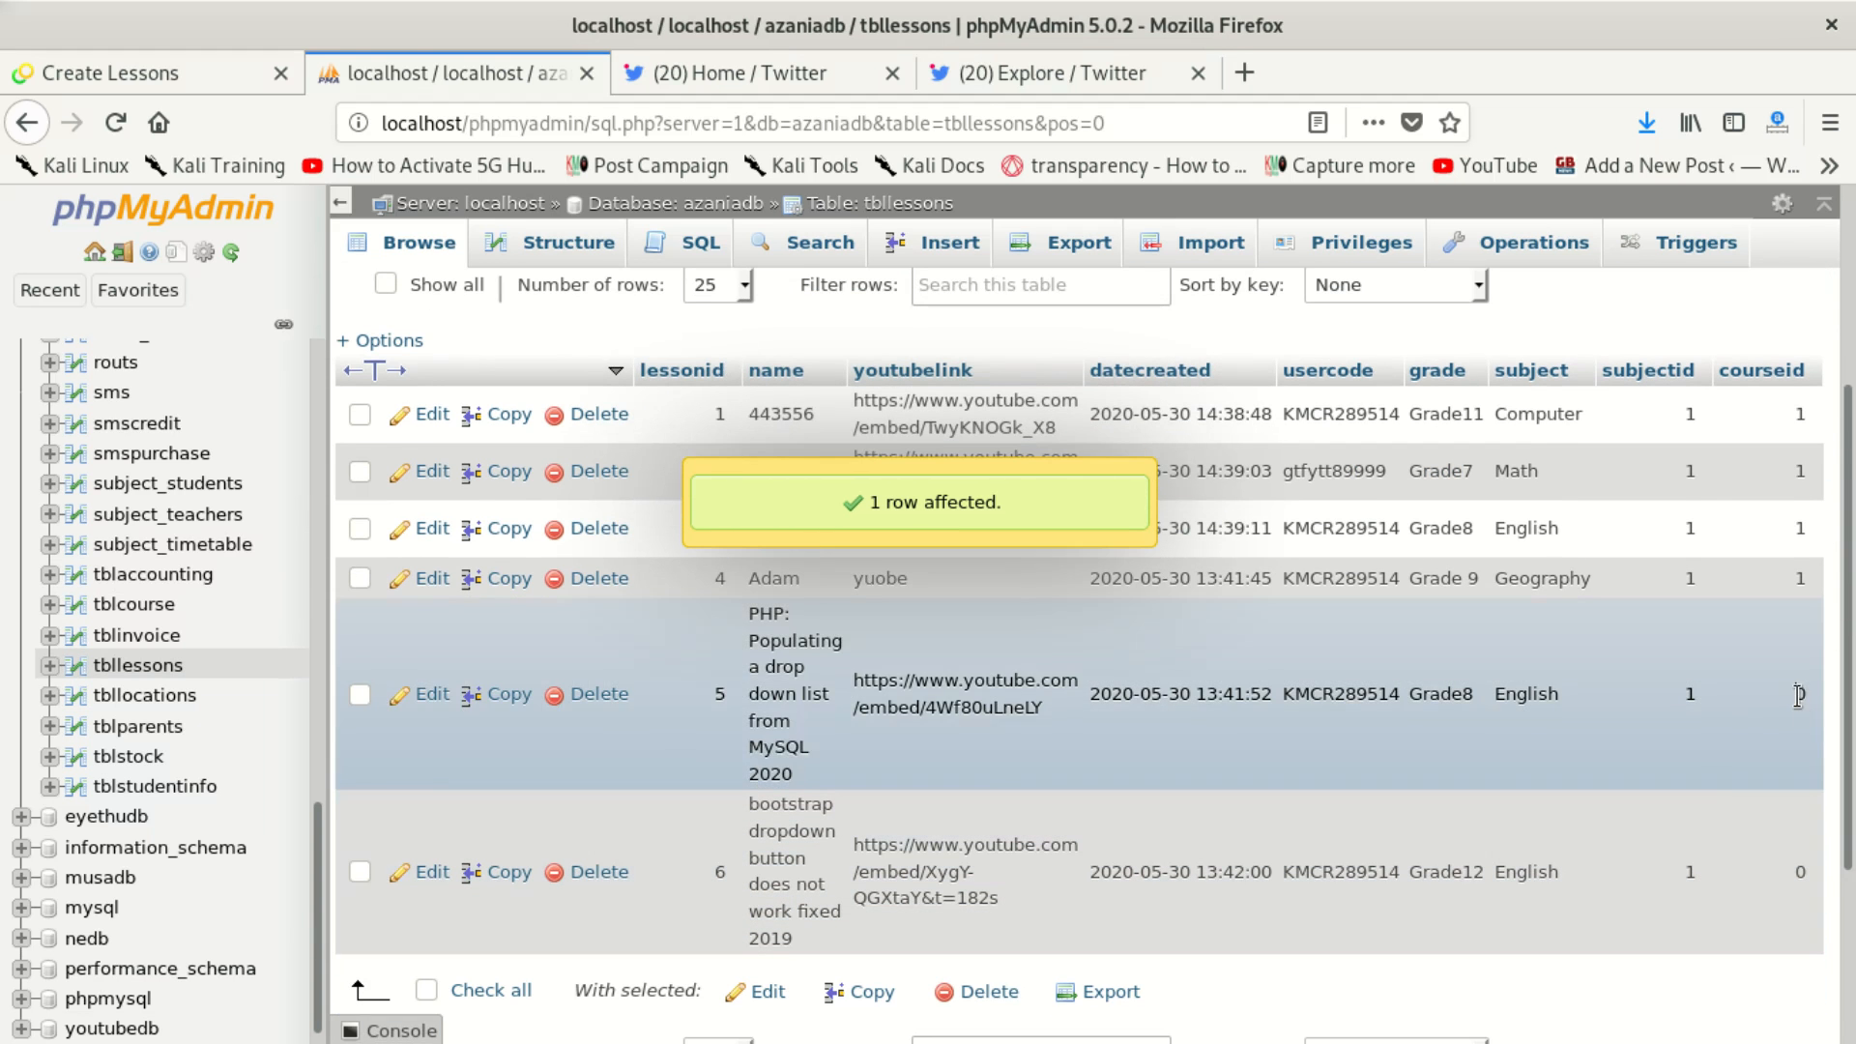
double_click(1798, 694)
type("0")
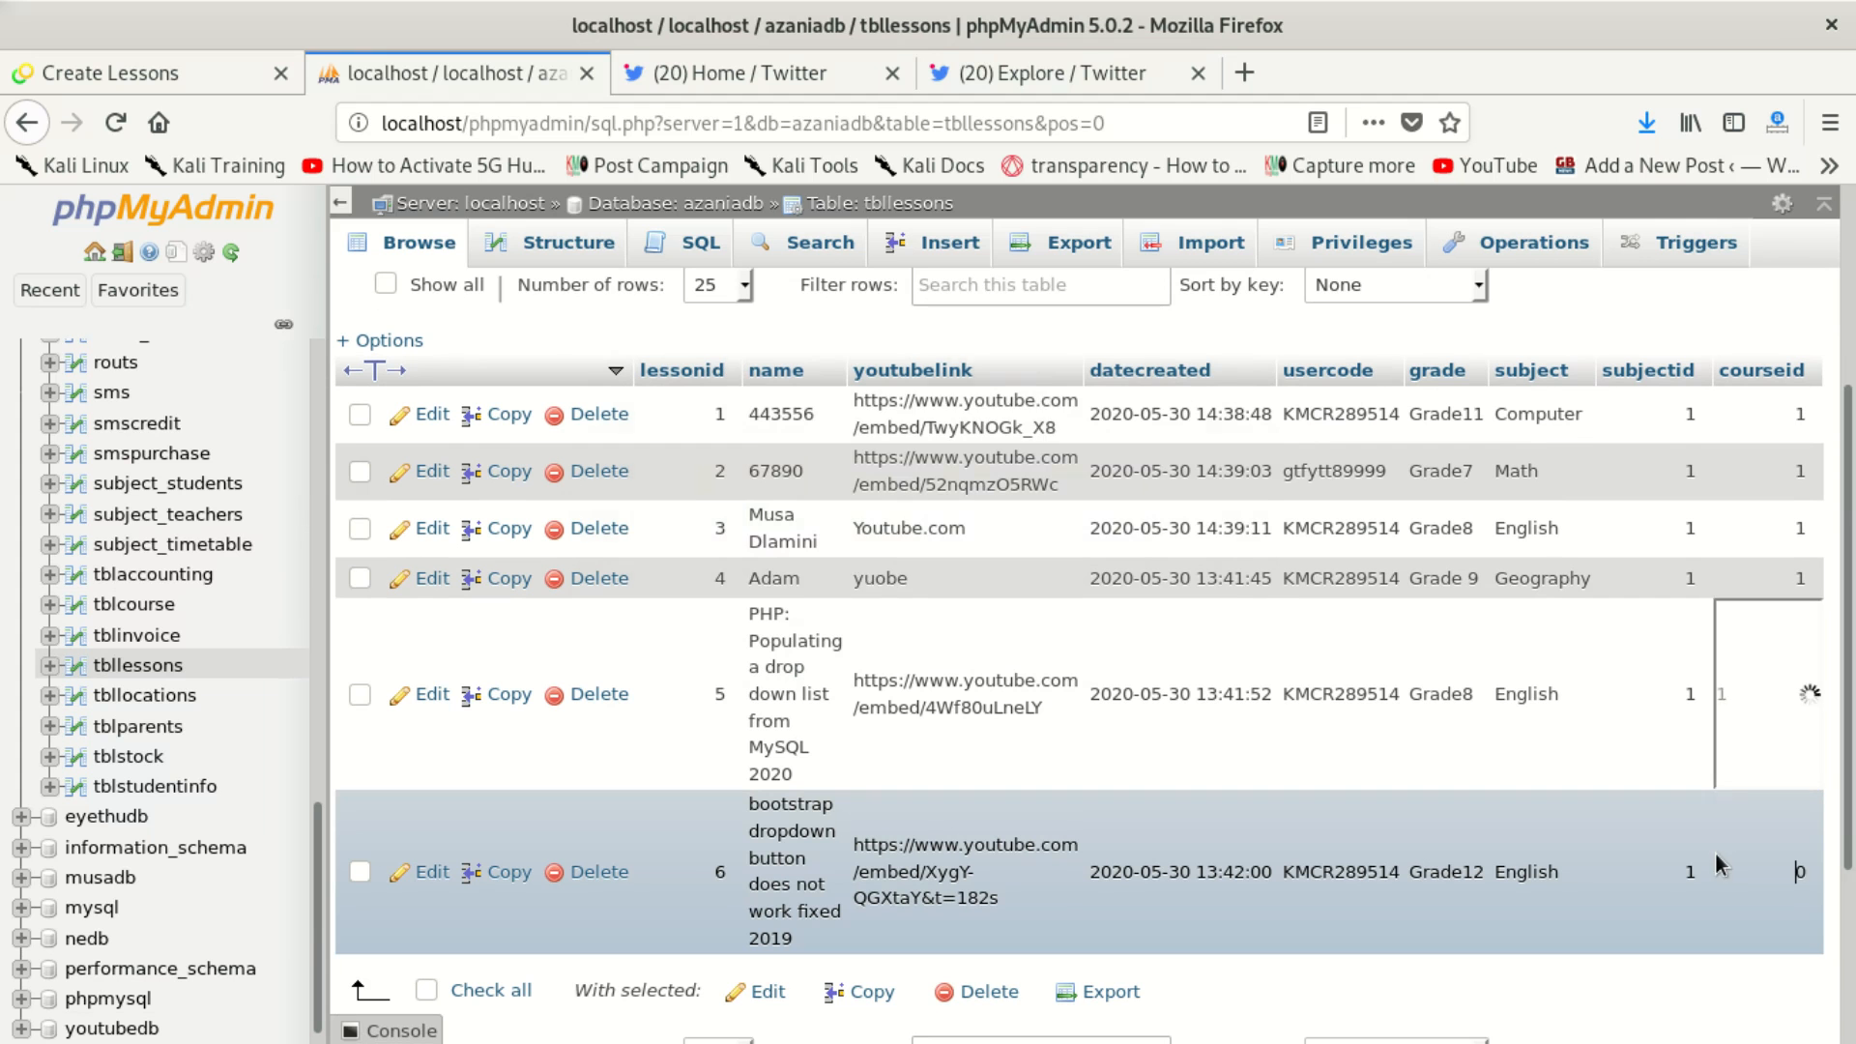
Step: Set courseid to 1 for the tbllessons record with lessonid 6
left_click(1791, 856)
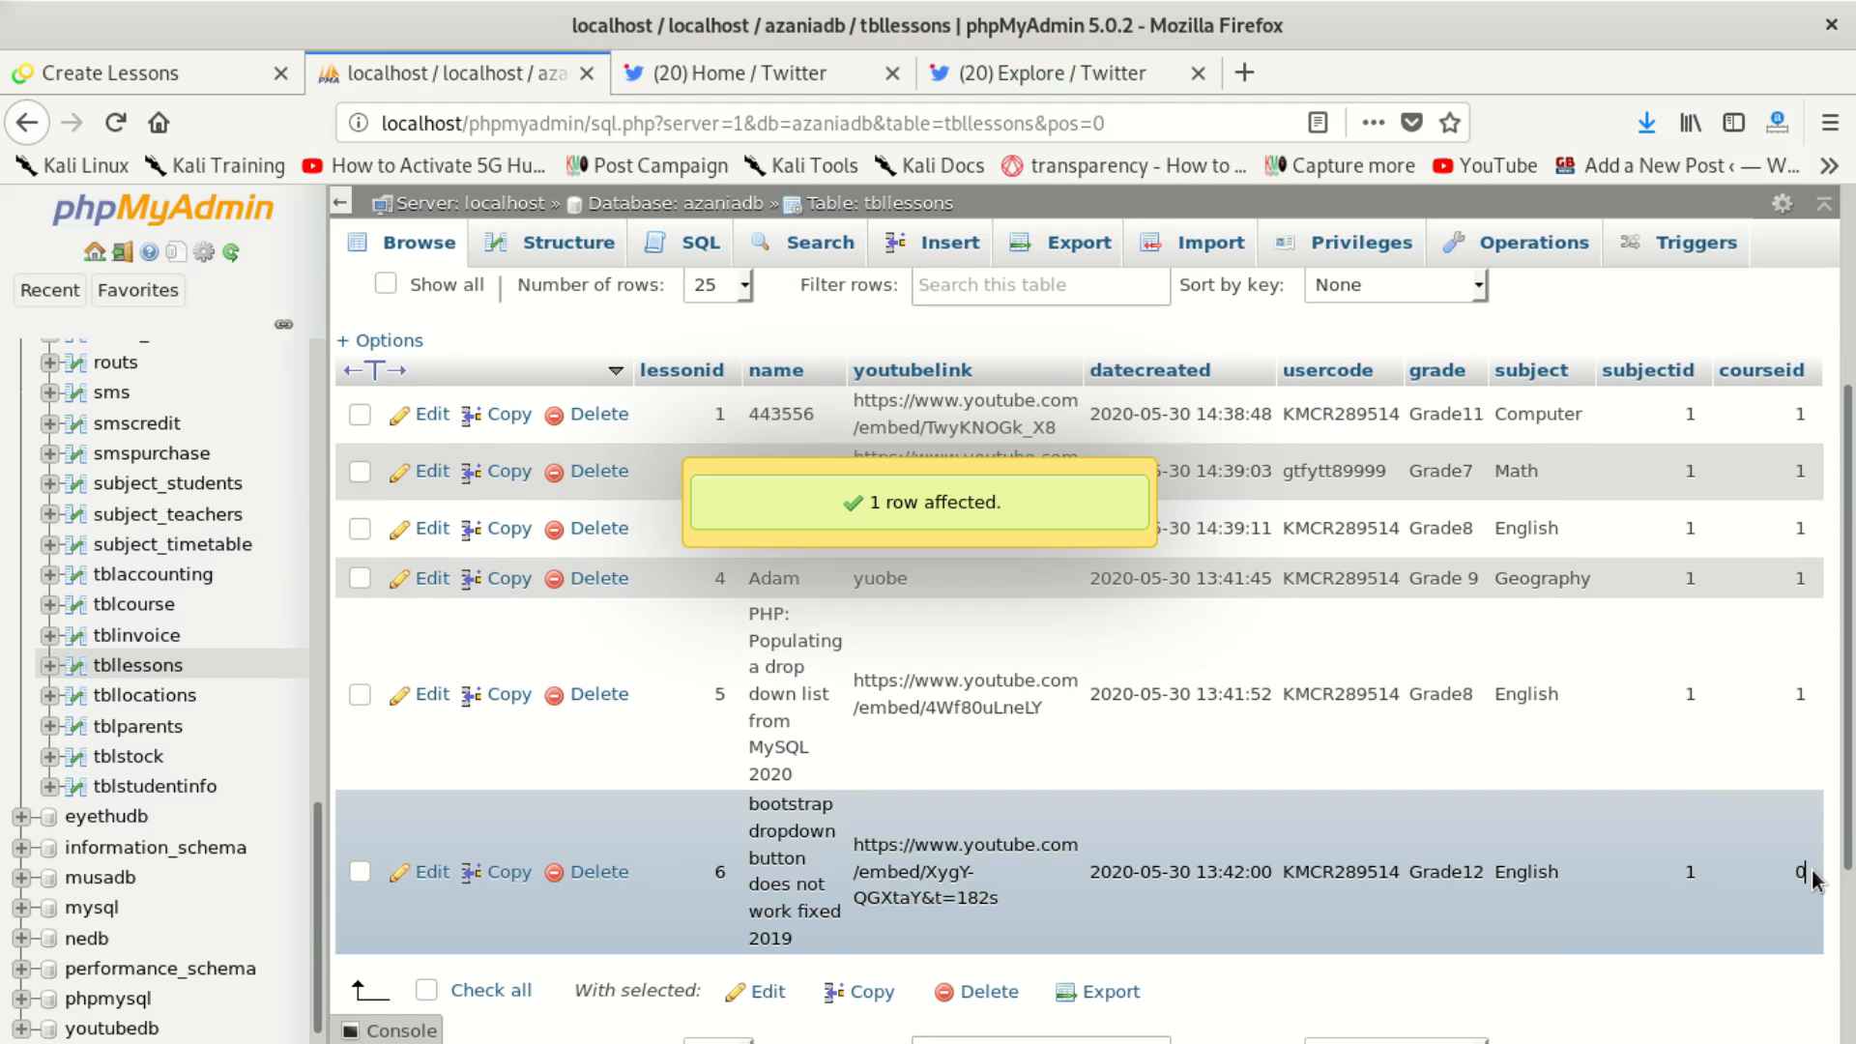
key("BackSpace")
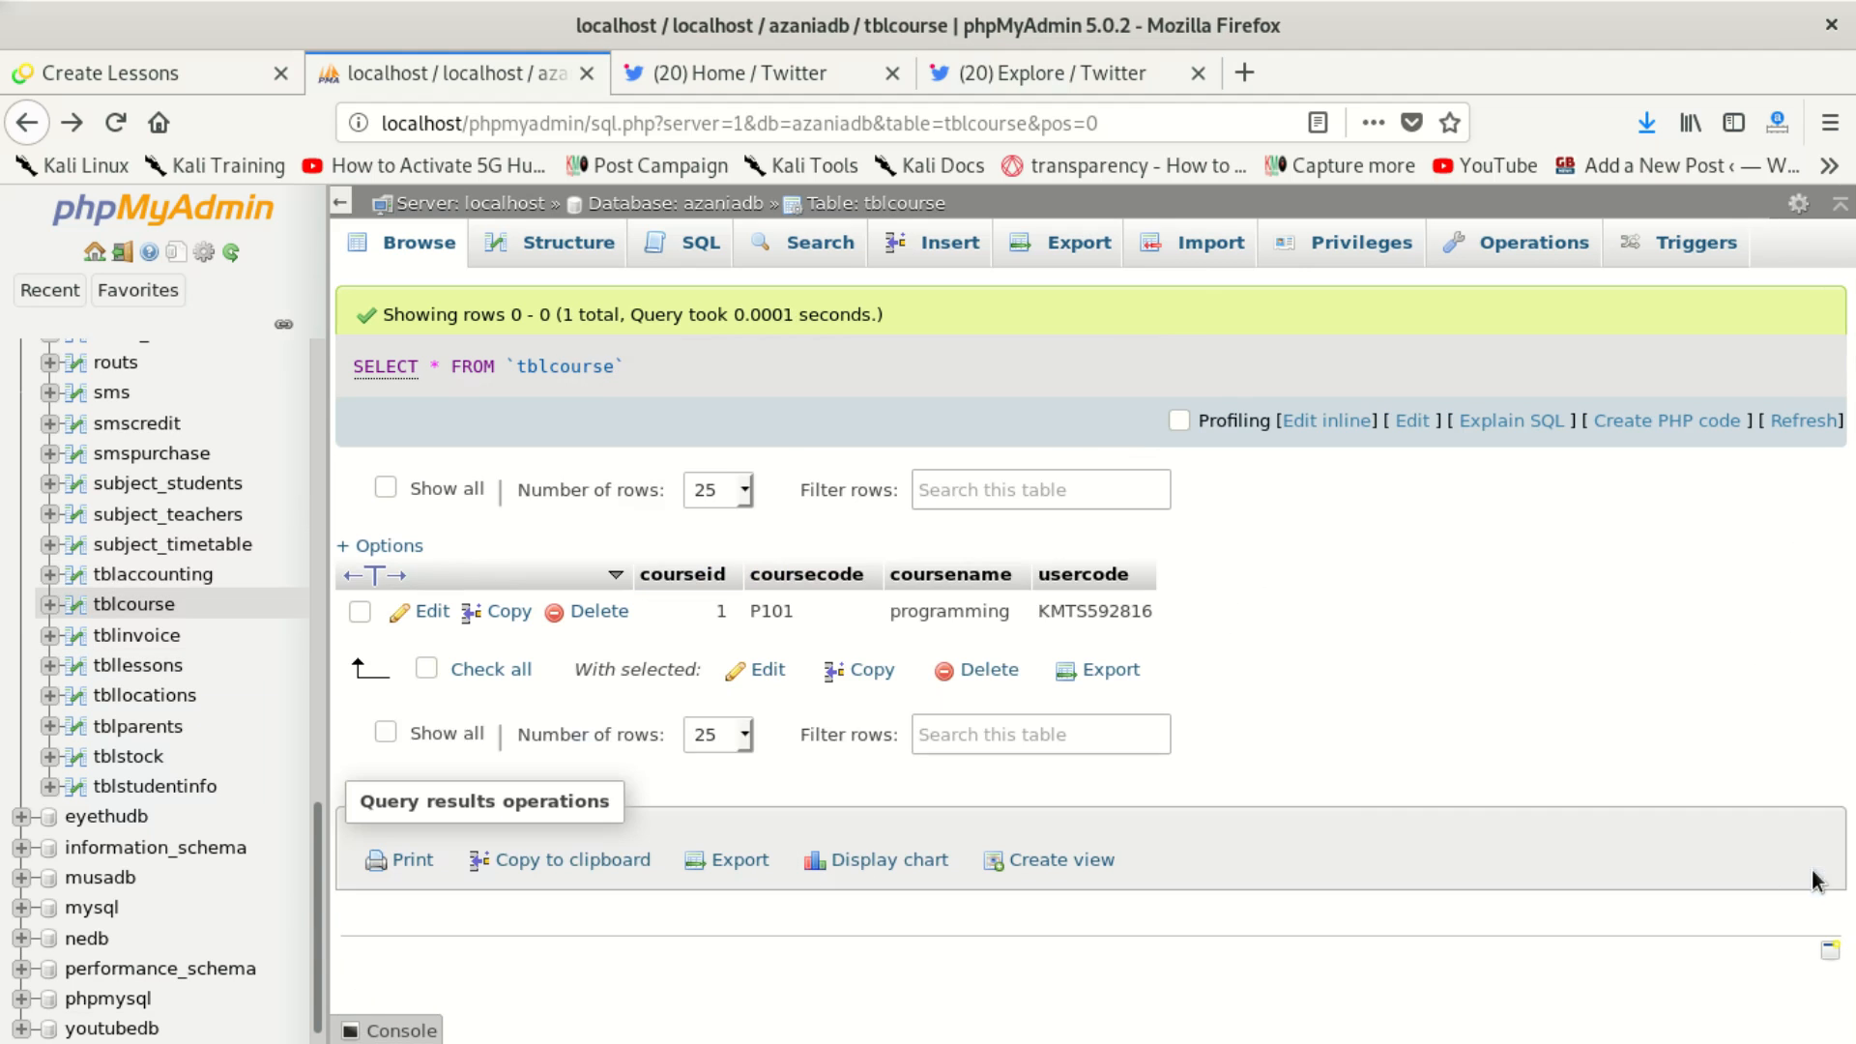
left_click(166, 609)
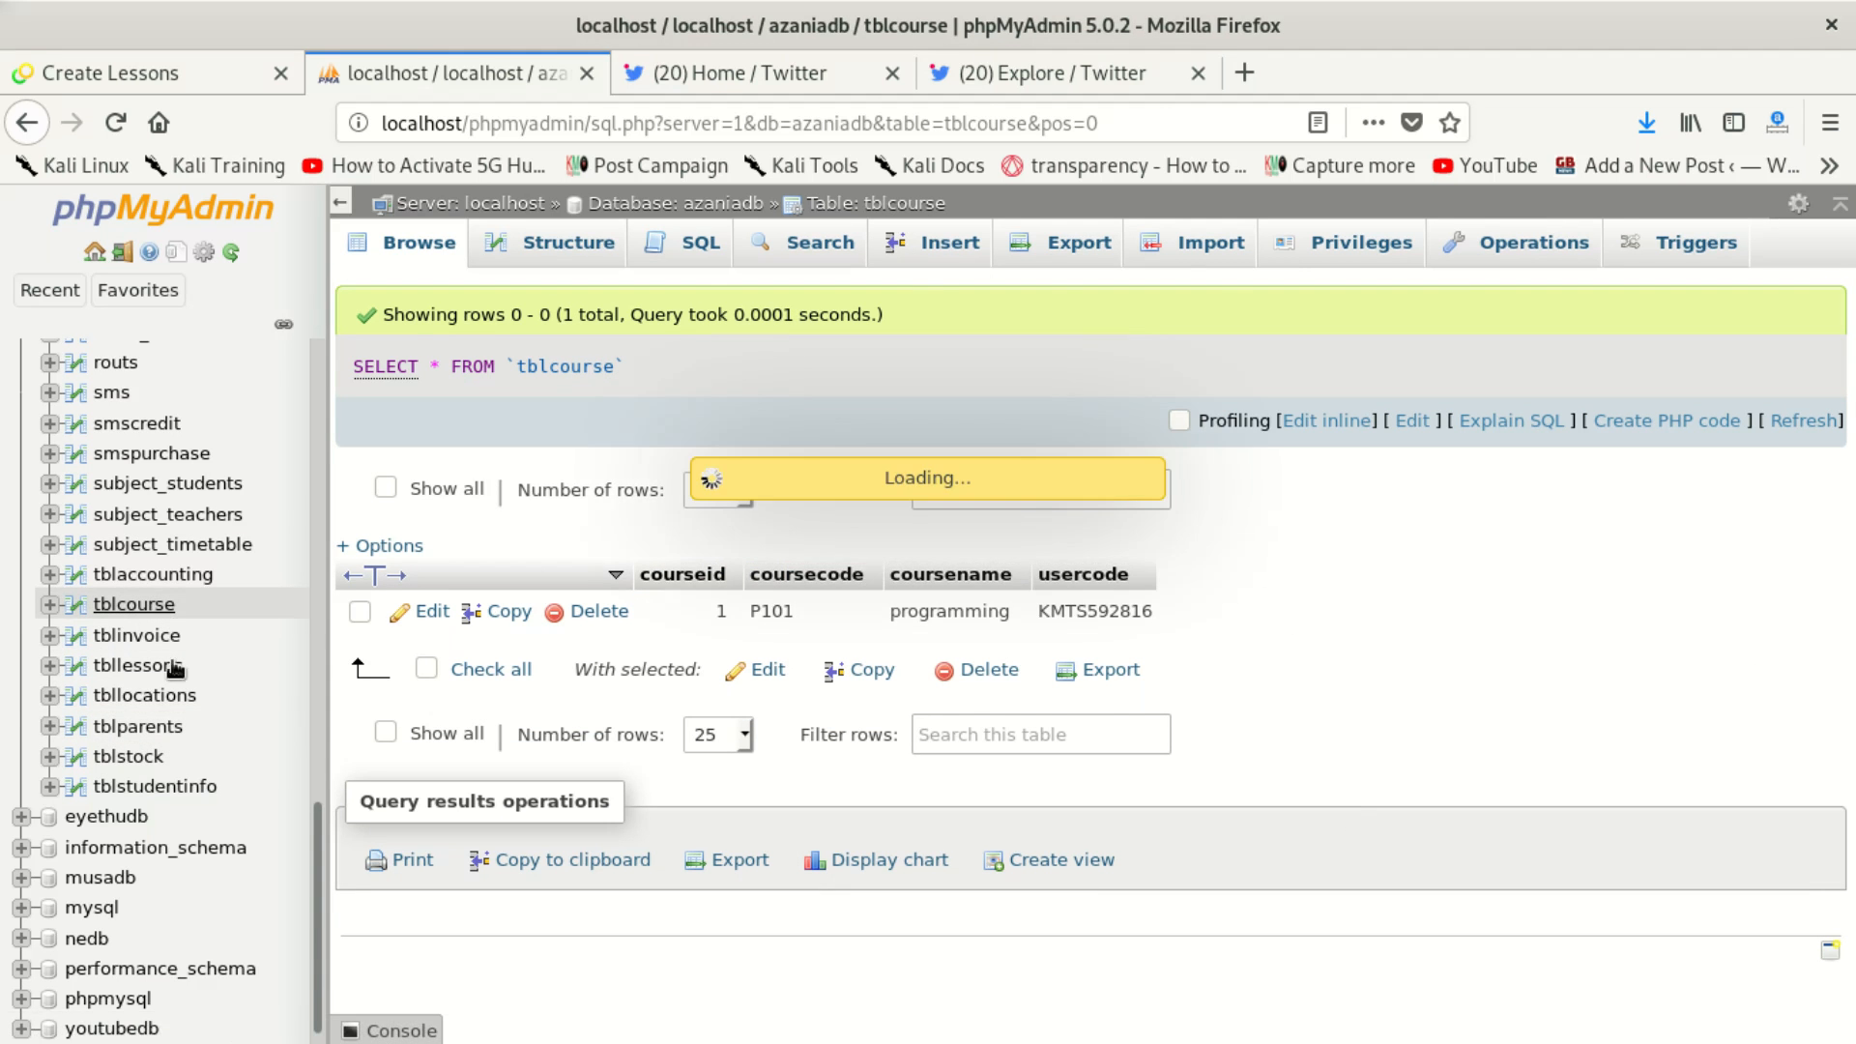
left_click(154, 694)
left_click(163, 666)
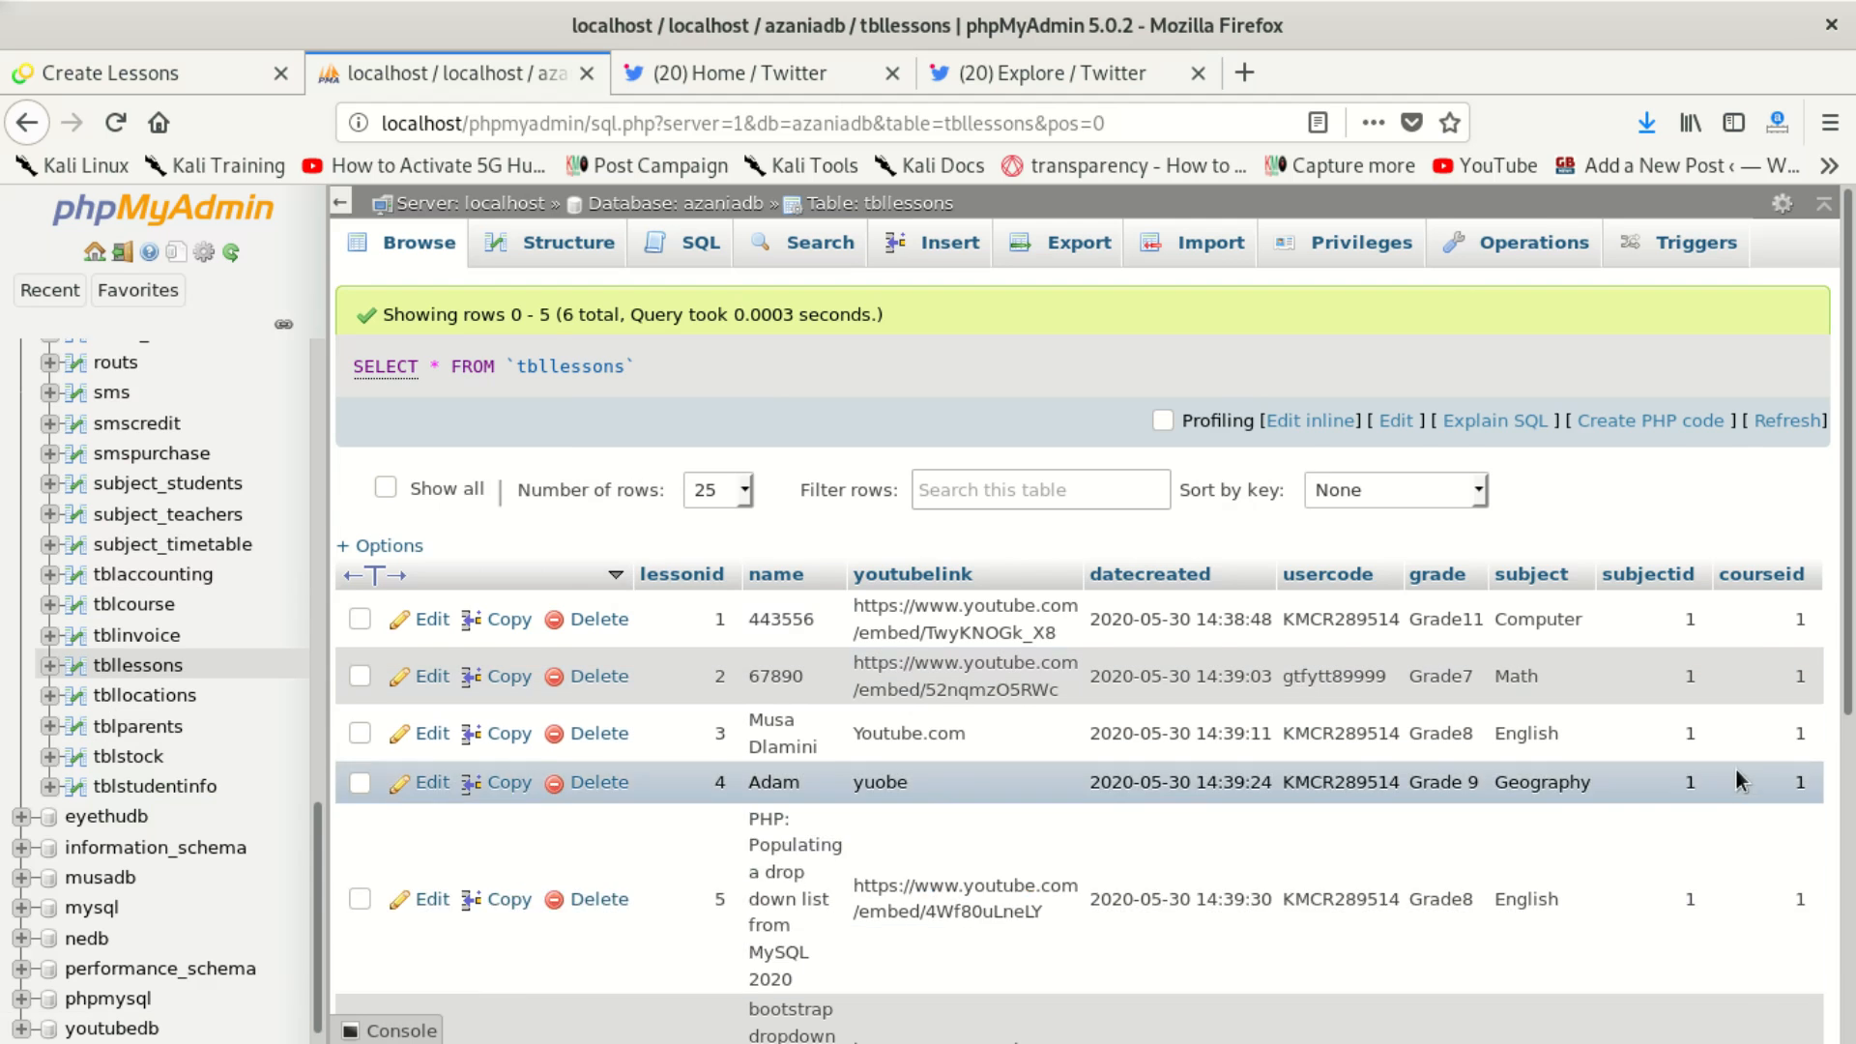
scroll(1741, 778, "down", 4)
double_click(1791, 757)
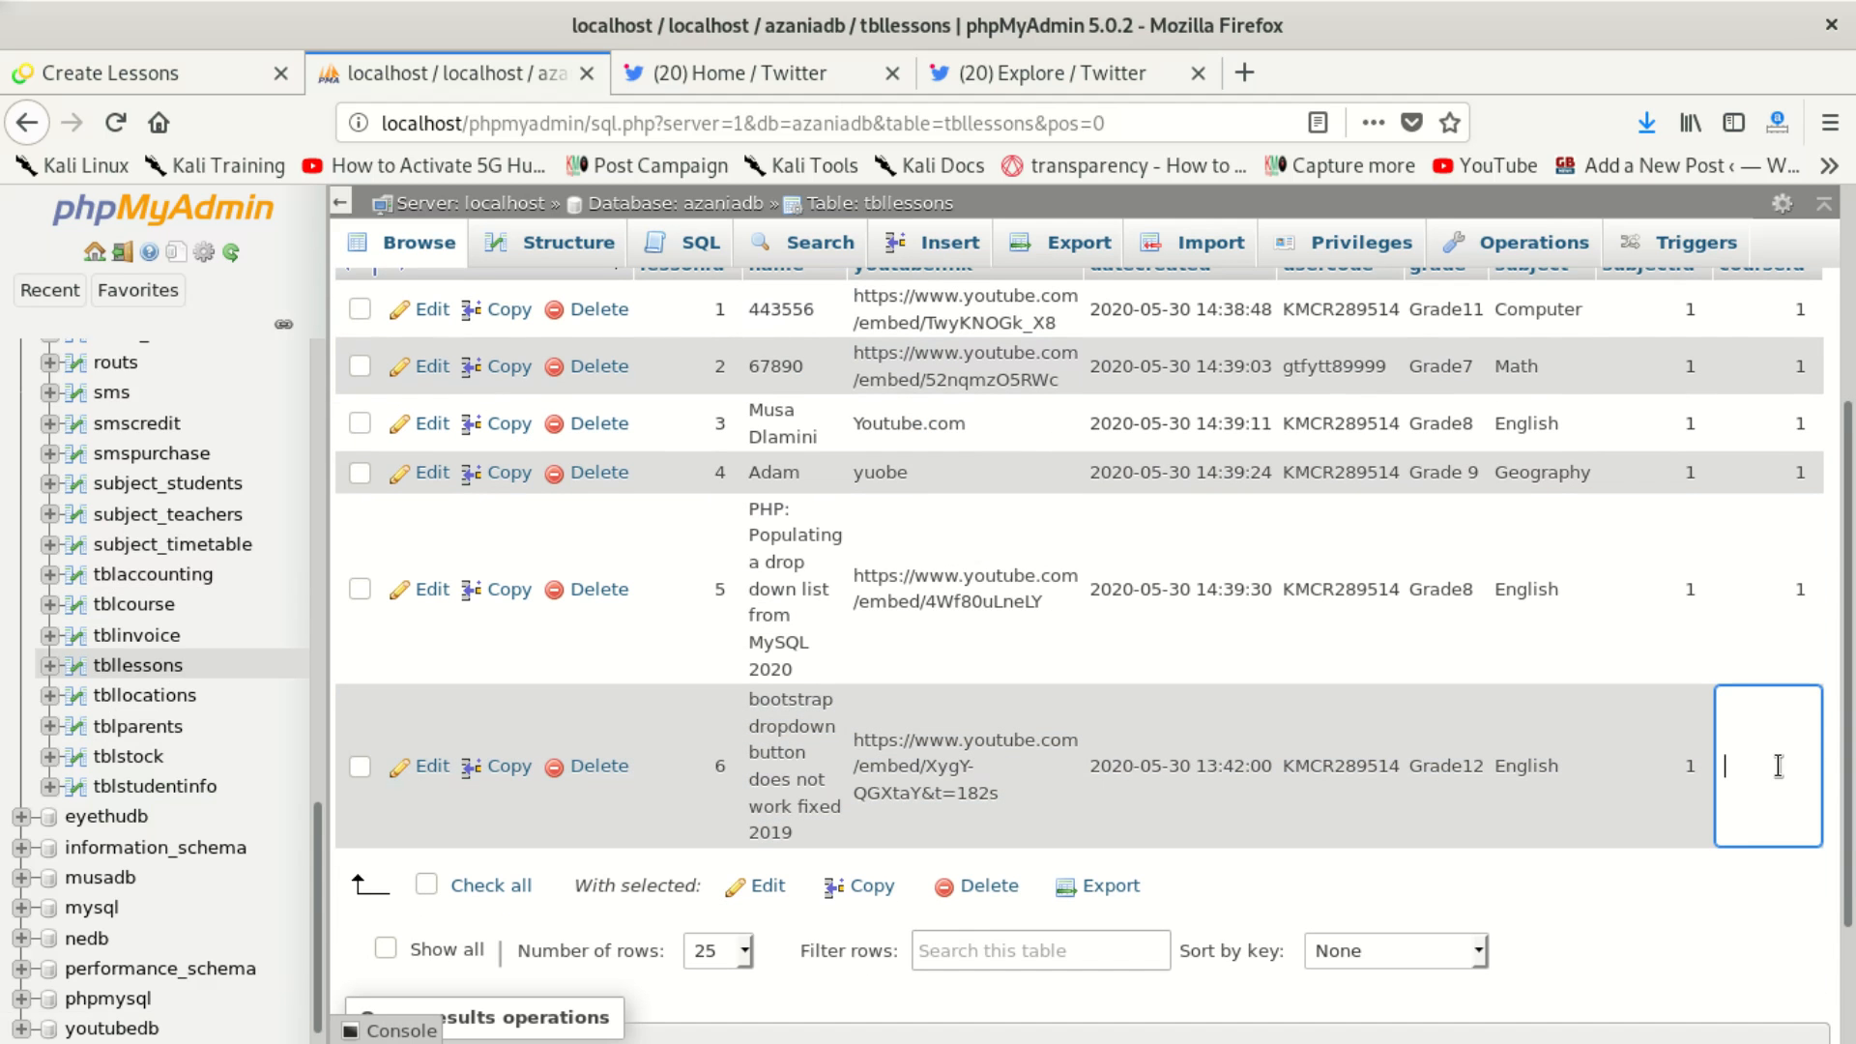
left_click(1467, 671)
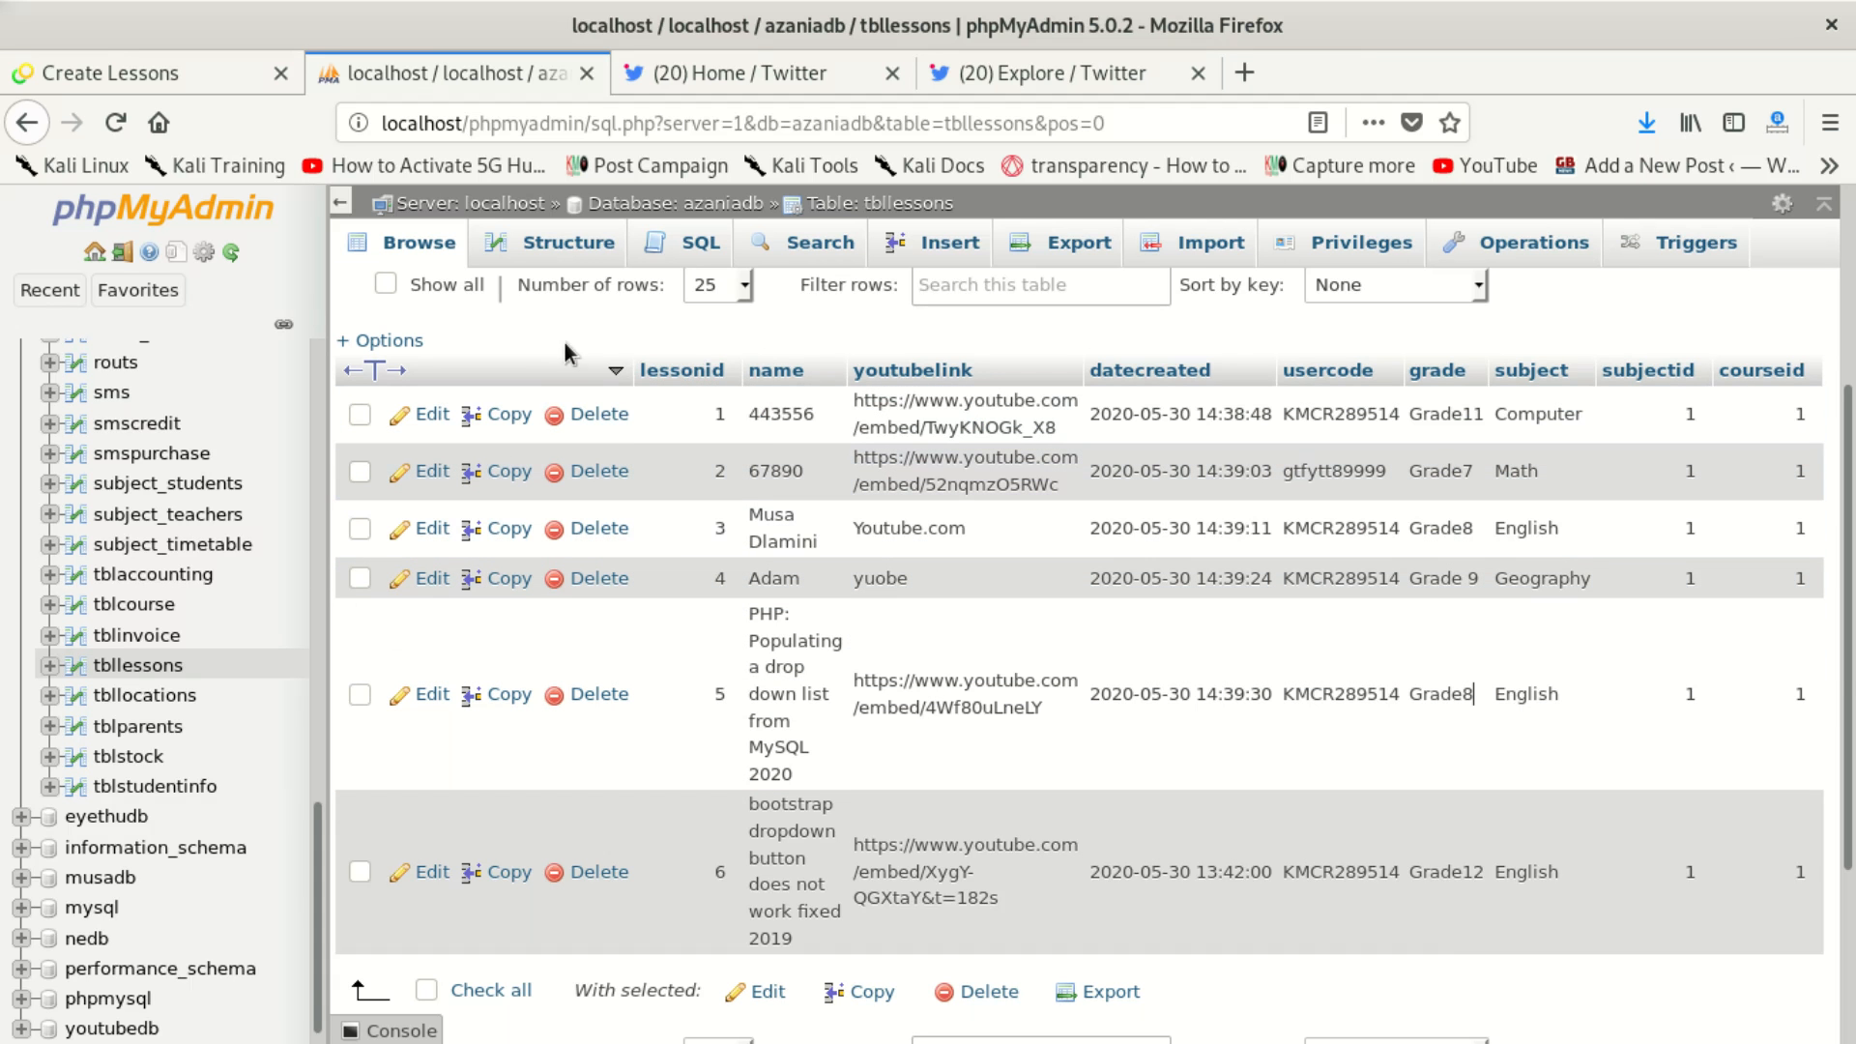
Step: In the relation settings of tbllessons, name a new foreign key constraint courseid and assign it to the courseid column
left_click(607, 242)
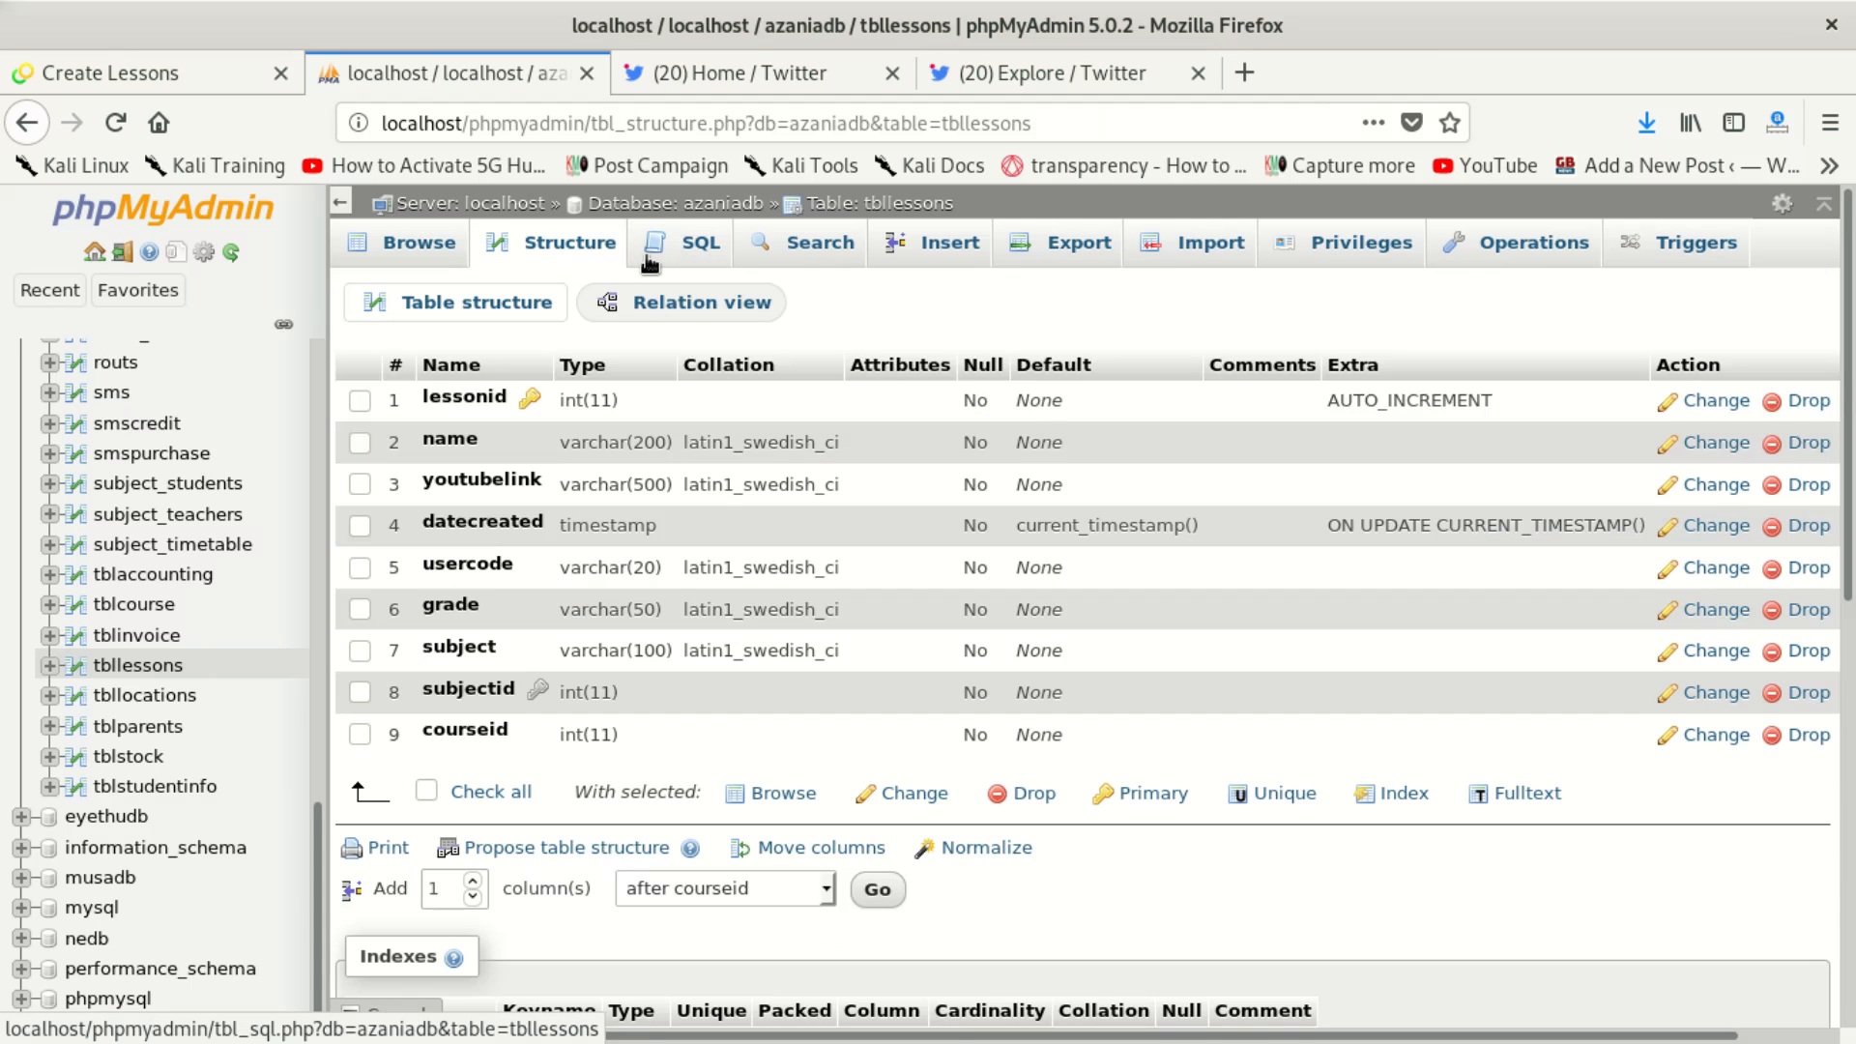
left_click(735, 302)
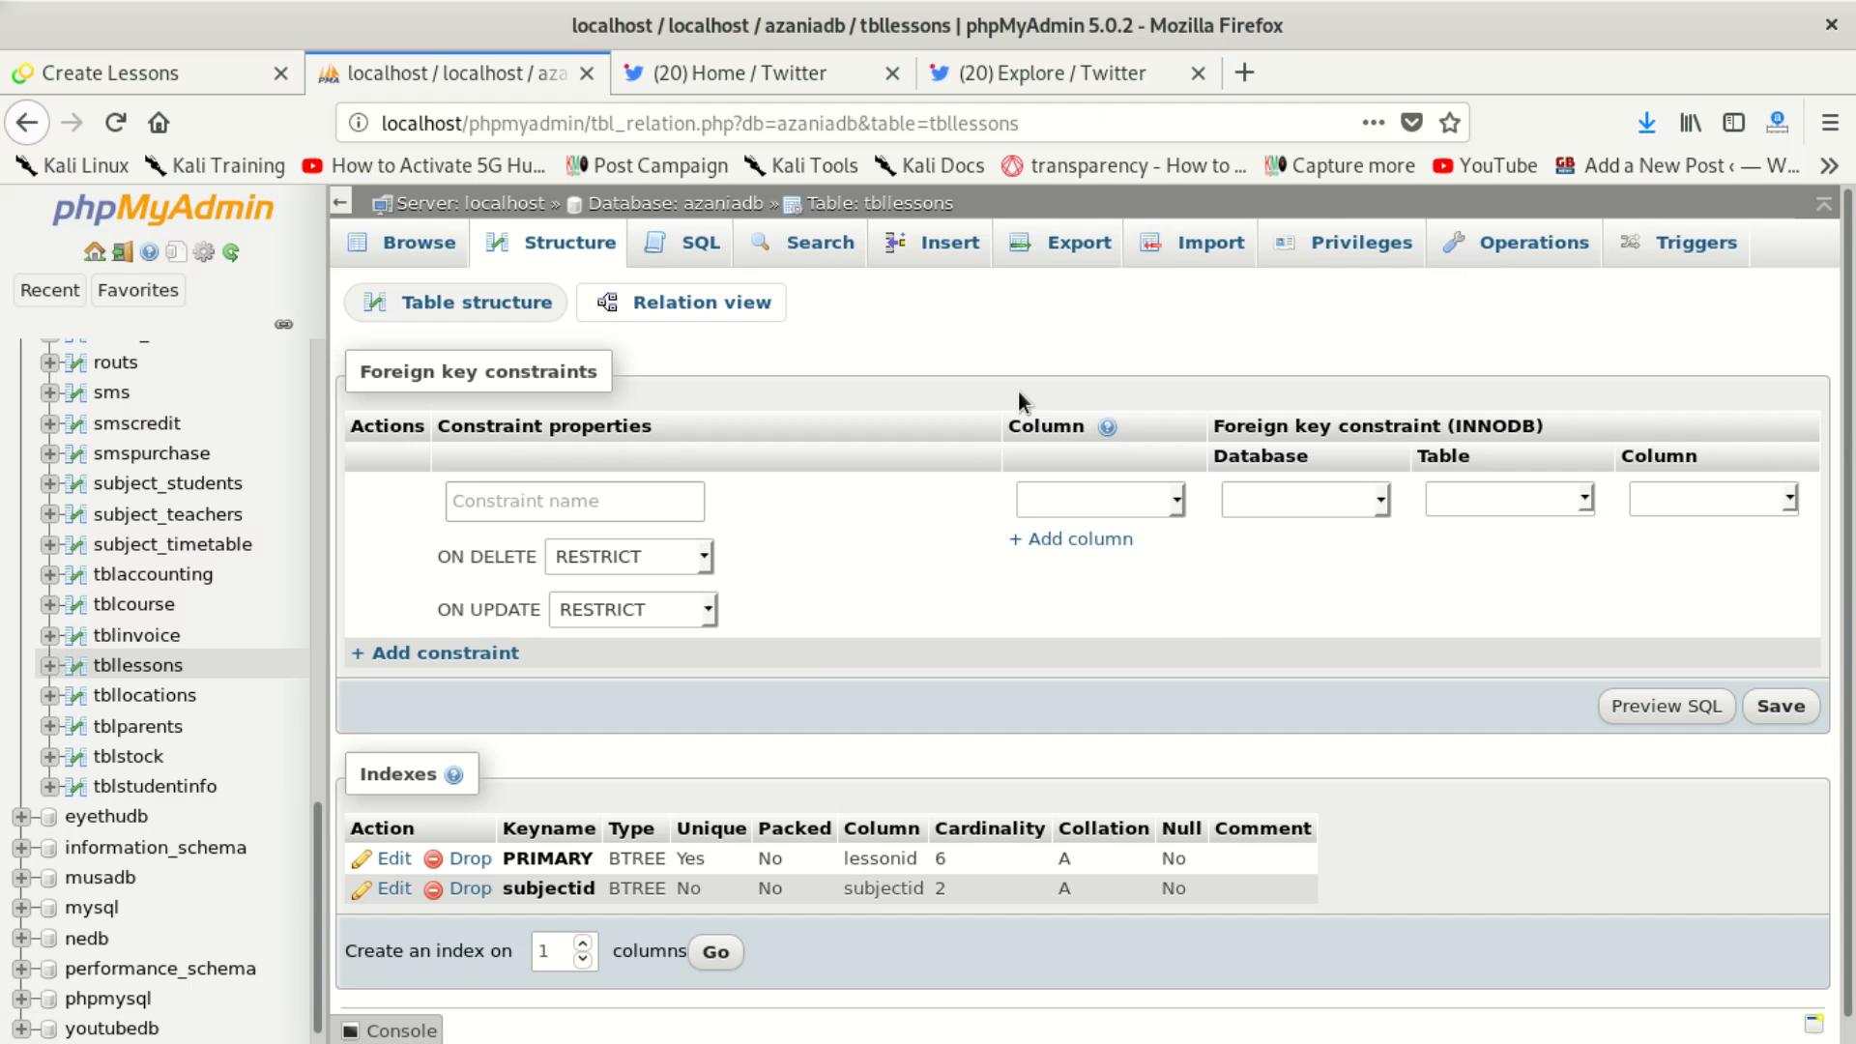
scroll(725, 696, "down", 1)
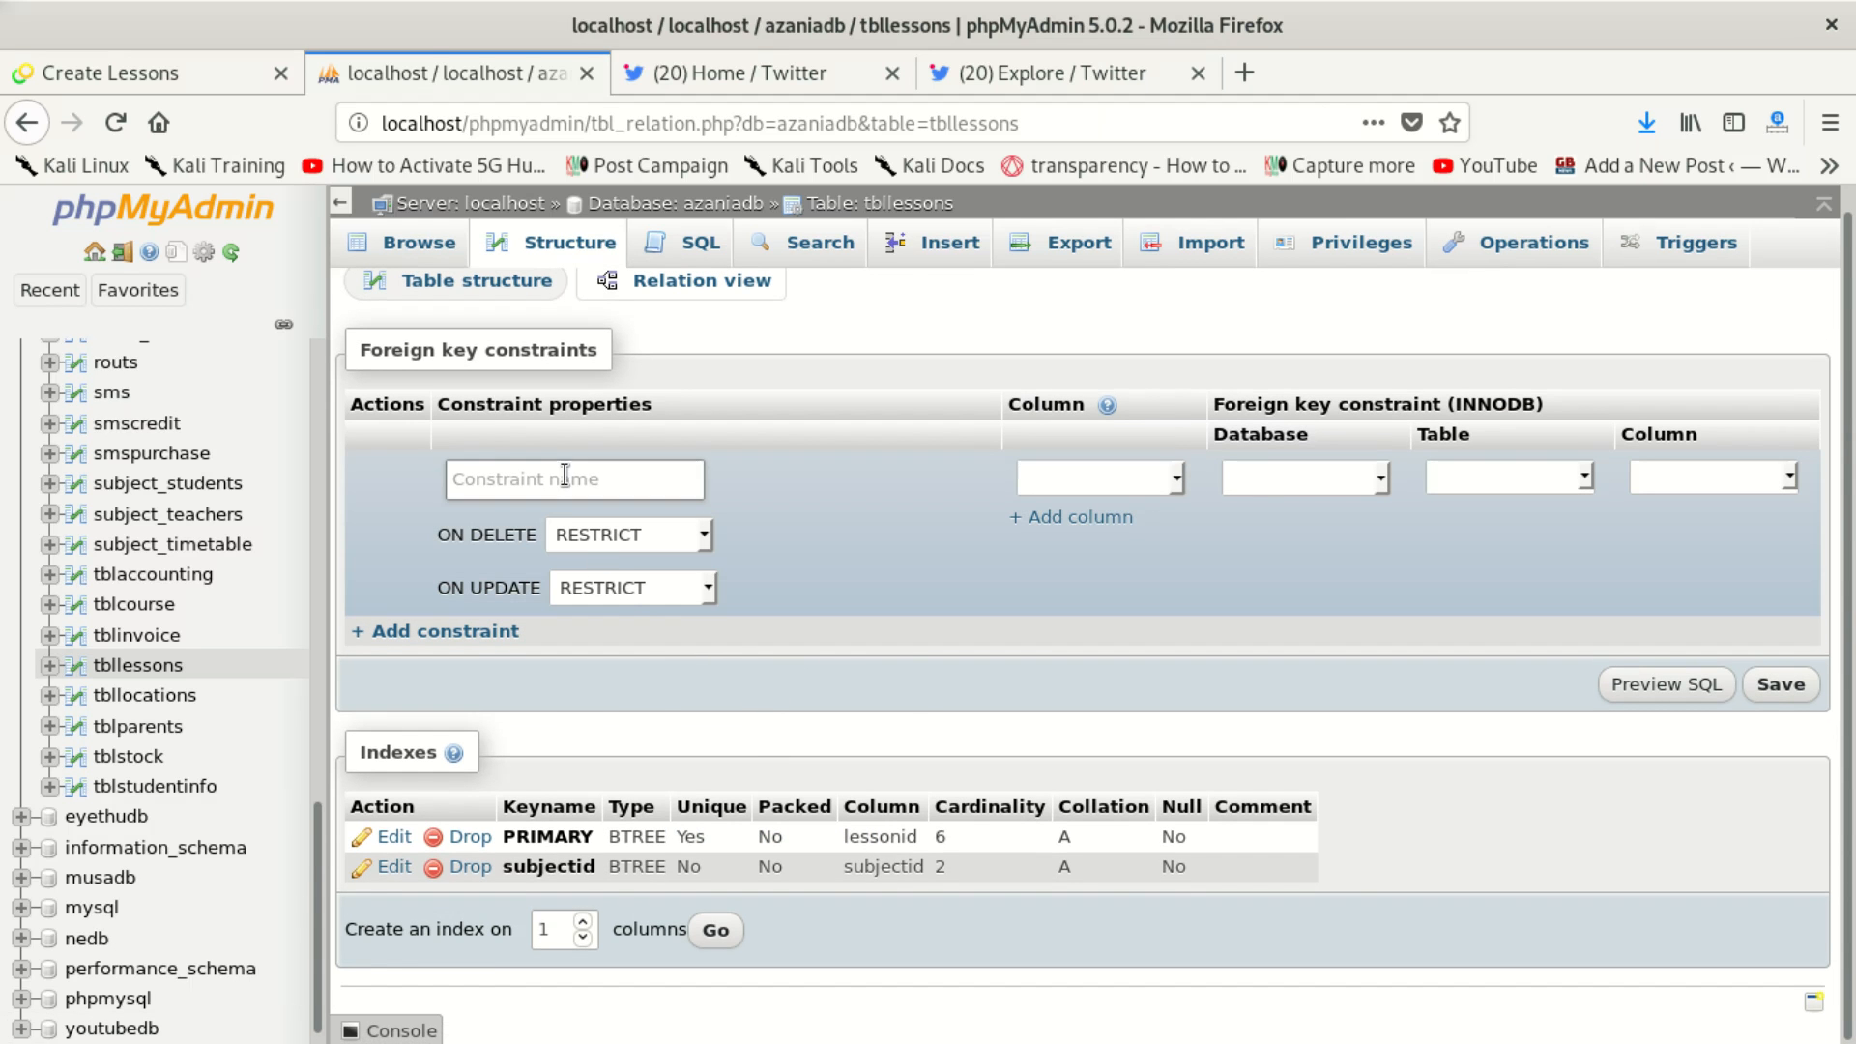
right_click(567, 483)
left_click(638, 608)
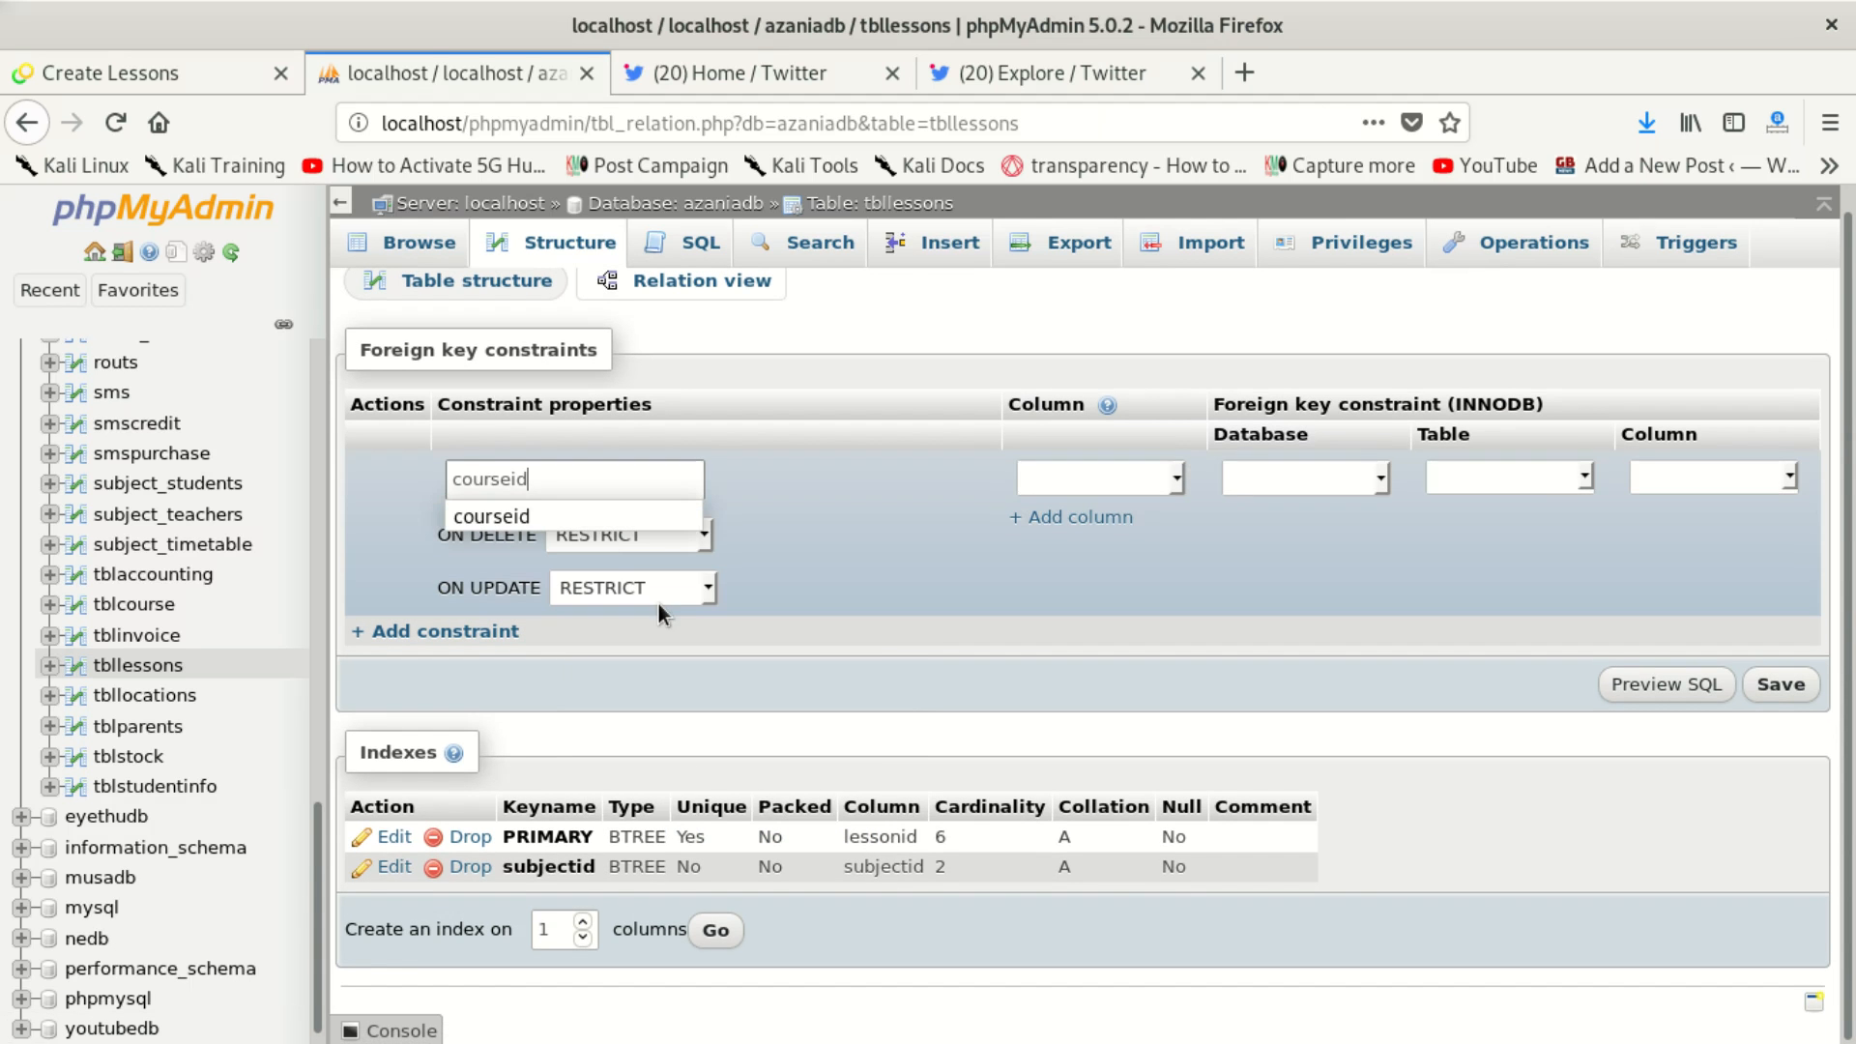
left_click(619, 515)
left_click(1107, 483)
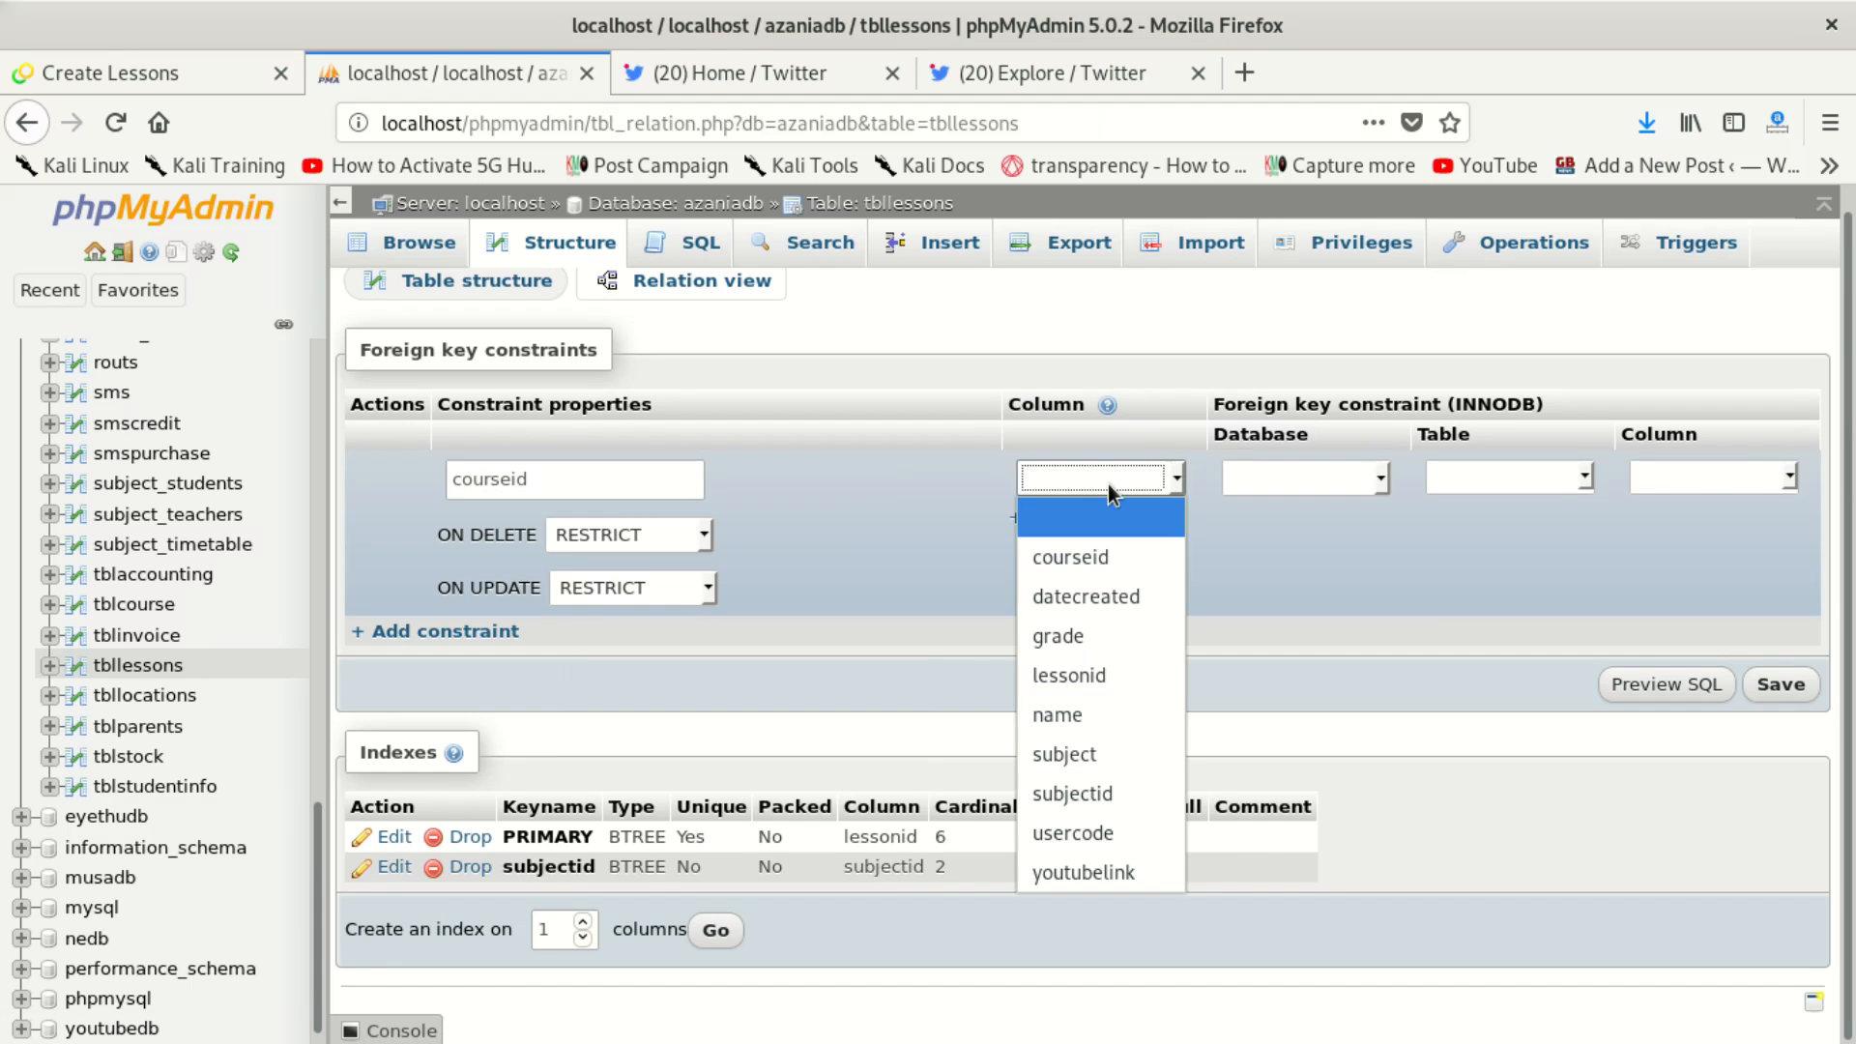
left_click(1077, 559)
Step: Reference the courseid column of tblcourse in azaniadb for the constraint and save it
left_click(1382, 480)
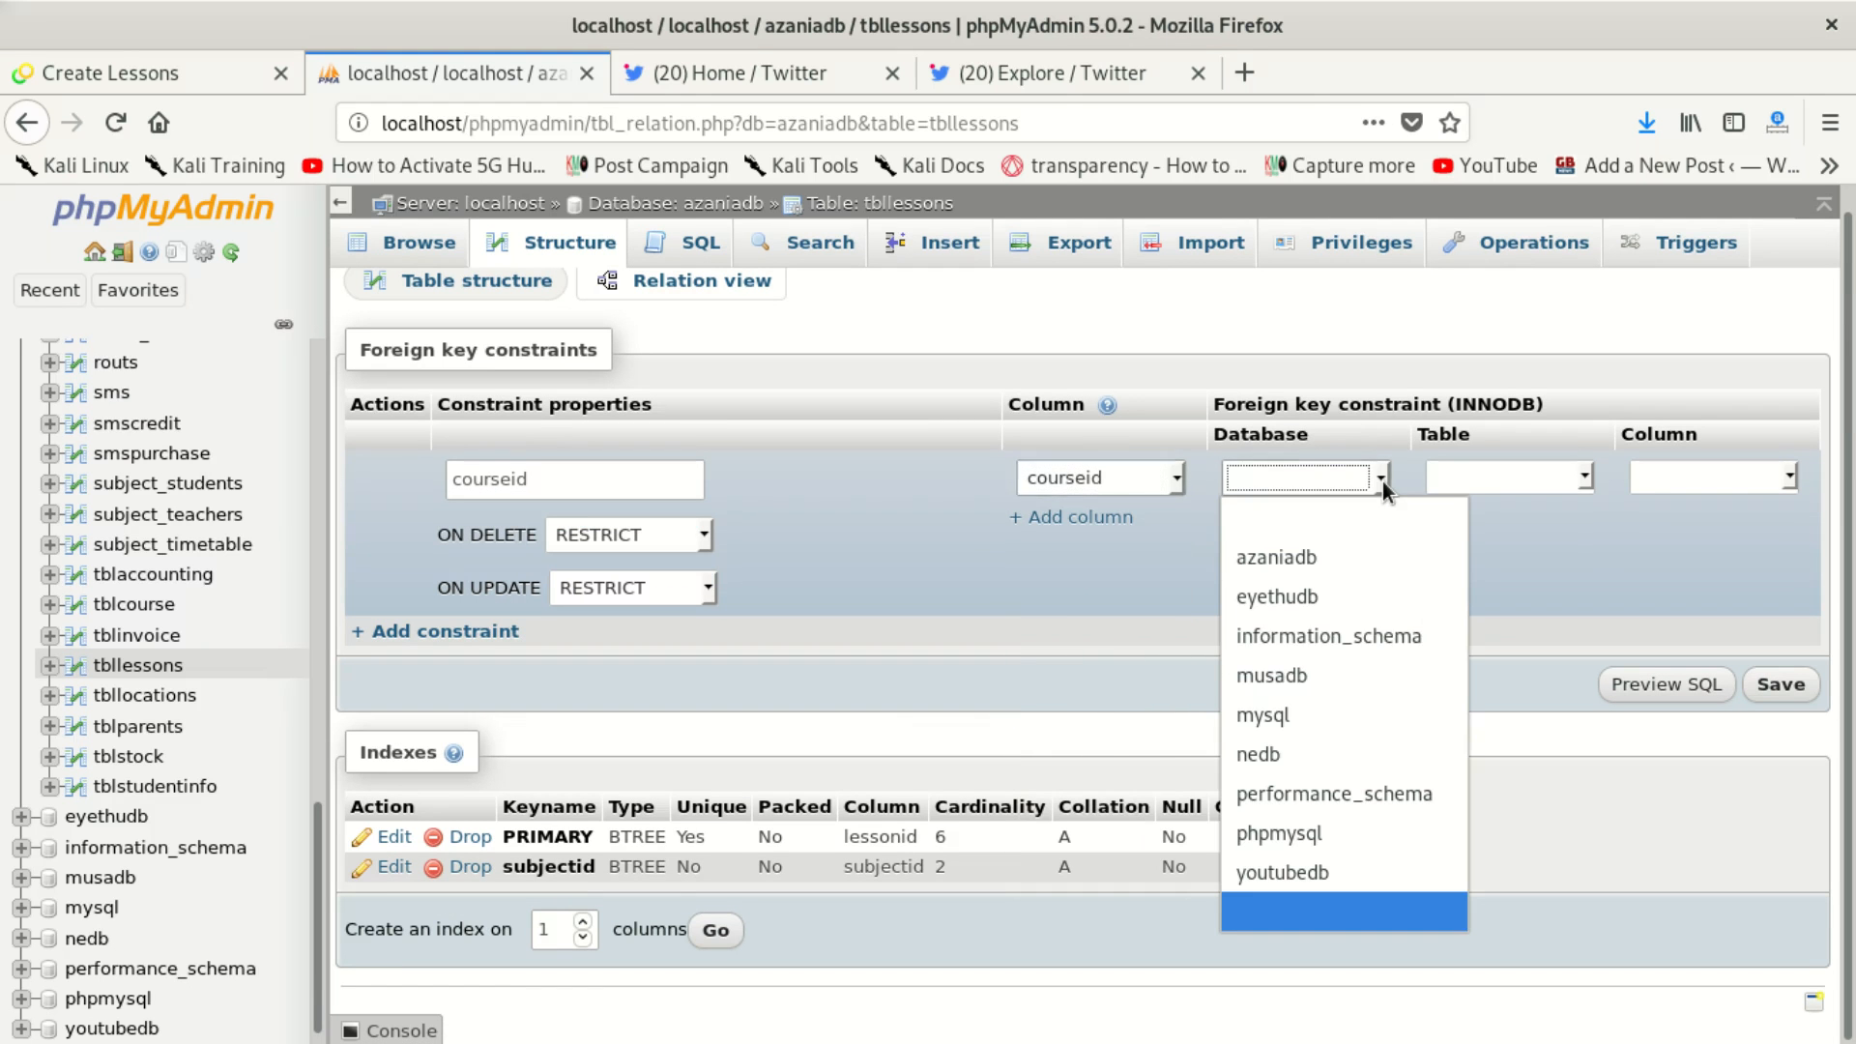
left_click(1293, 555)
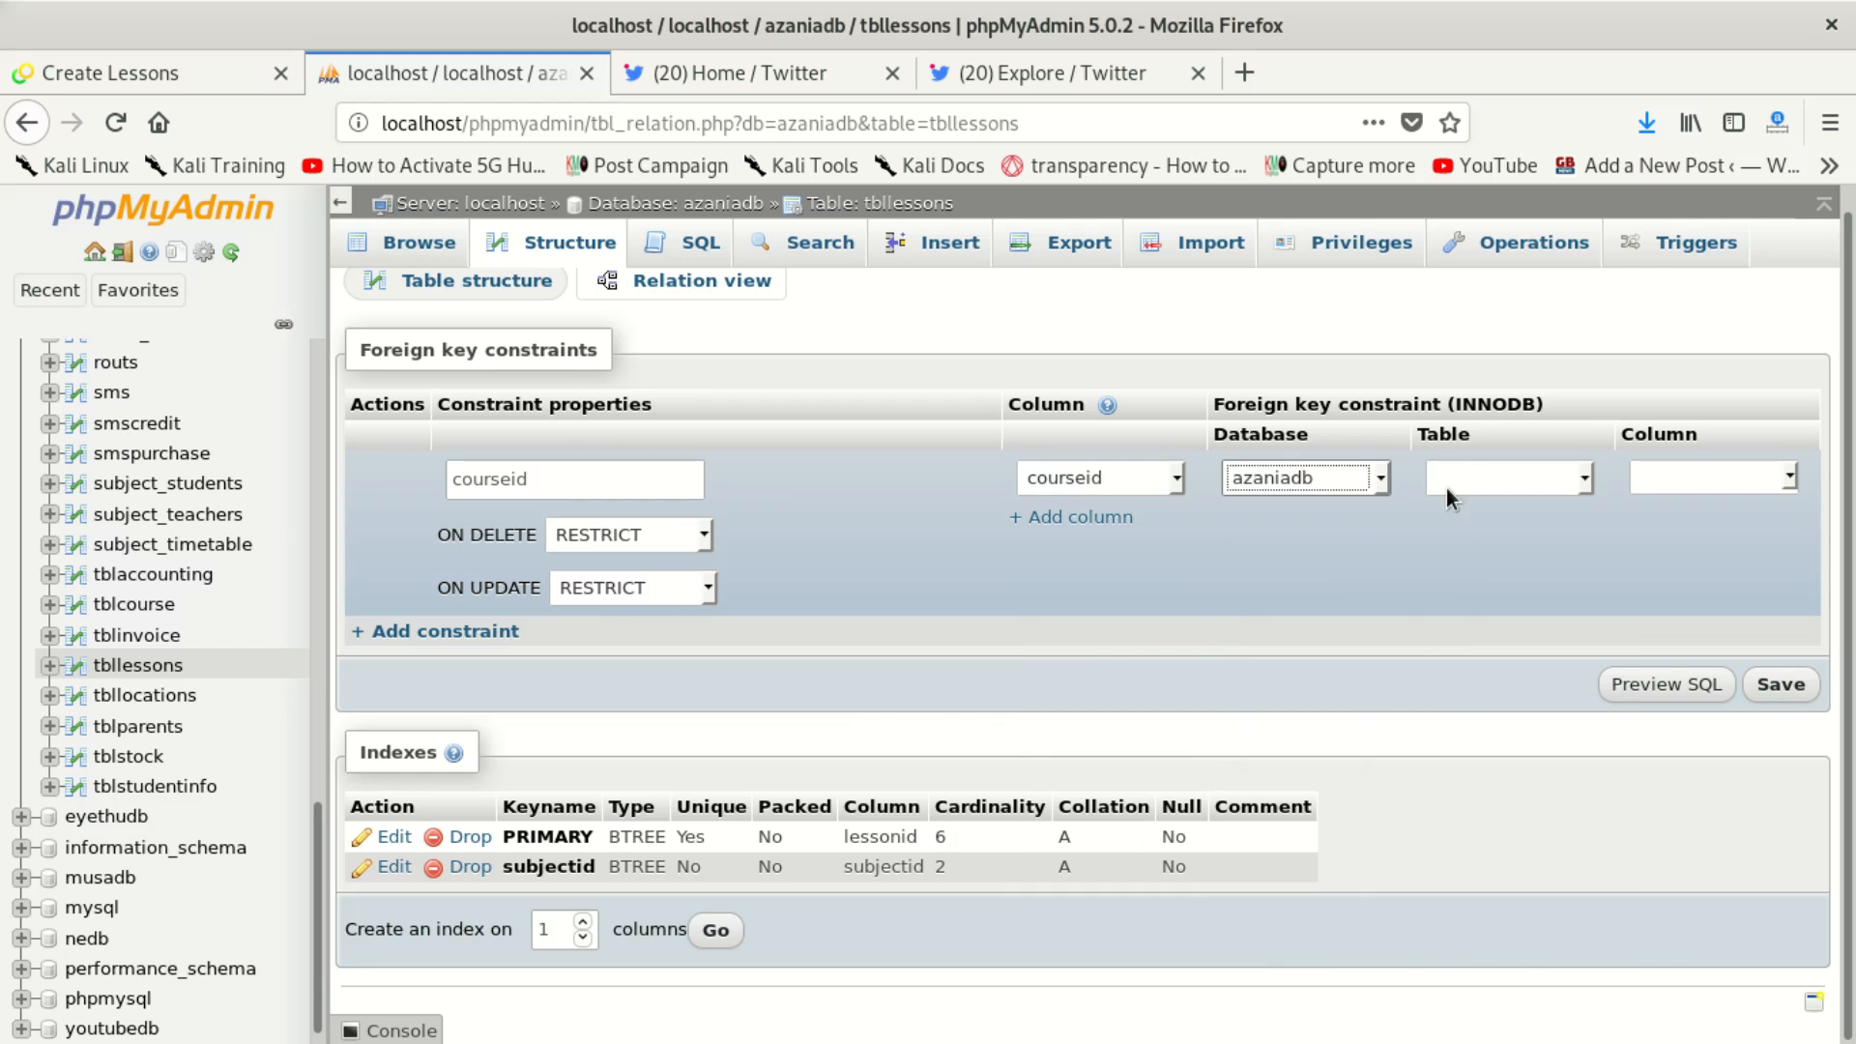
left_click(1482, 475)
scroll(1480, 894, "down", 1)
scroll(1481, 894, "down", 7)
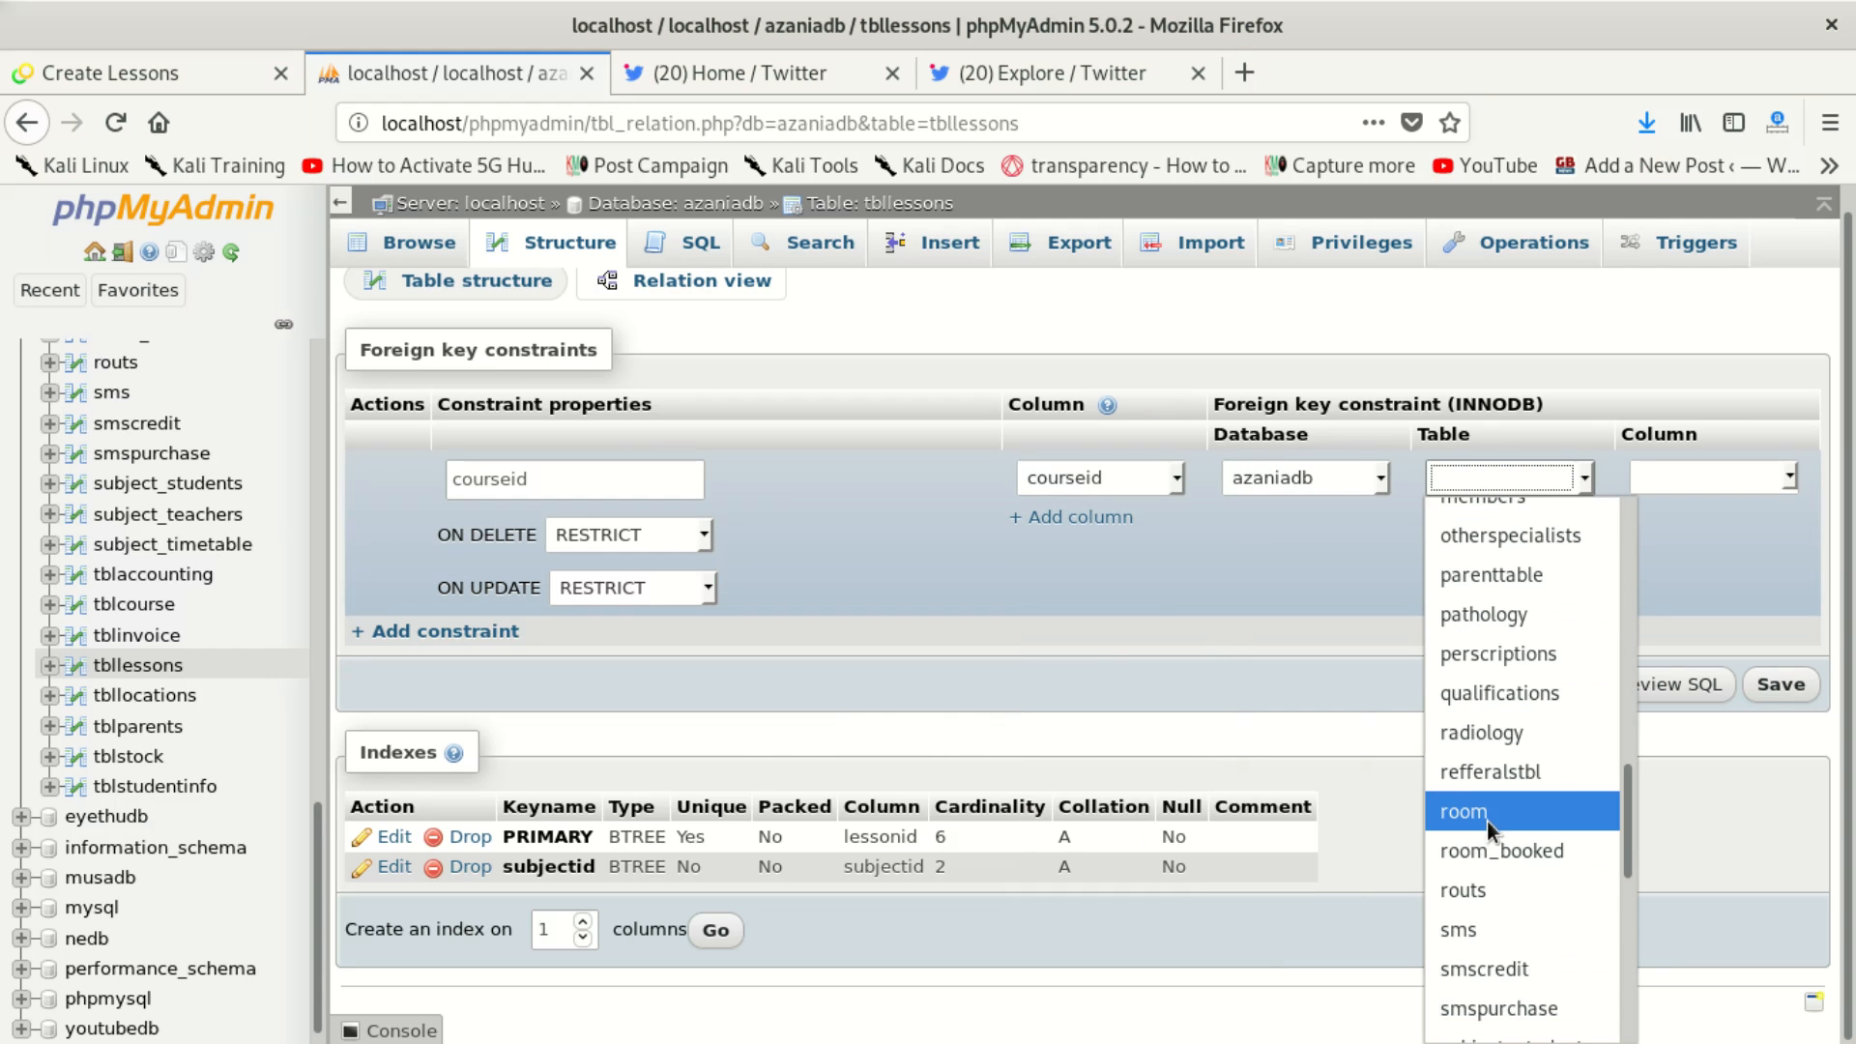
scroll(1516, 779, "down", 1)
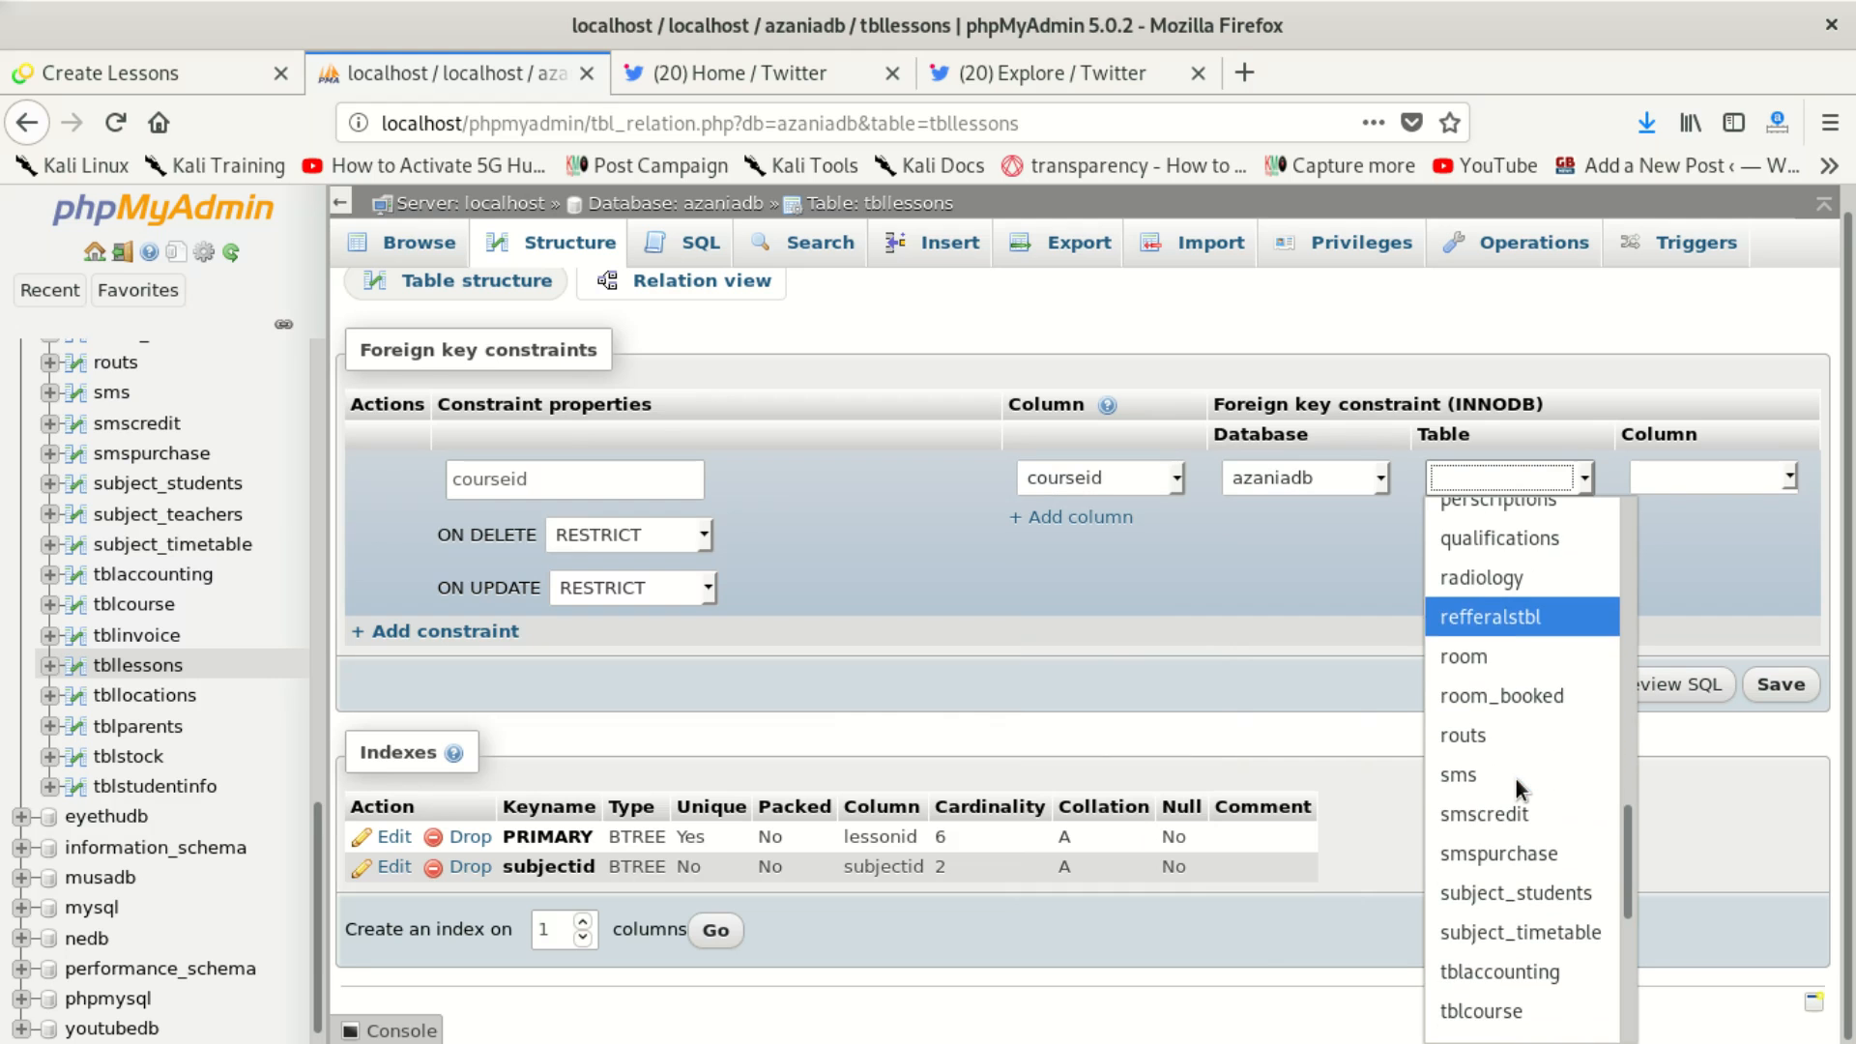
scroll(1516, 779, "down", 3)
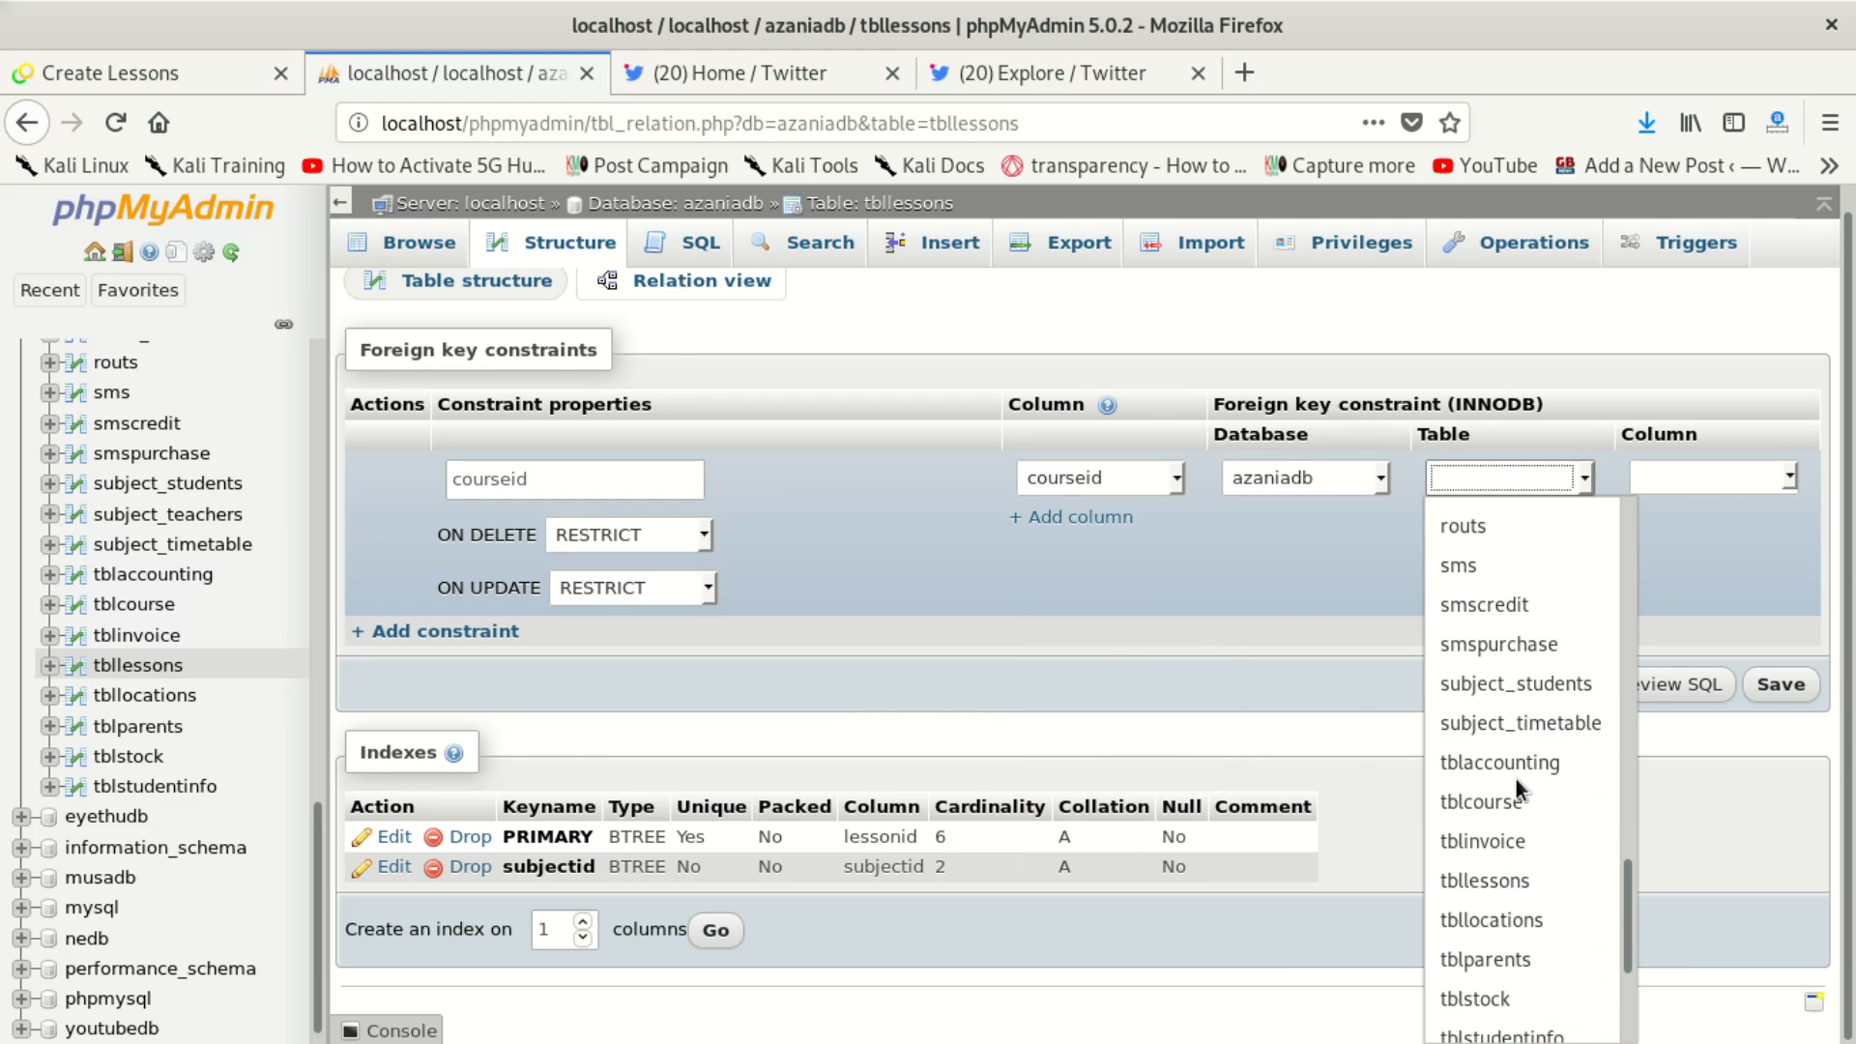
left_click(1516, 779)
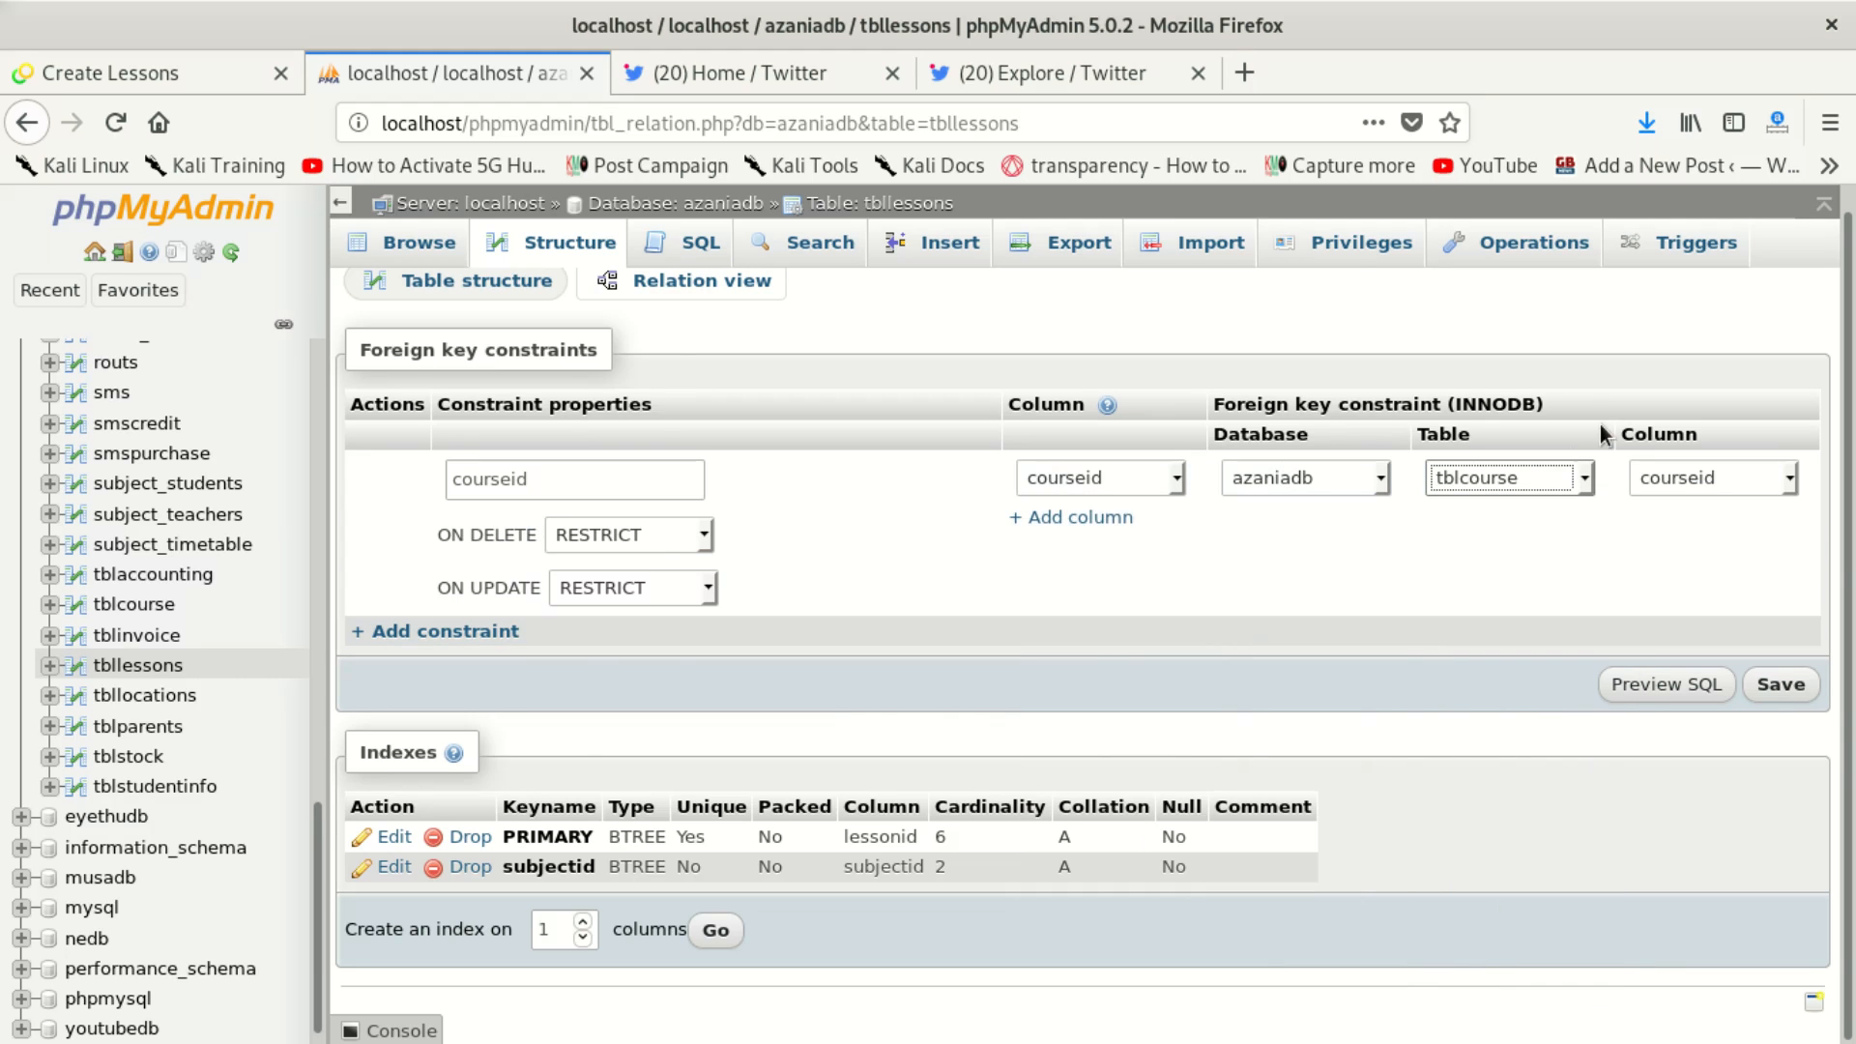
left_click(1777, 681)
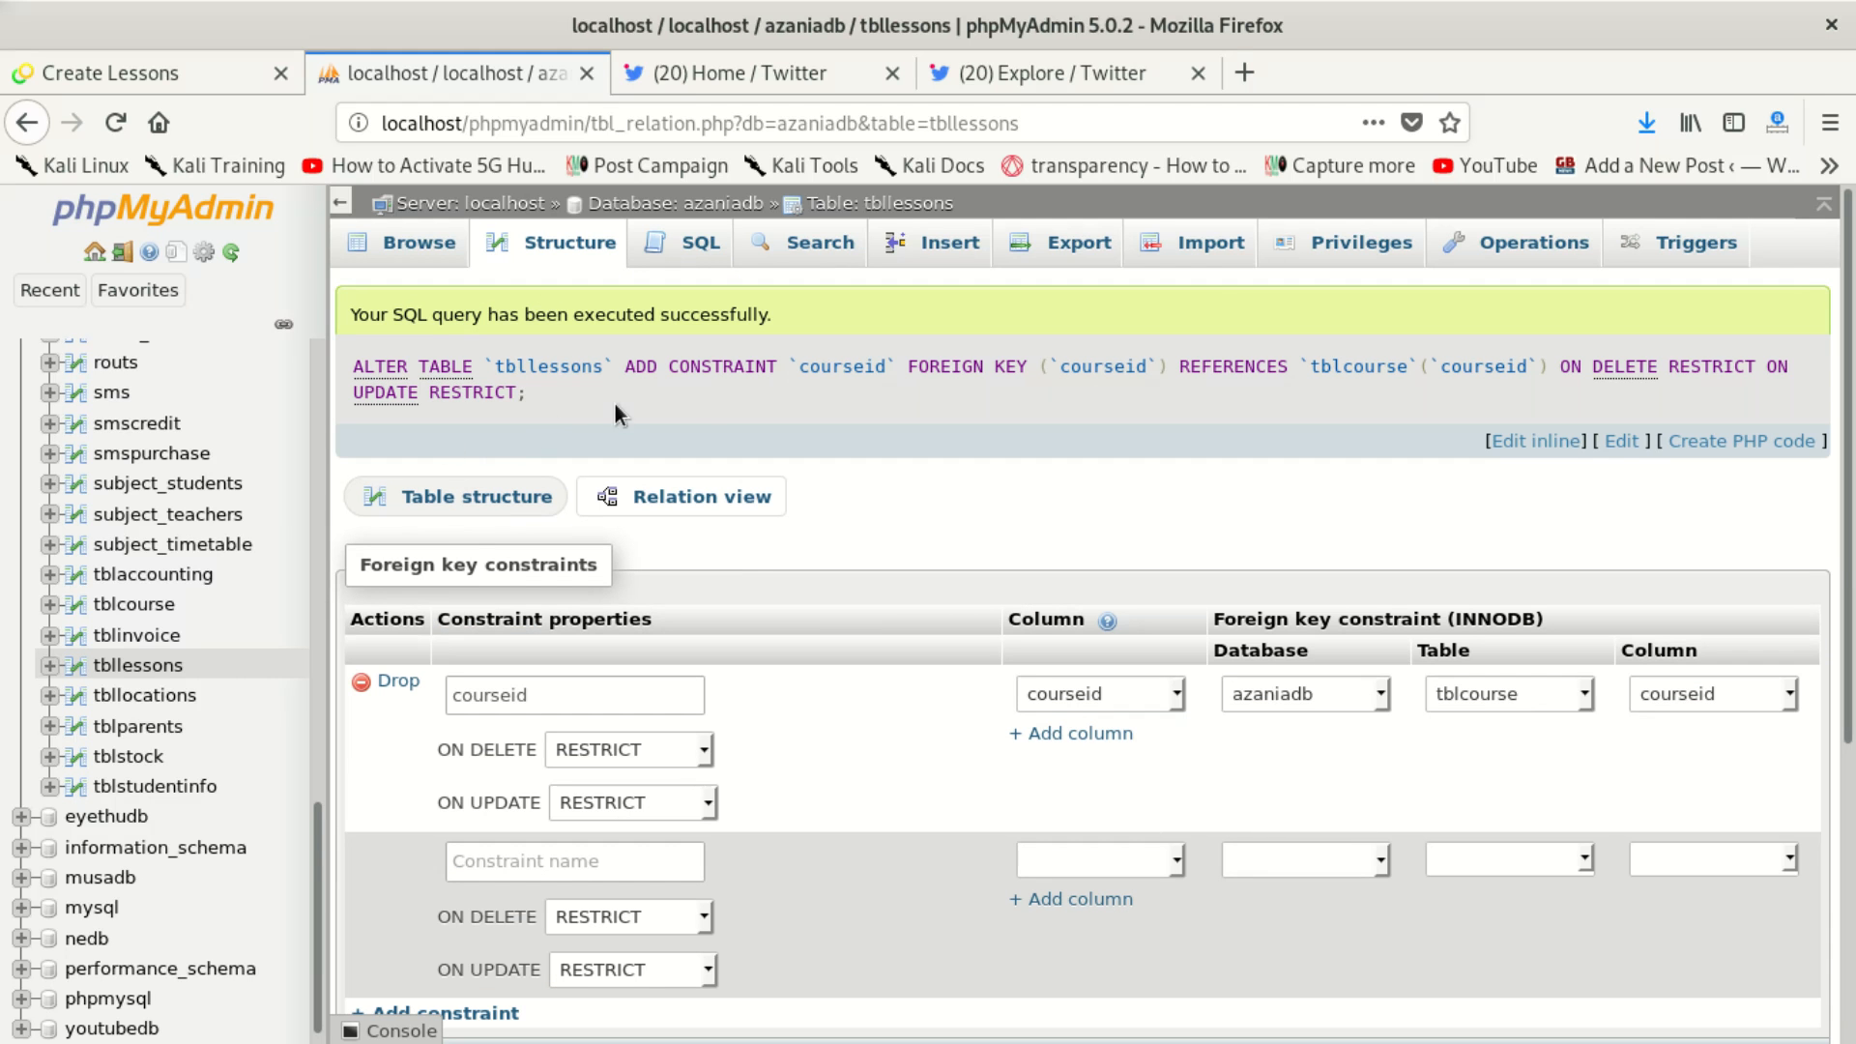
Step: Examine the executed ALTER TABLE statement, its referenced table and column, and the records in tblcourse
left_click_drag(529, 394, 390, 377)
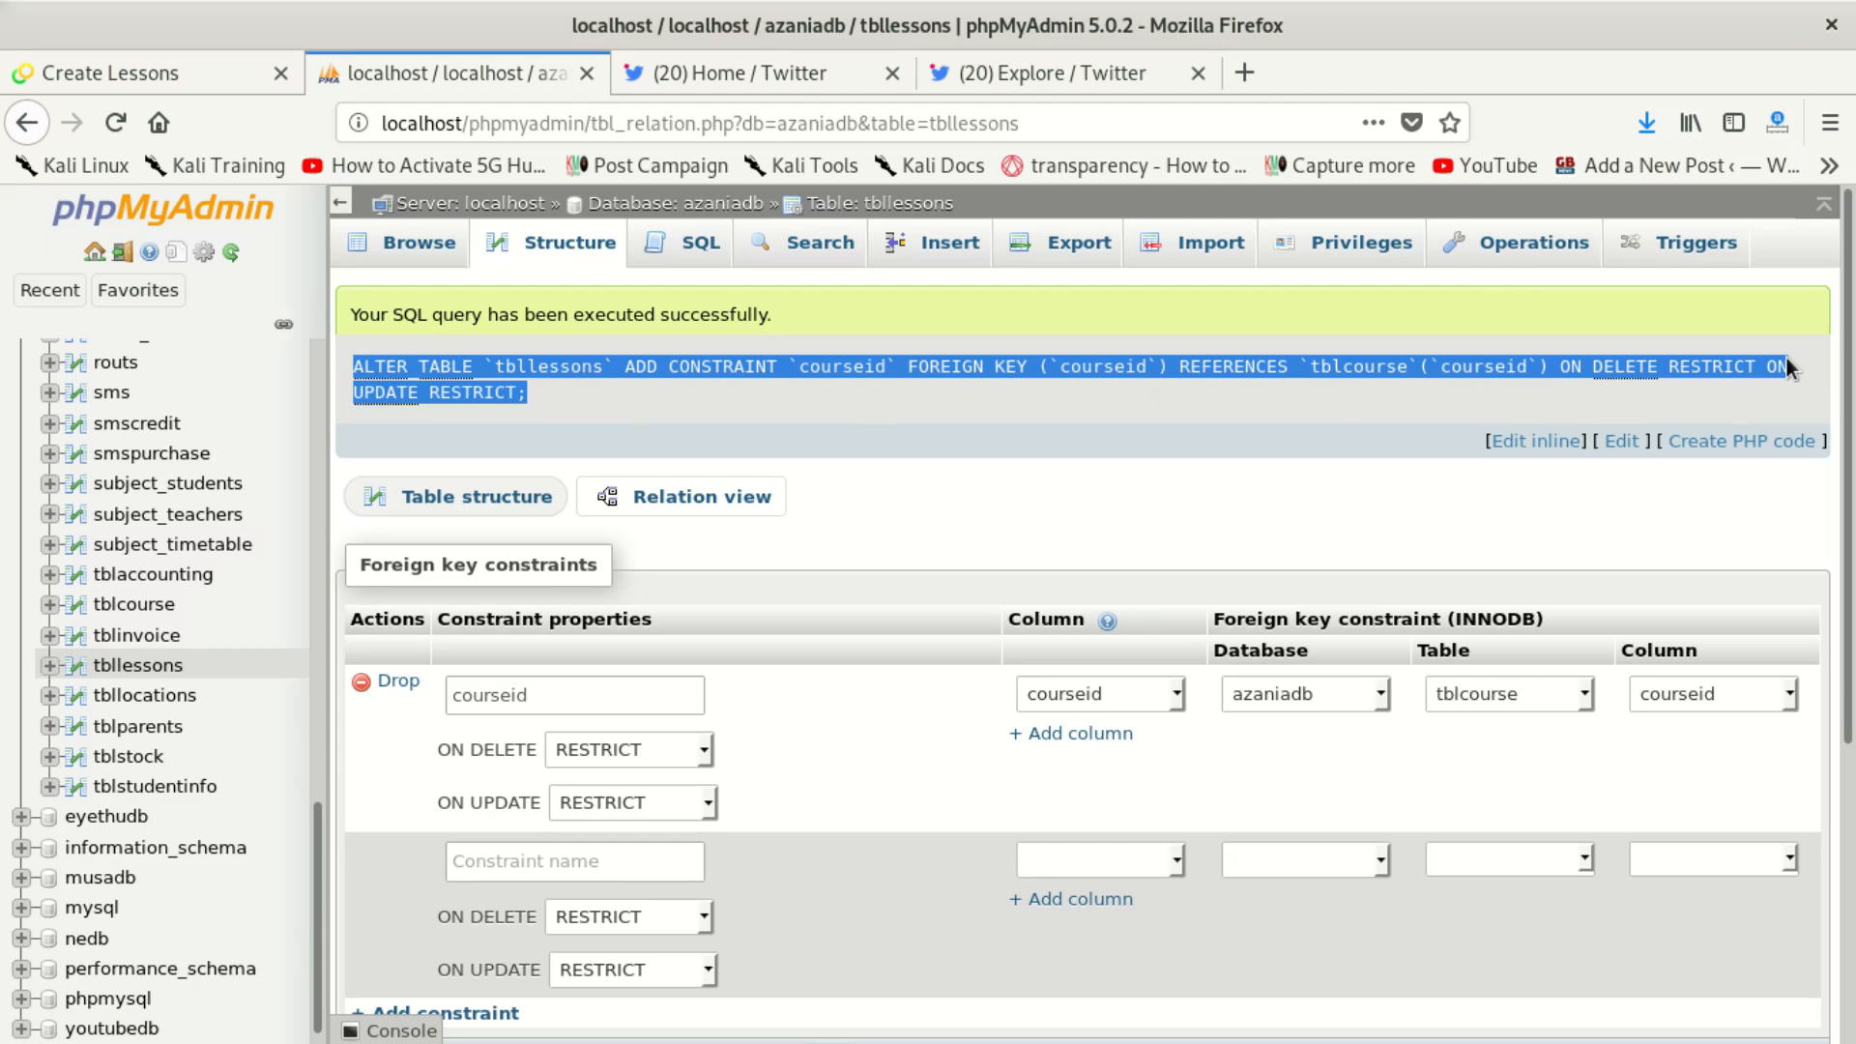
double_click(1351, 365)
double_click(1526, 367)
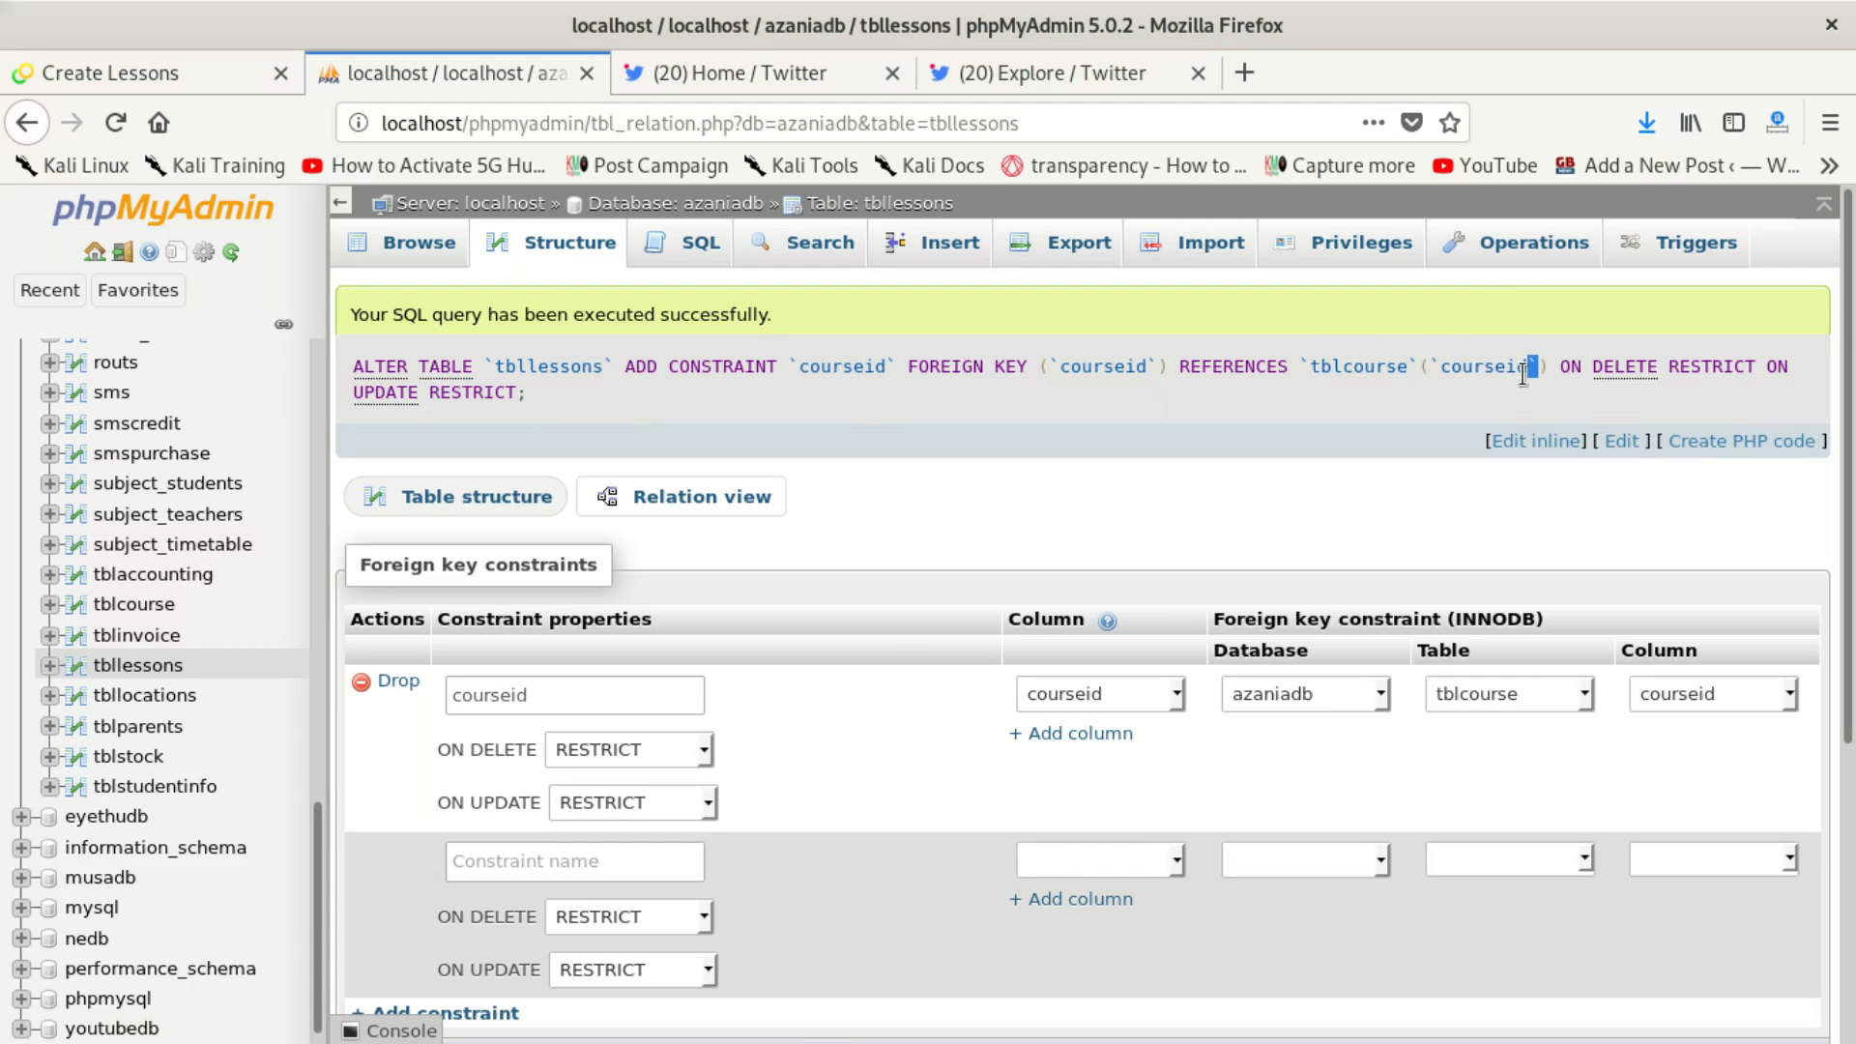
double_click(1484, 367)
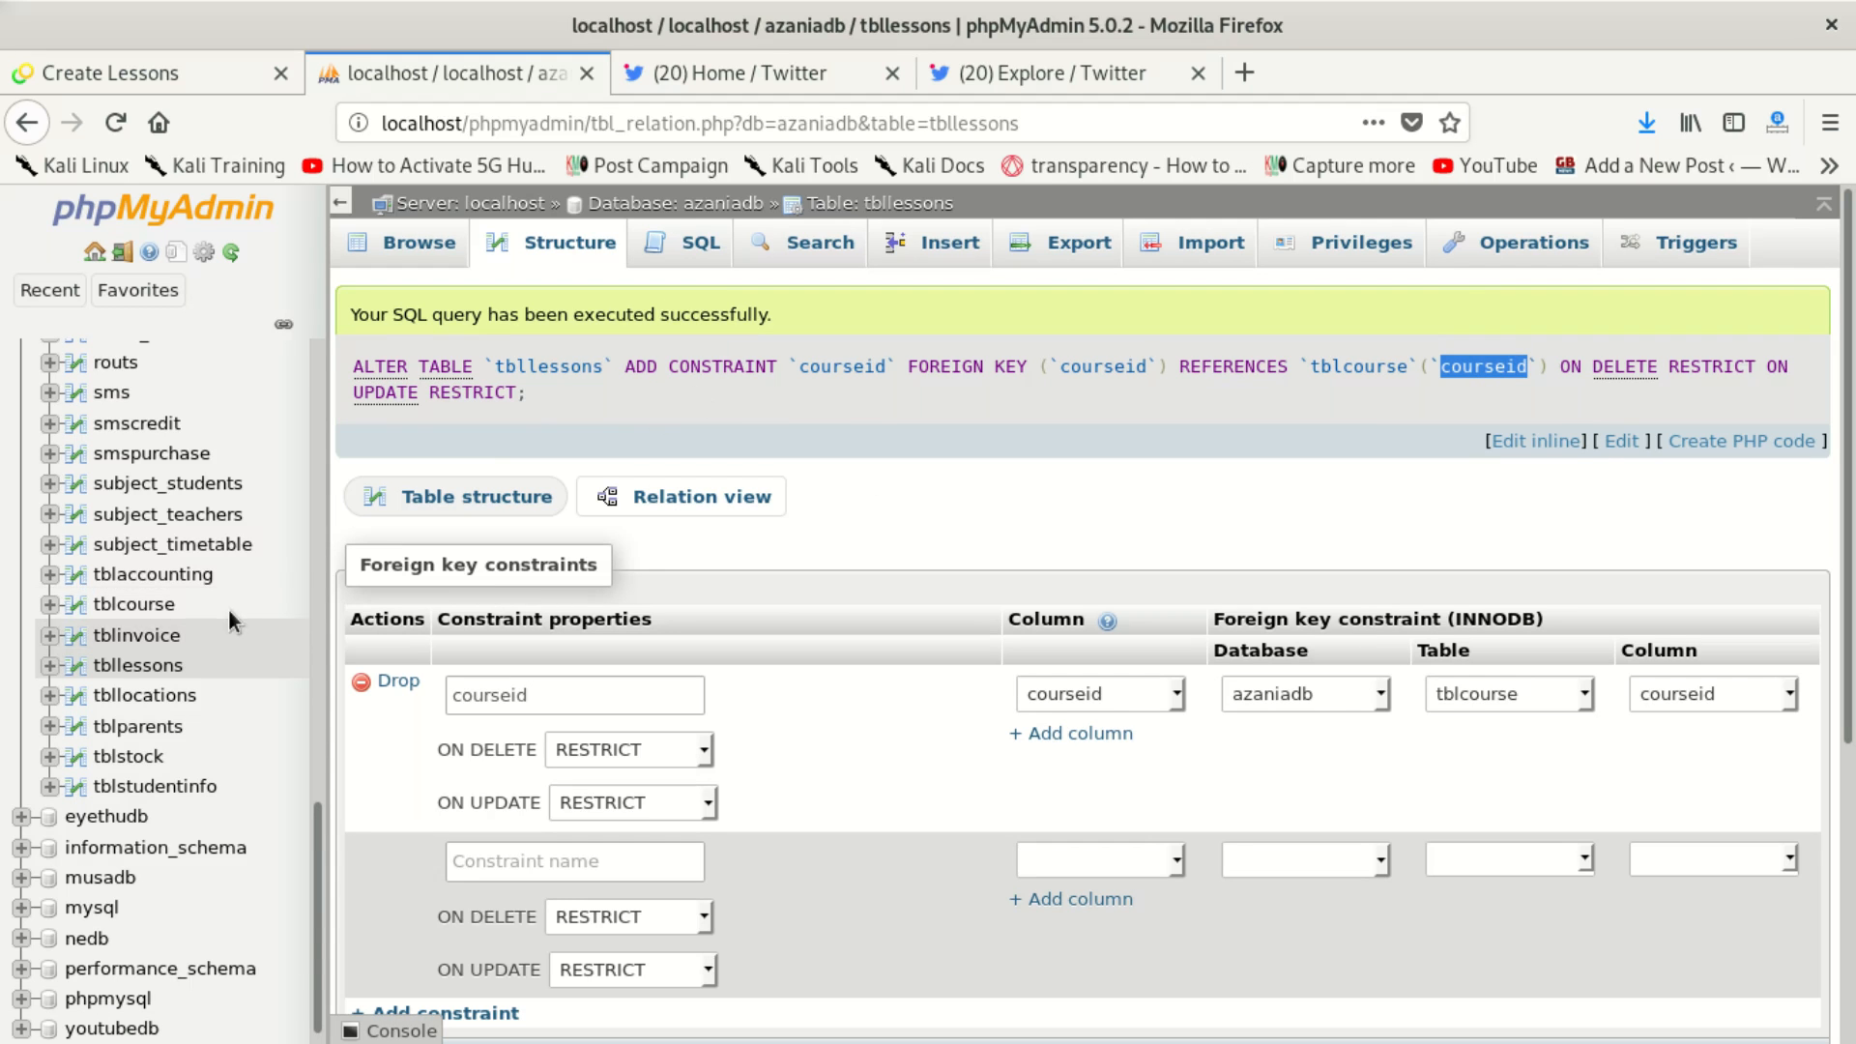
left_click(140, 606)
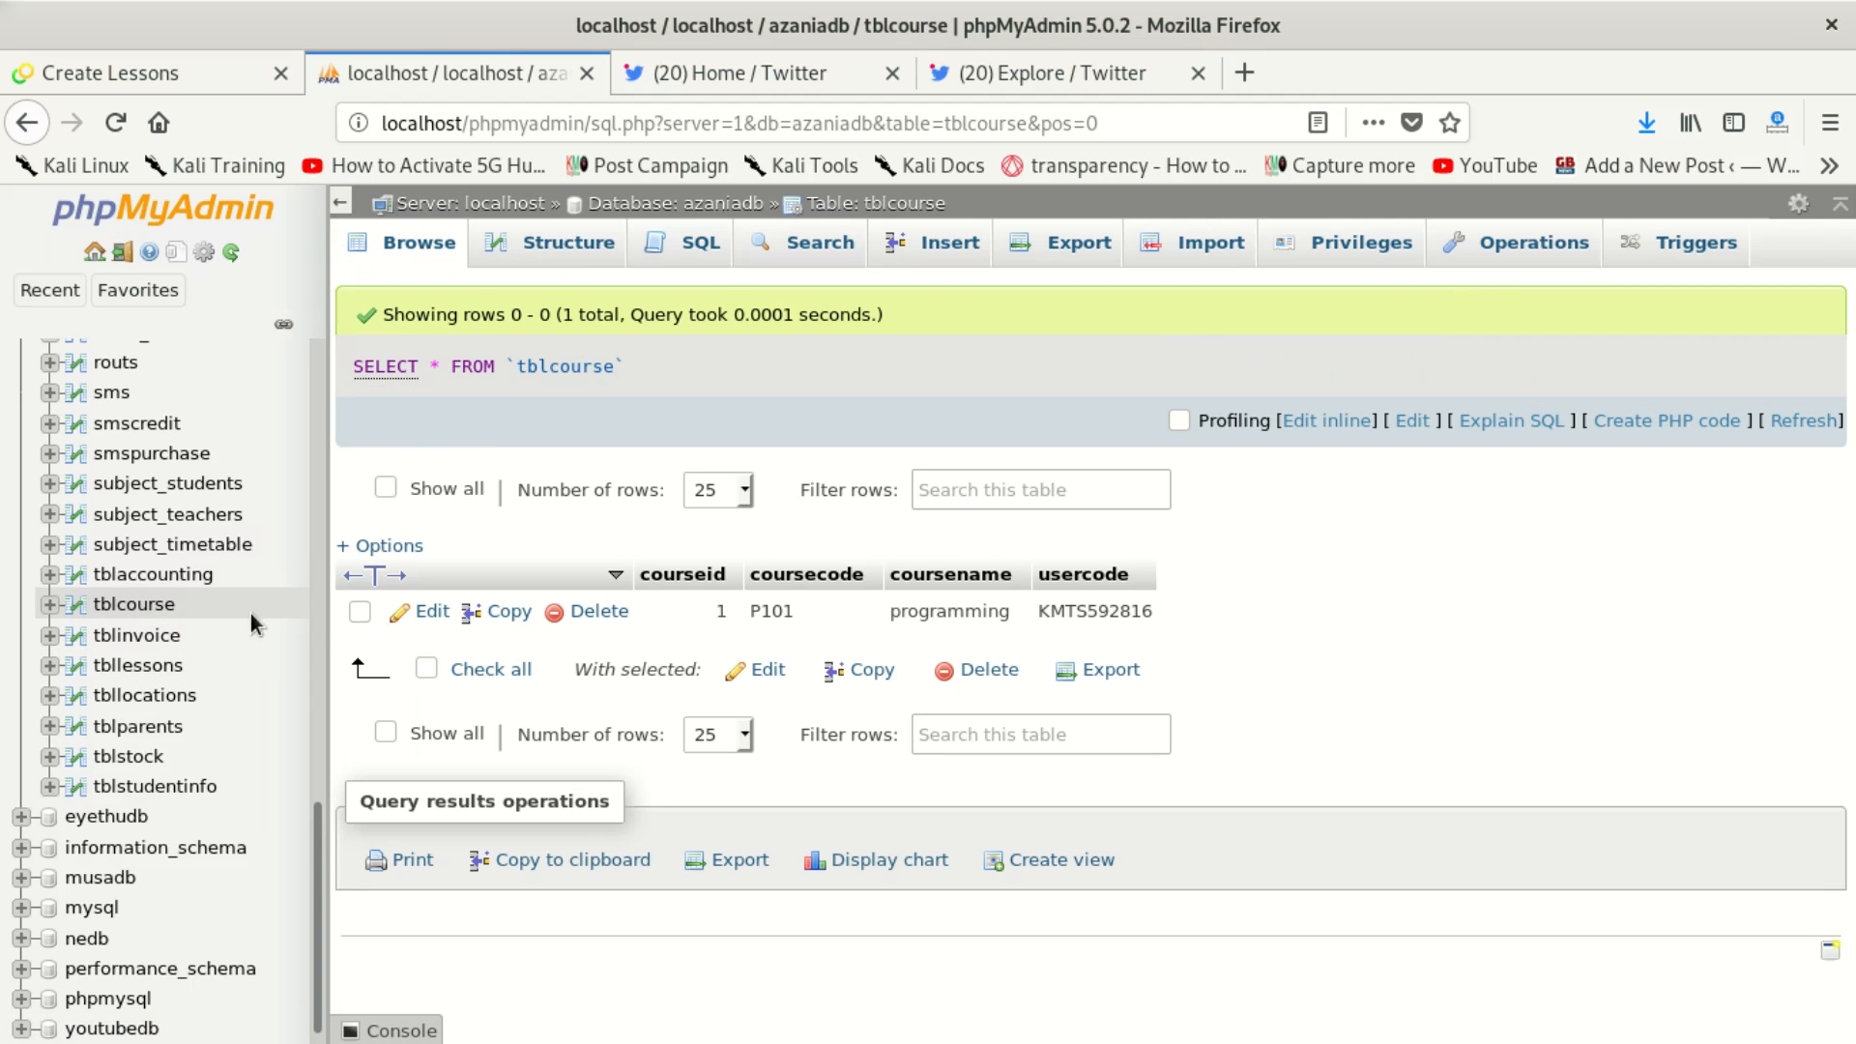
Step: Try to set courseid to 2 for the tbllessons record with lessonid 1 to test the foreign key constraint
left_click(138, 697)
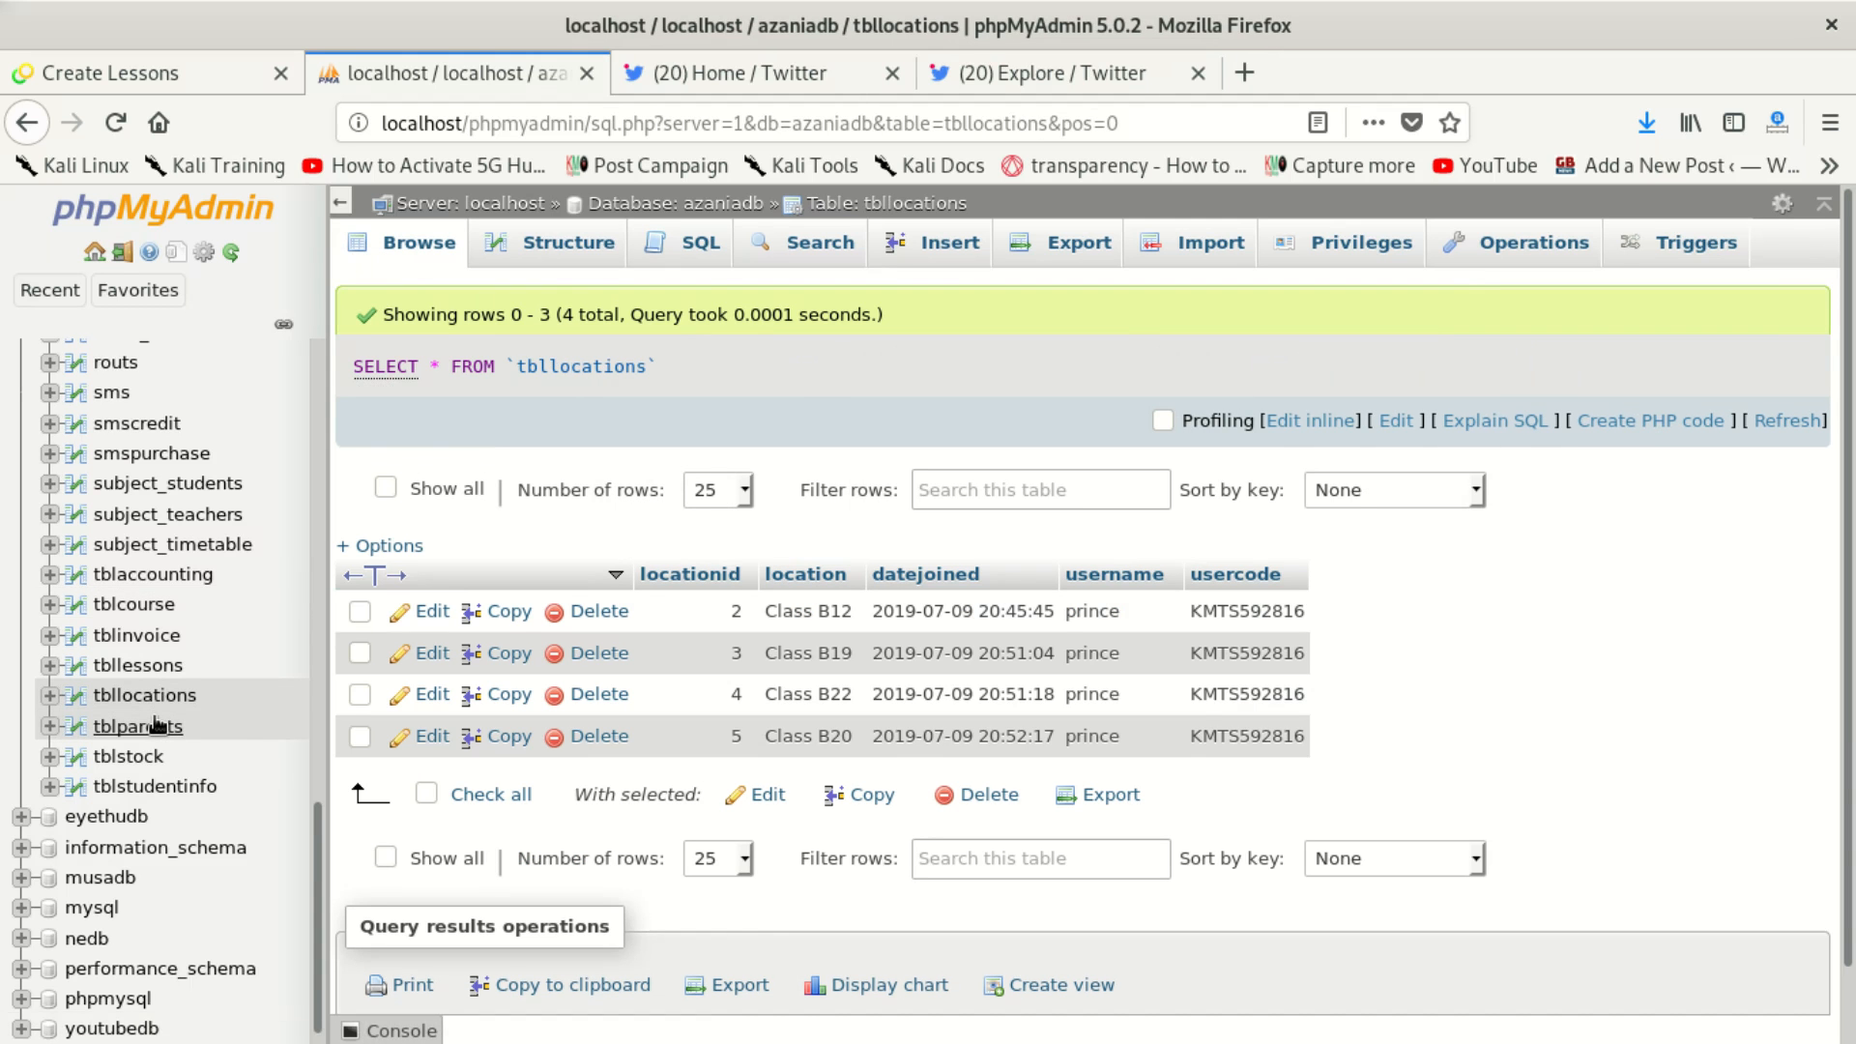
left_click(138, 665)
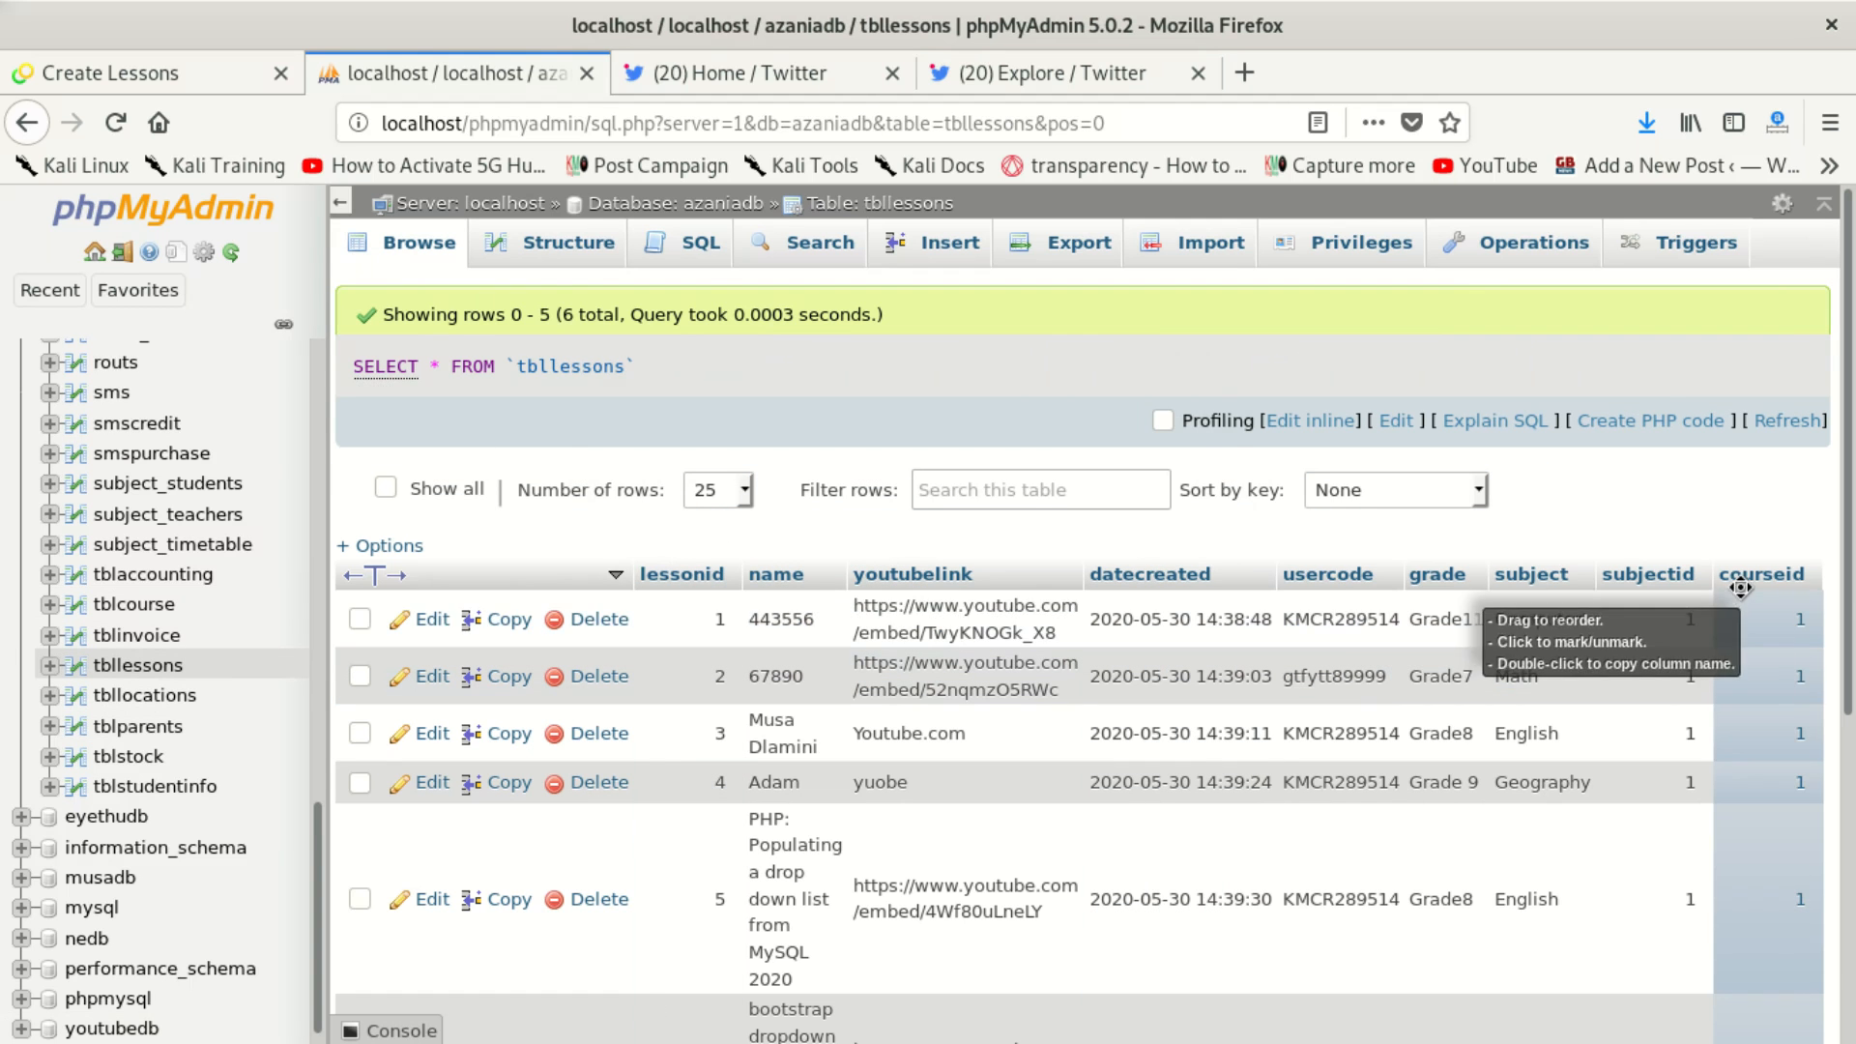
double_click(1796, 621)
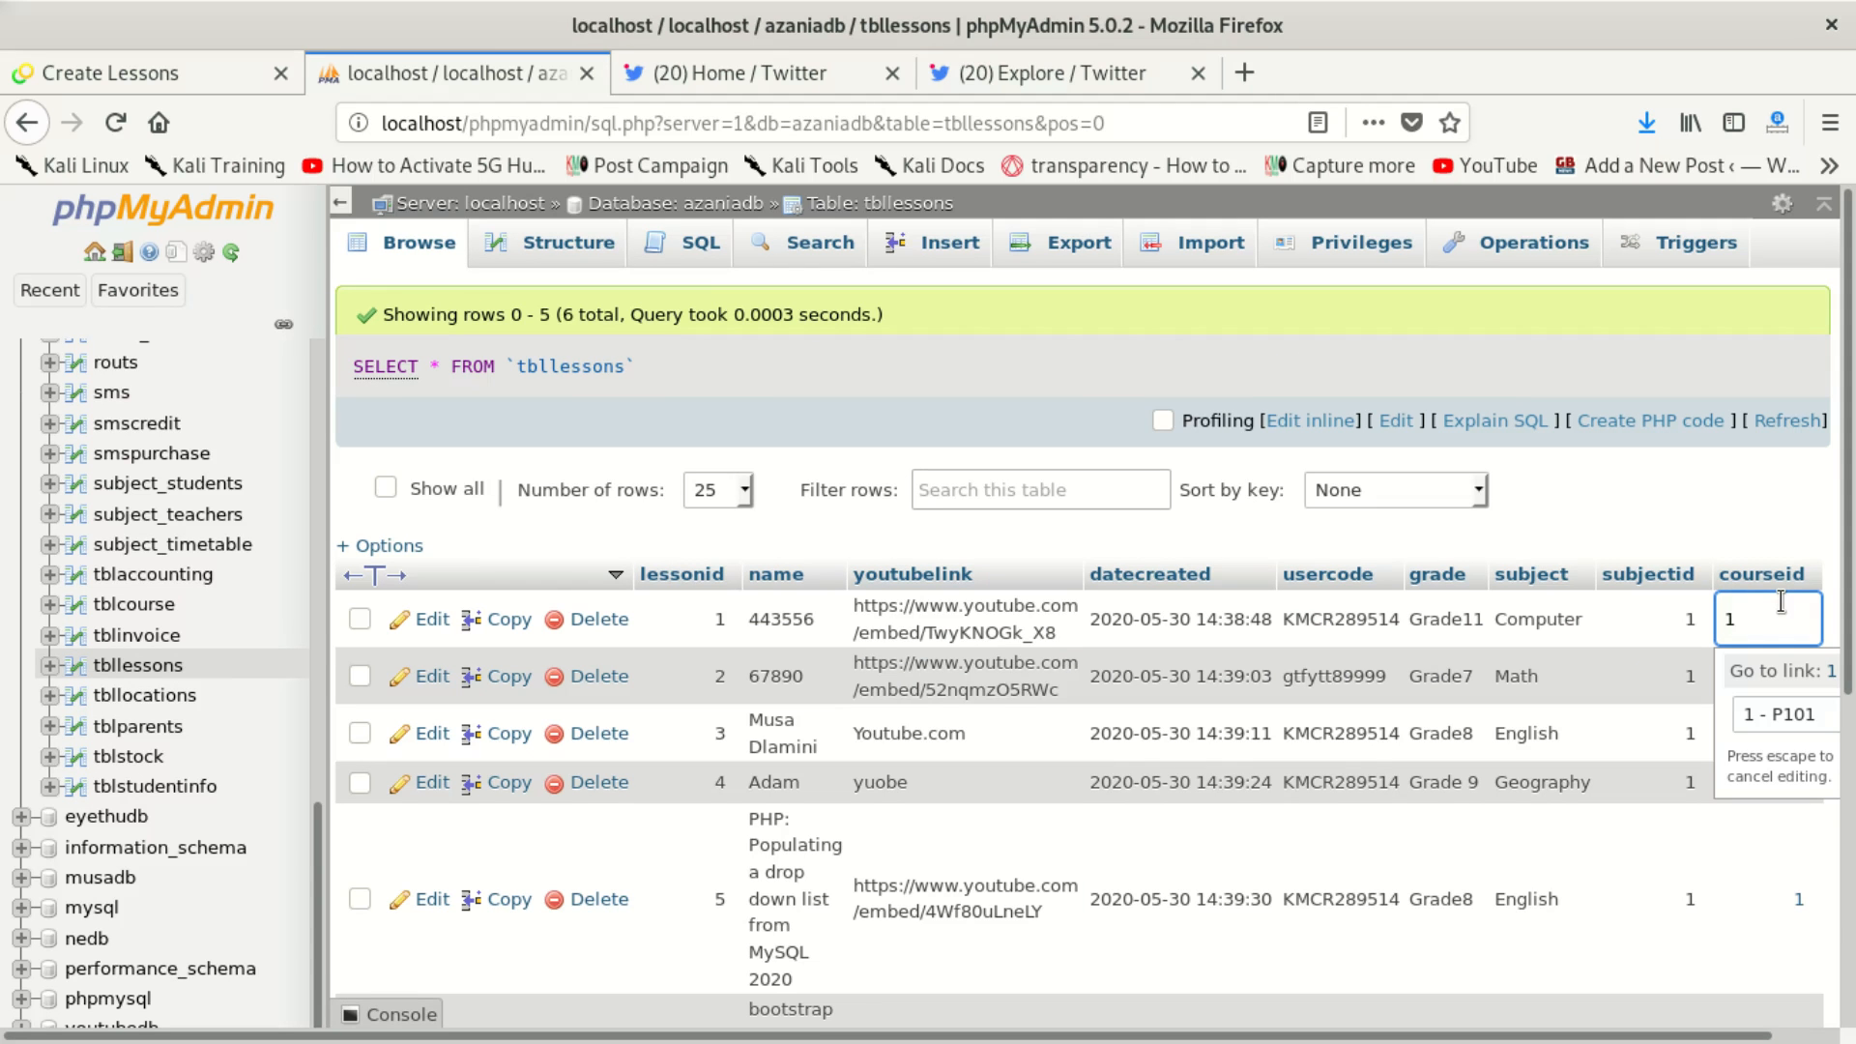
type("2")
left_click(1522, 700)
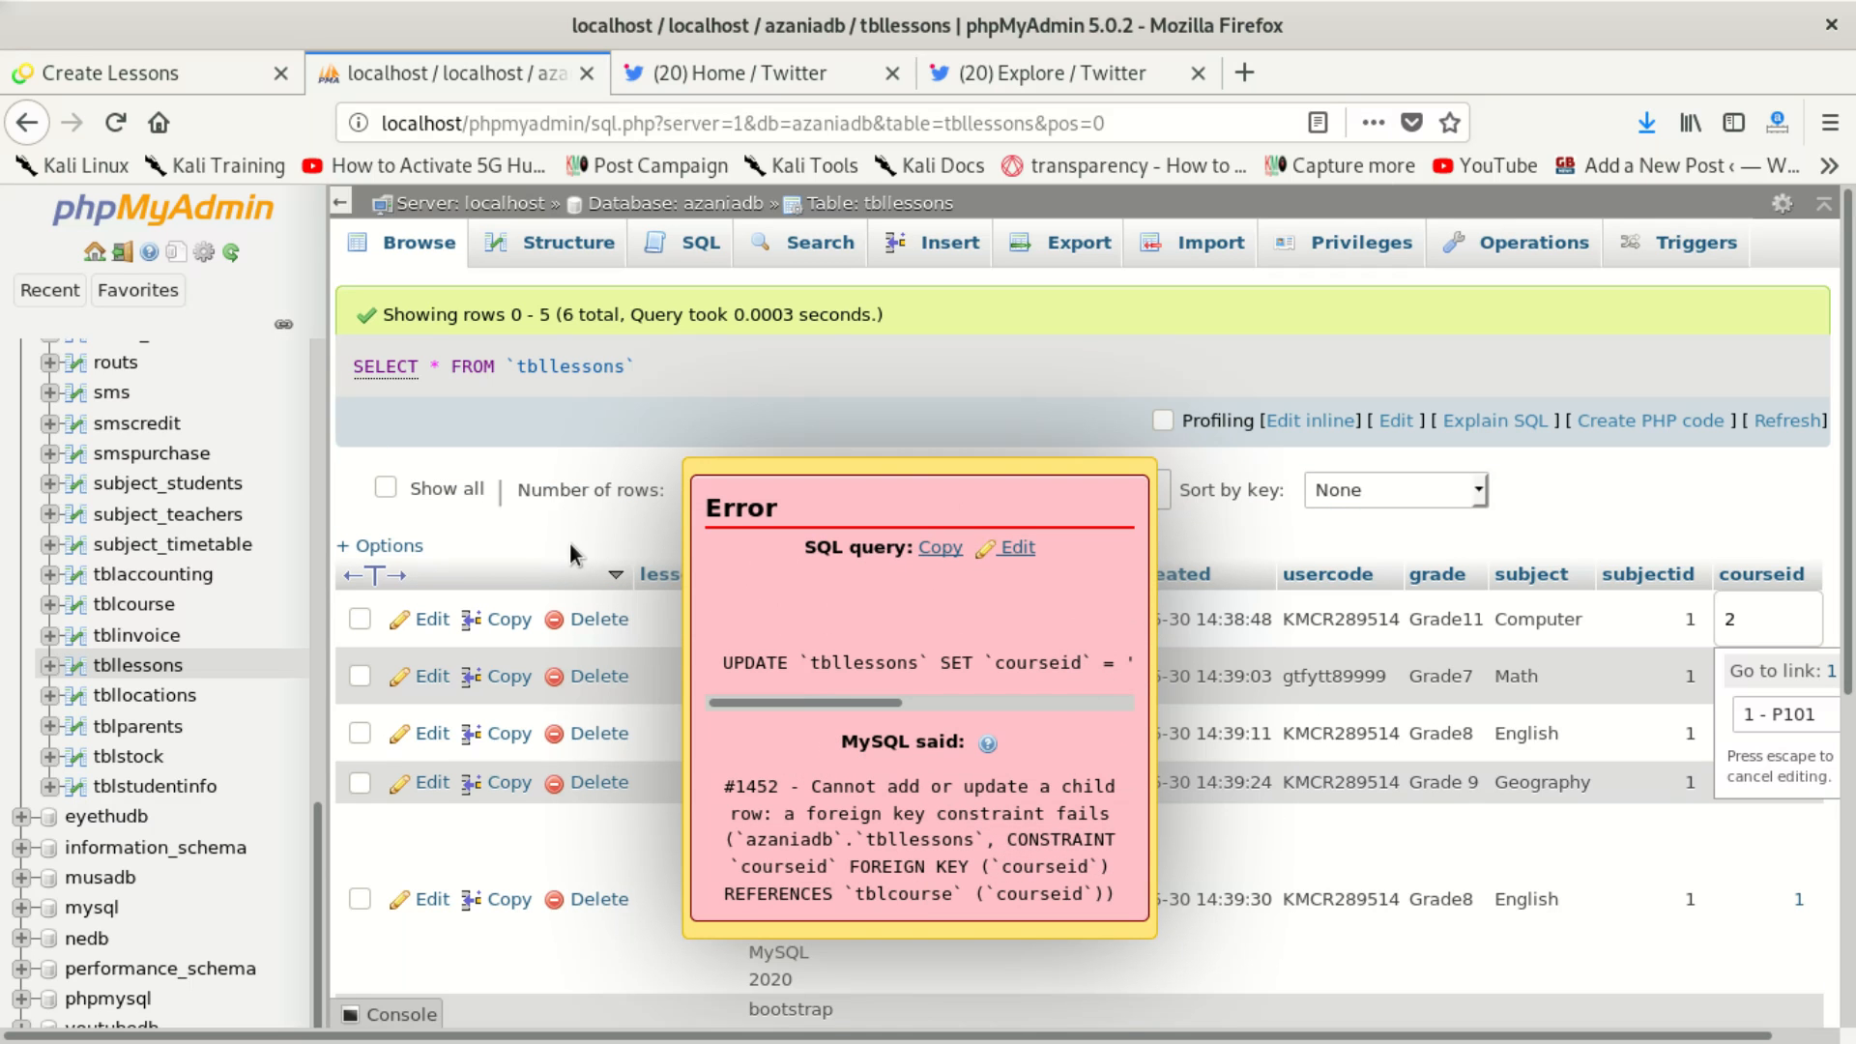
left_click_drag(858, 704, 862, 705)
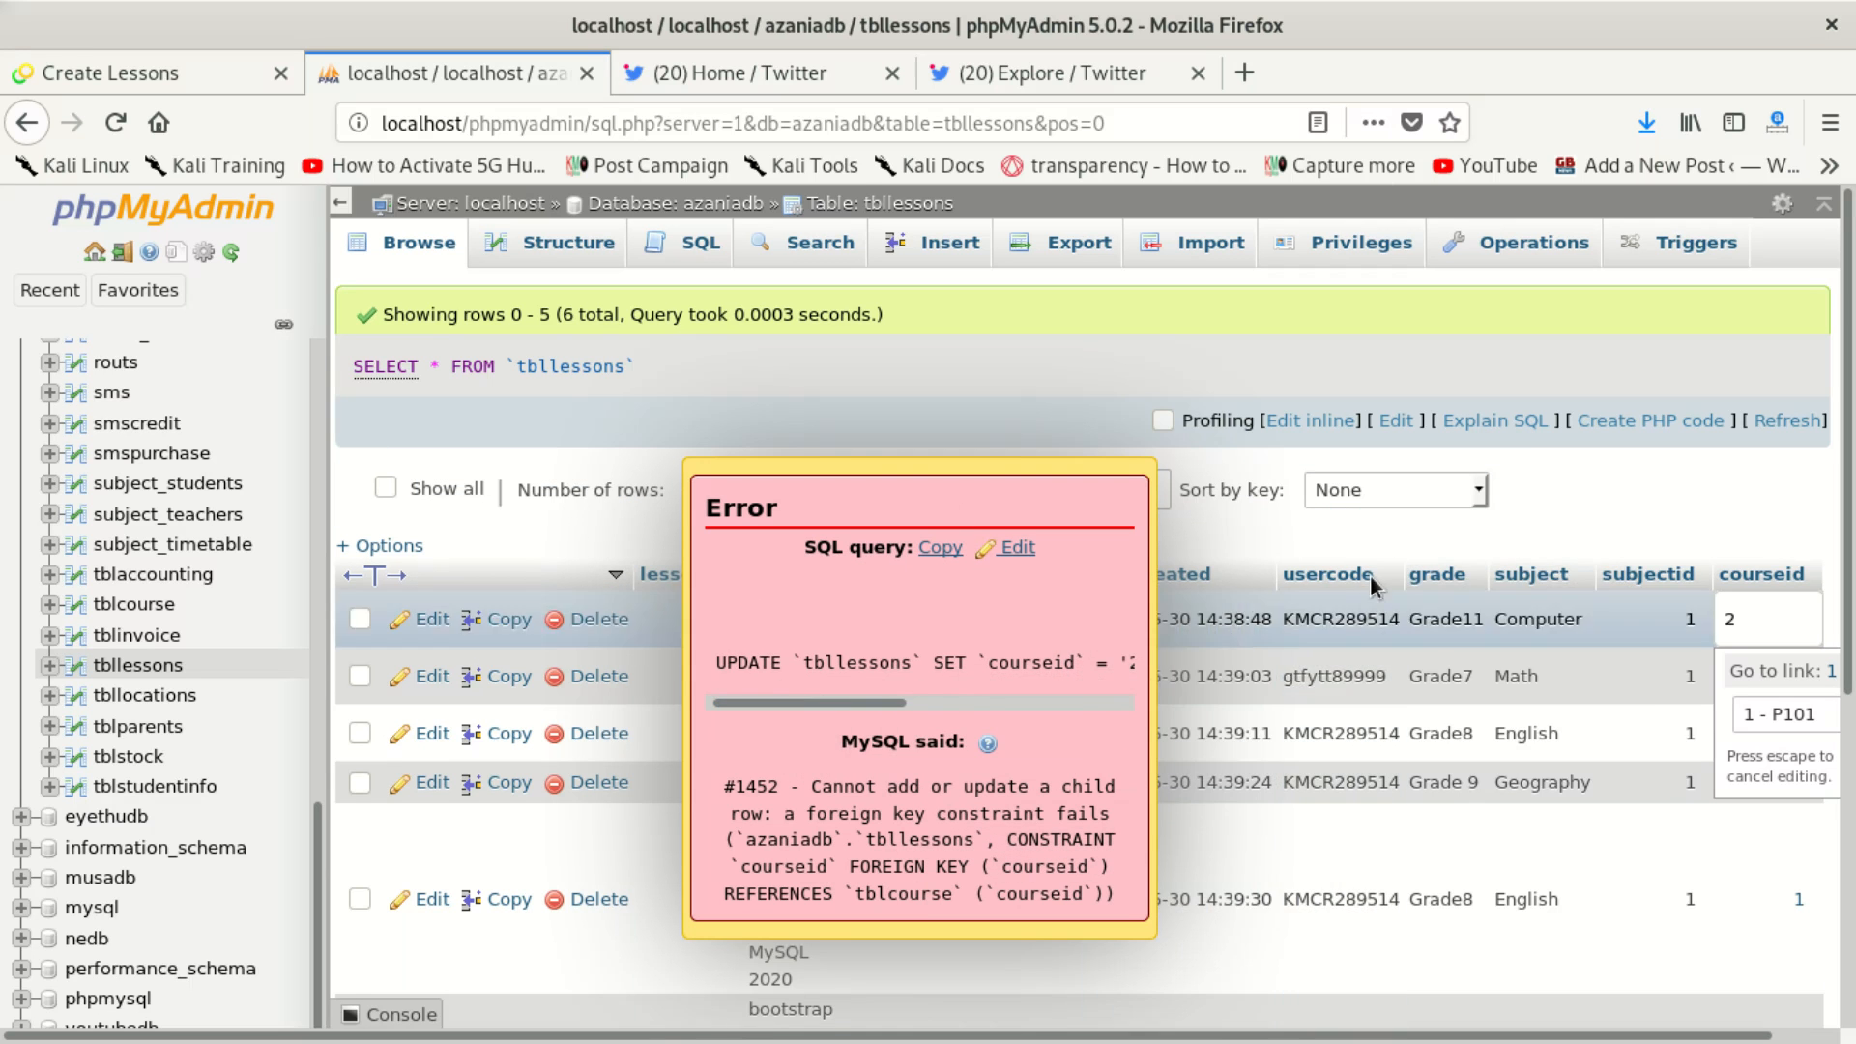
left_click(952, 553)
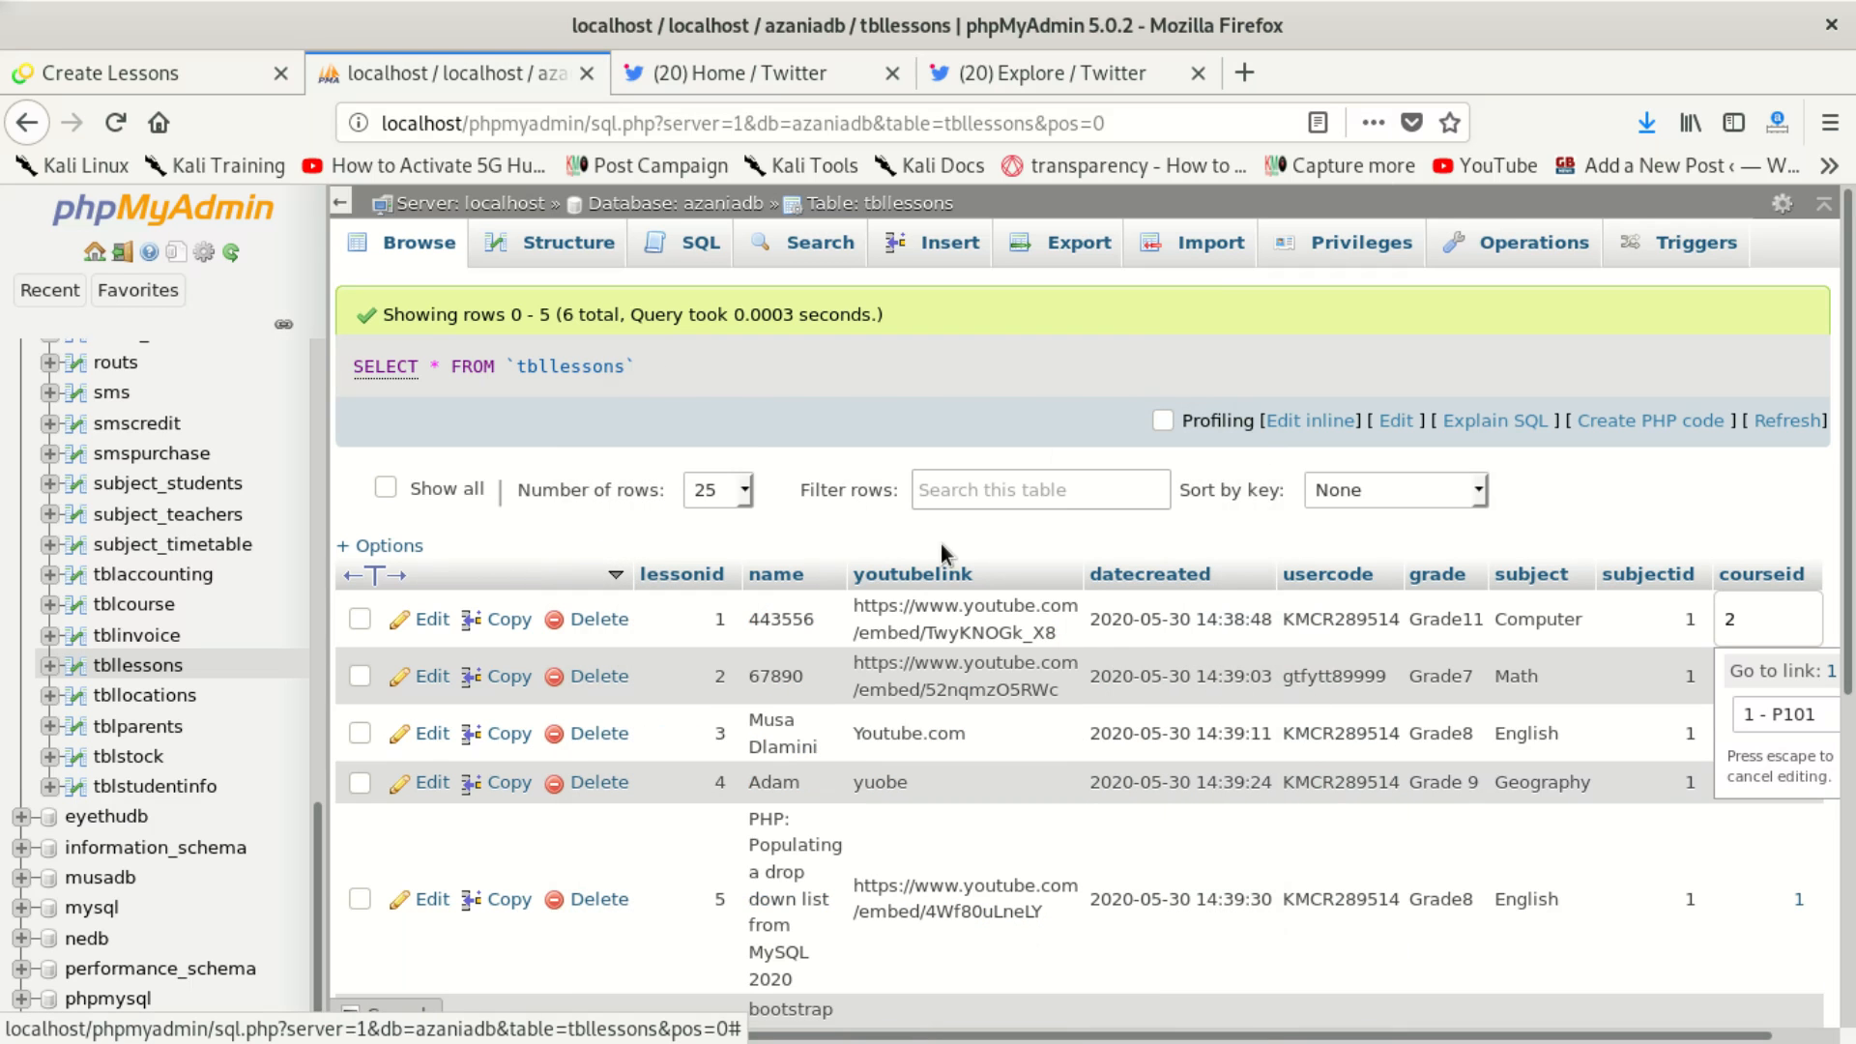
Step: Compare the course ids available in tblcourse with the courseid values in tbllessons
left_click(137, 606)
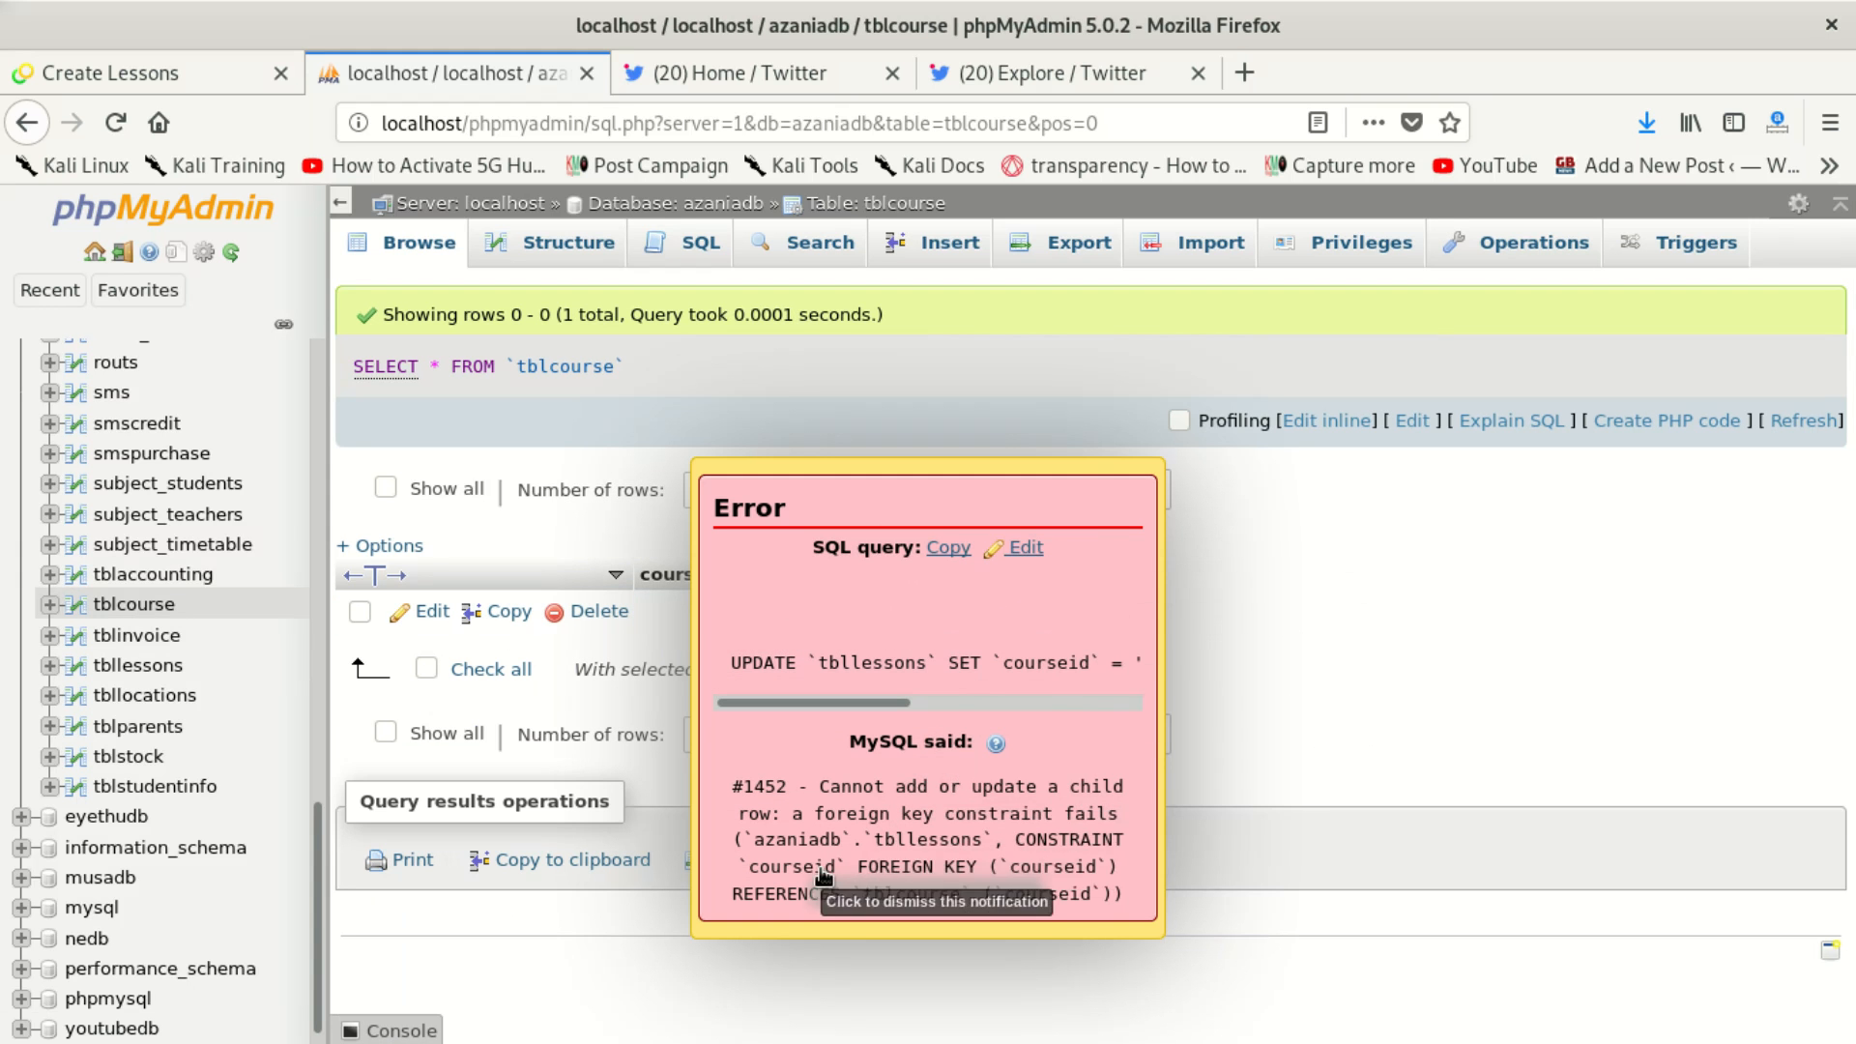
left_click(1100, 632)
left_click(875, 858)
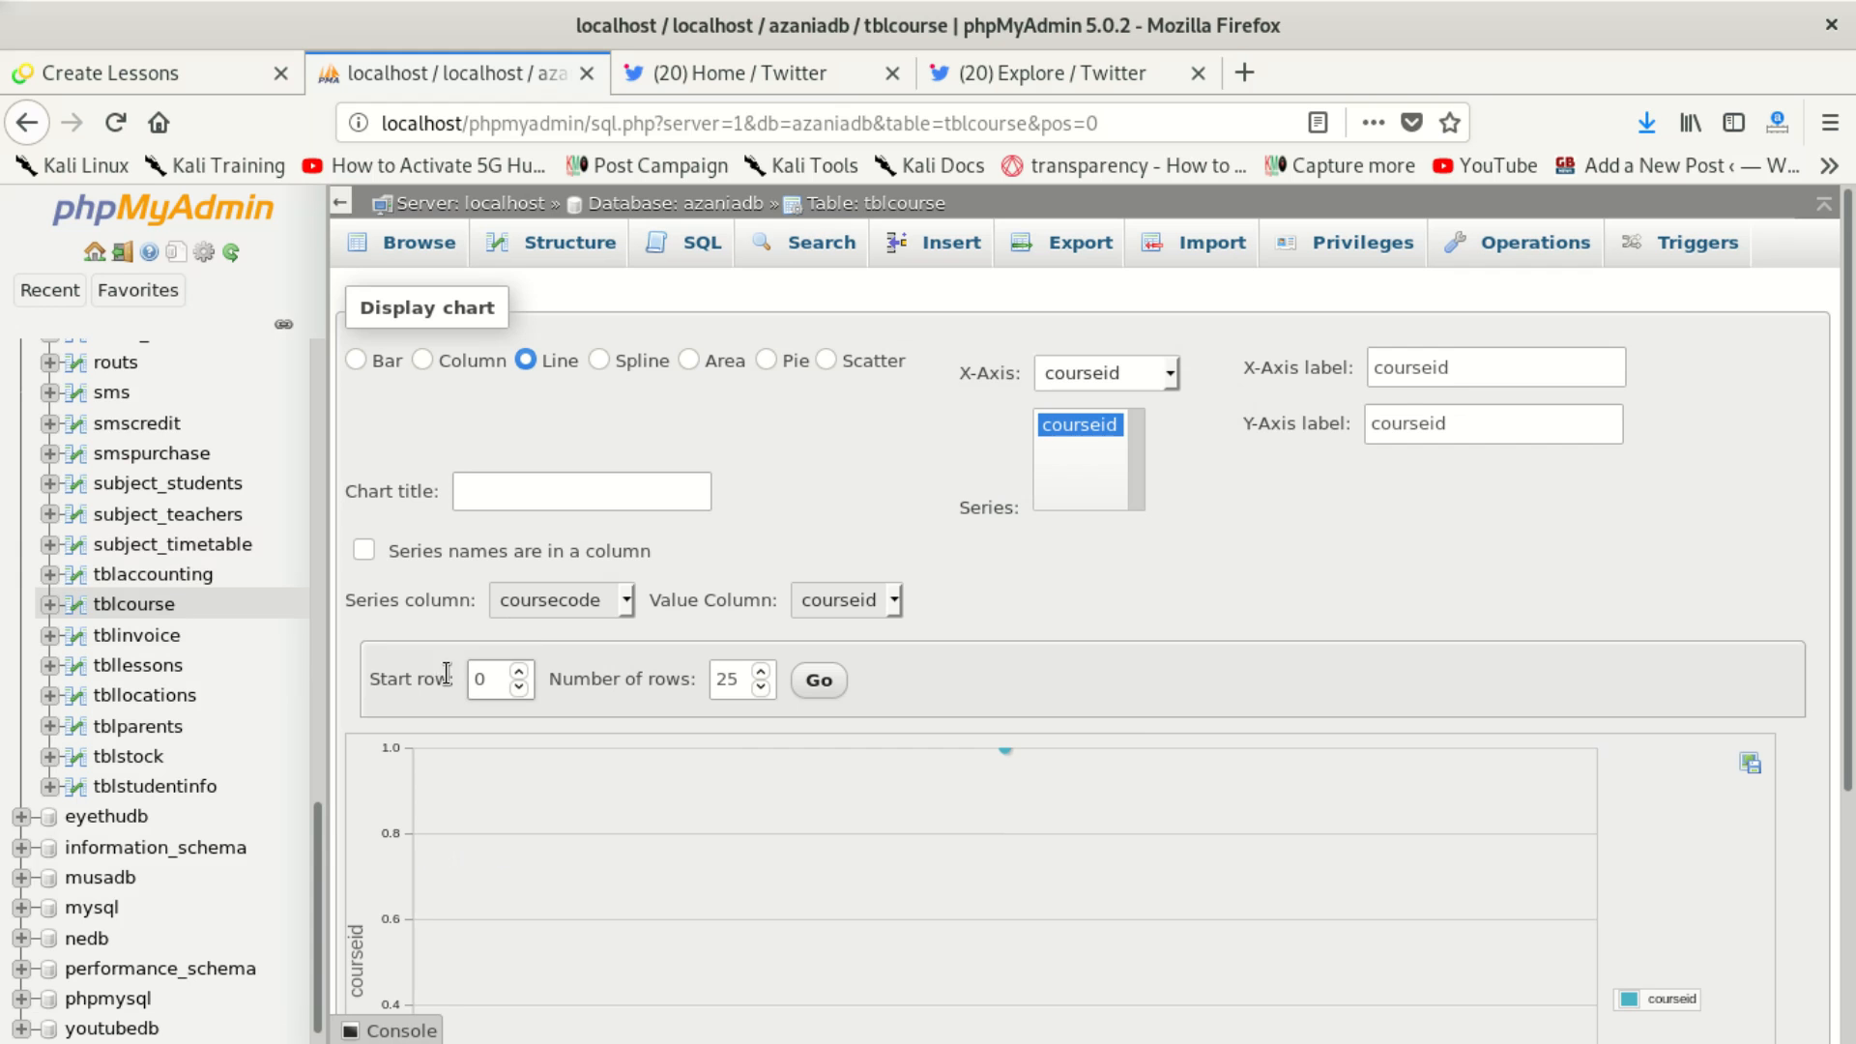
left_click(124, 605)
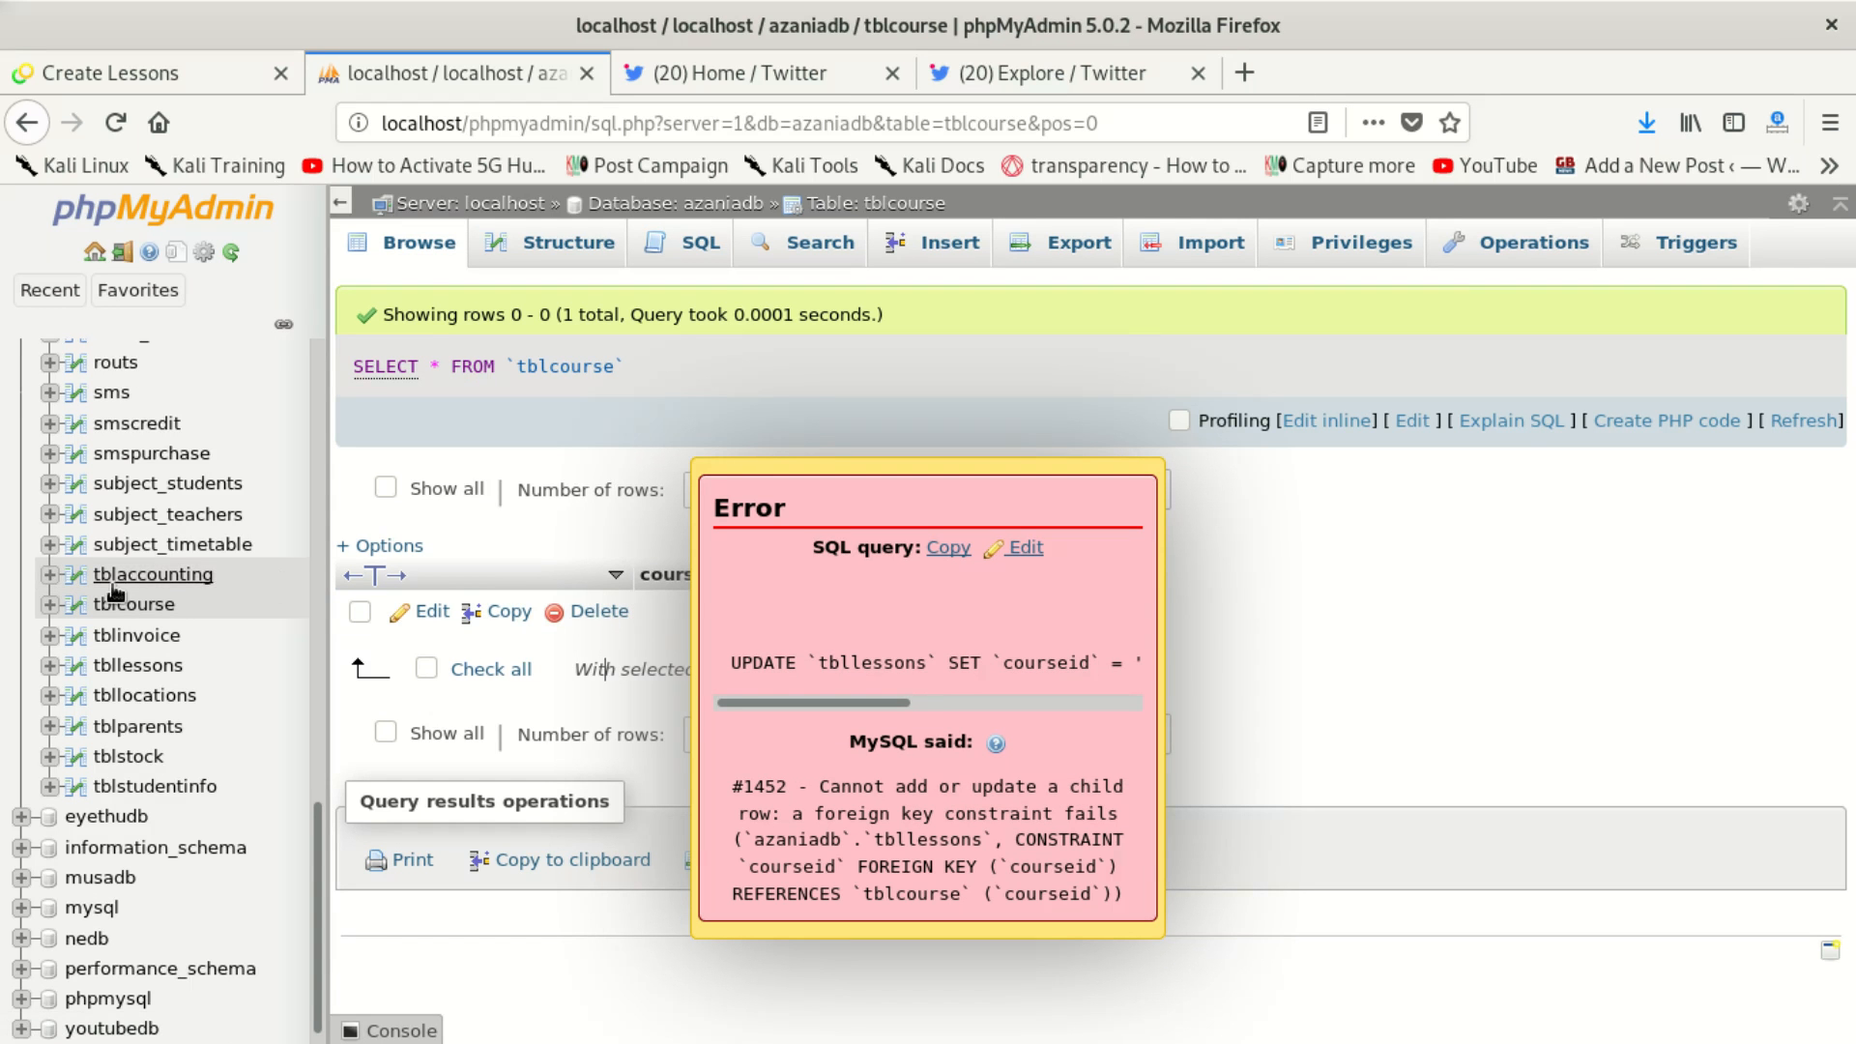
left_click(137, 665)
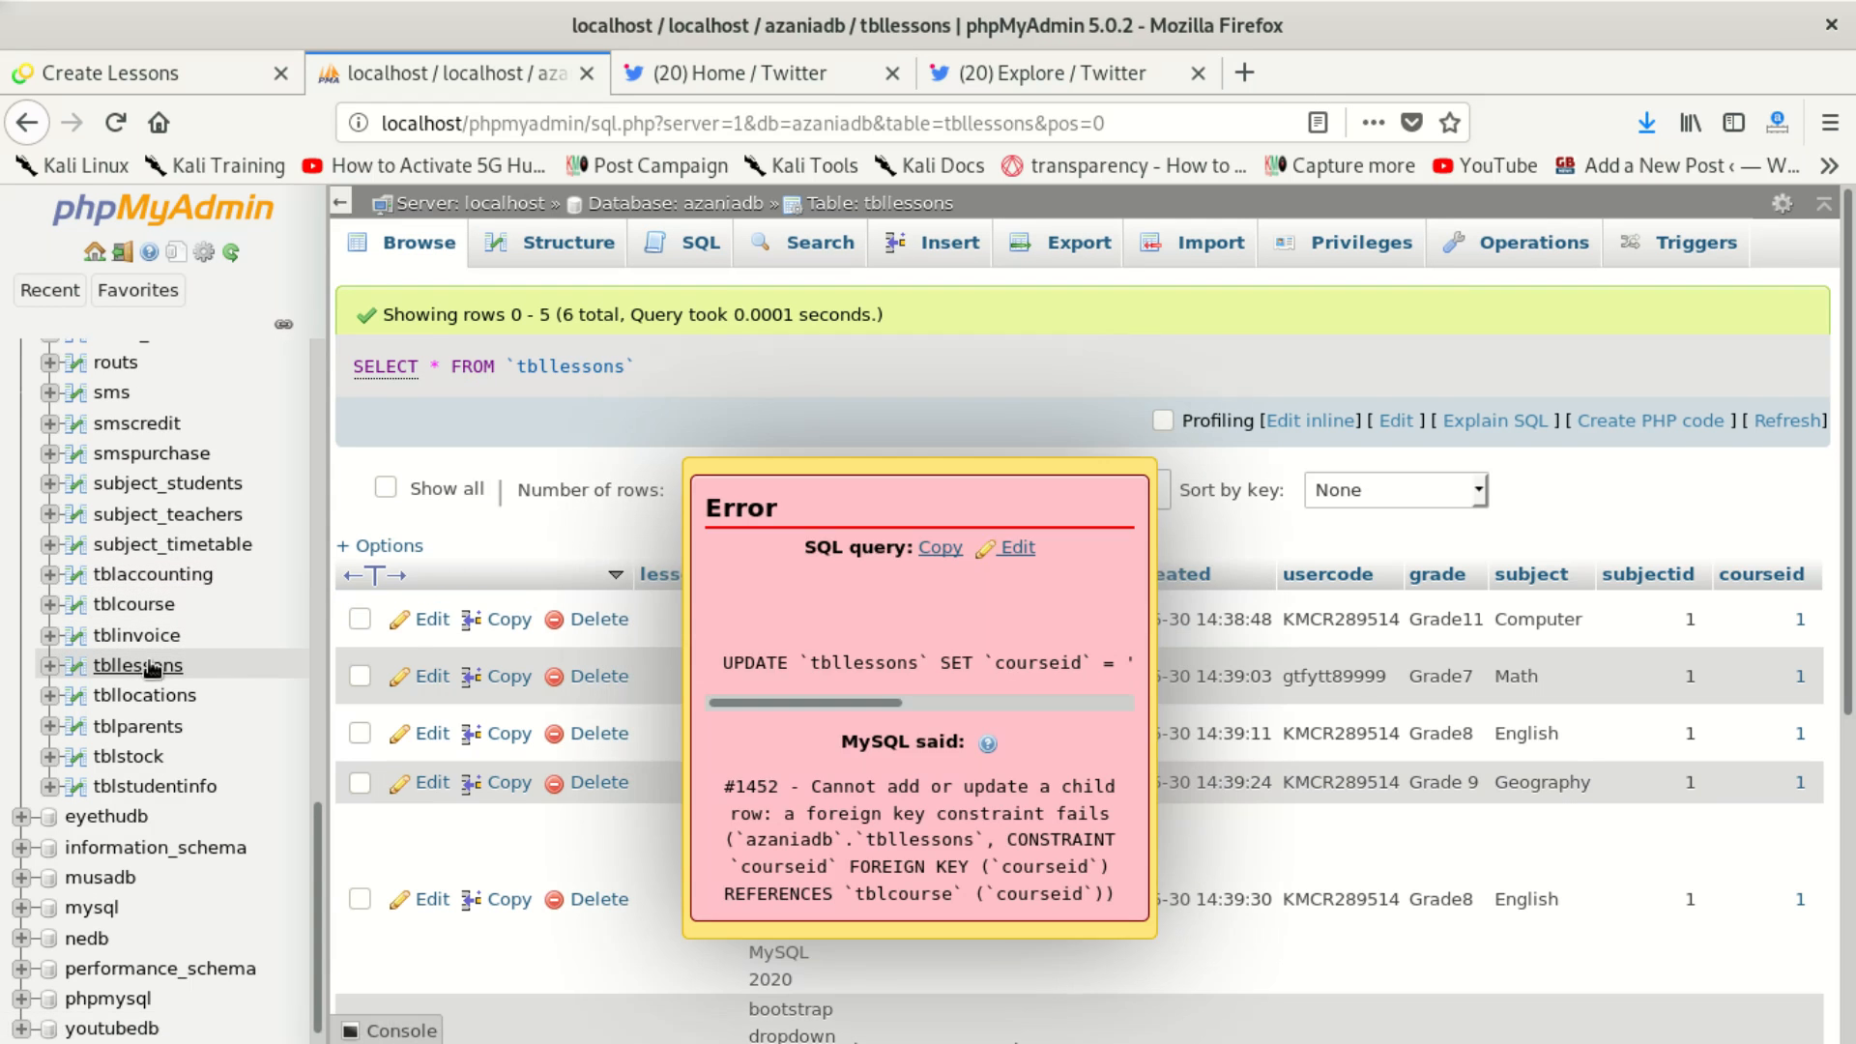
left_click(188, 696)
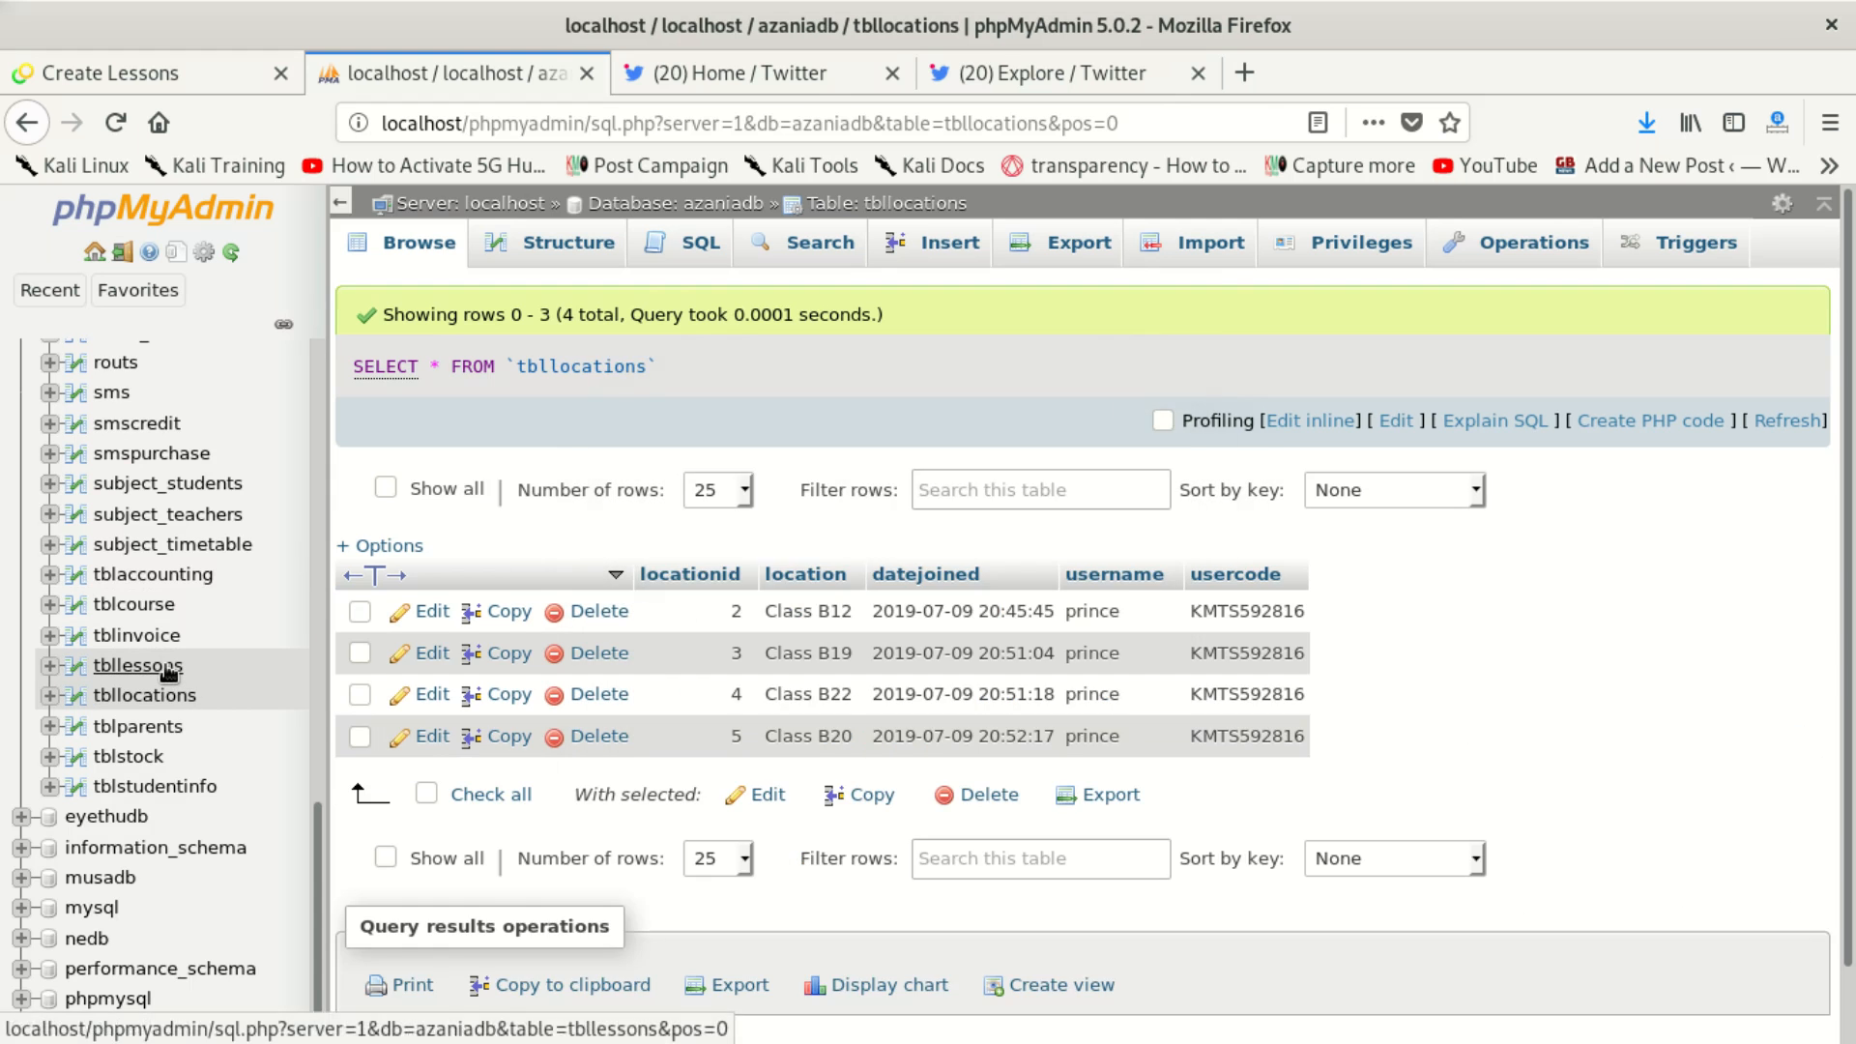
left_click(166, 667)
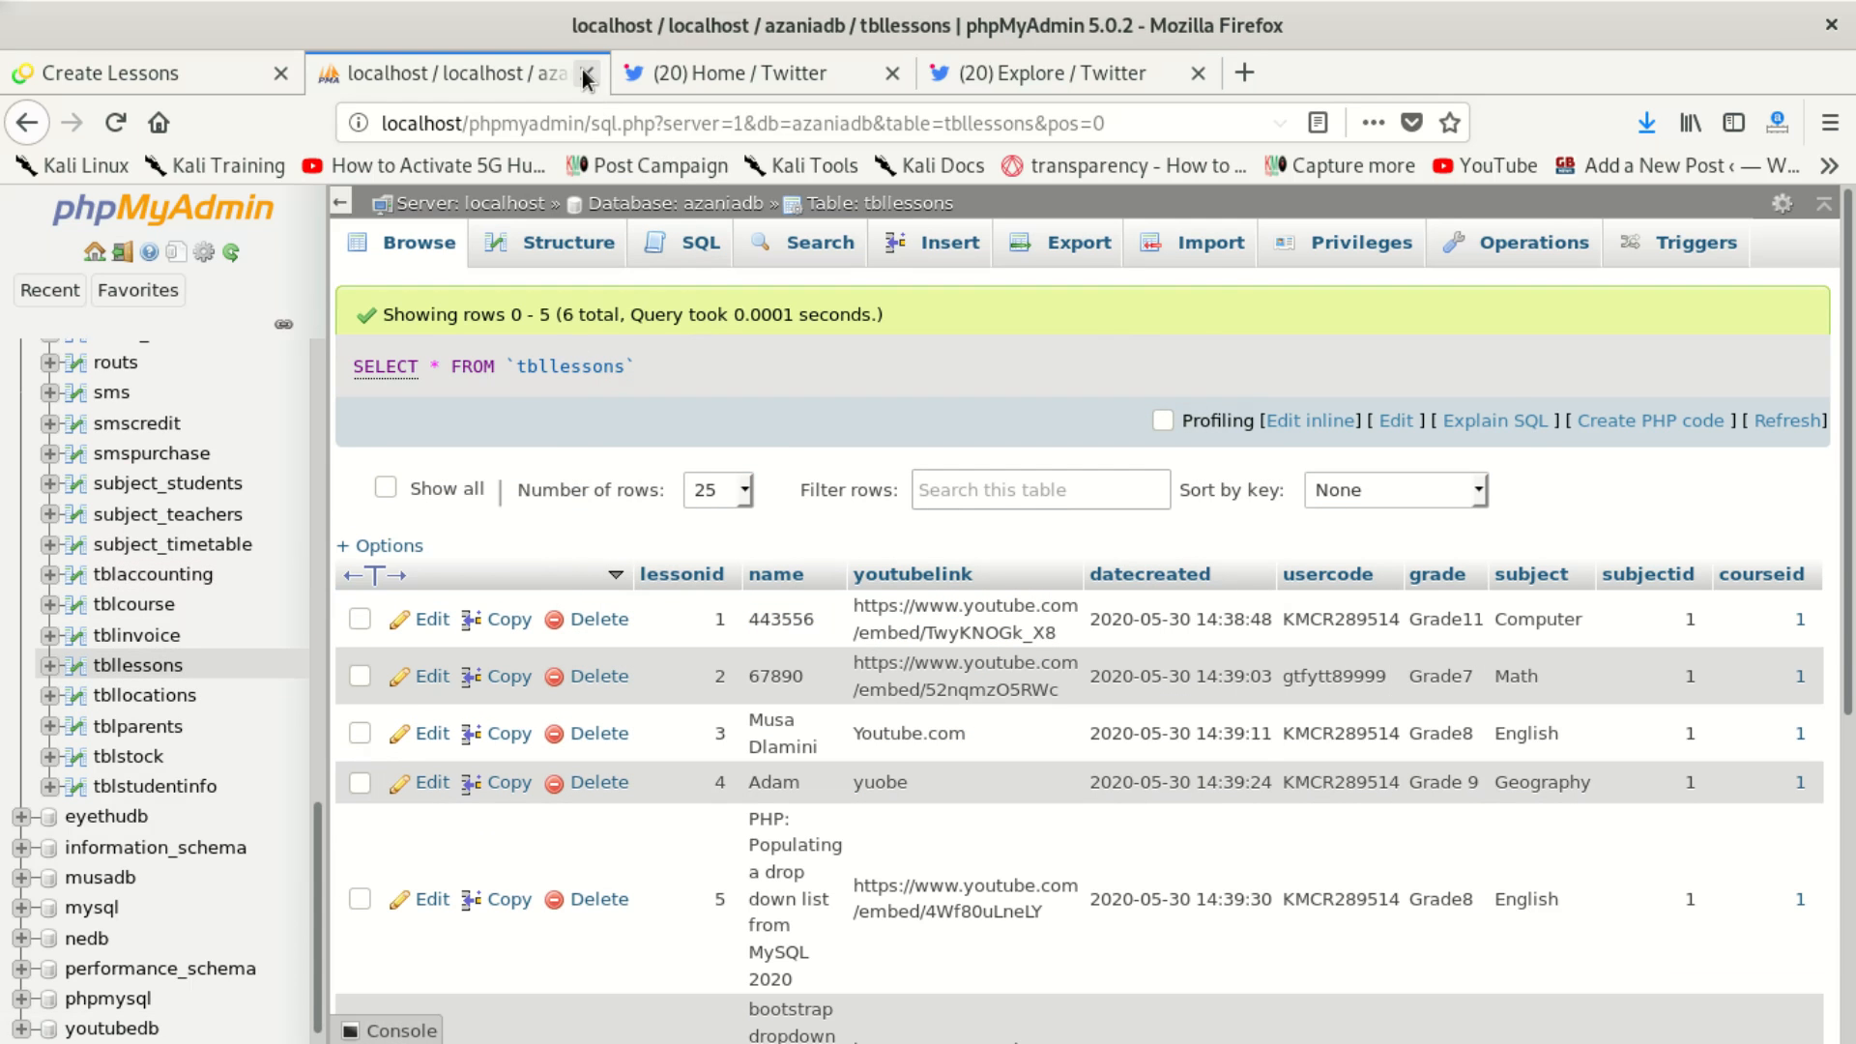
Step: Close the phpMyAdmin page, discarding unsaved data, and close the Twitter Explore page
left_click(586, 76)
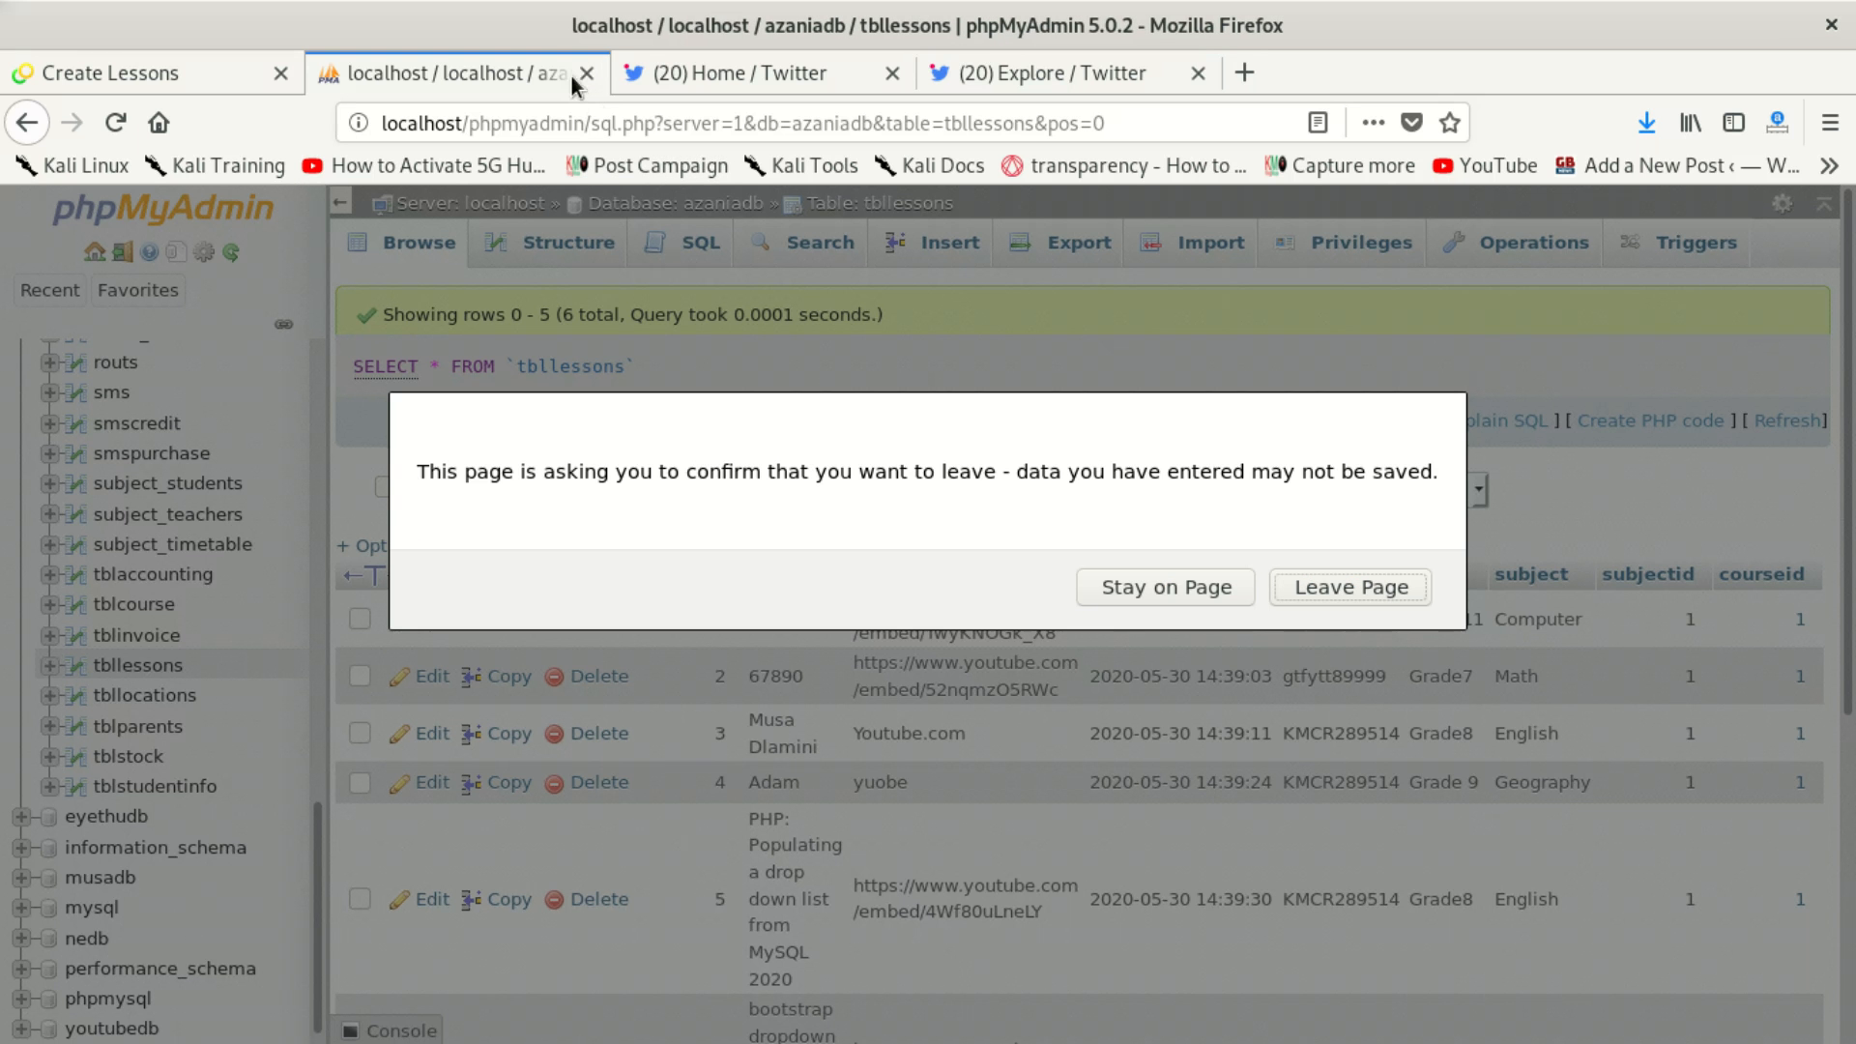
left_click(1326, 586)
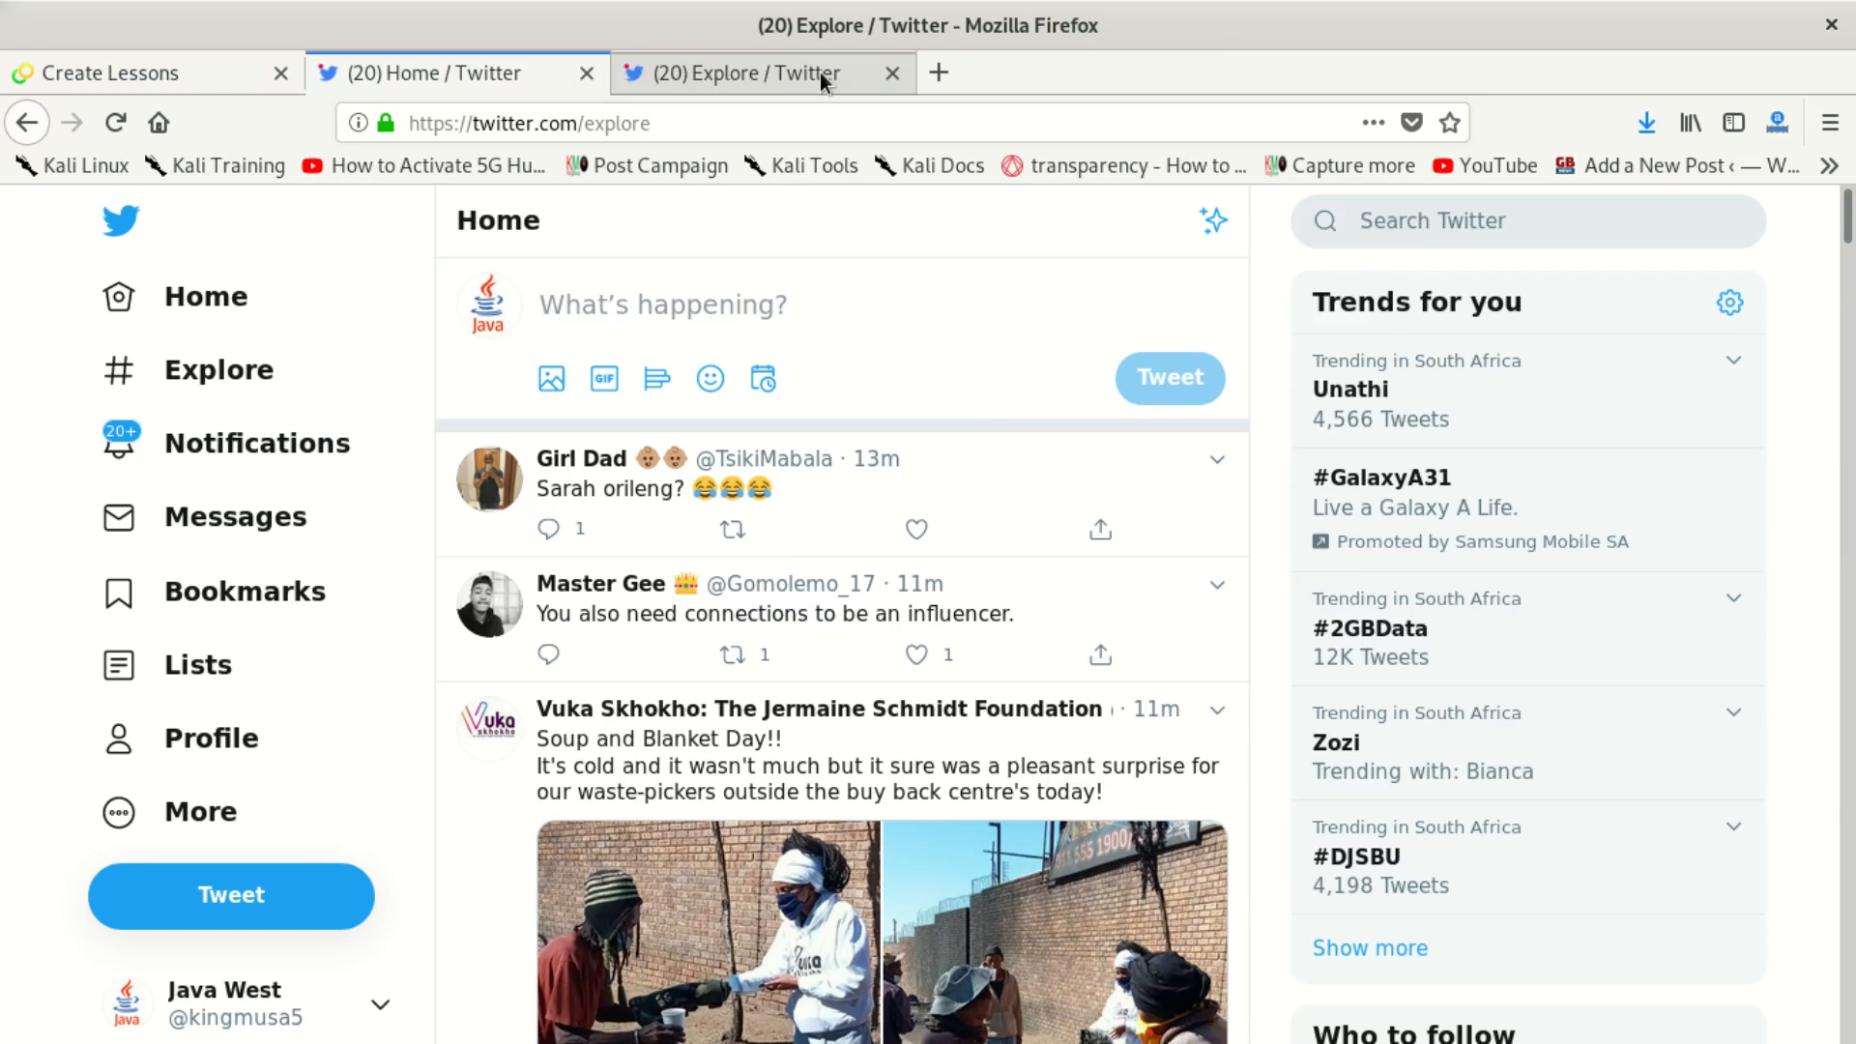
left_click(819, 72)
left_click(892, 73)
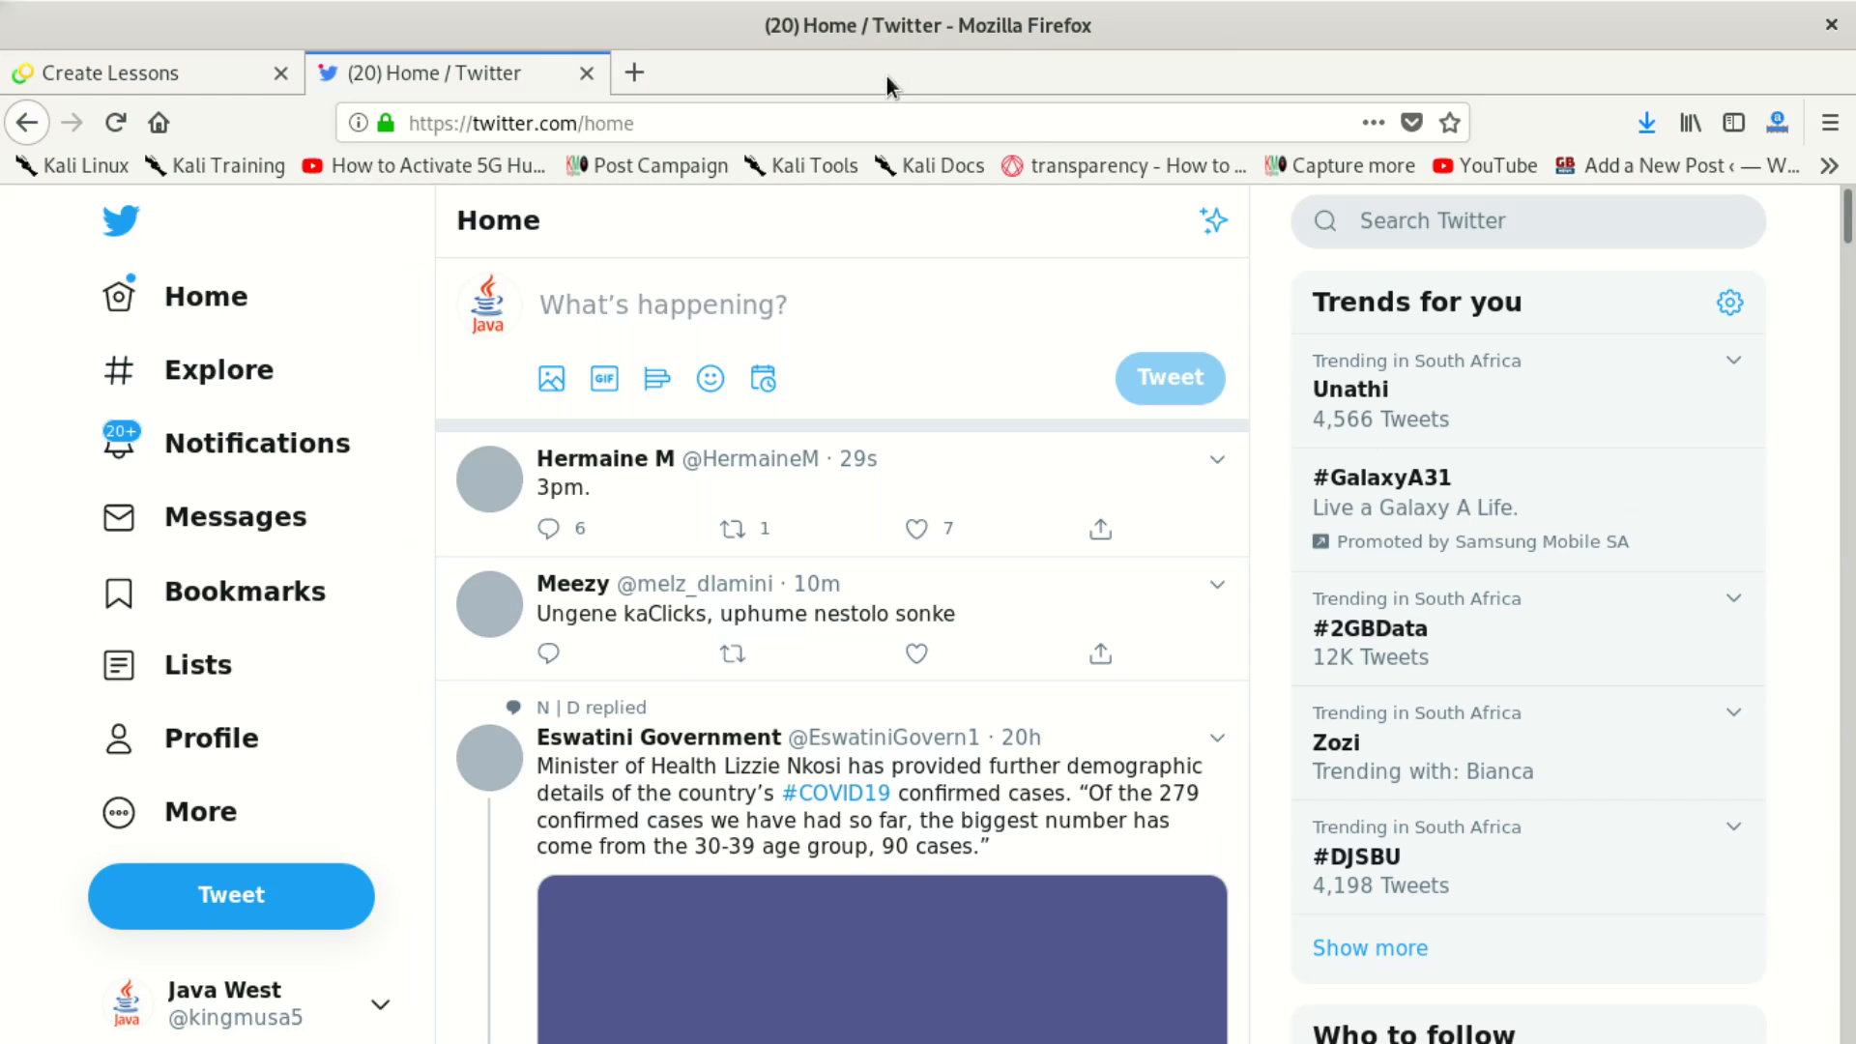
Step: Open localhost/phpmyadmin/ in a new browser tab
left_click(633, 74)
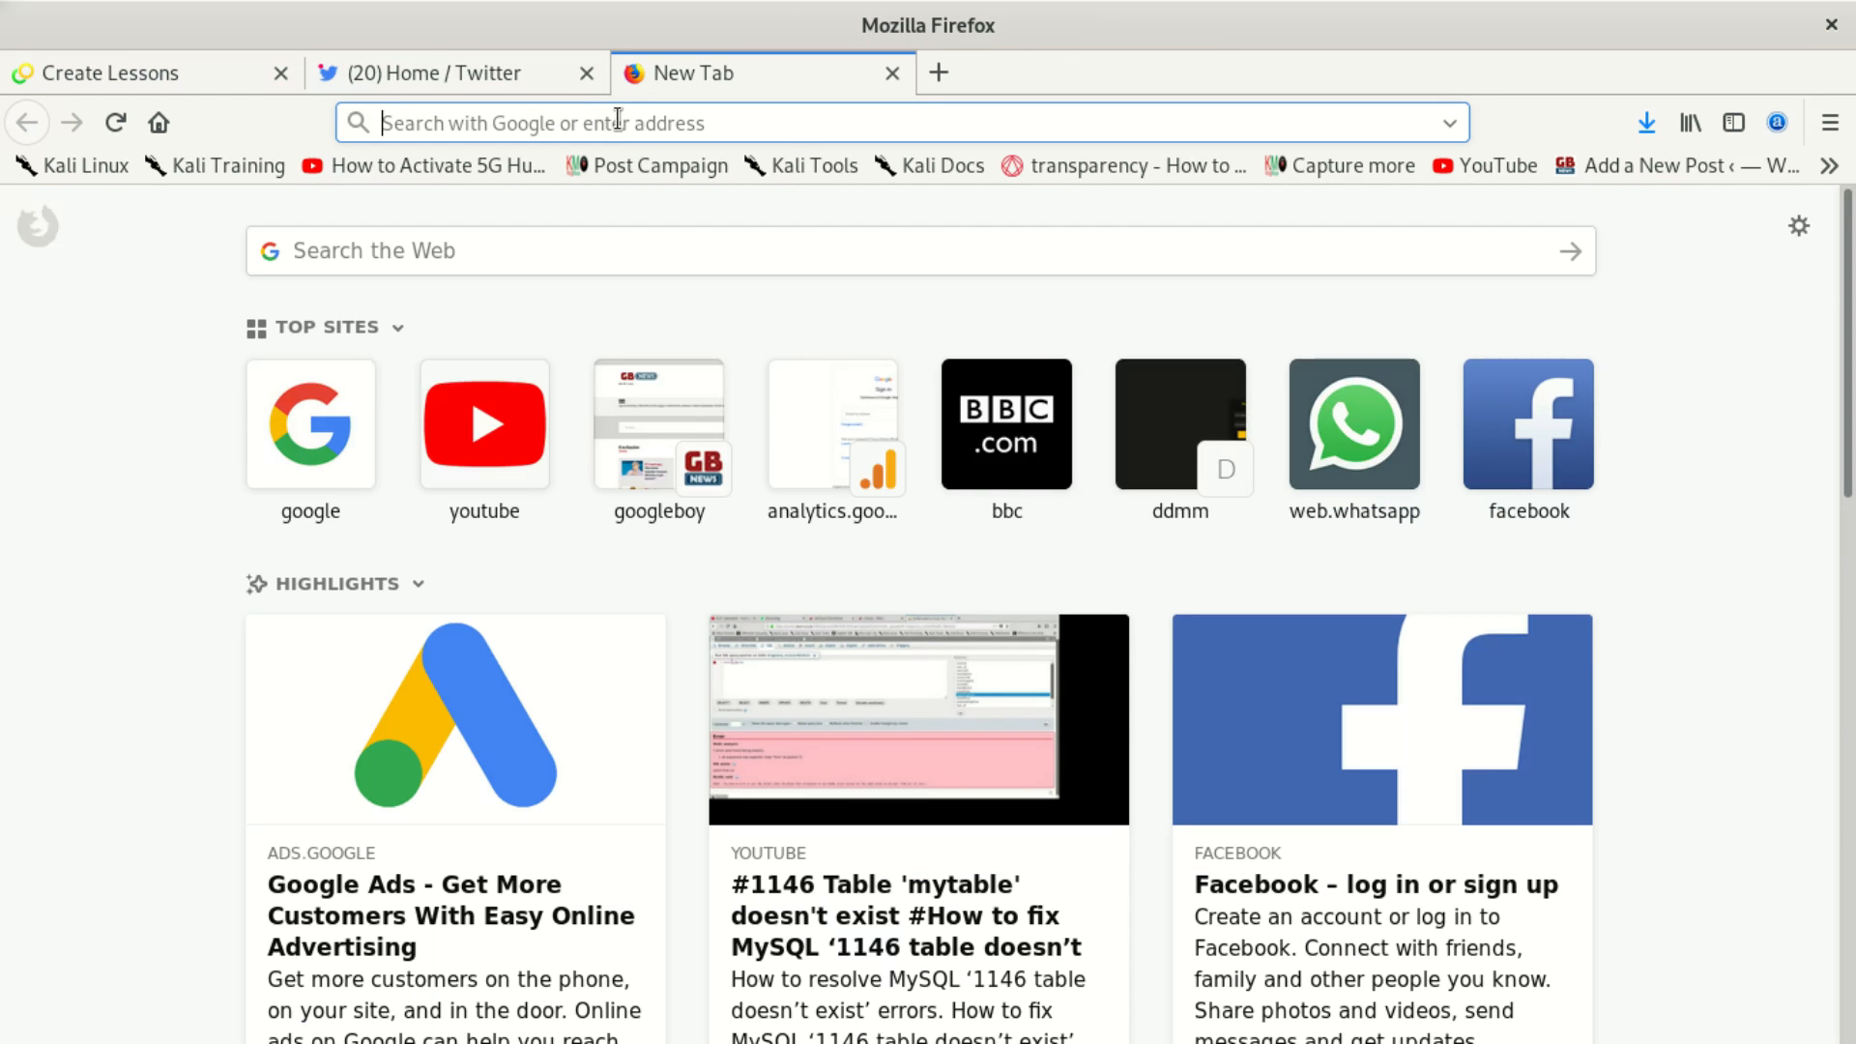
type("l")
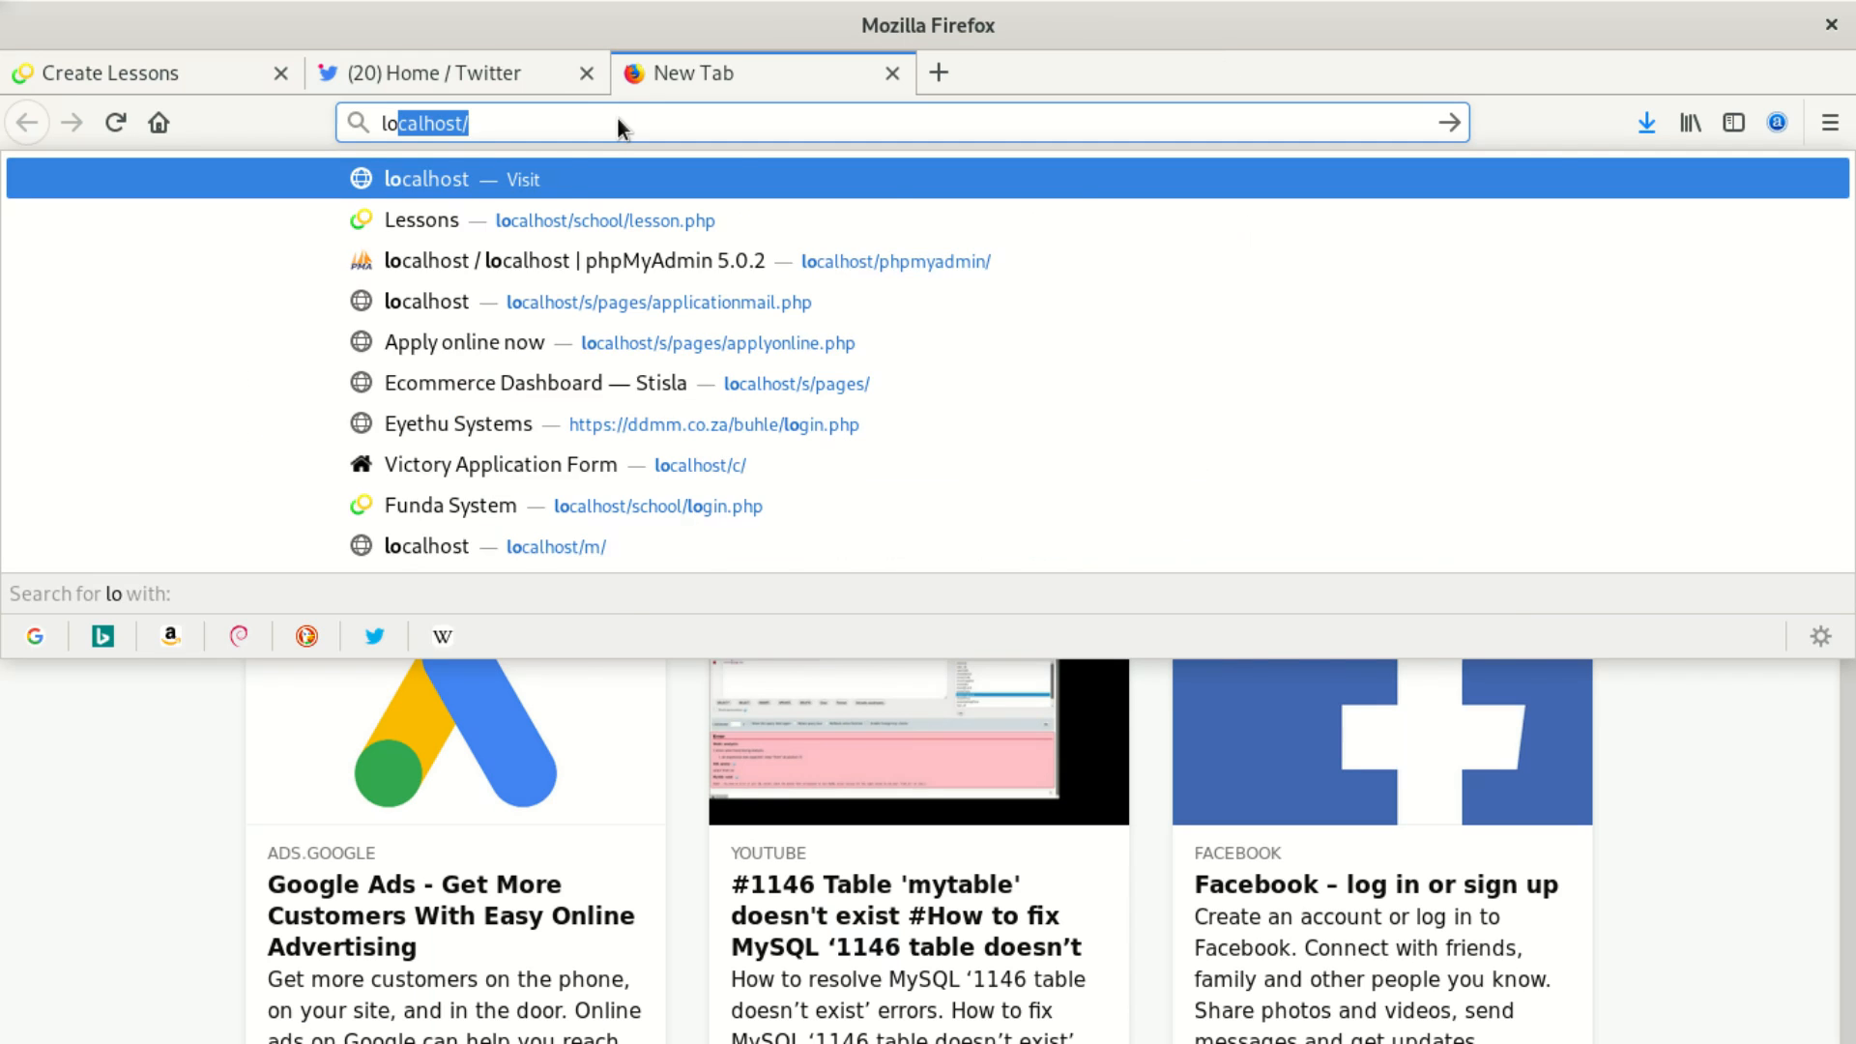
key("BackSpace")
key("BackSpace")
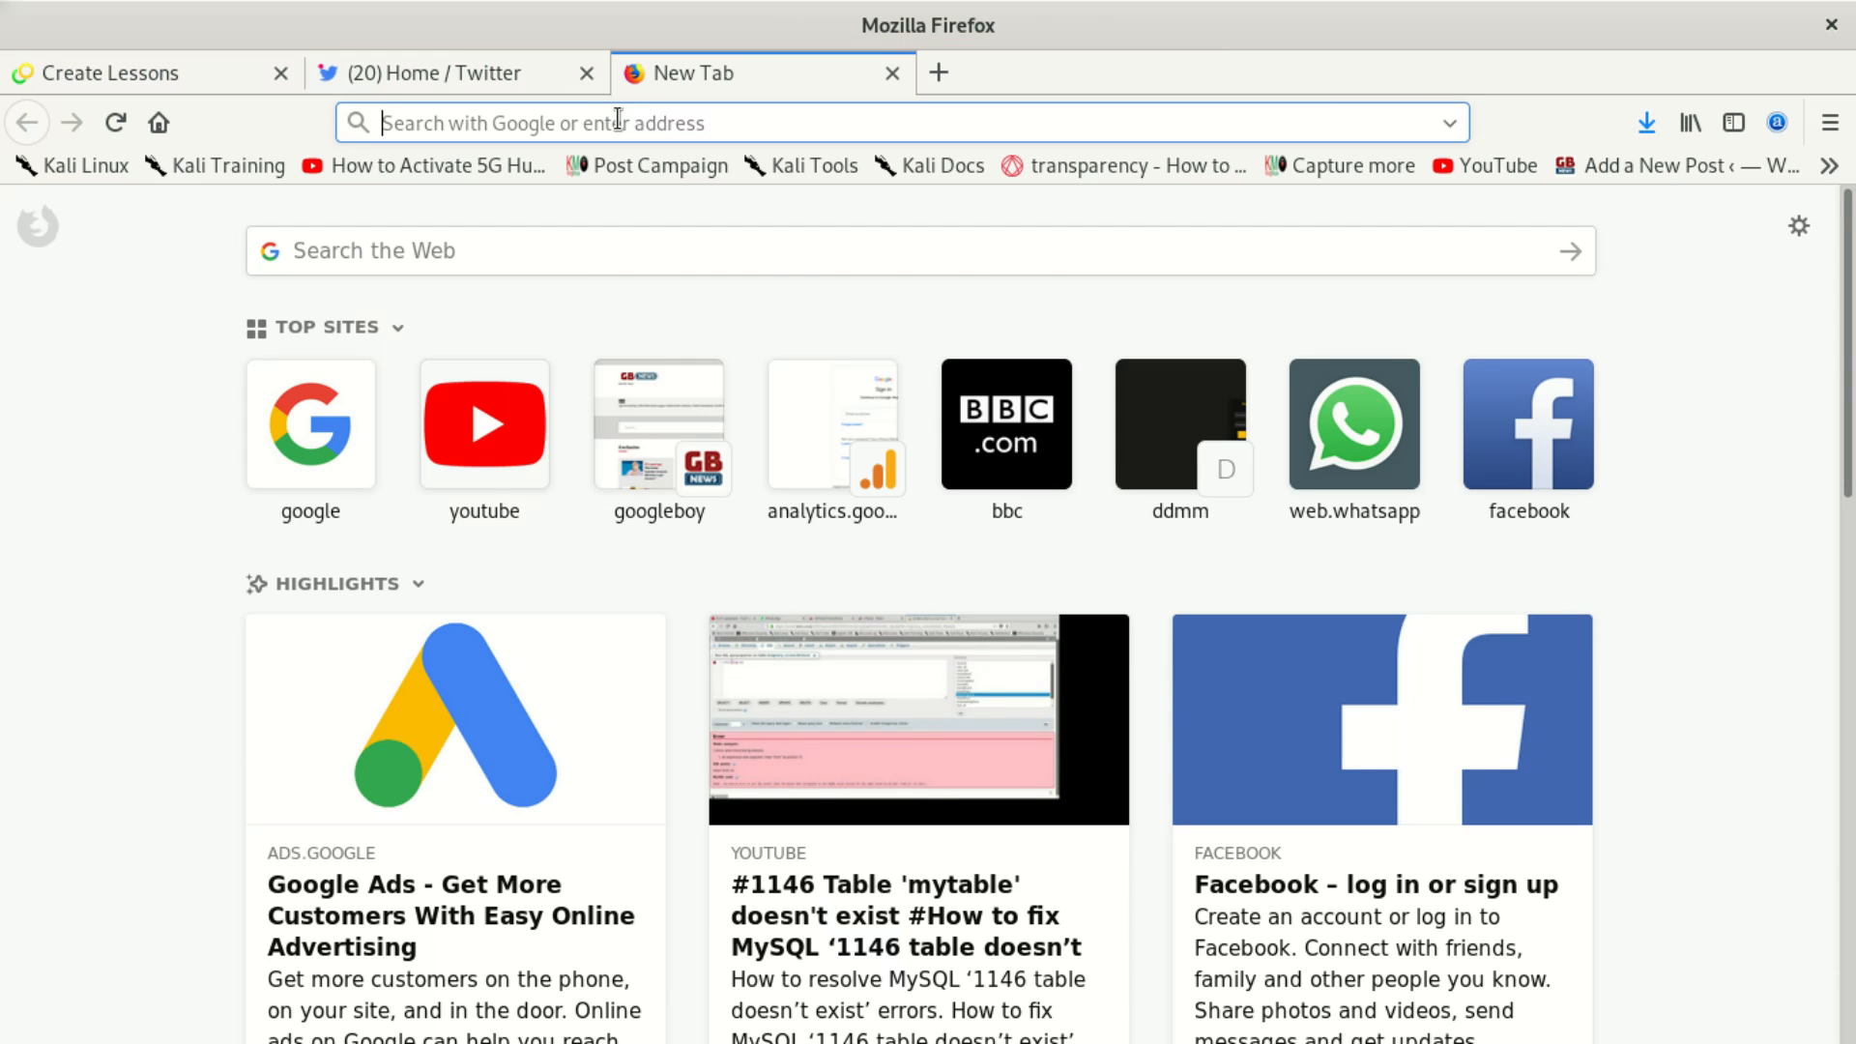
type("l")
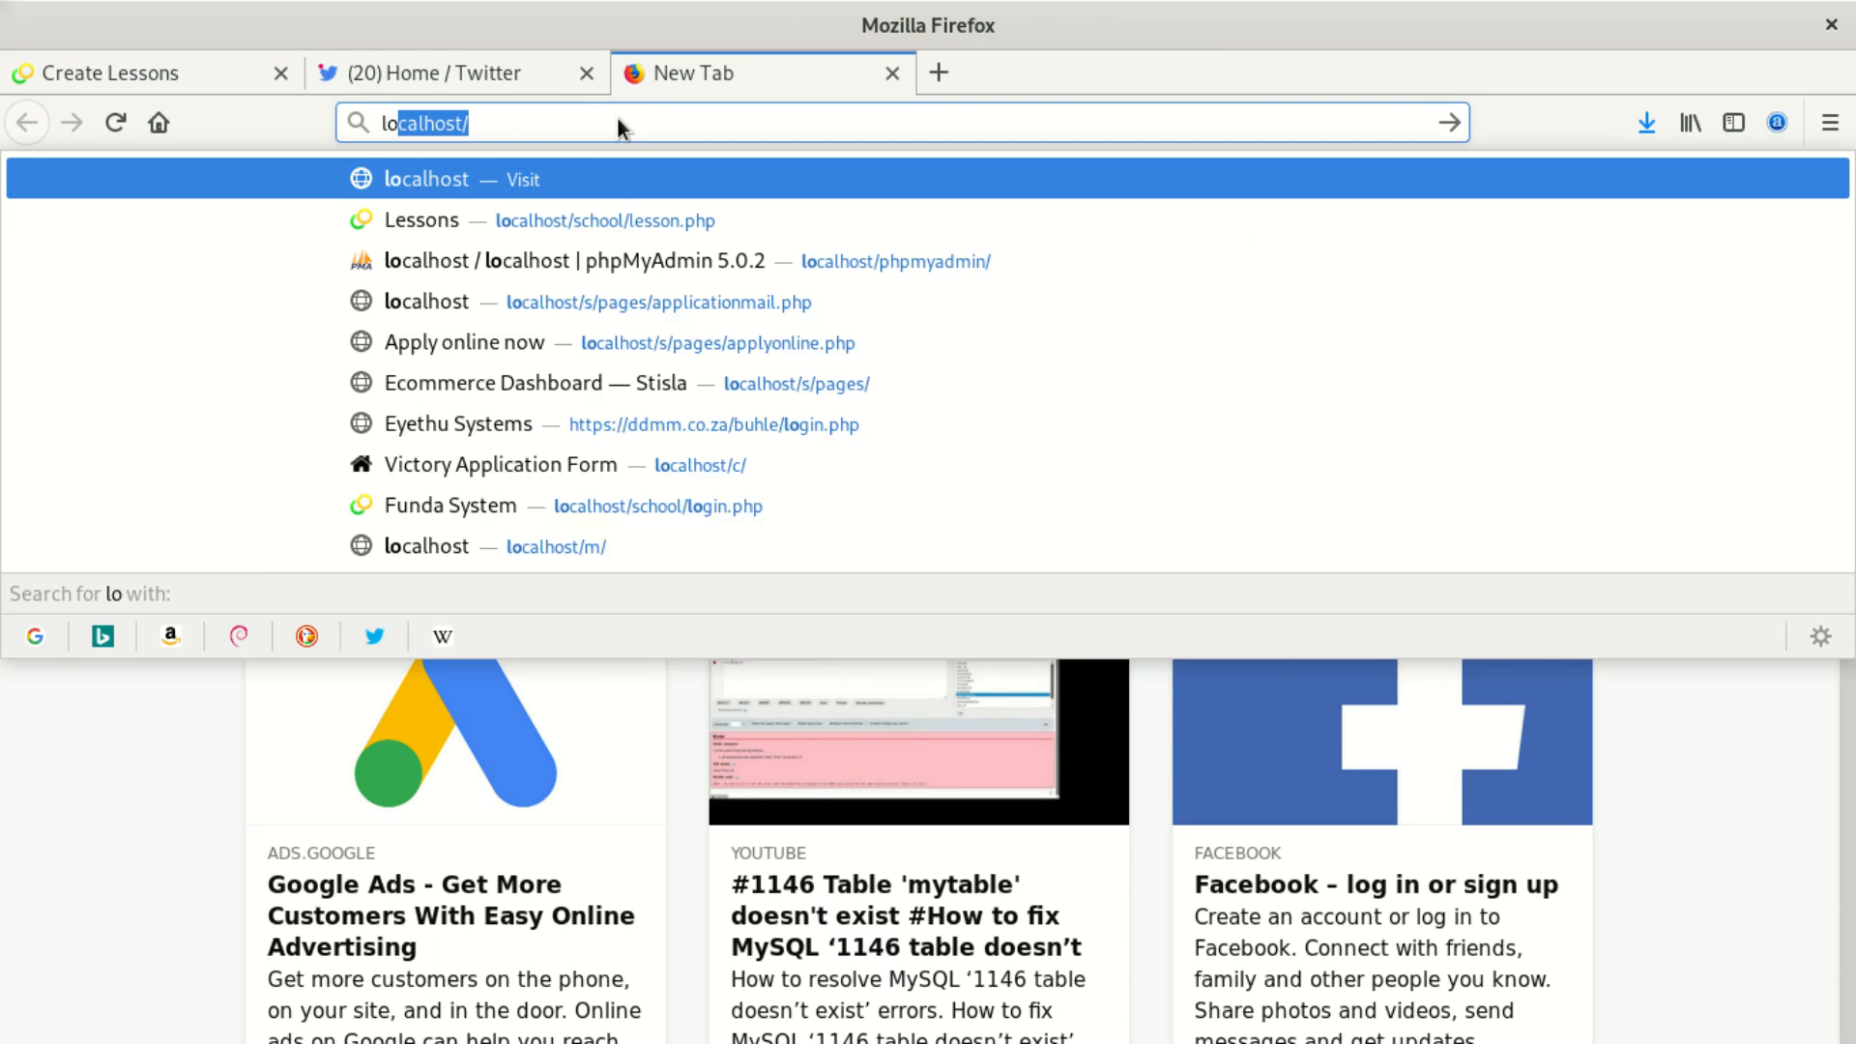
key("Escape")
type("p")
key("Return")
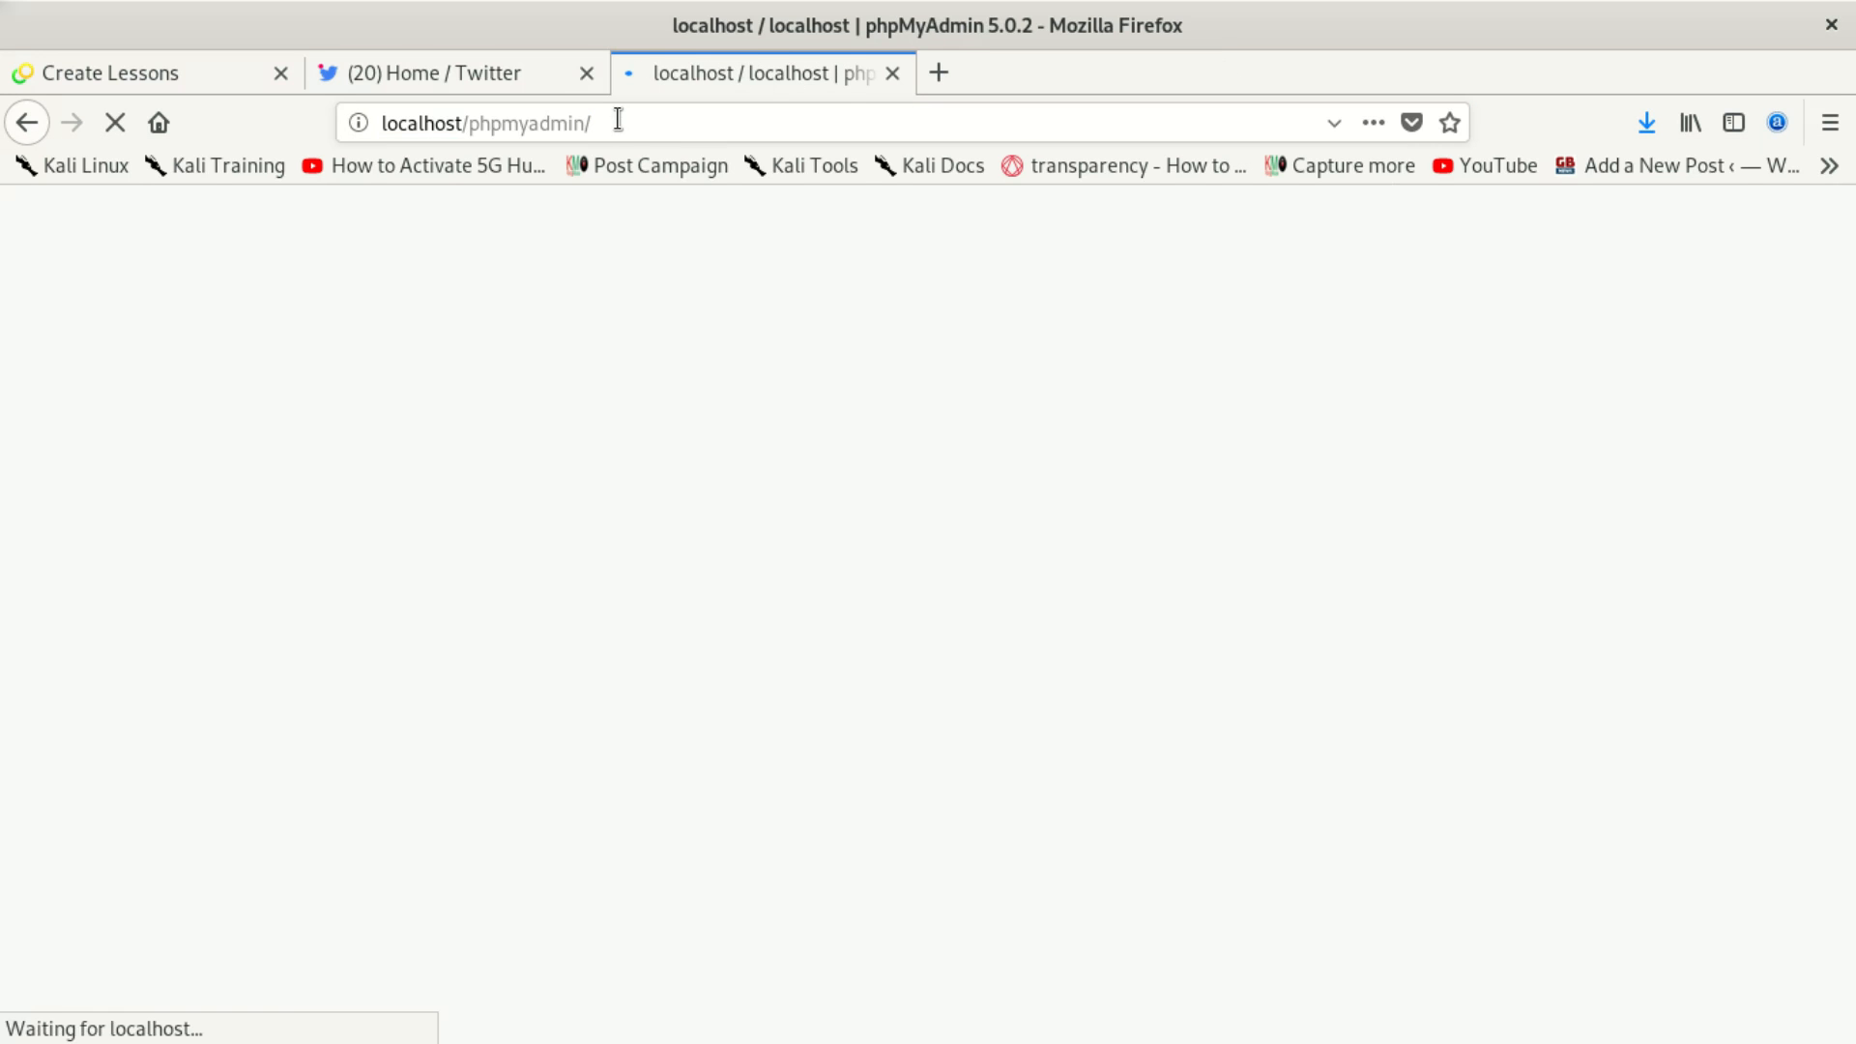
Step: Open the tblcourse table of the azaniadb database to show its records
left_click(105, 385)
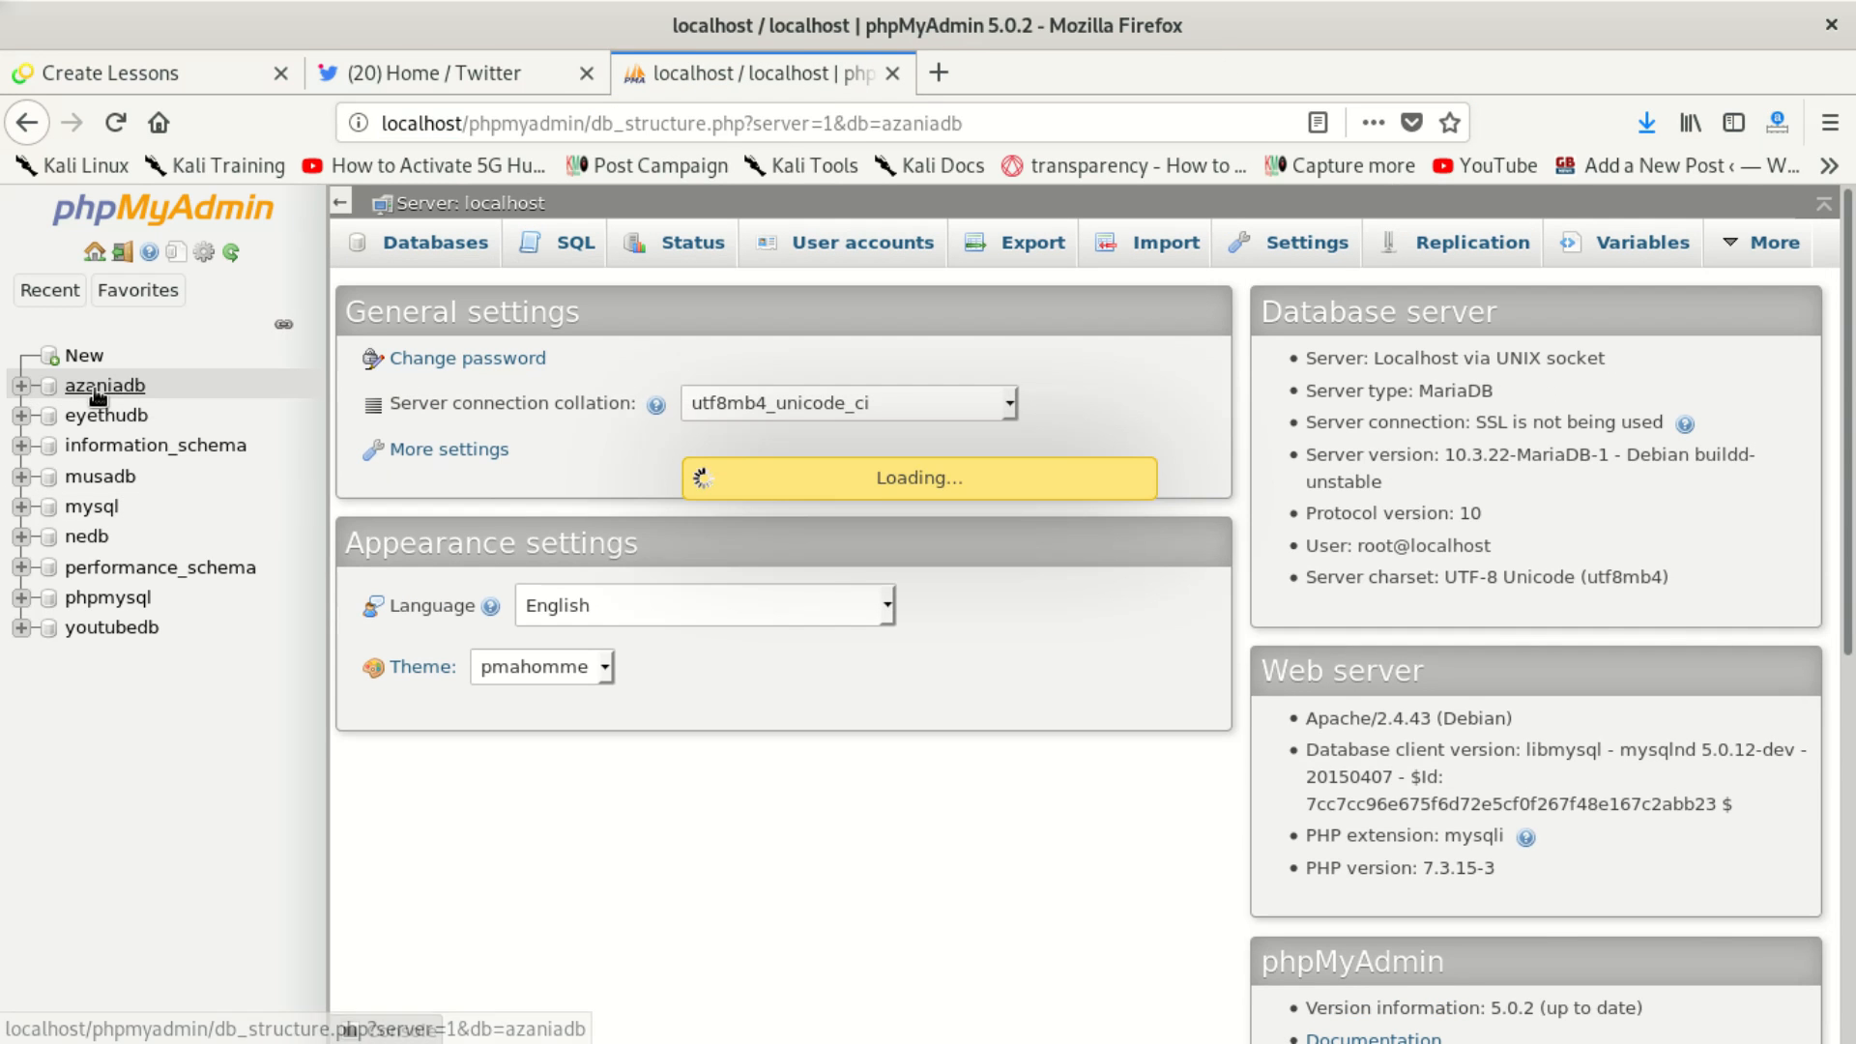
scroll(128, 691, "down", 5)
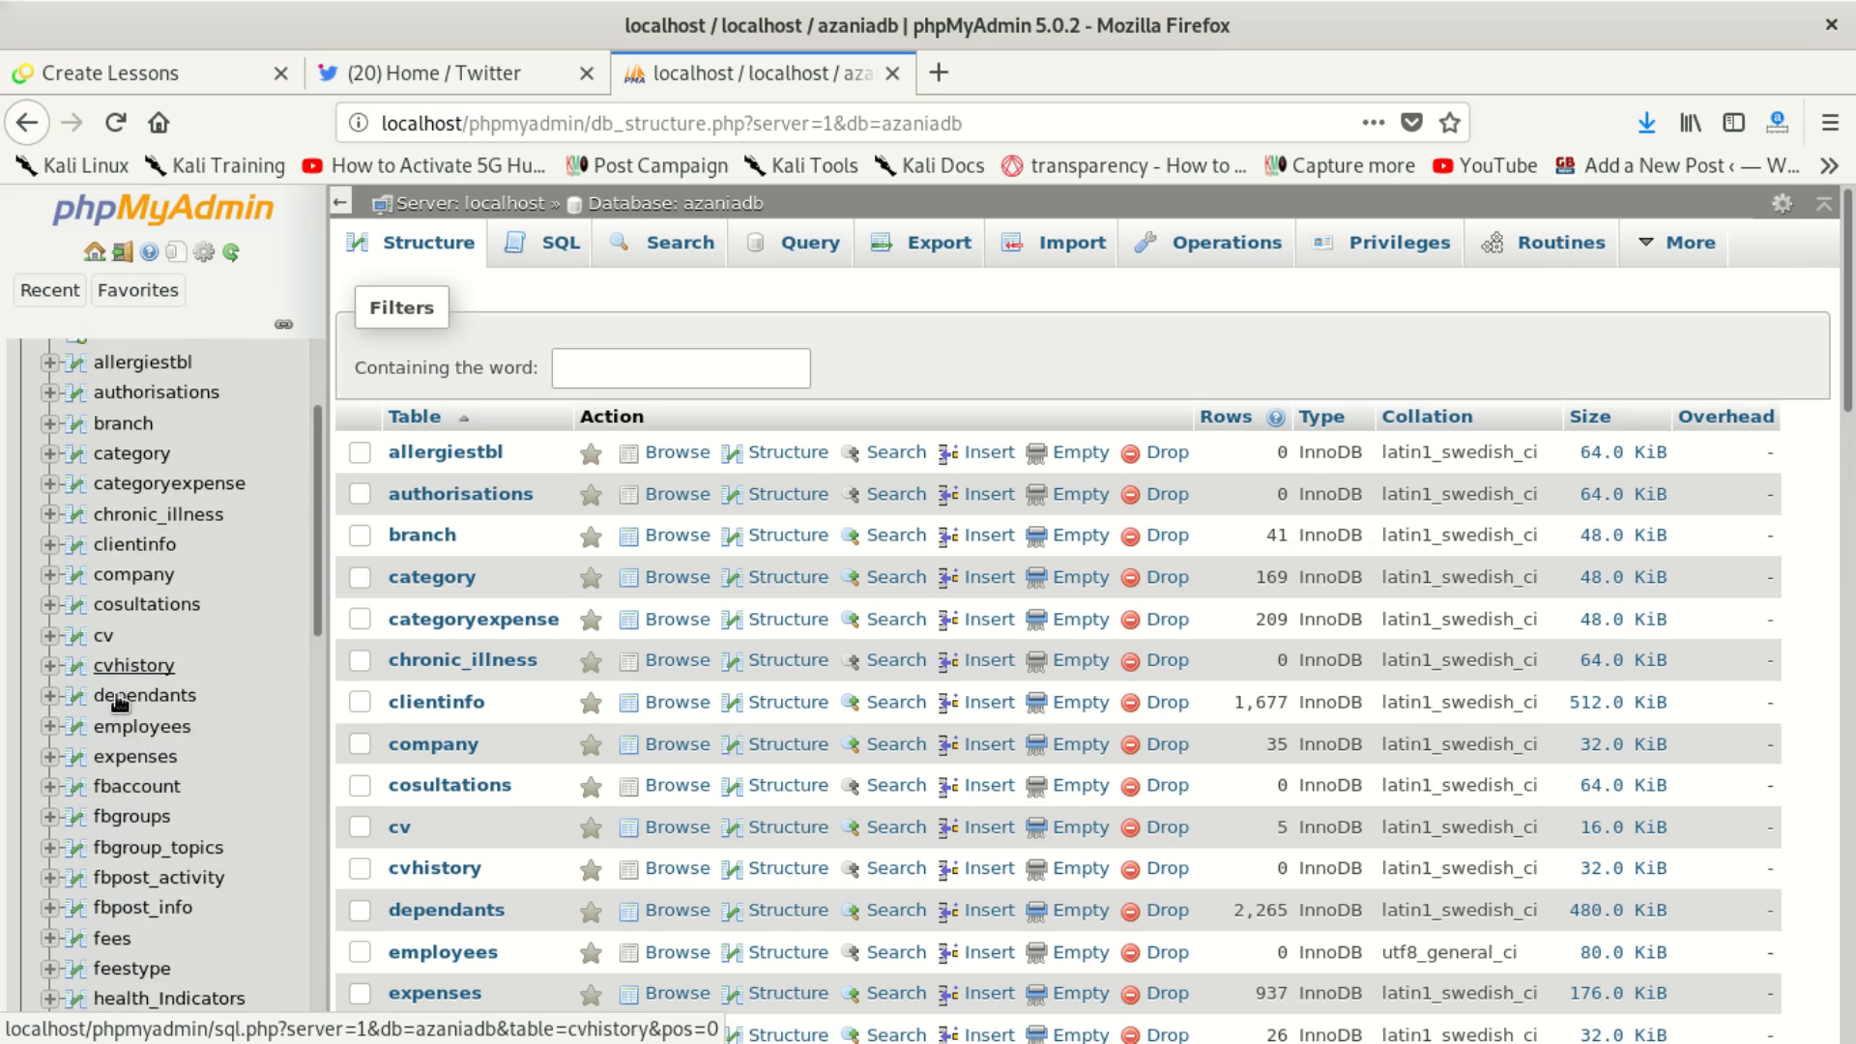
scroll(154, 734, "down", 4)
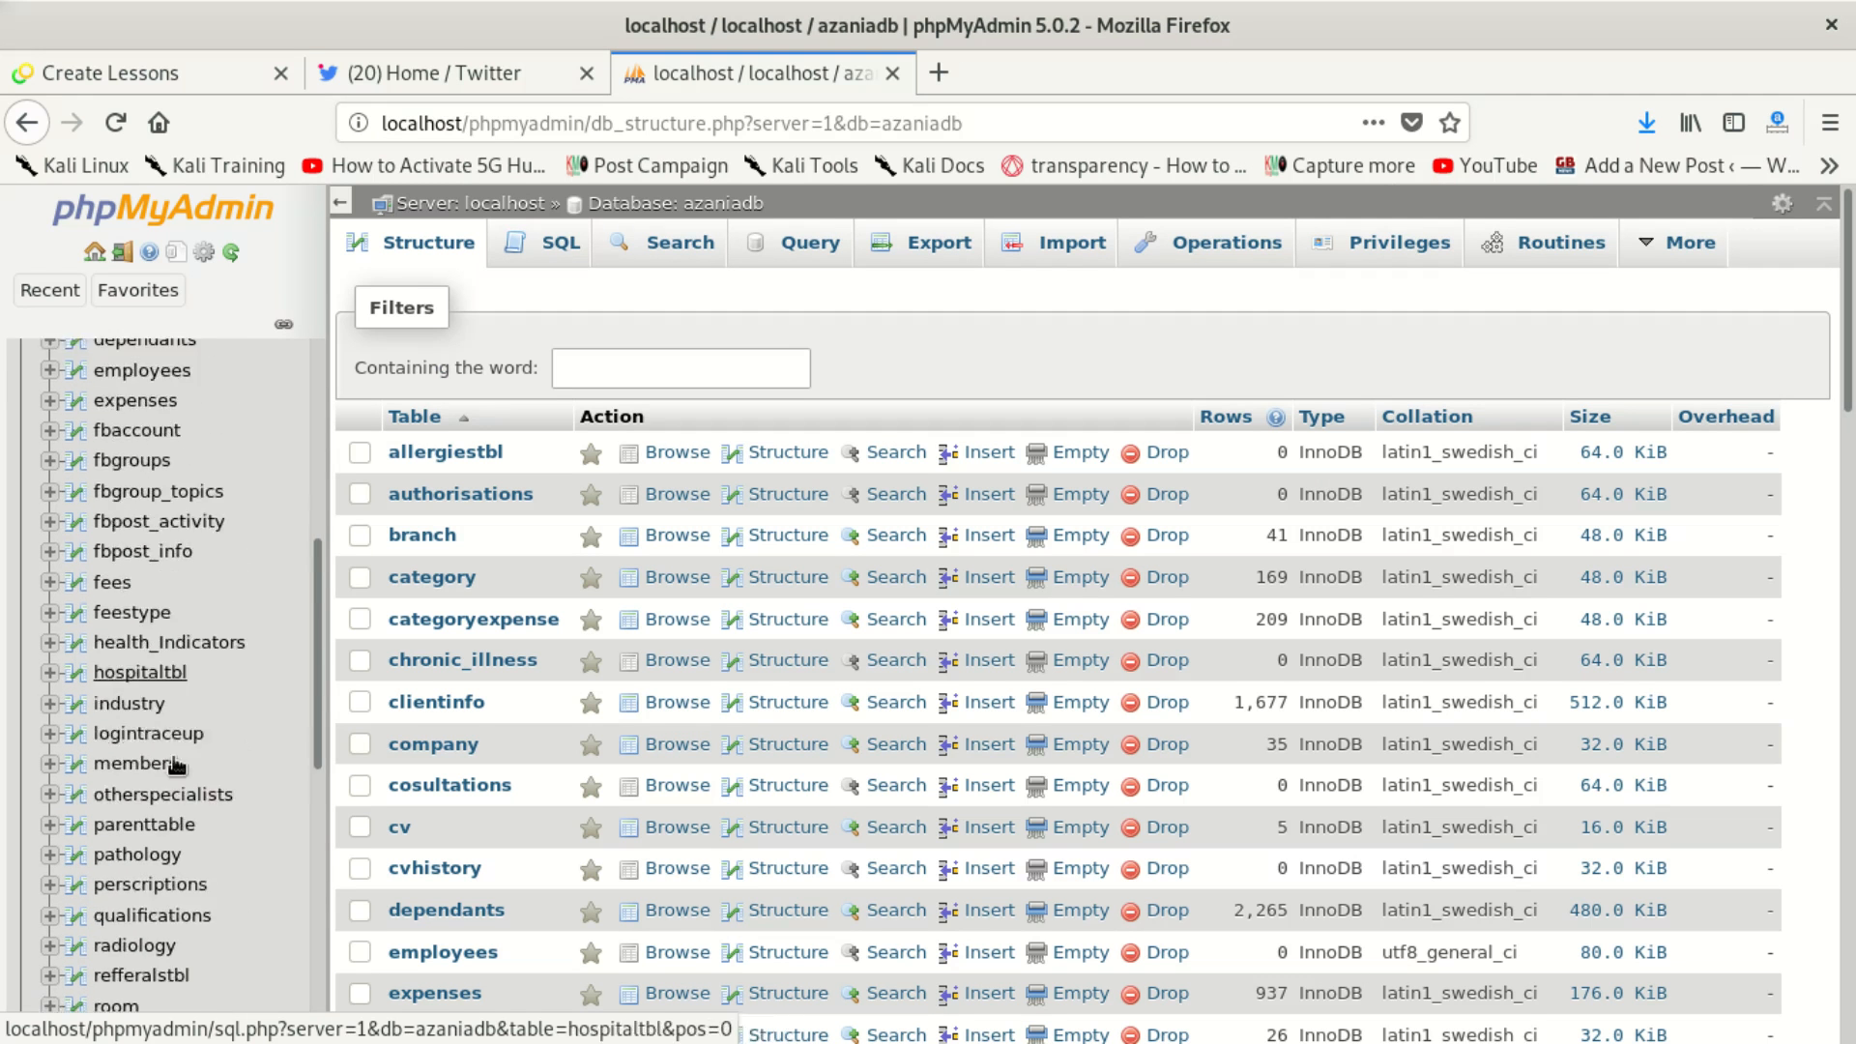
scroll(184, 766, "down", 3)
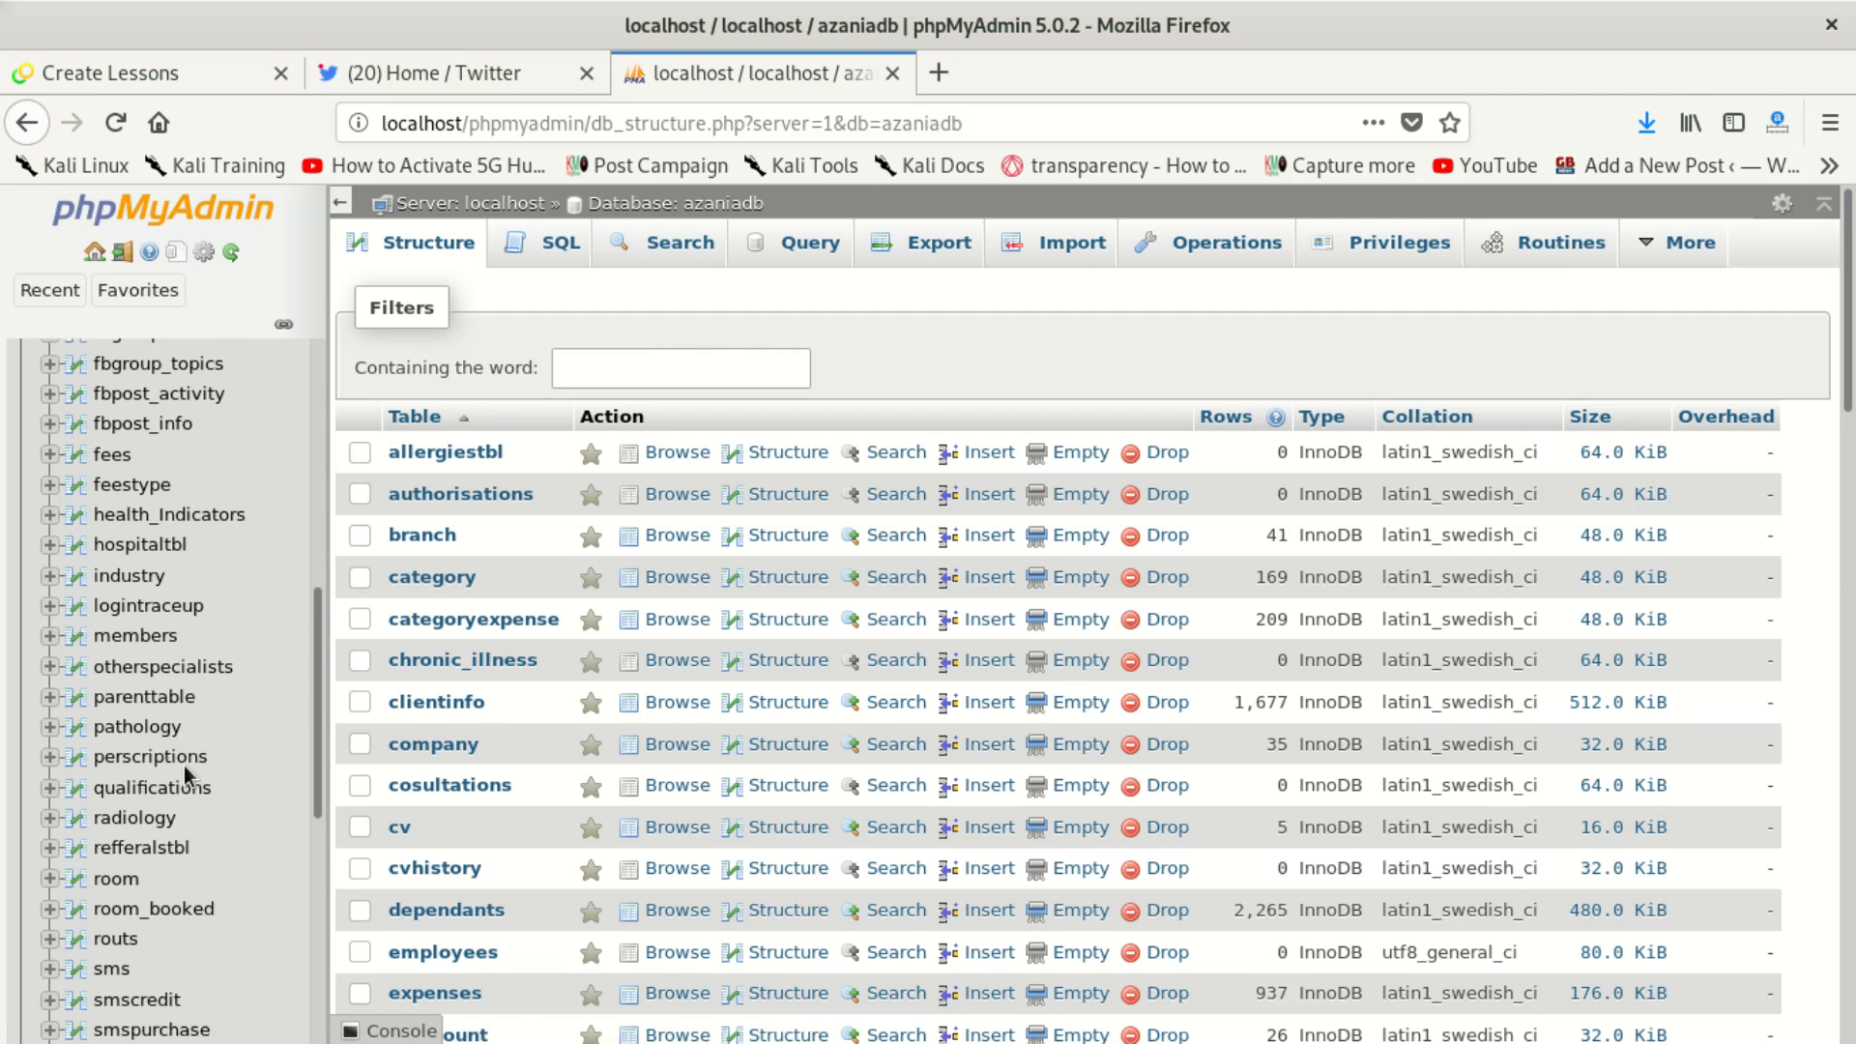
scroll(182, 763, "down", 3)
scroll(179, 764, "down", 2)
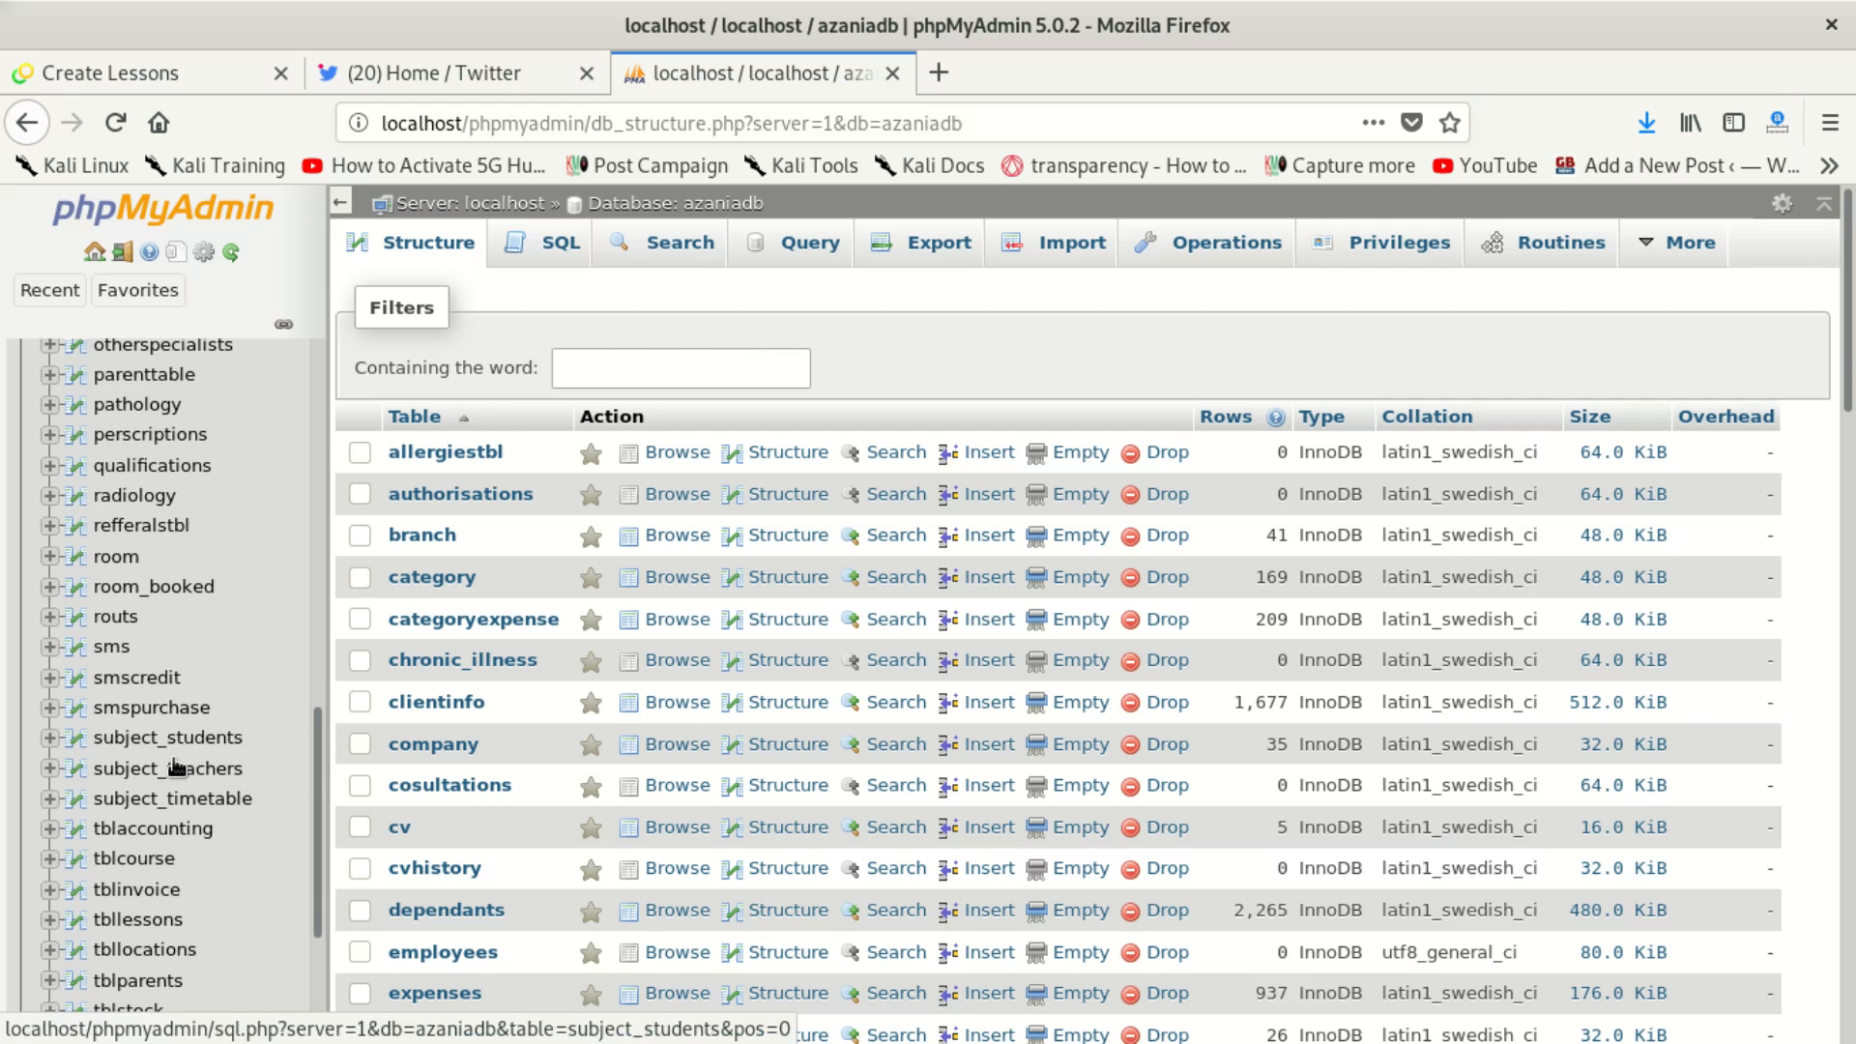
left_click(166, 792)
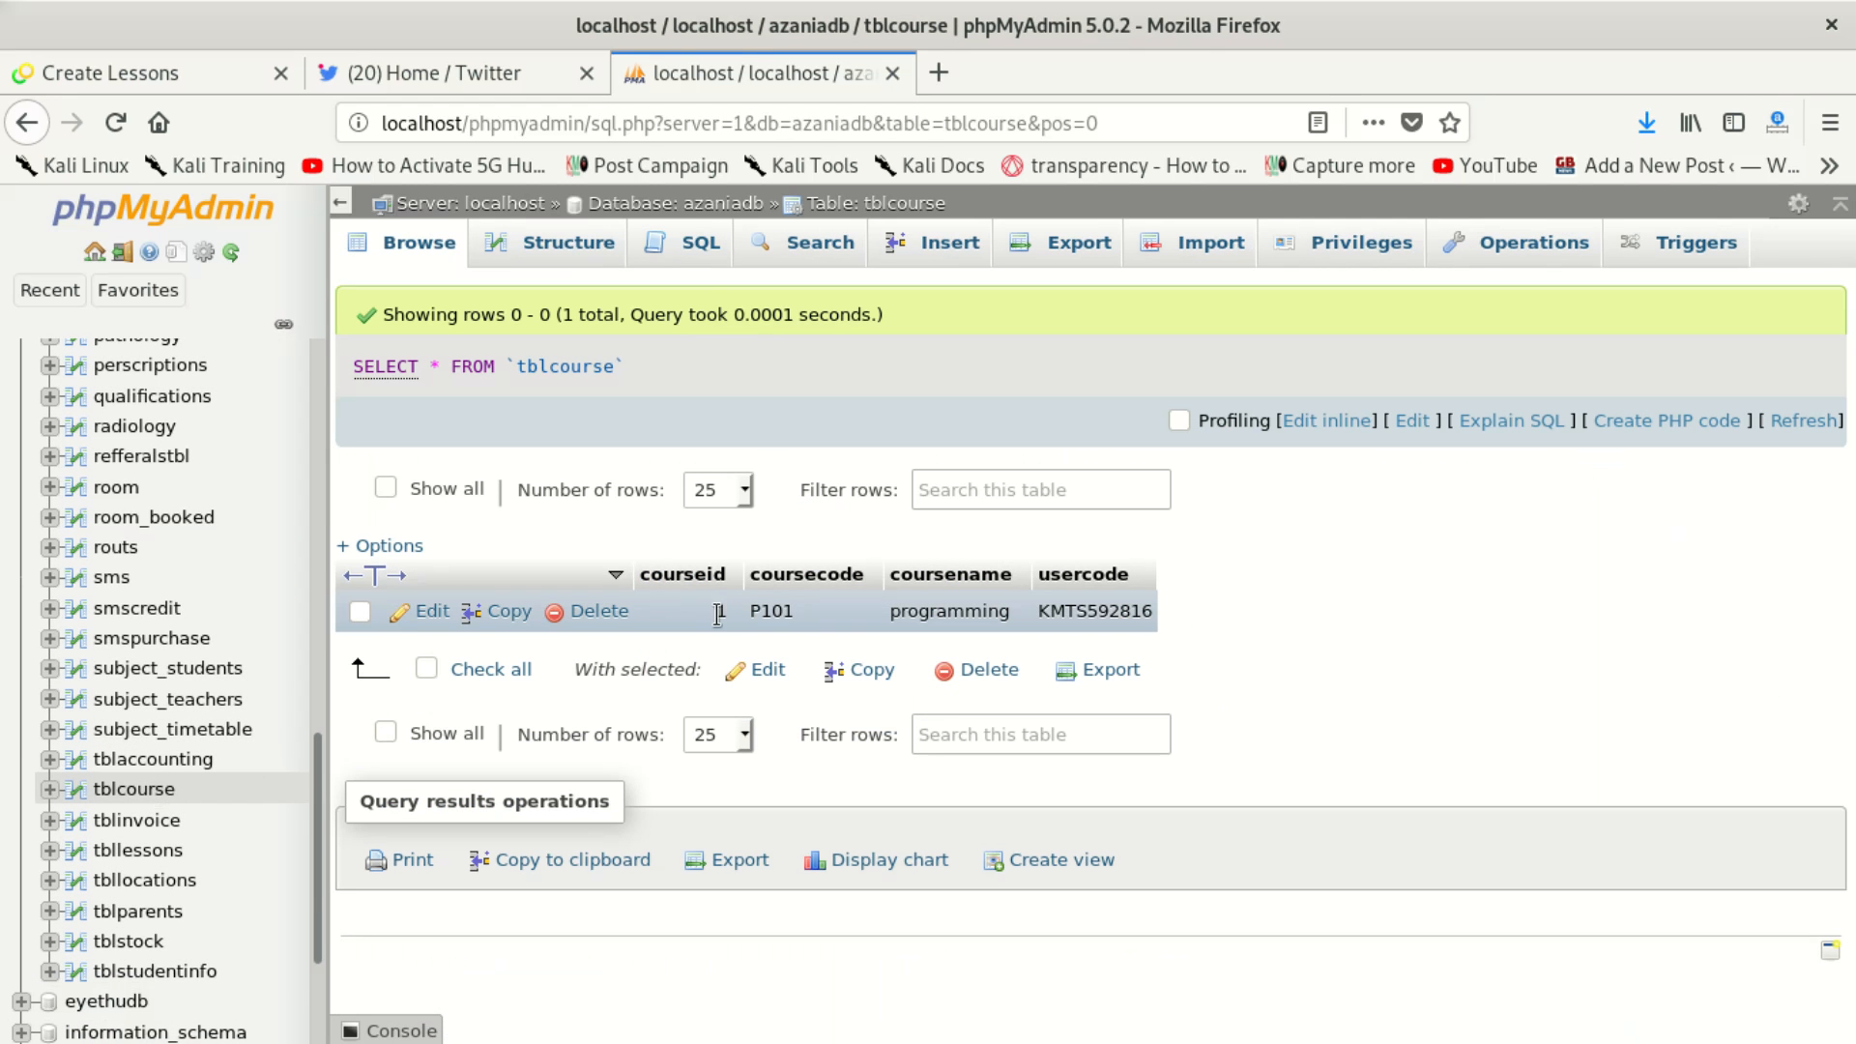
Step: Try to set courseid to 2 for the programming course record in tblcourse to test the foreign key constraint
double_click(722, 610)
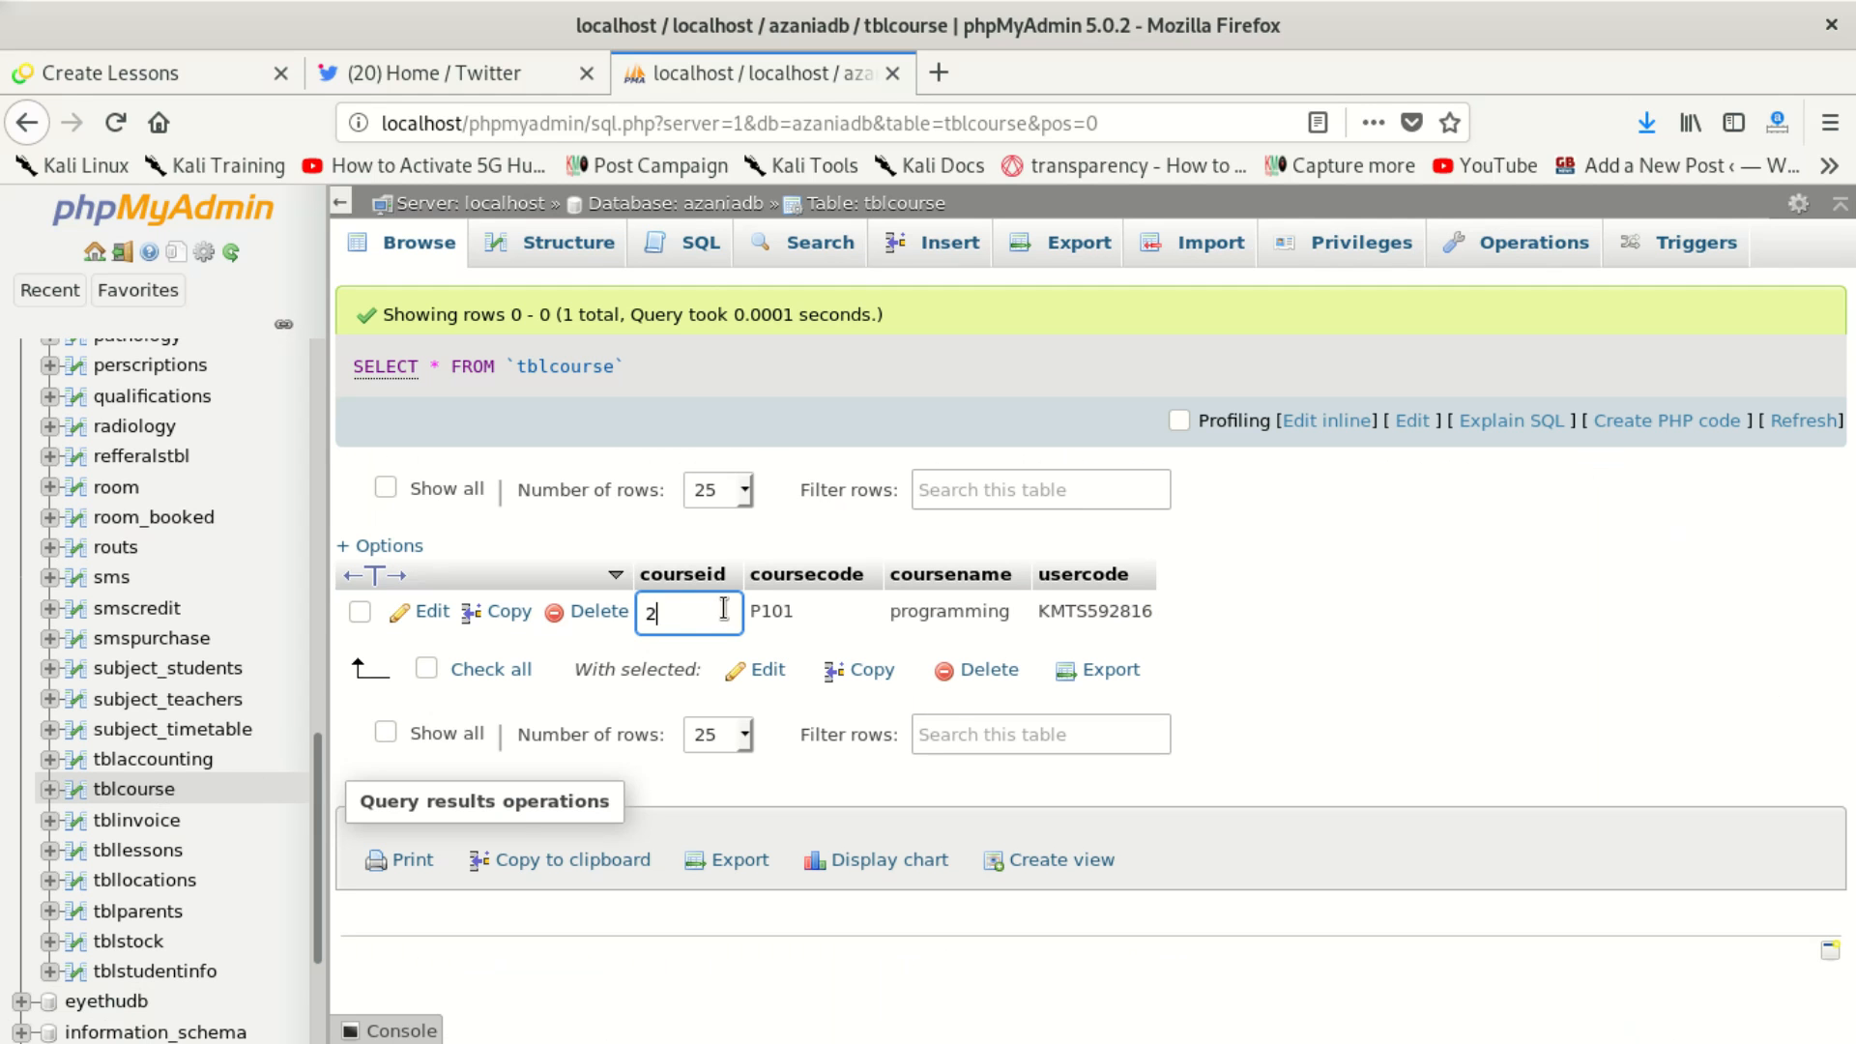
type("2")
left_click(707, 524)
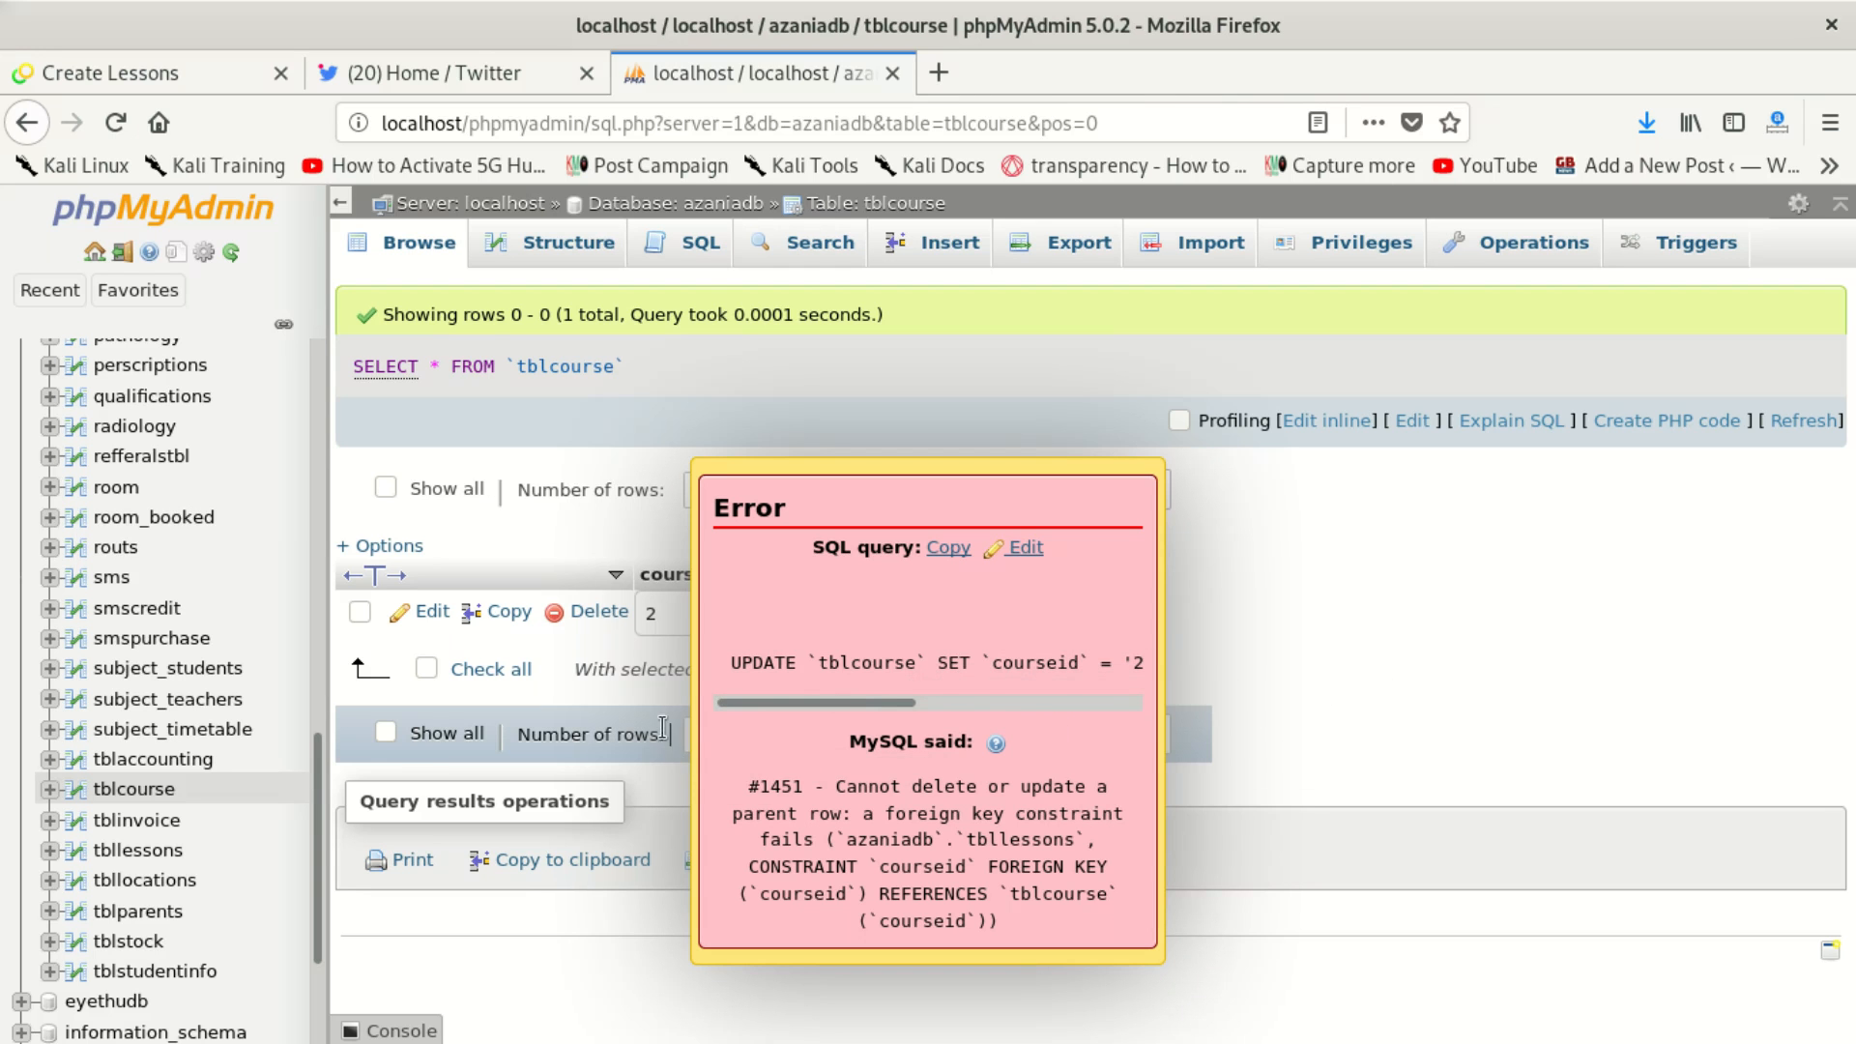
double_click(638, 315)
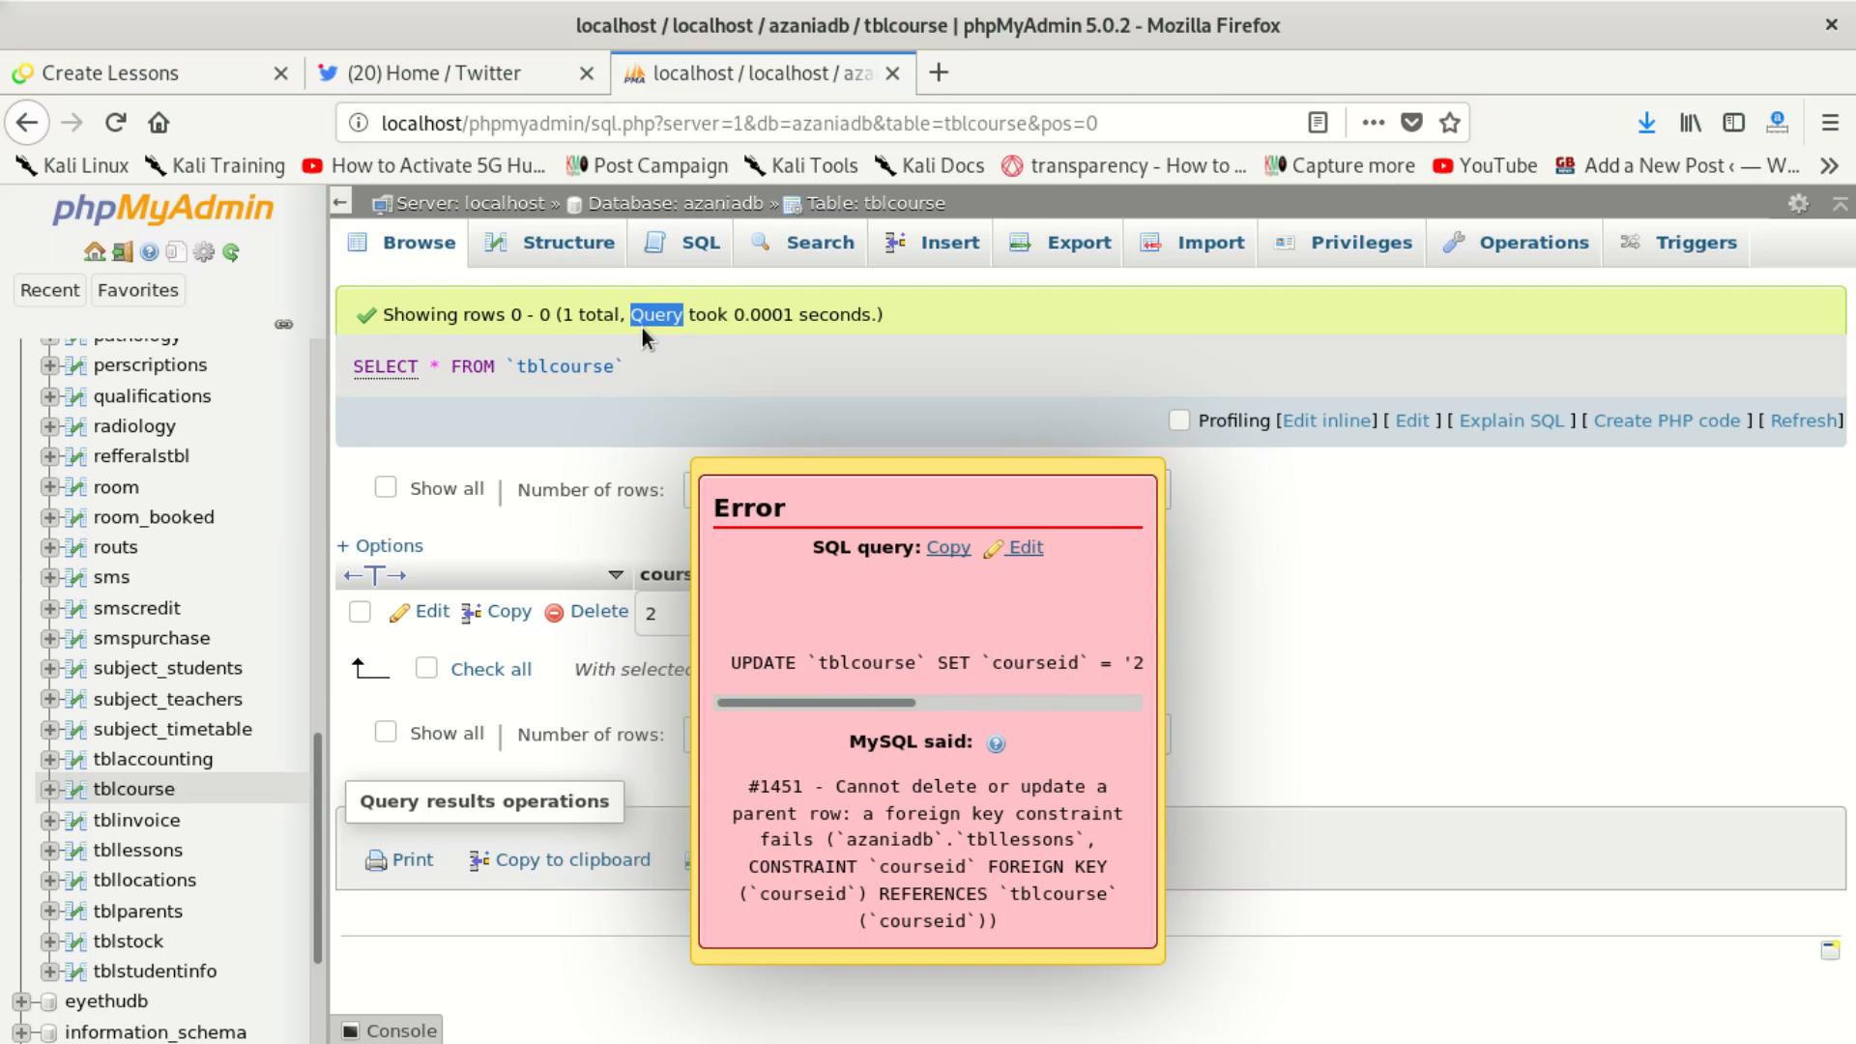
left_click(936, 546)
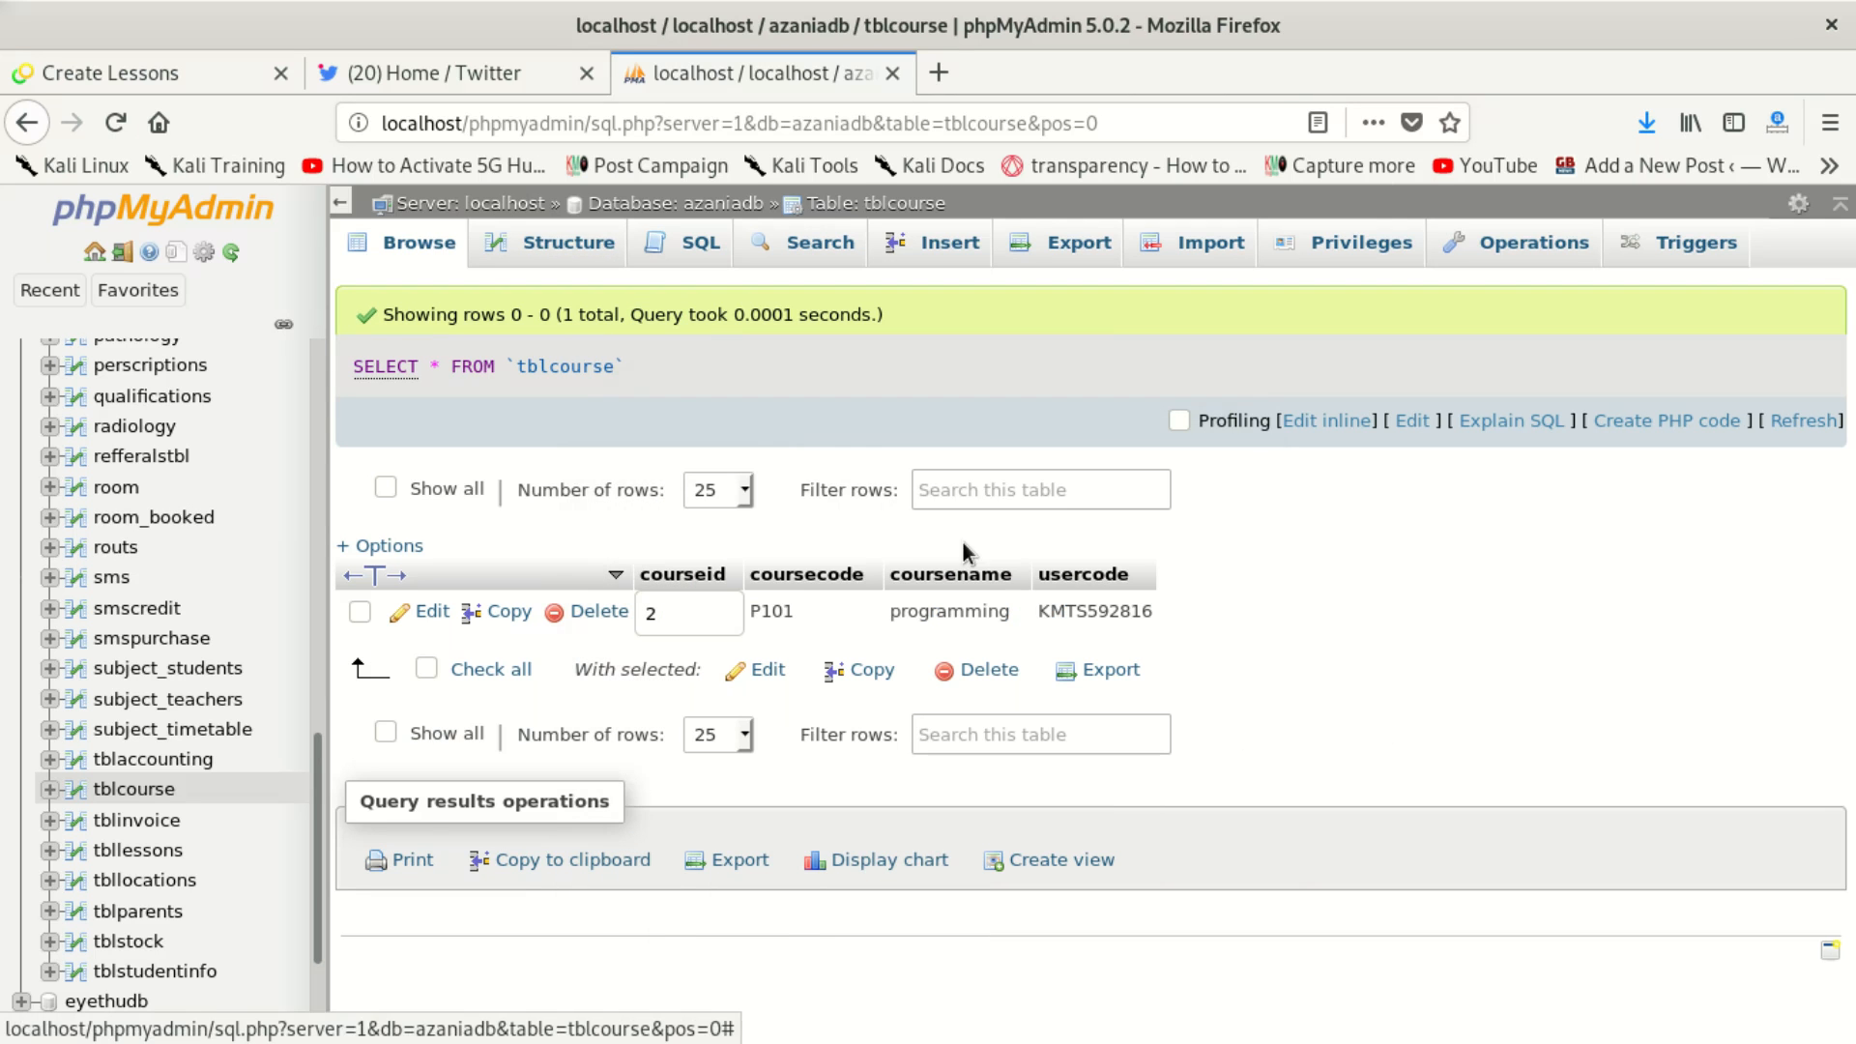
Step: Show the structure of the tbllessons table, including its list of indexes
scroll(207, 845, "down", 1)
left_click(165, 791)
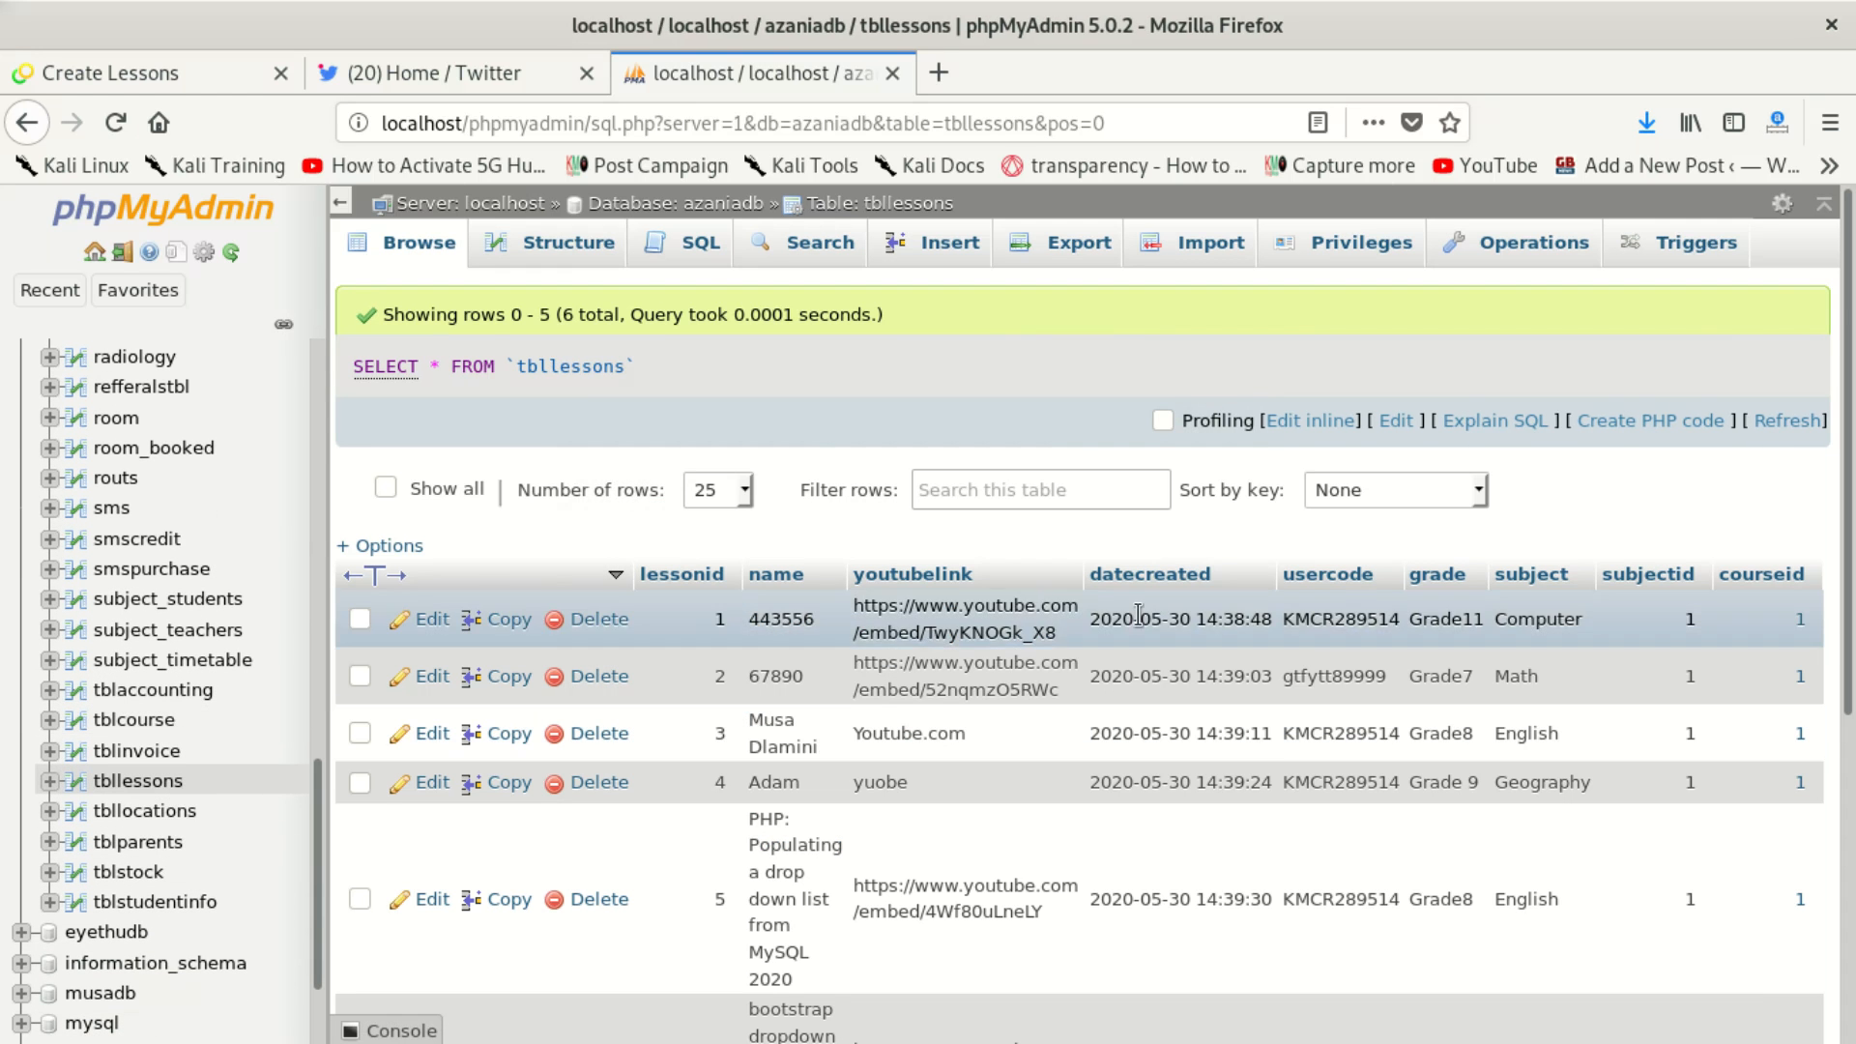
left_click(600, 244)
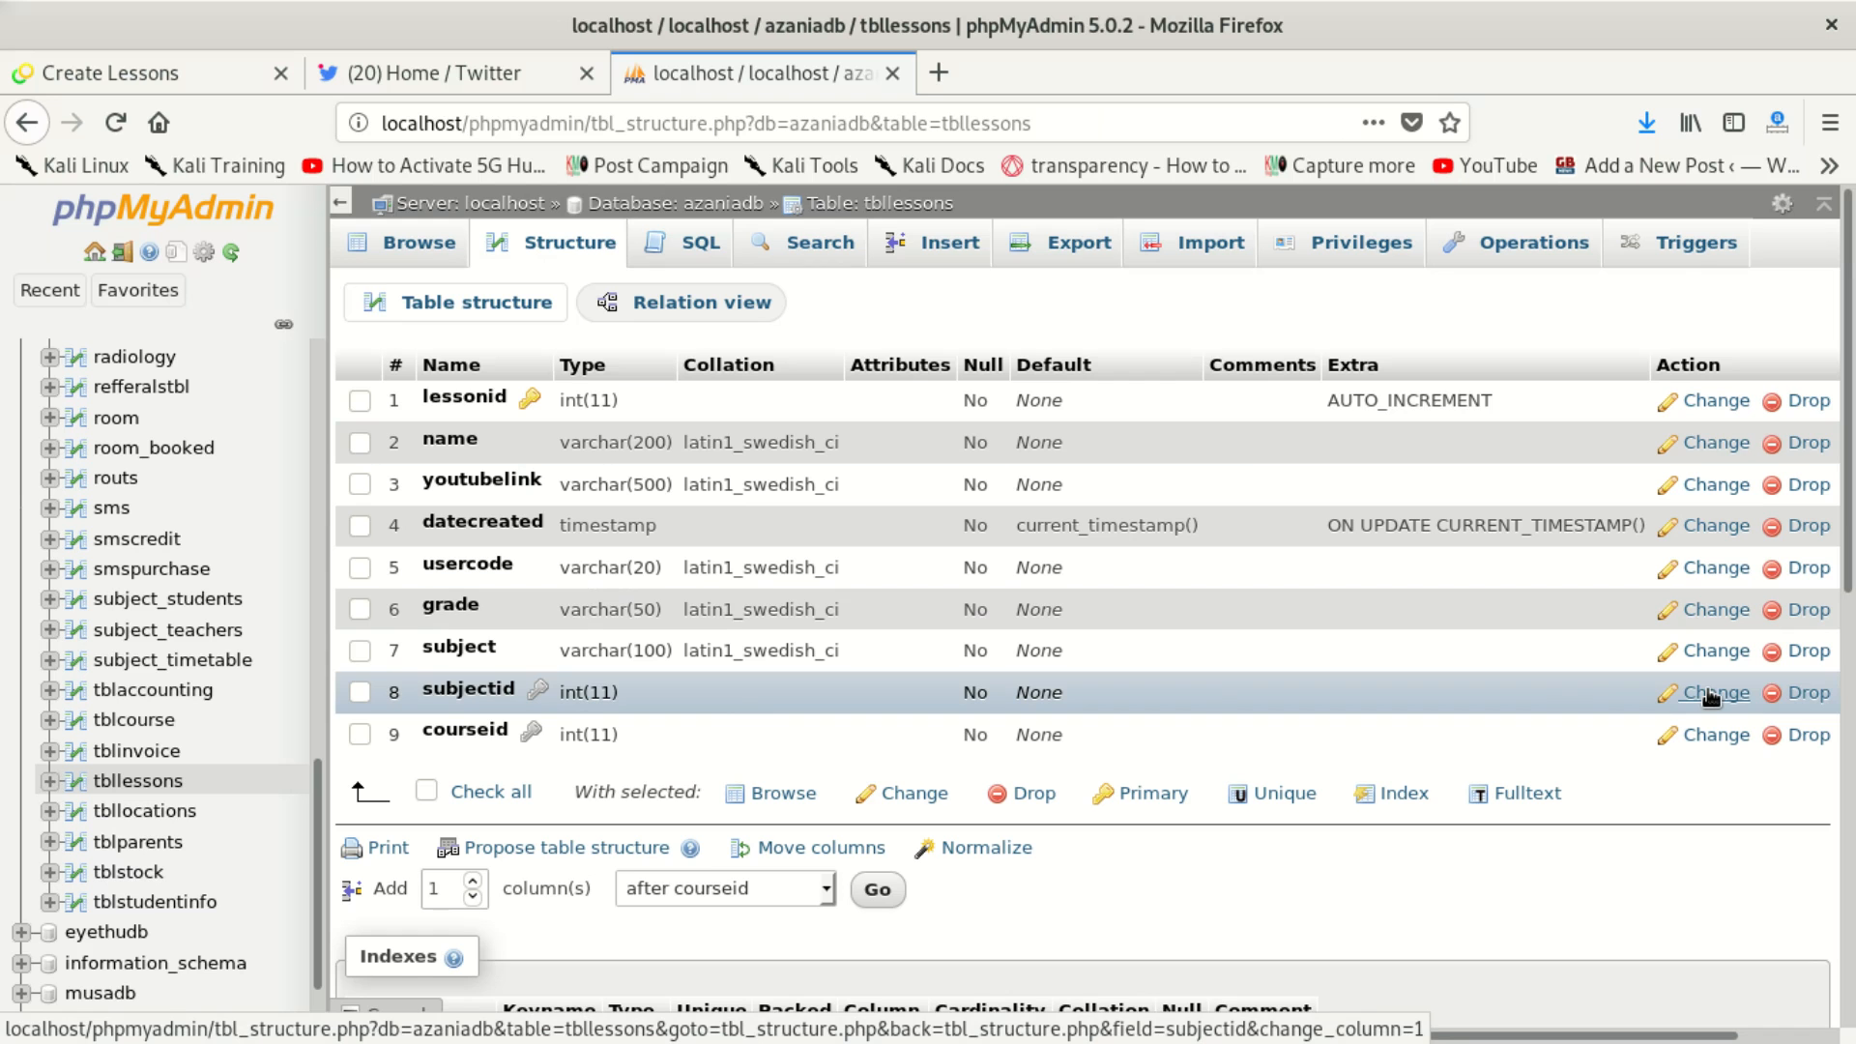
scroll(775, 710, "down", 4)
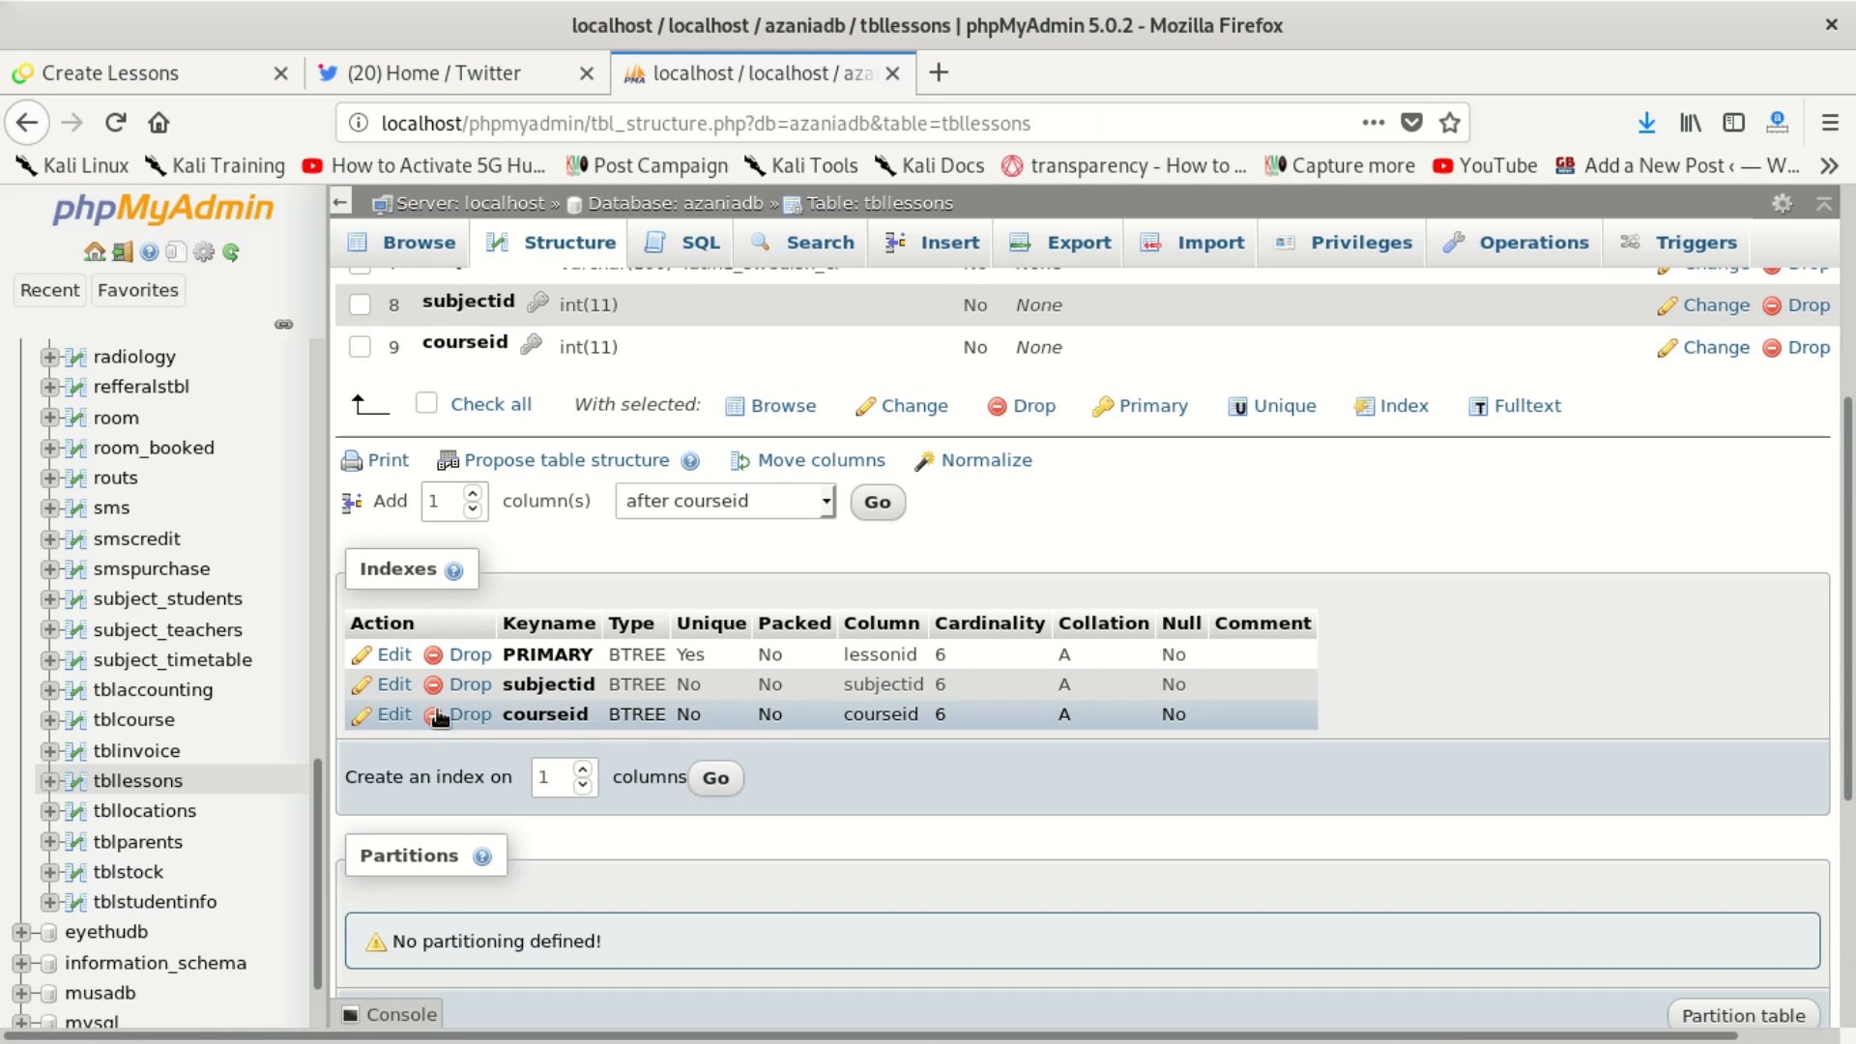
Step: Examine the definition of the courseid index on tbllessons and close it without changing anything
left_click(390, 715)
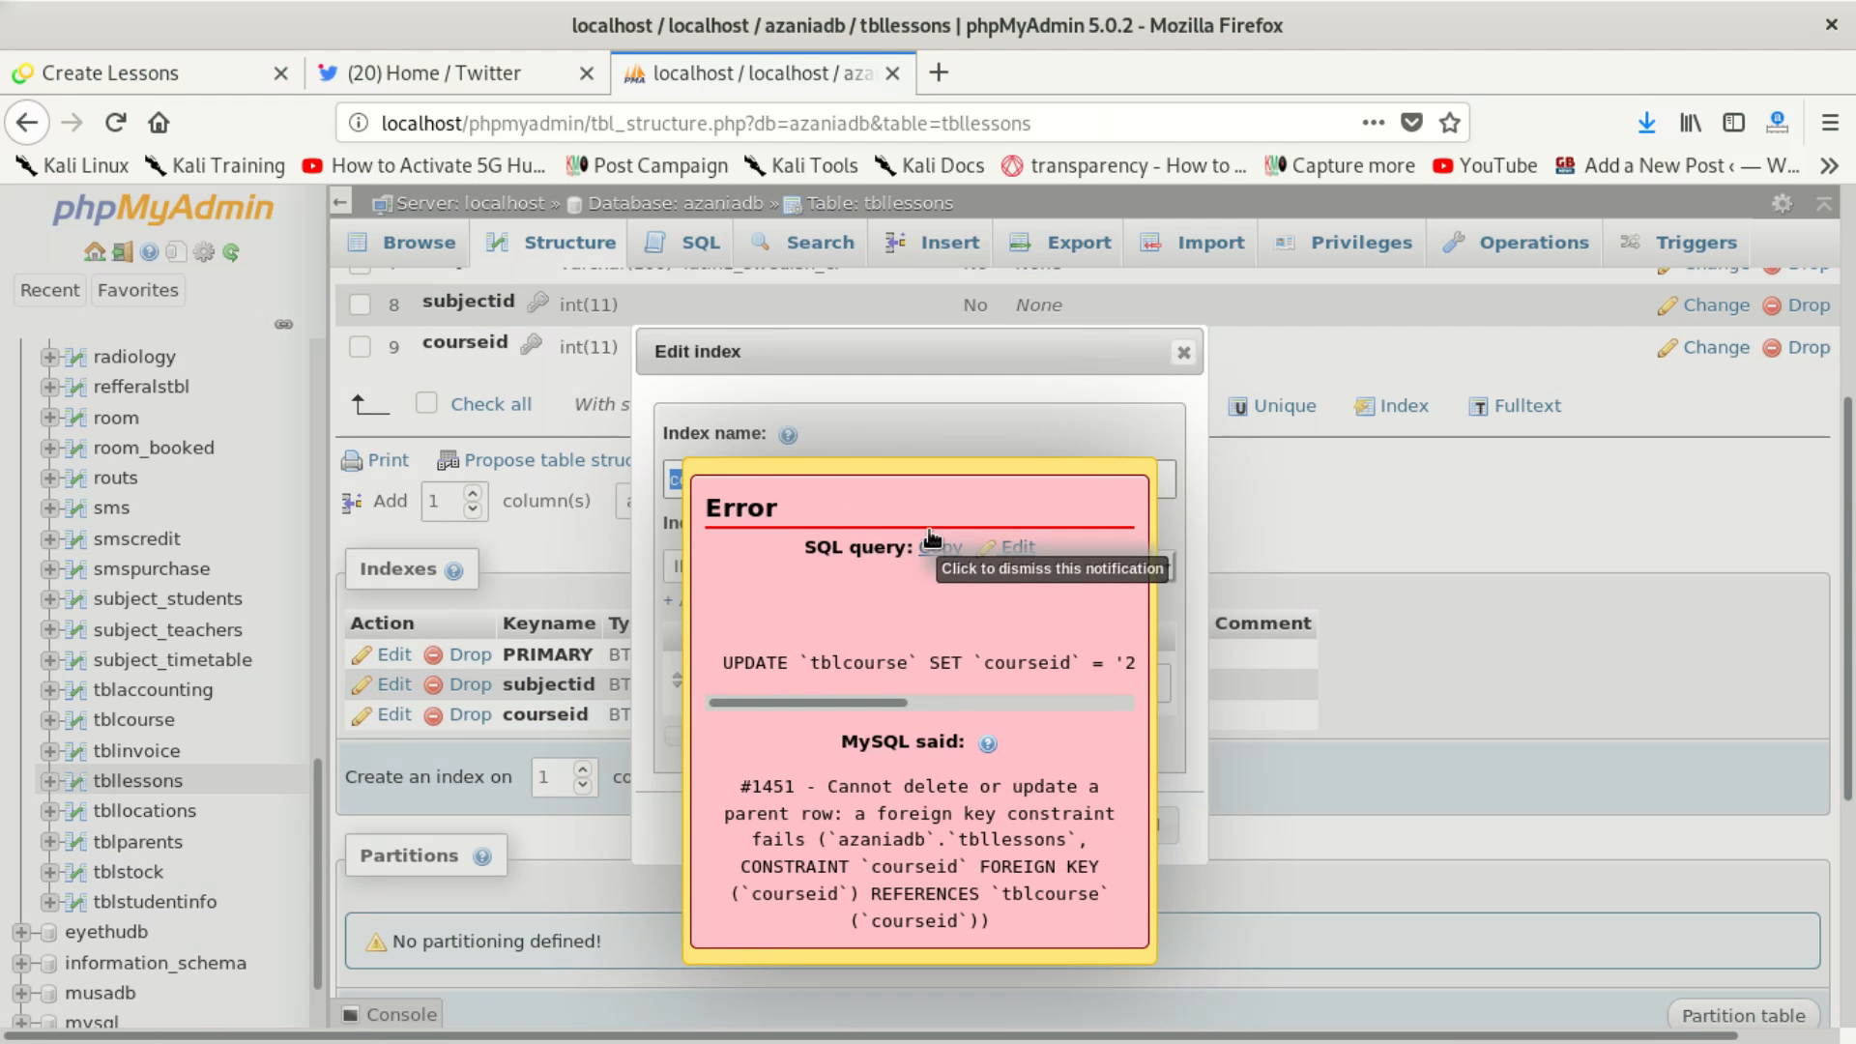
left_click(716, 500)
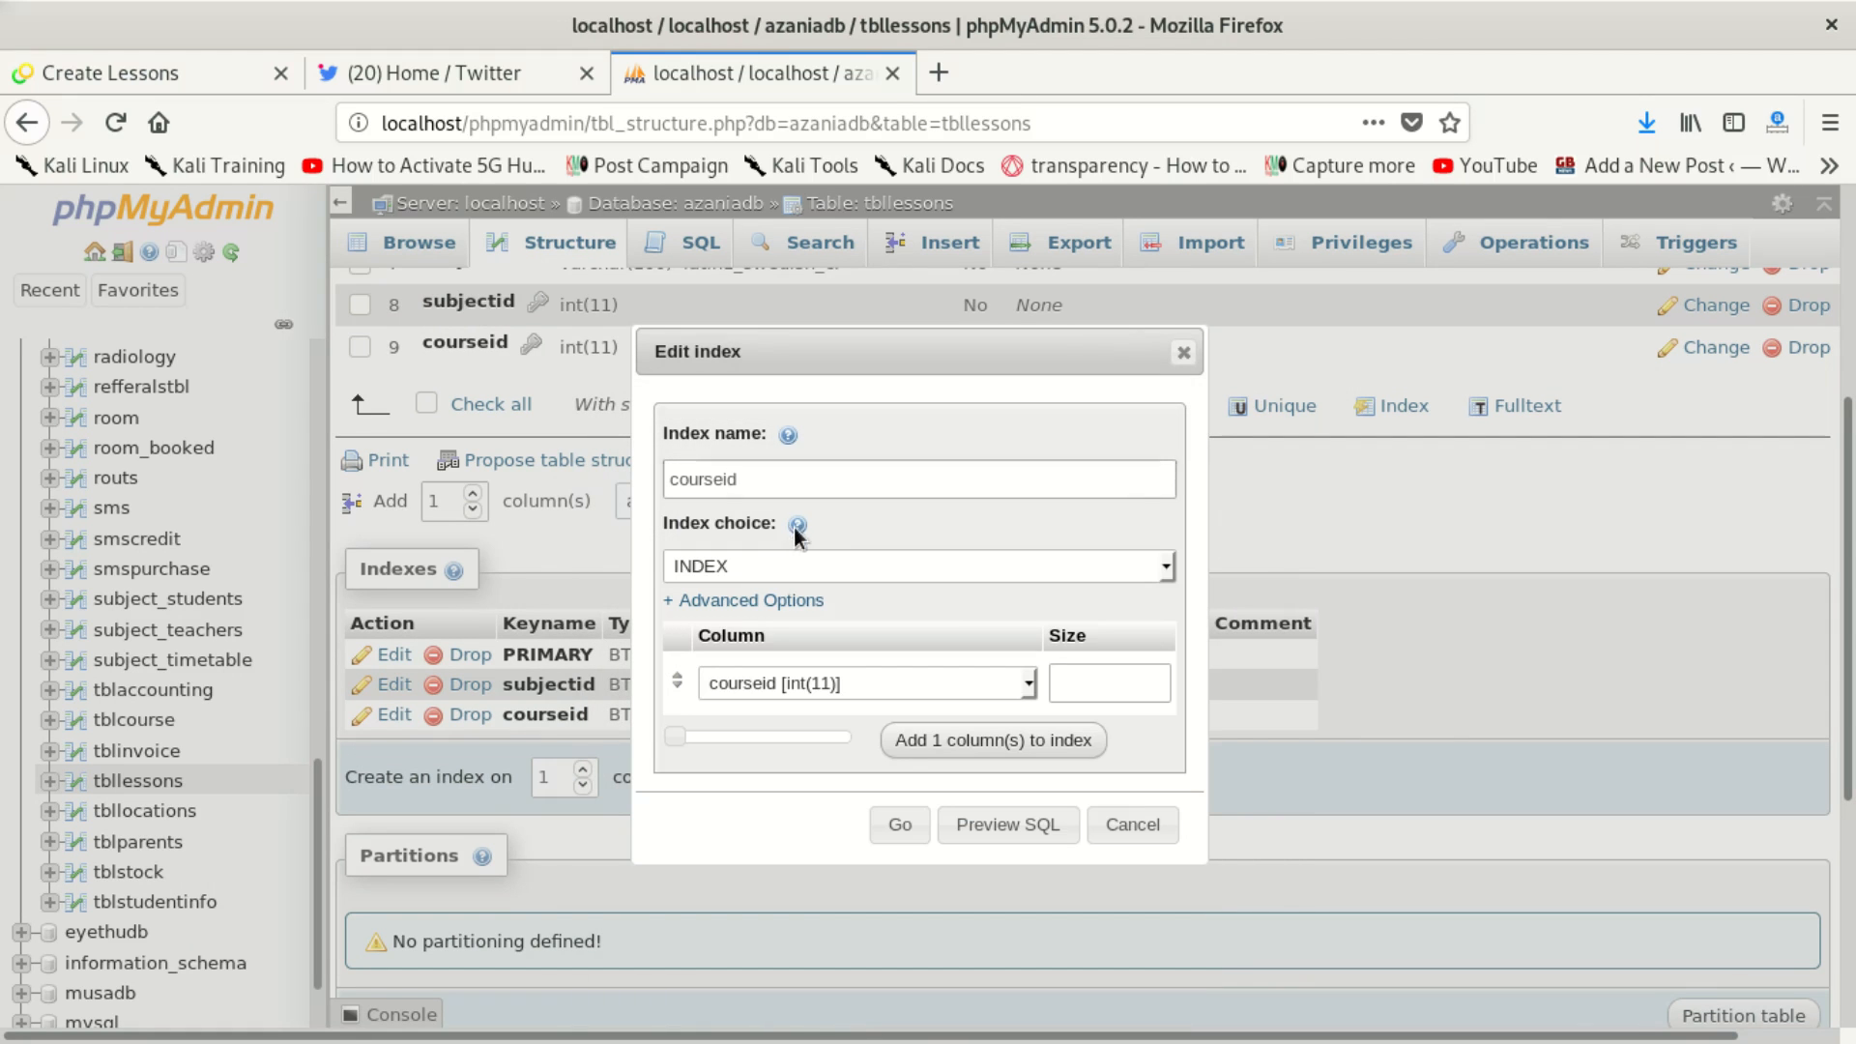
scroll(843, 646, "down", 5)
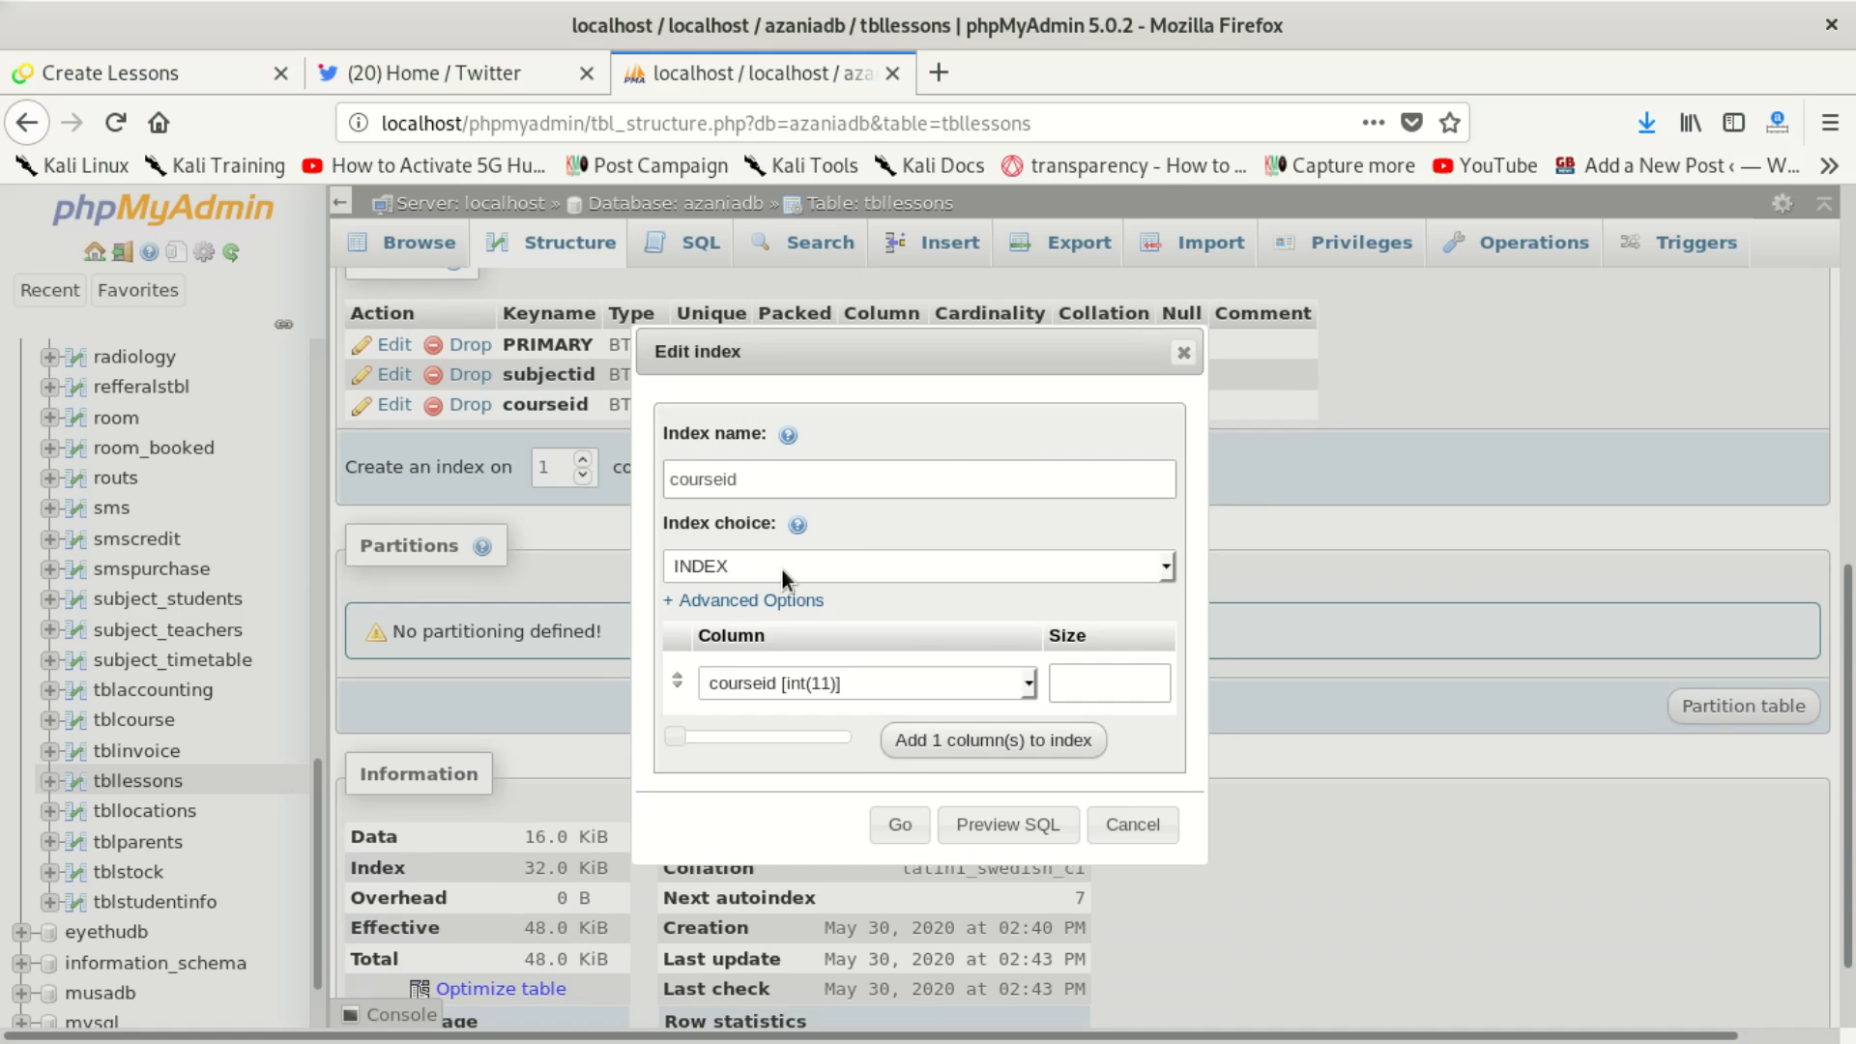
scroll(897, 572, "up", 7)
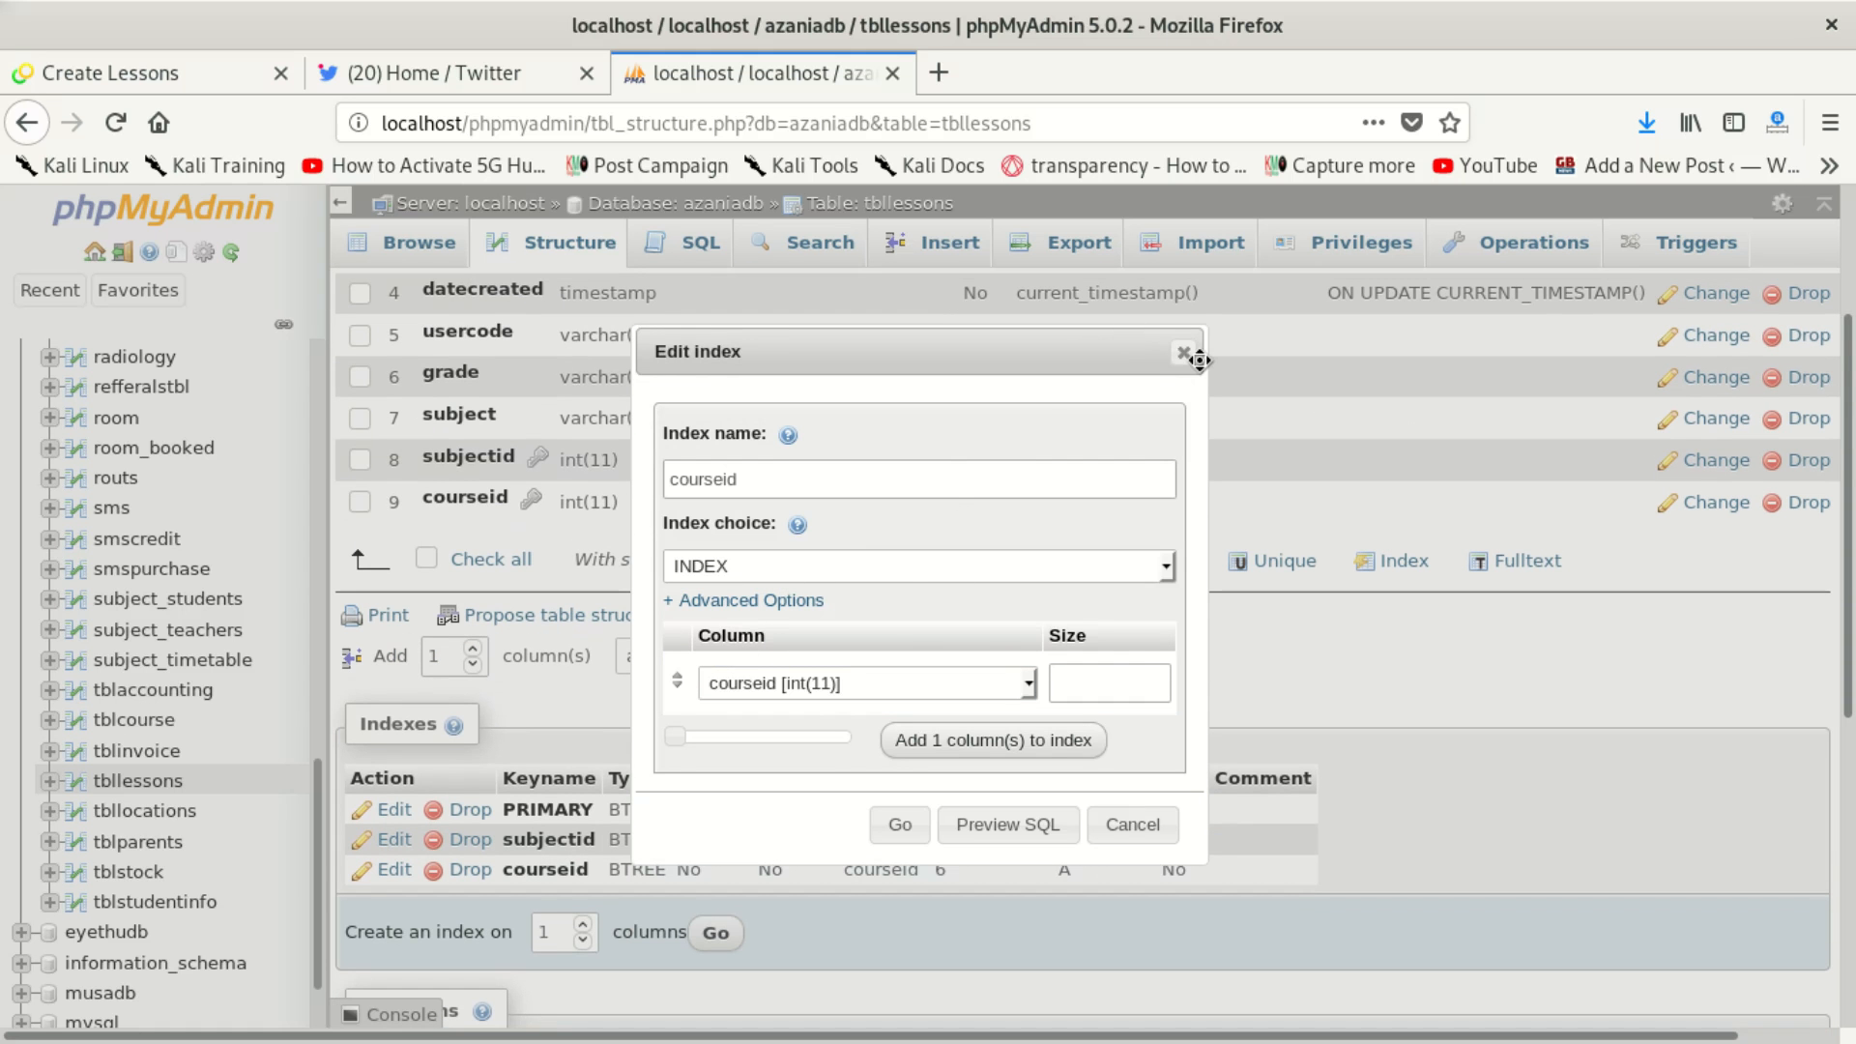
left_click_drag(1198, 361, 1198, 359)
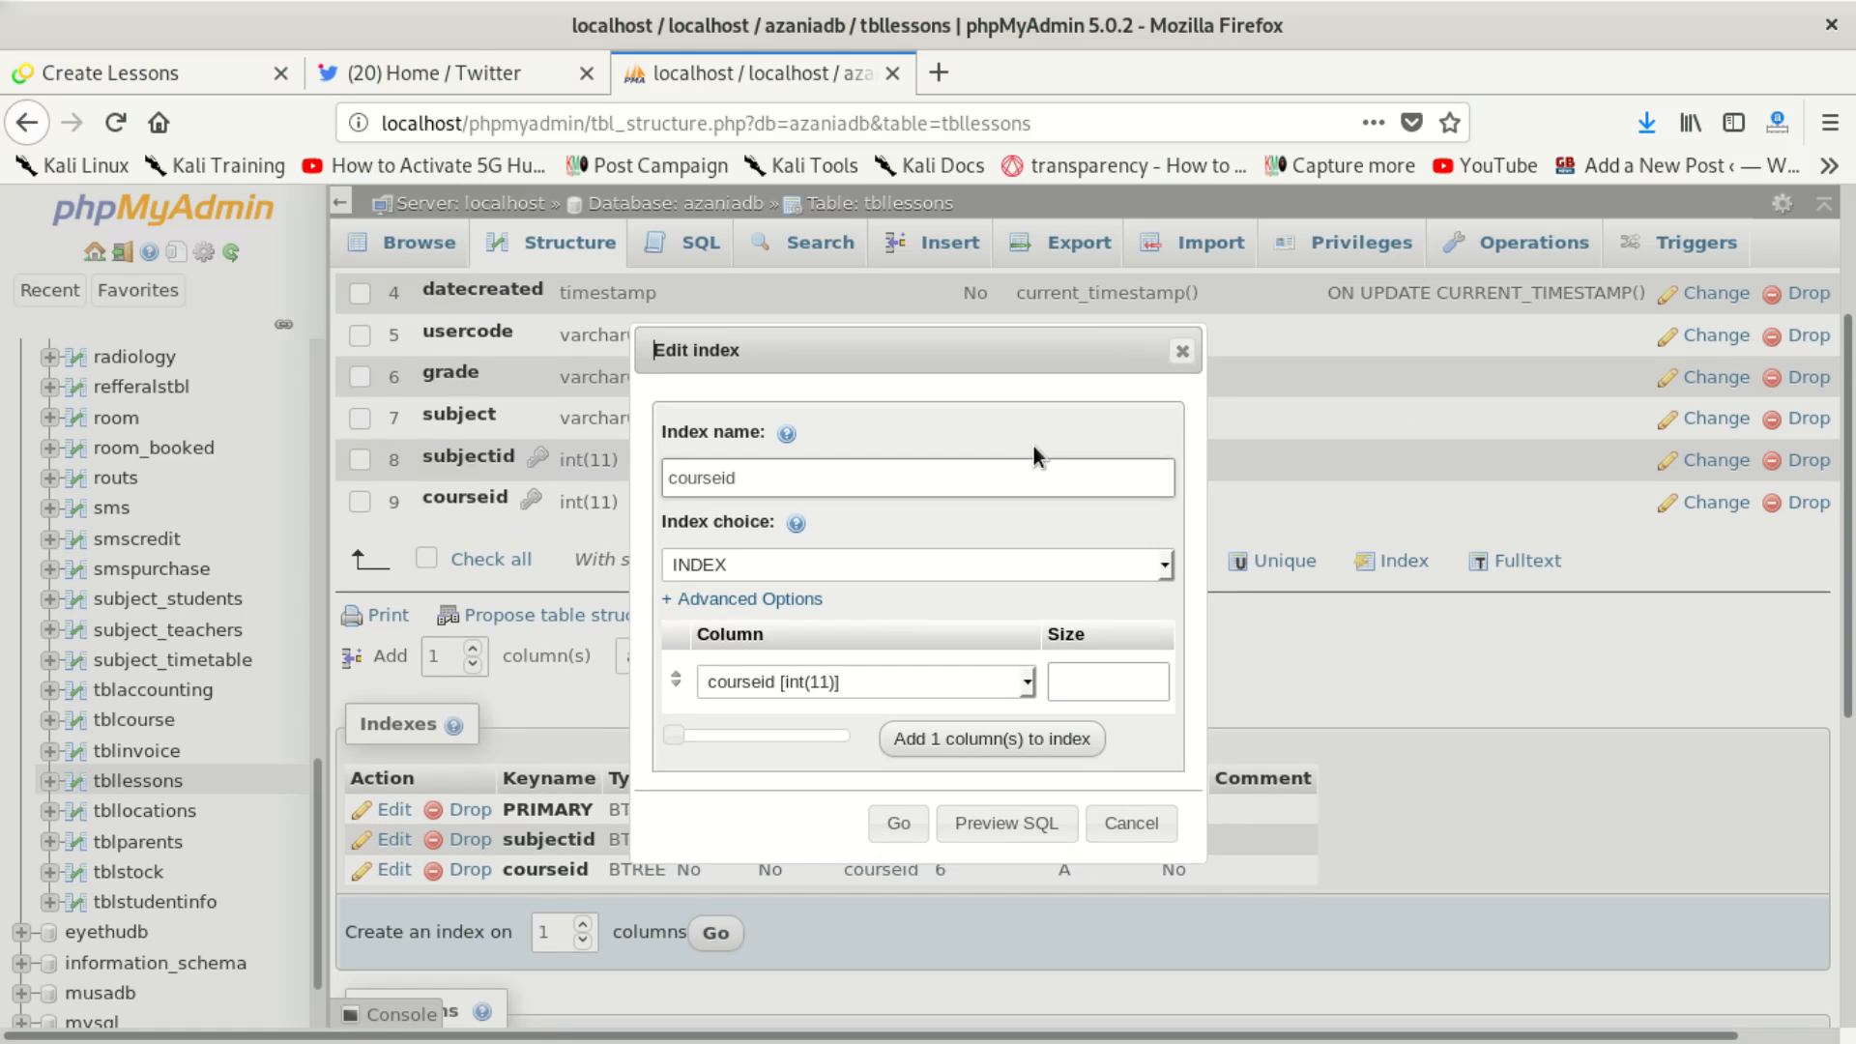
left_click(1175, 356)
scroll(586, 716, "down", 6)
scroll(503, 735, "up", 3)
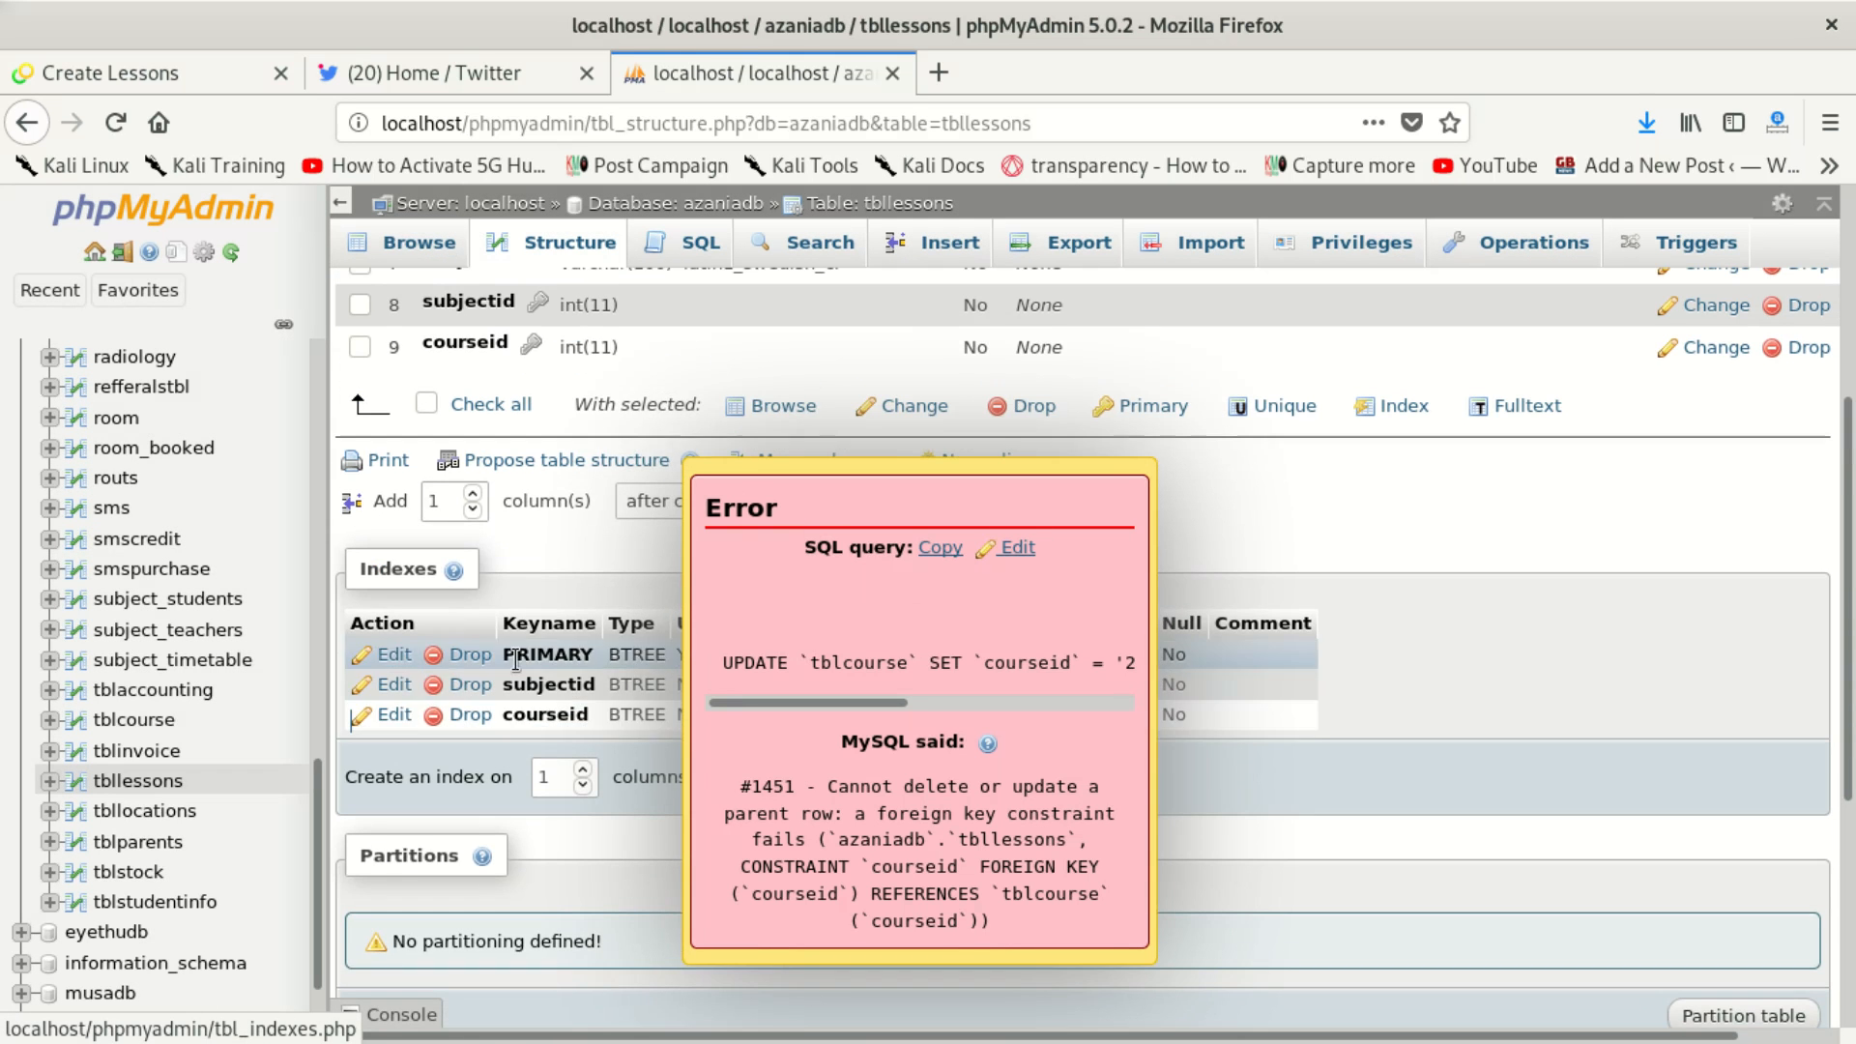
left_click(474, 715)
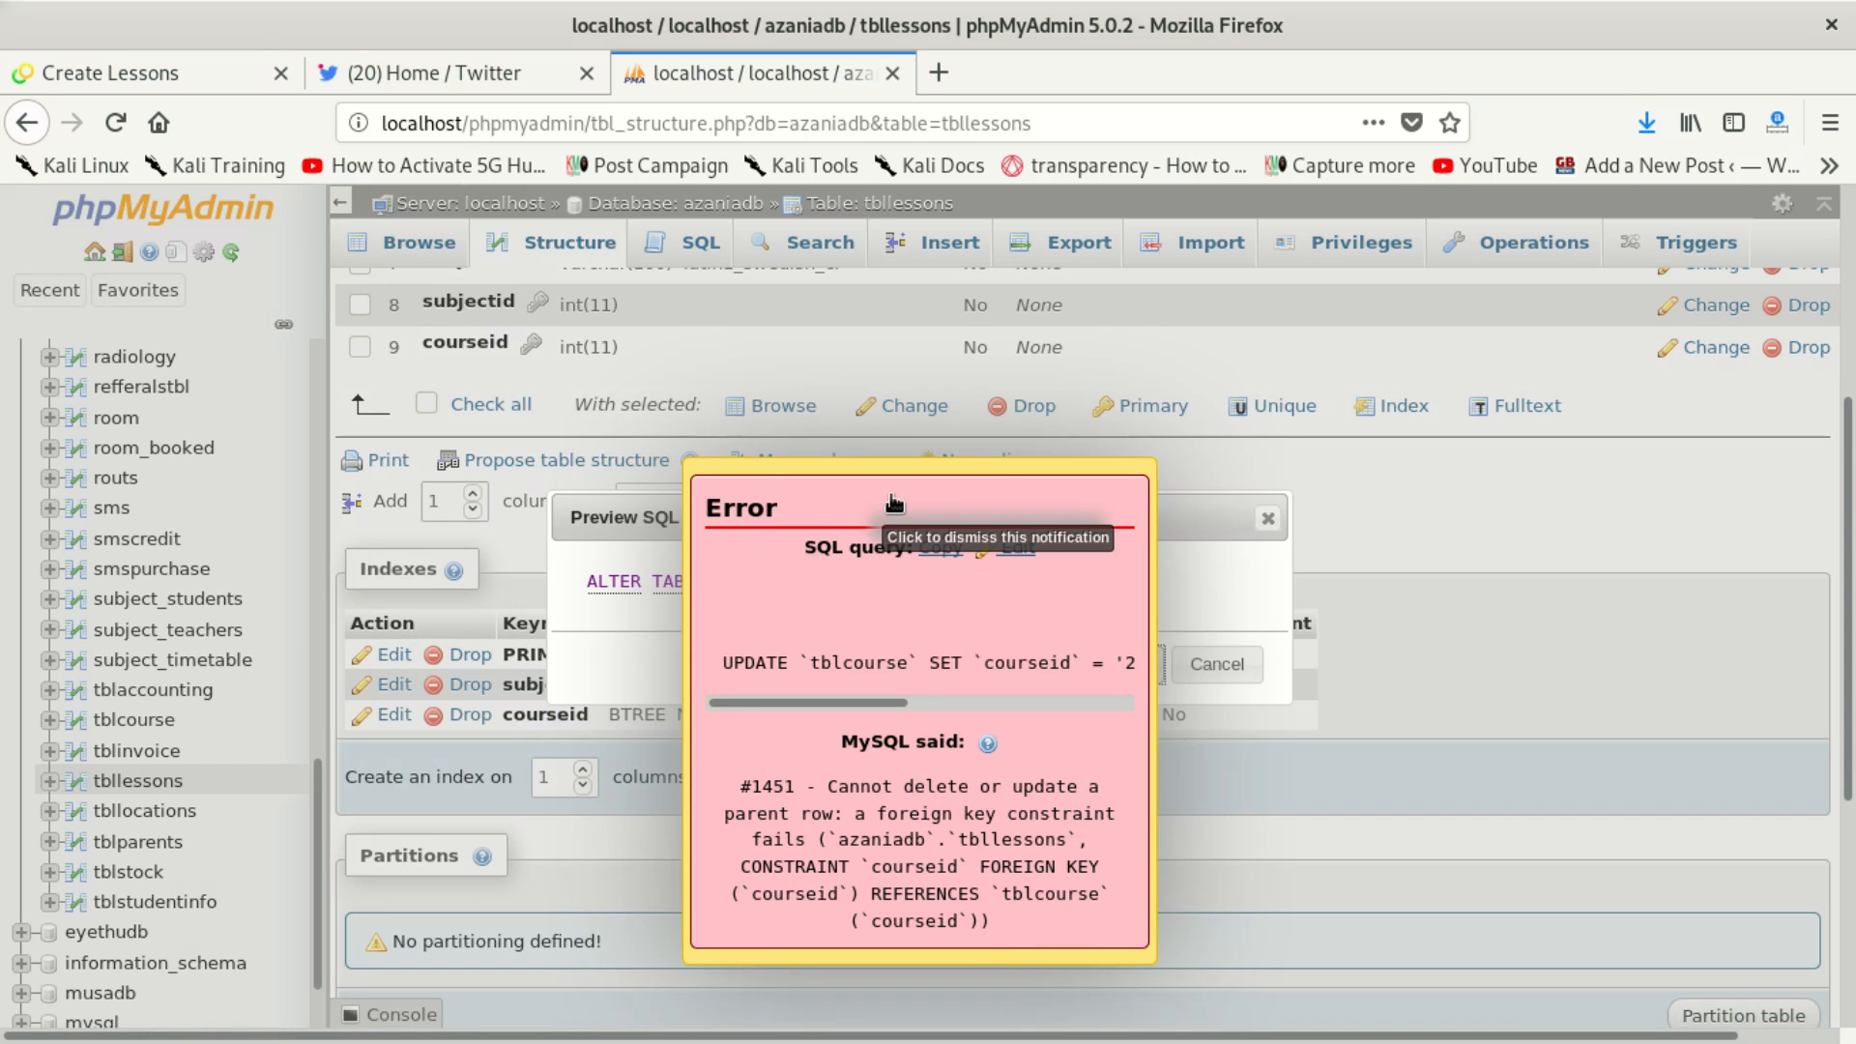
left_click_drag(1160, 478, 837, 779)
scroll(729, 750, "down", 1)
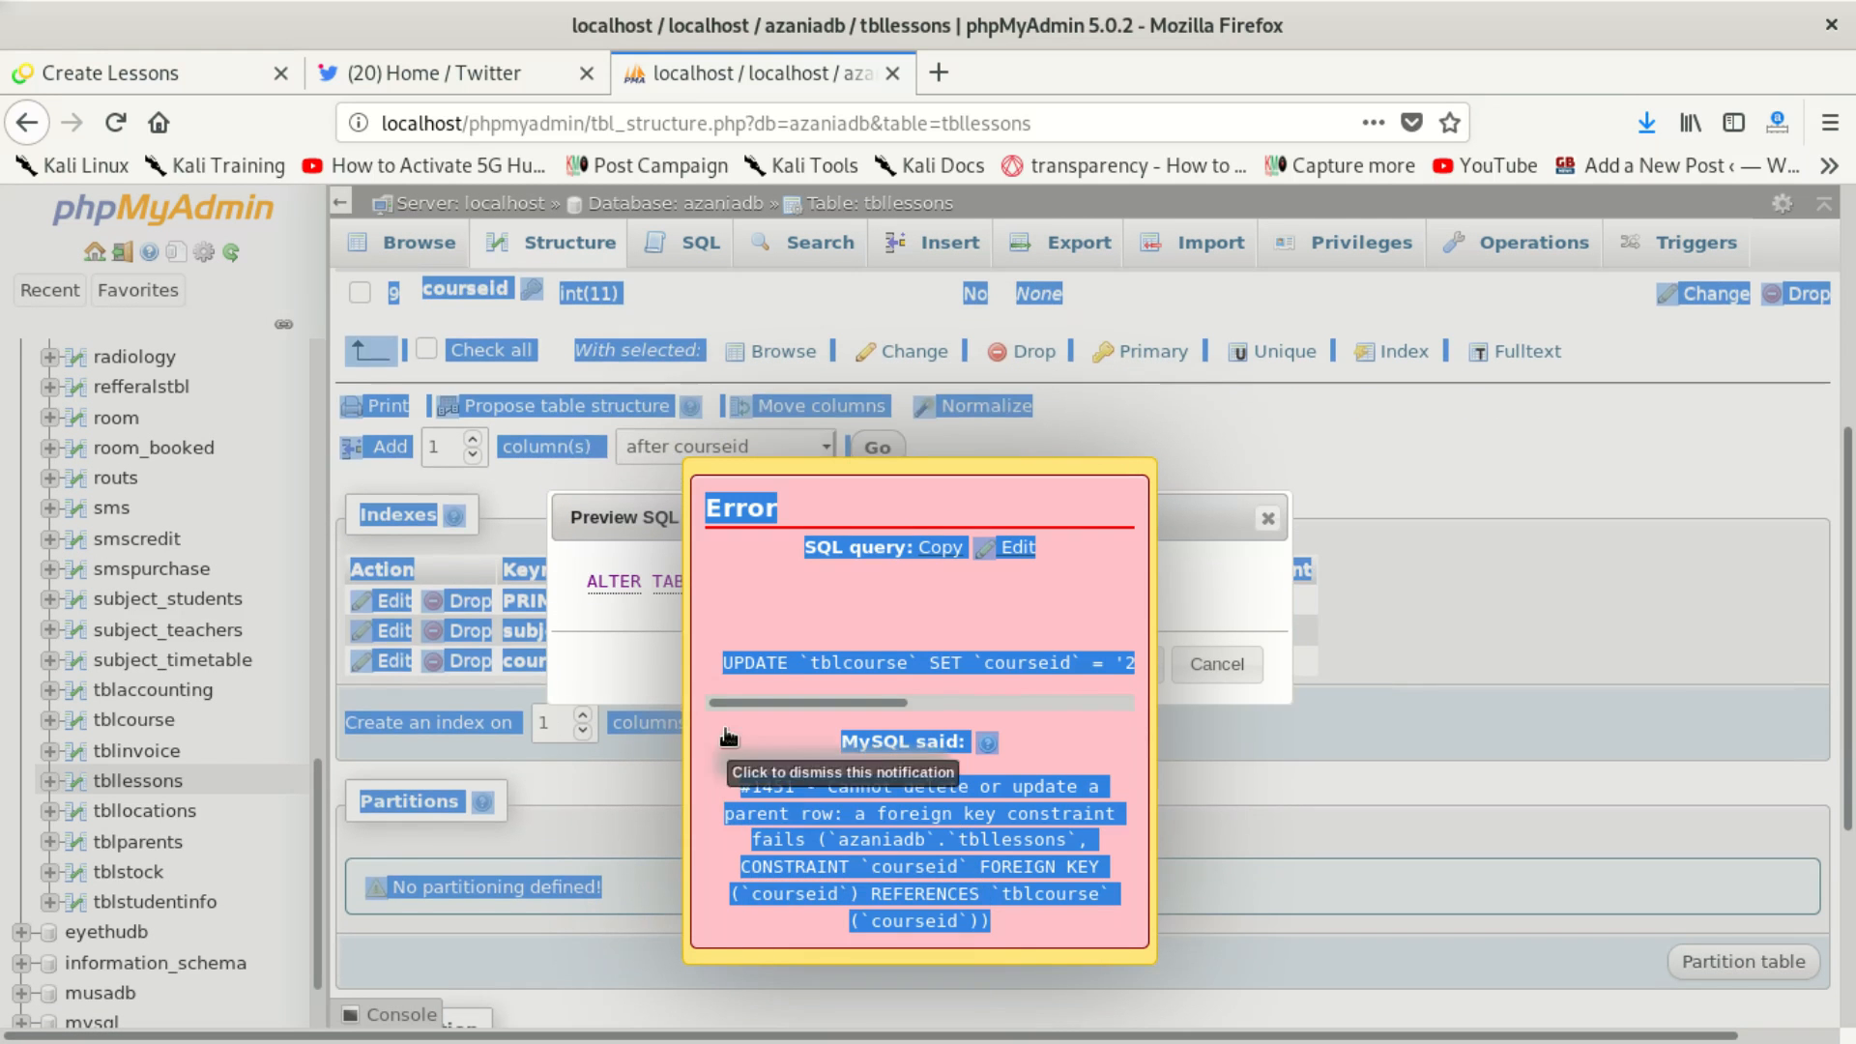
left_click(589, 628)
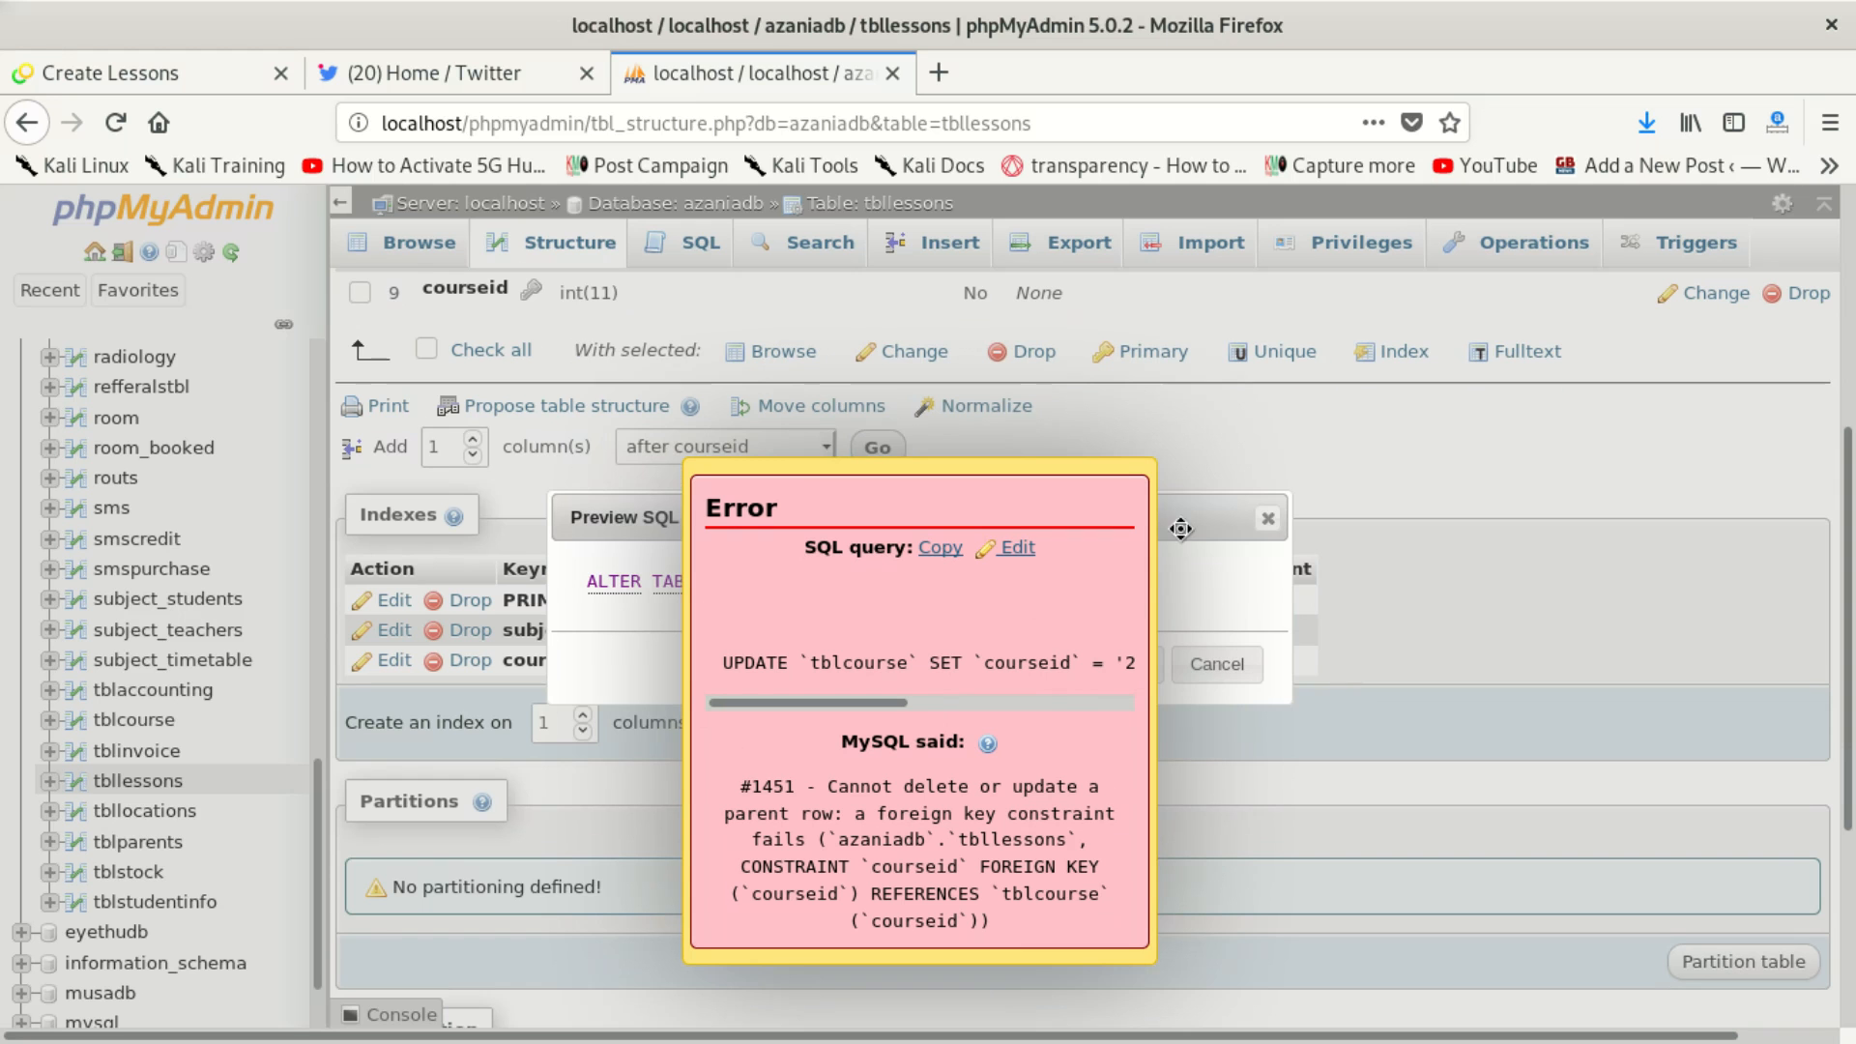
left_click(1267, 518)
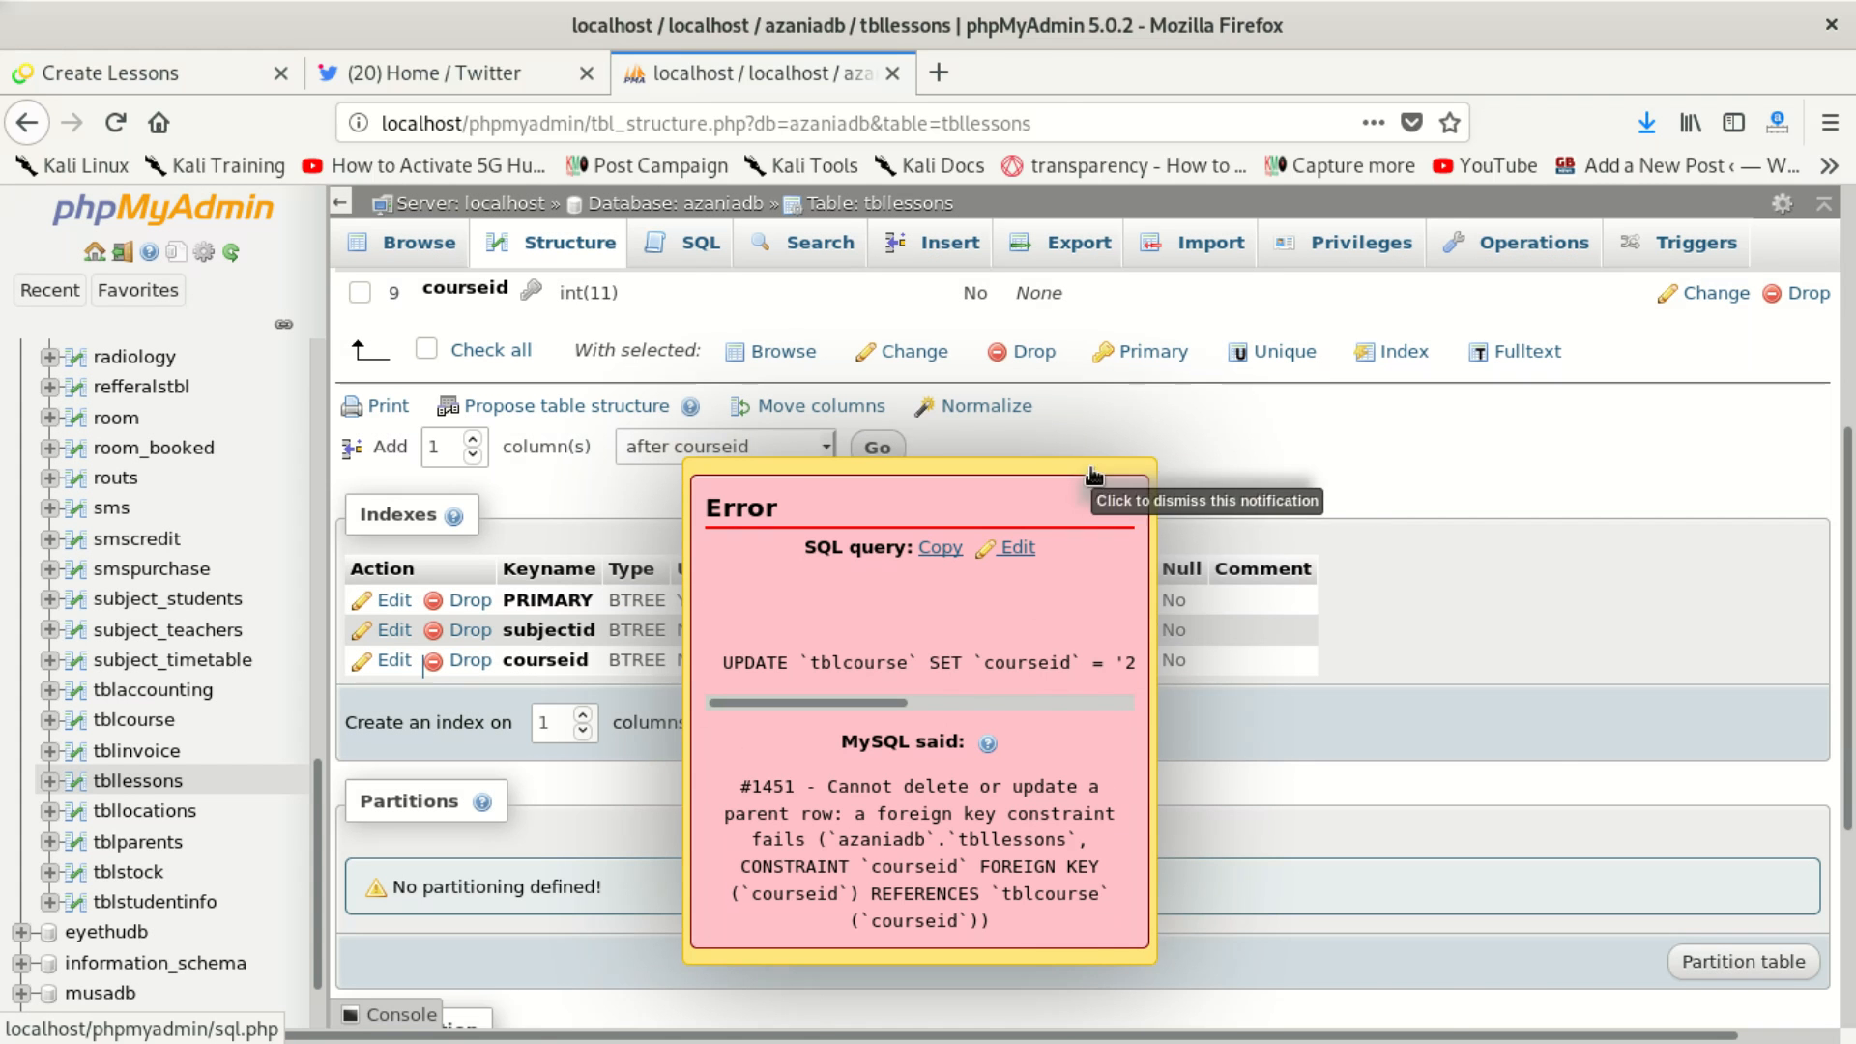
Step: Open another phpMyAdmin session at localhost/phpmyadmin/ in a separate new tab
left_click(937, 72)
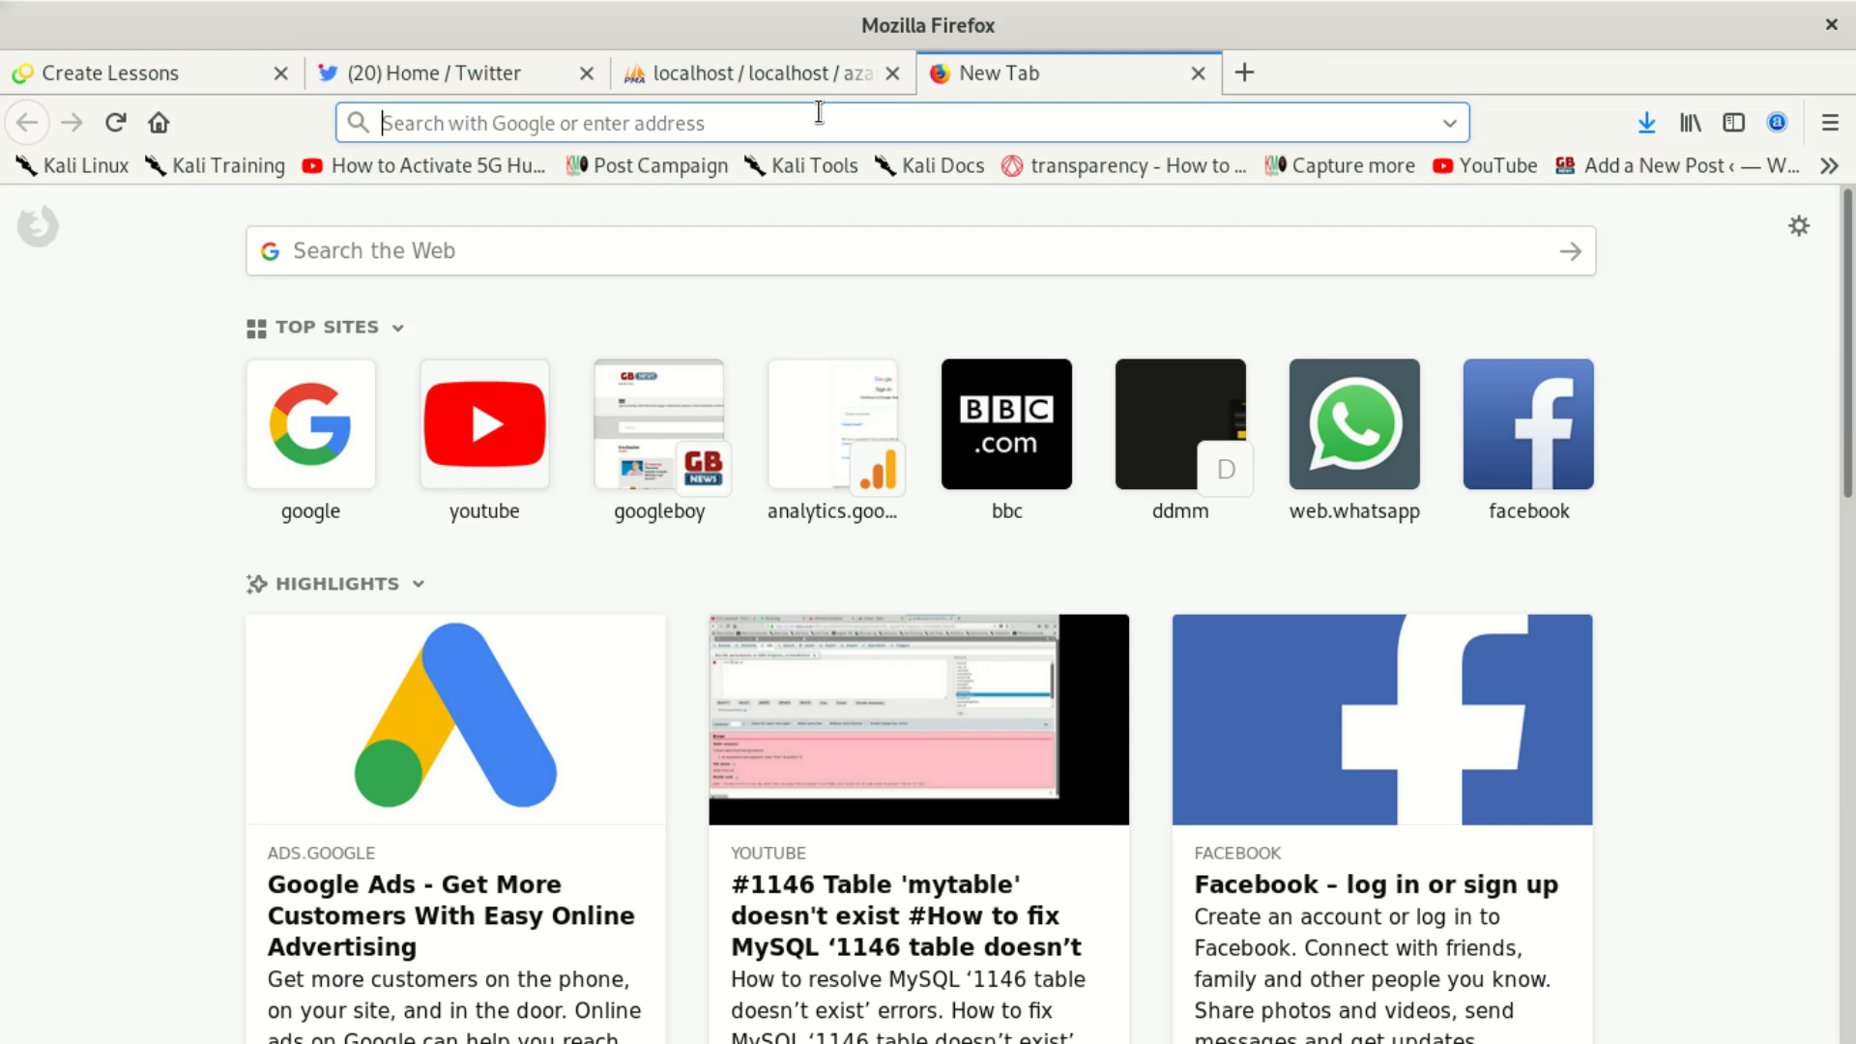
type("d")
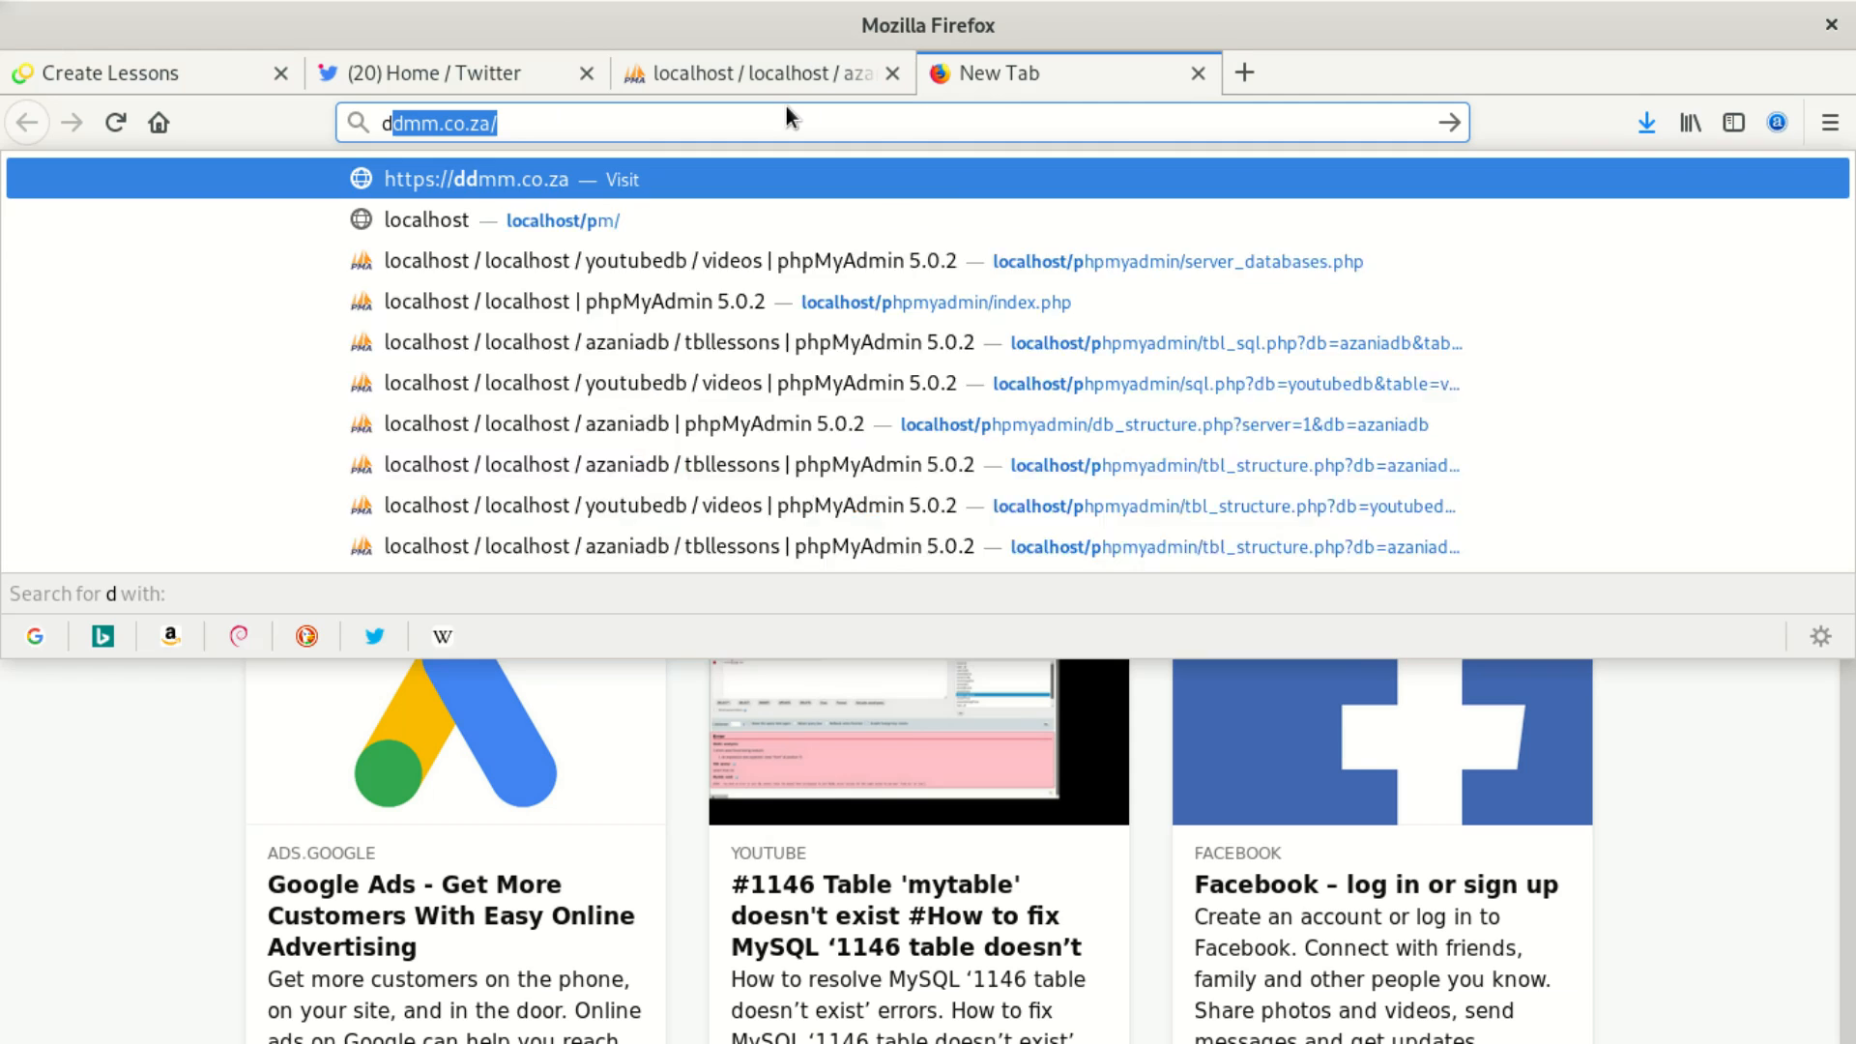
key("BackSpace")
key("BackSpace")
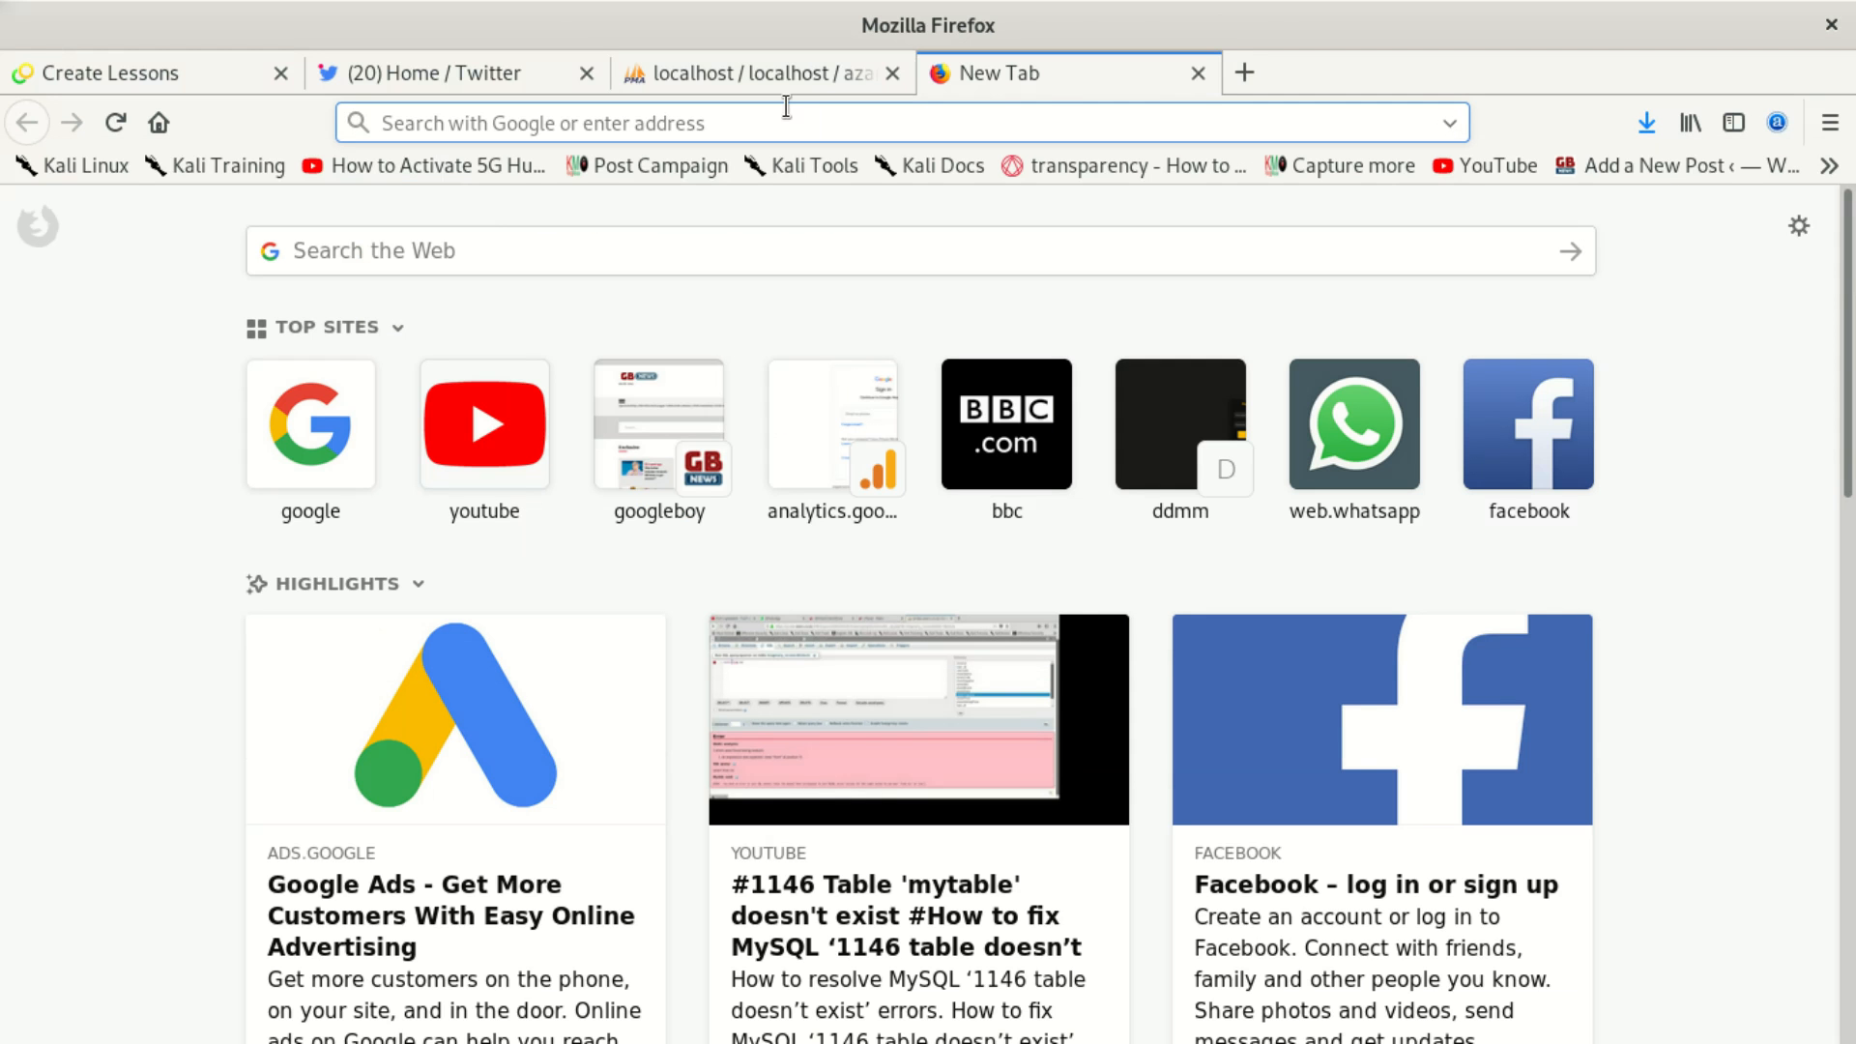
type("localhost/")
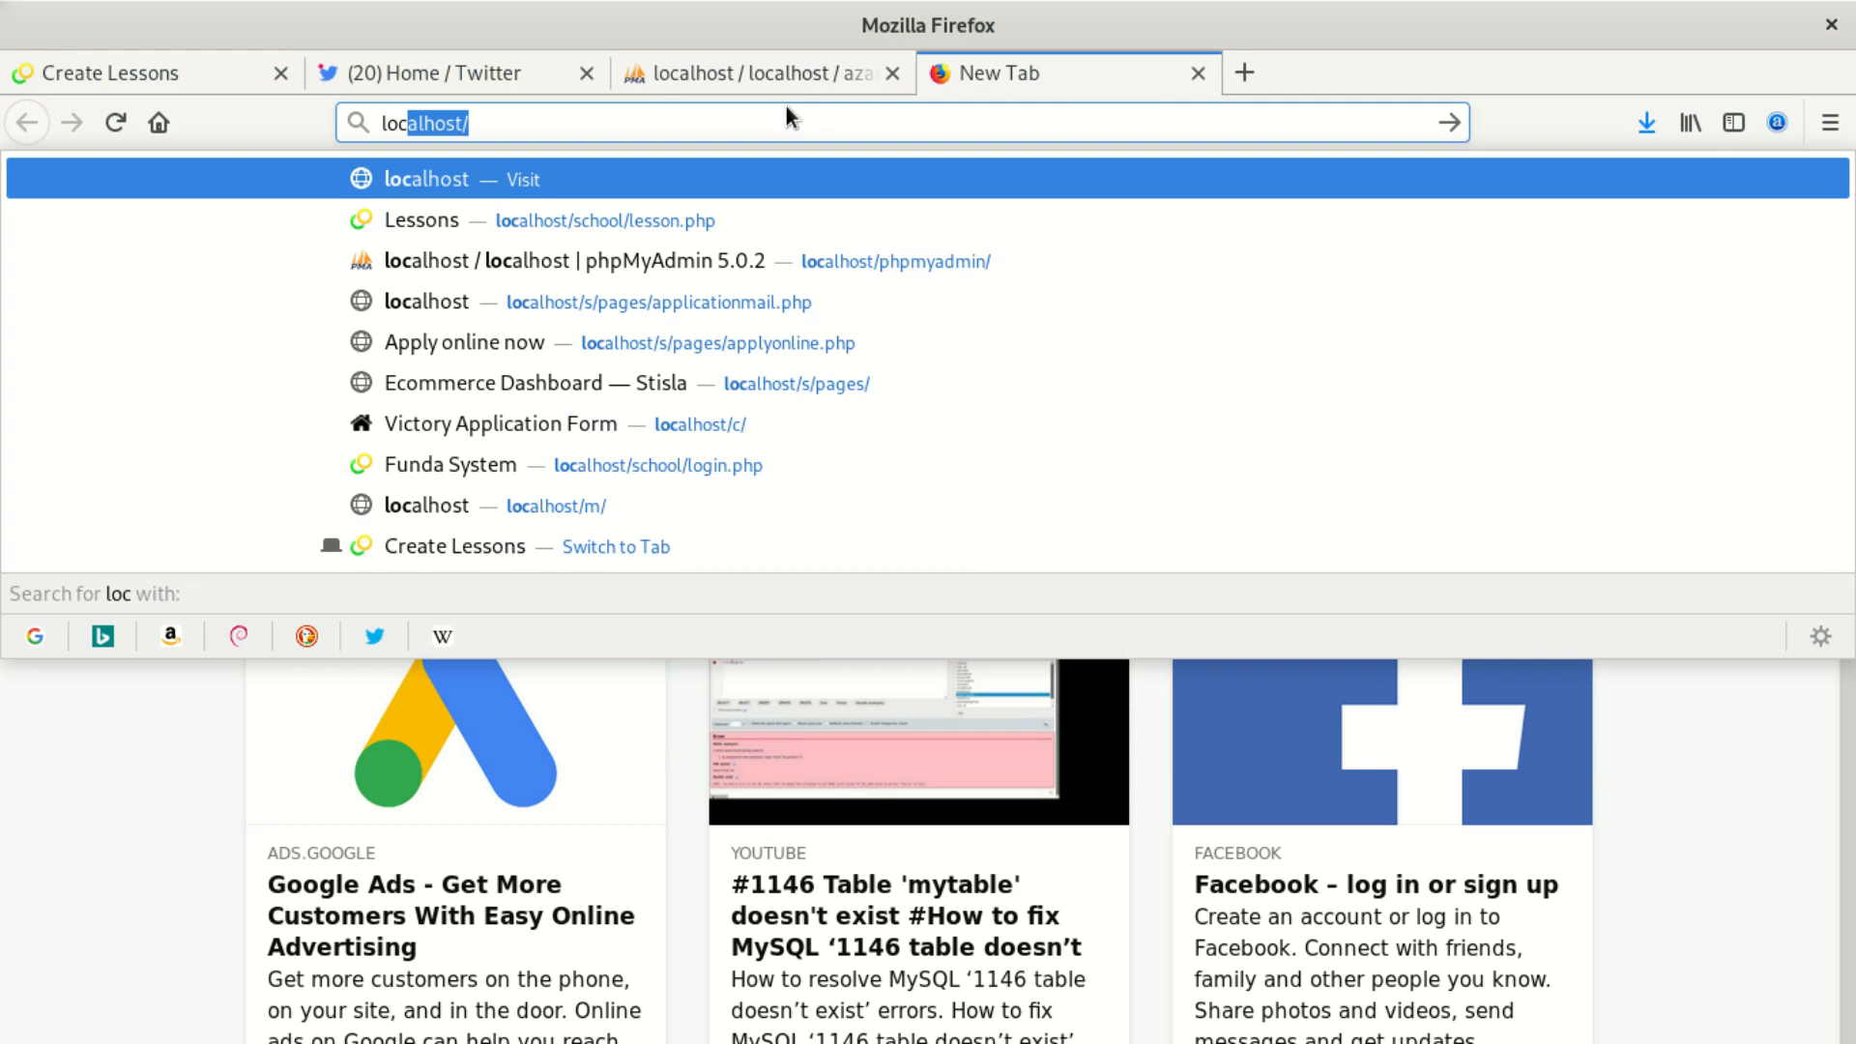
left_click(663, 113)
type("phpmyadmin/")
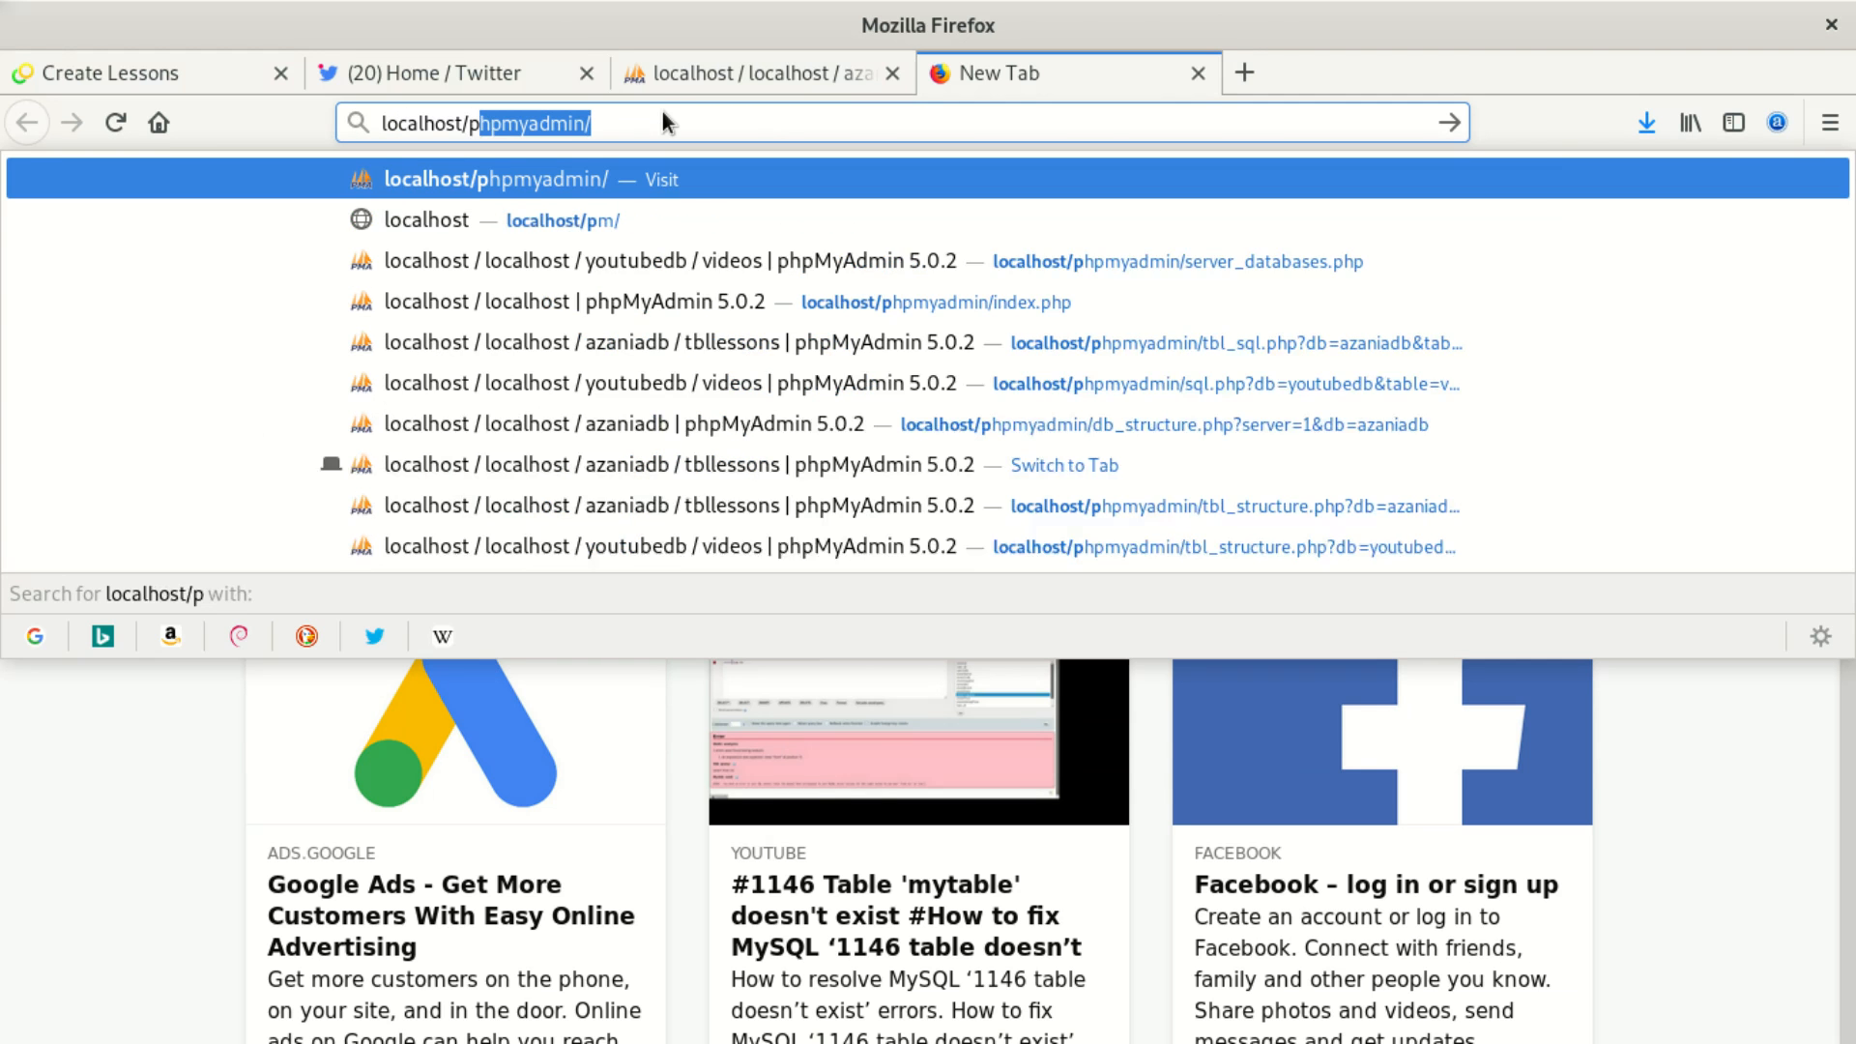
key("Return")
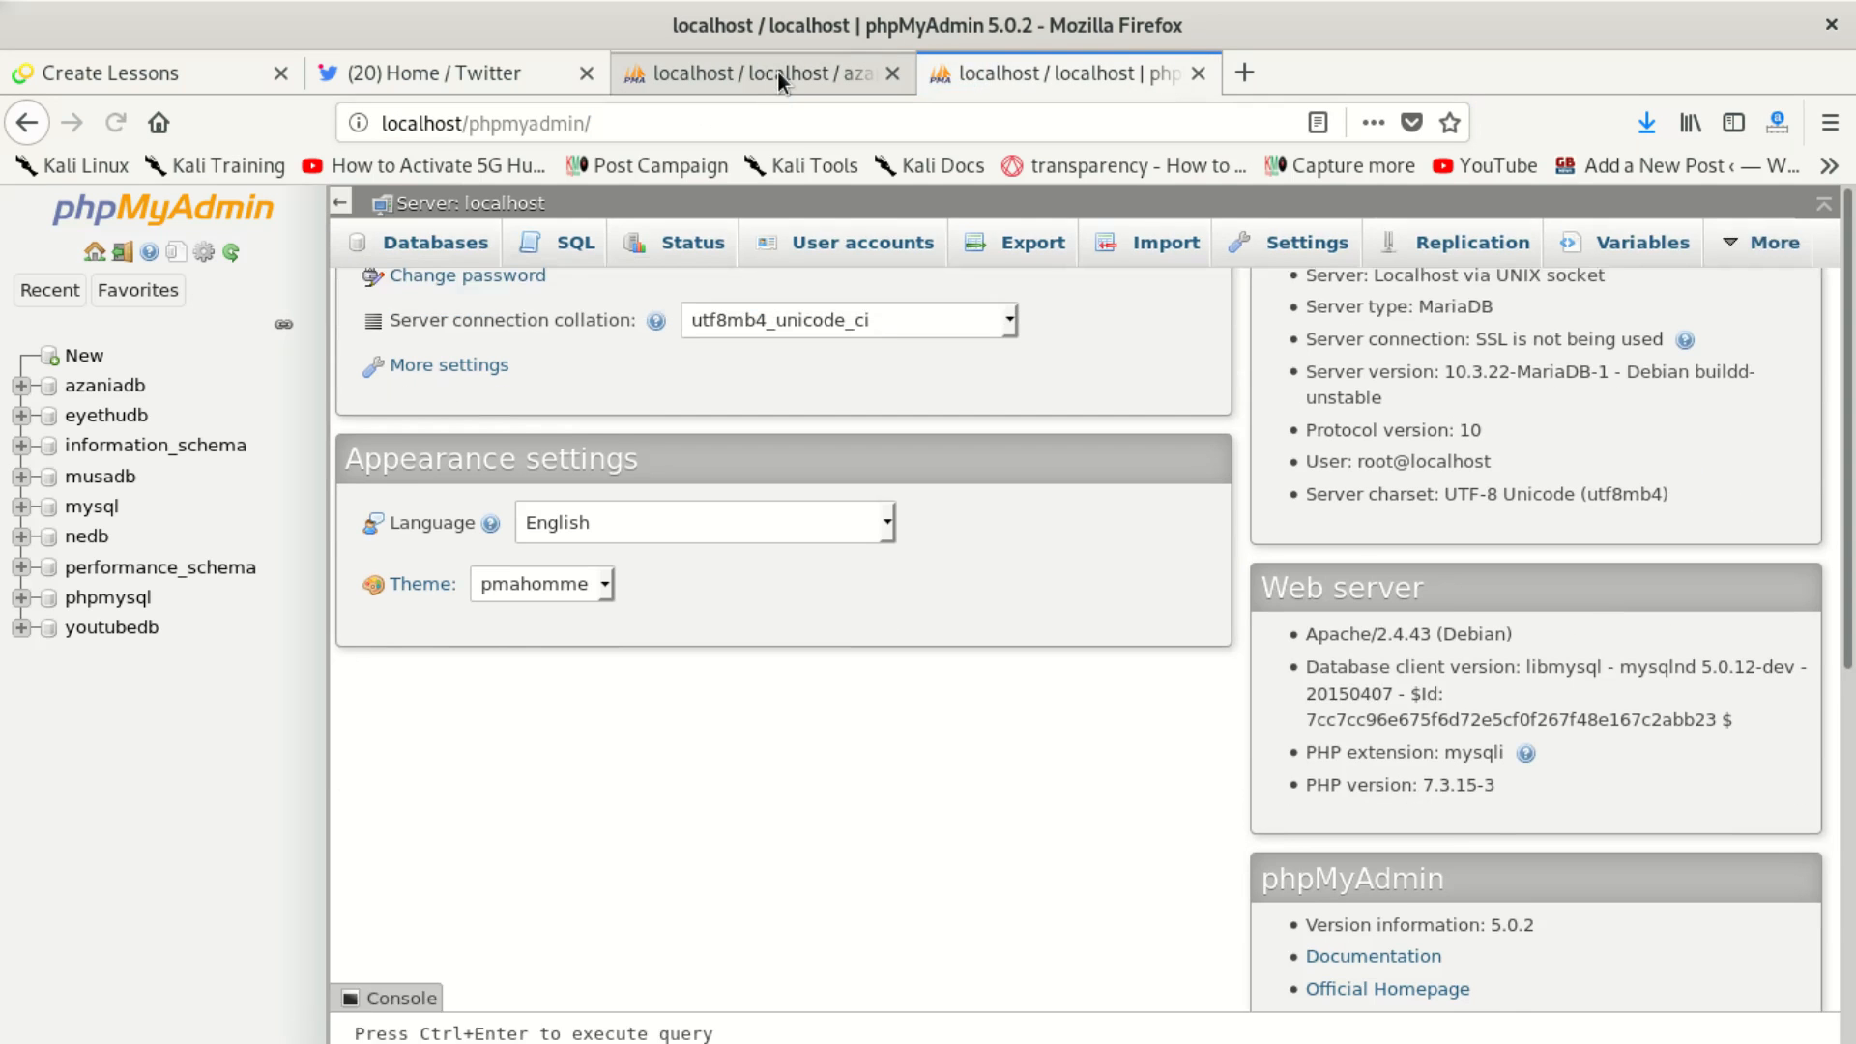
Step: Close the earlier phpMyAdmin tab showing the tbllessons structure, leaving the page without saving the pending edit
left_click(783, 72)
left_click(895, 73)
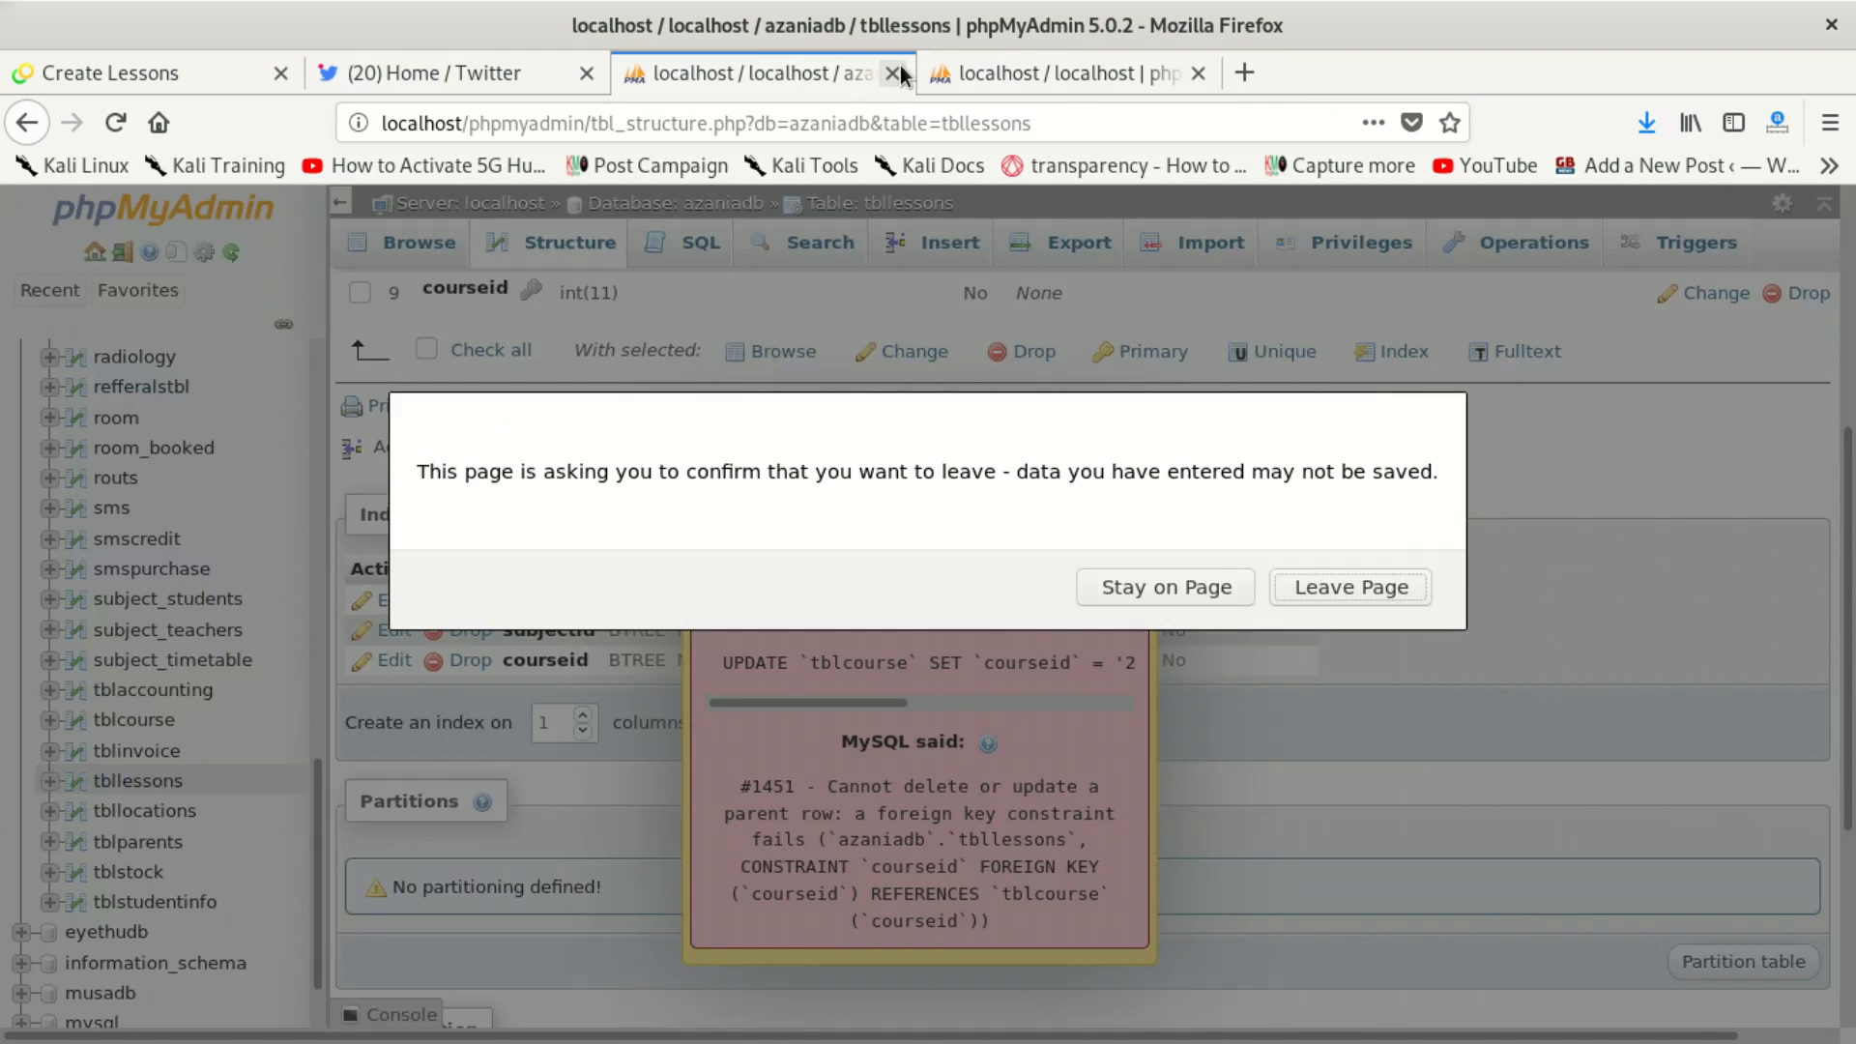
key("Return")
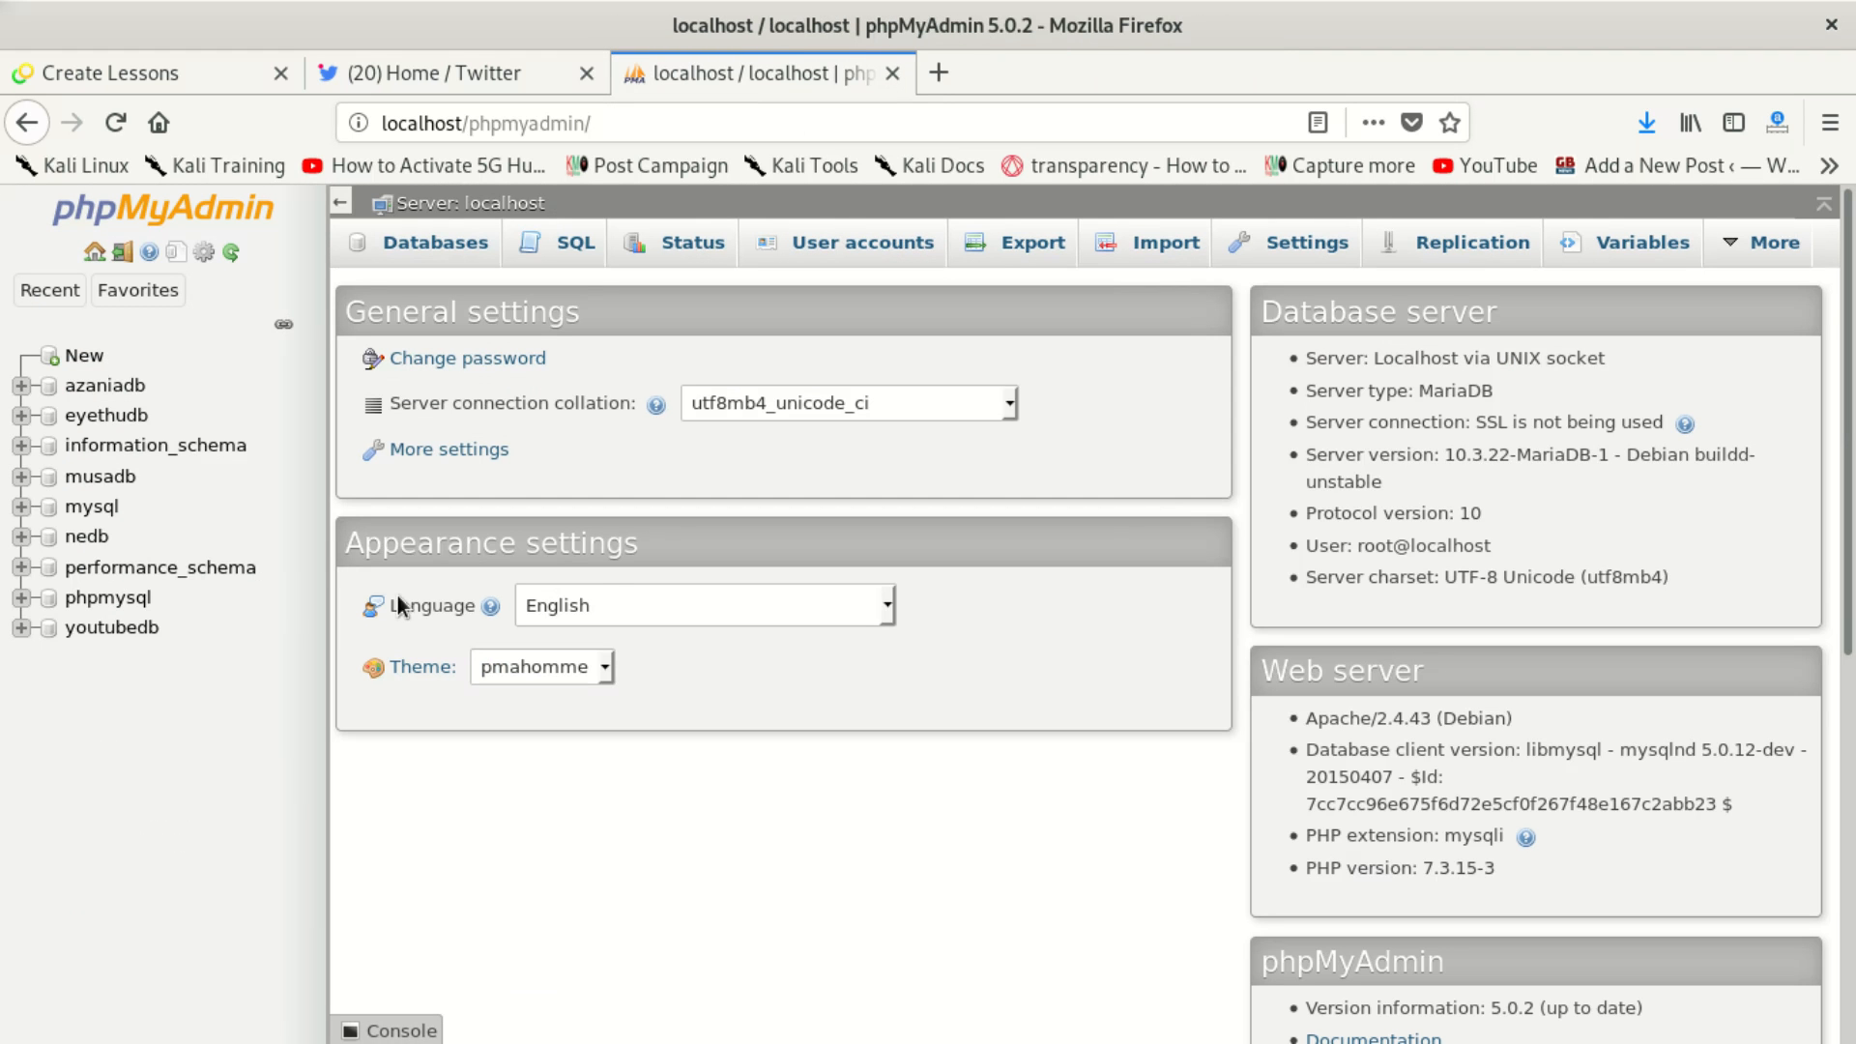
Step: Open the azaniadb database and show the records of its tblcourse table
left_click(141, 388)
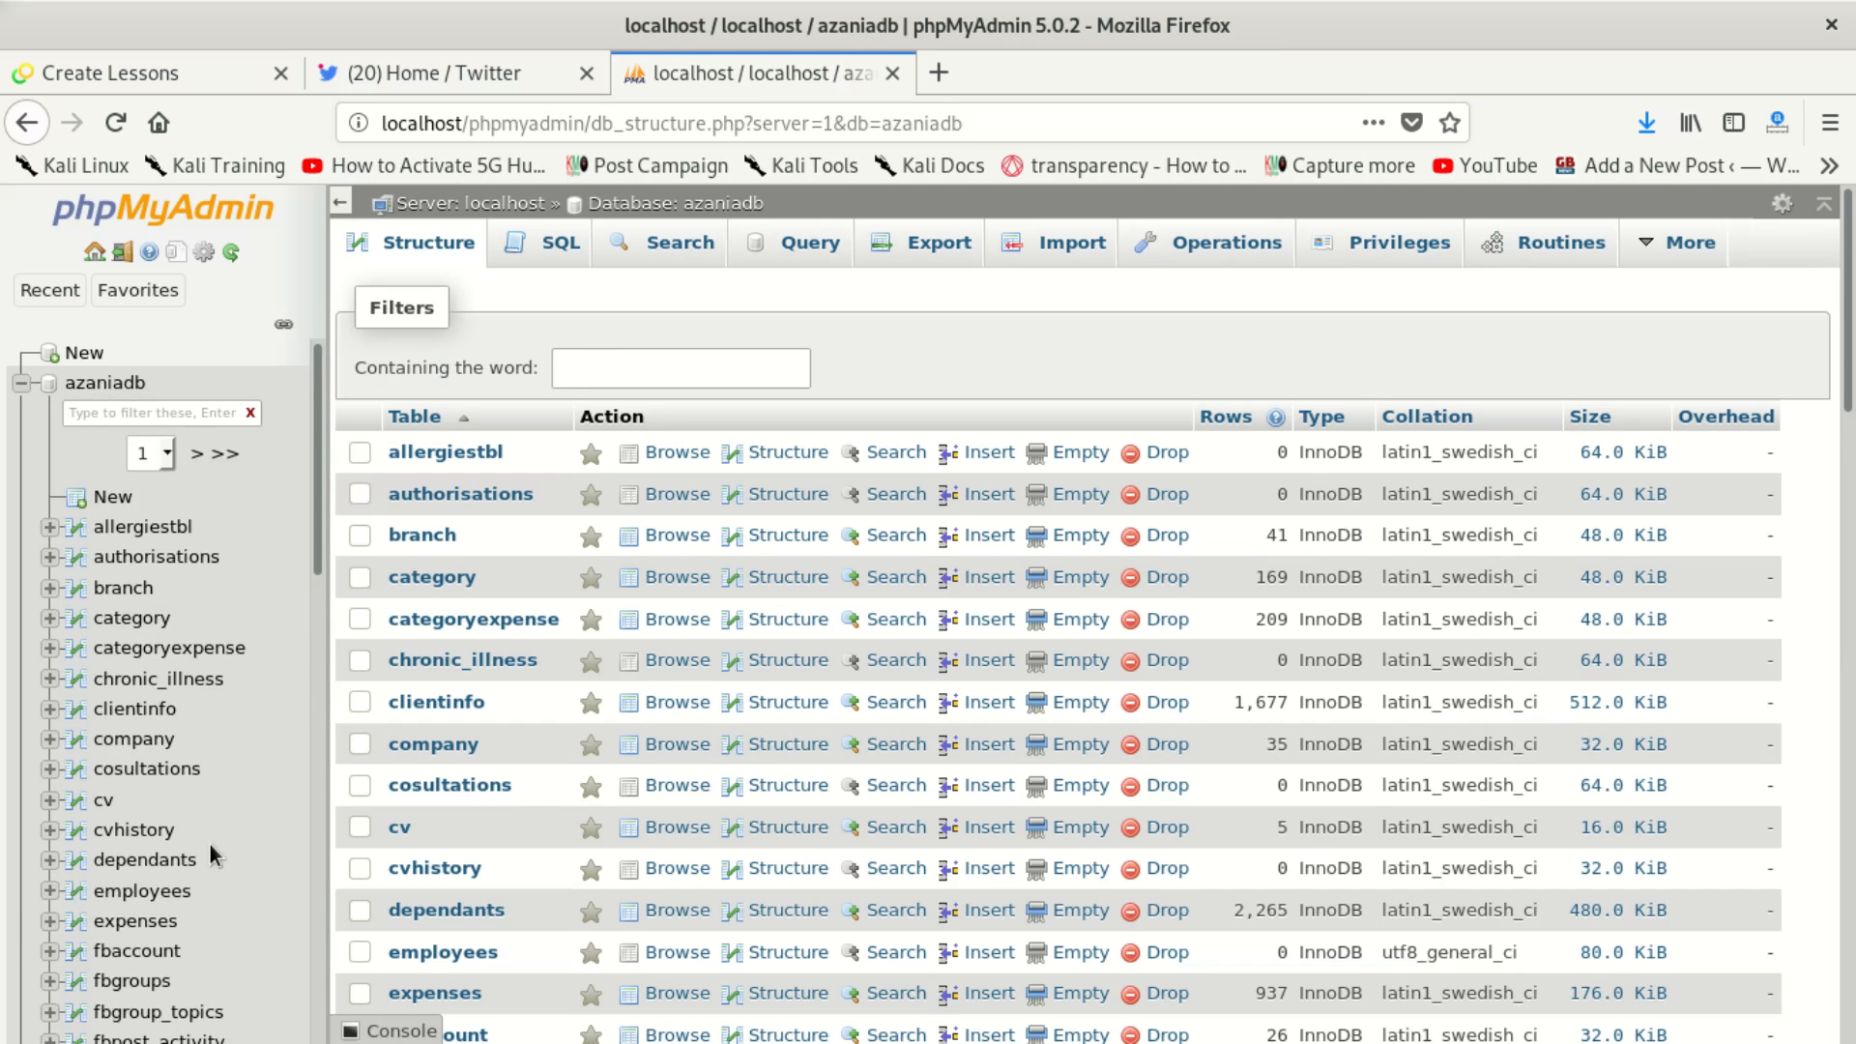
scroll(193, 831, "down", 5)
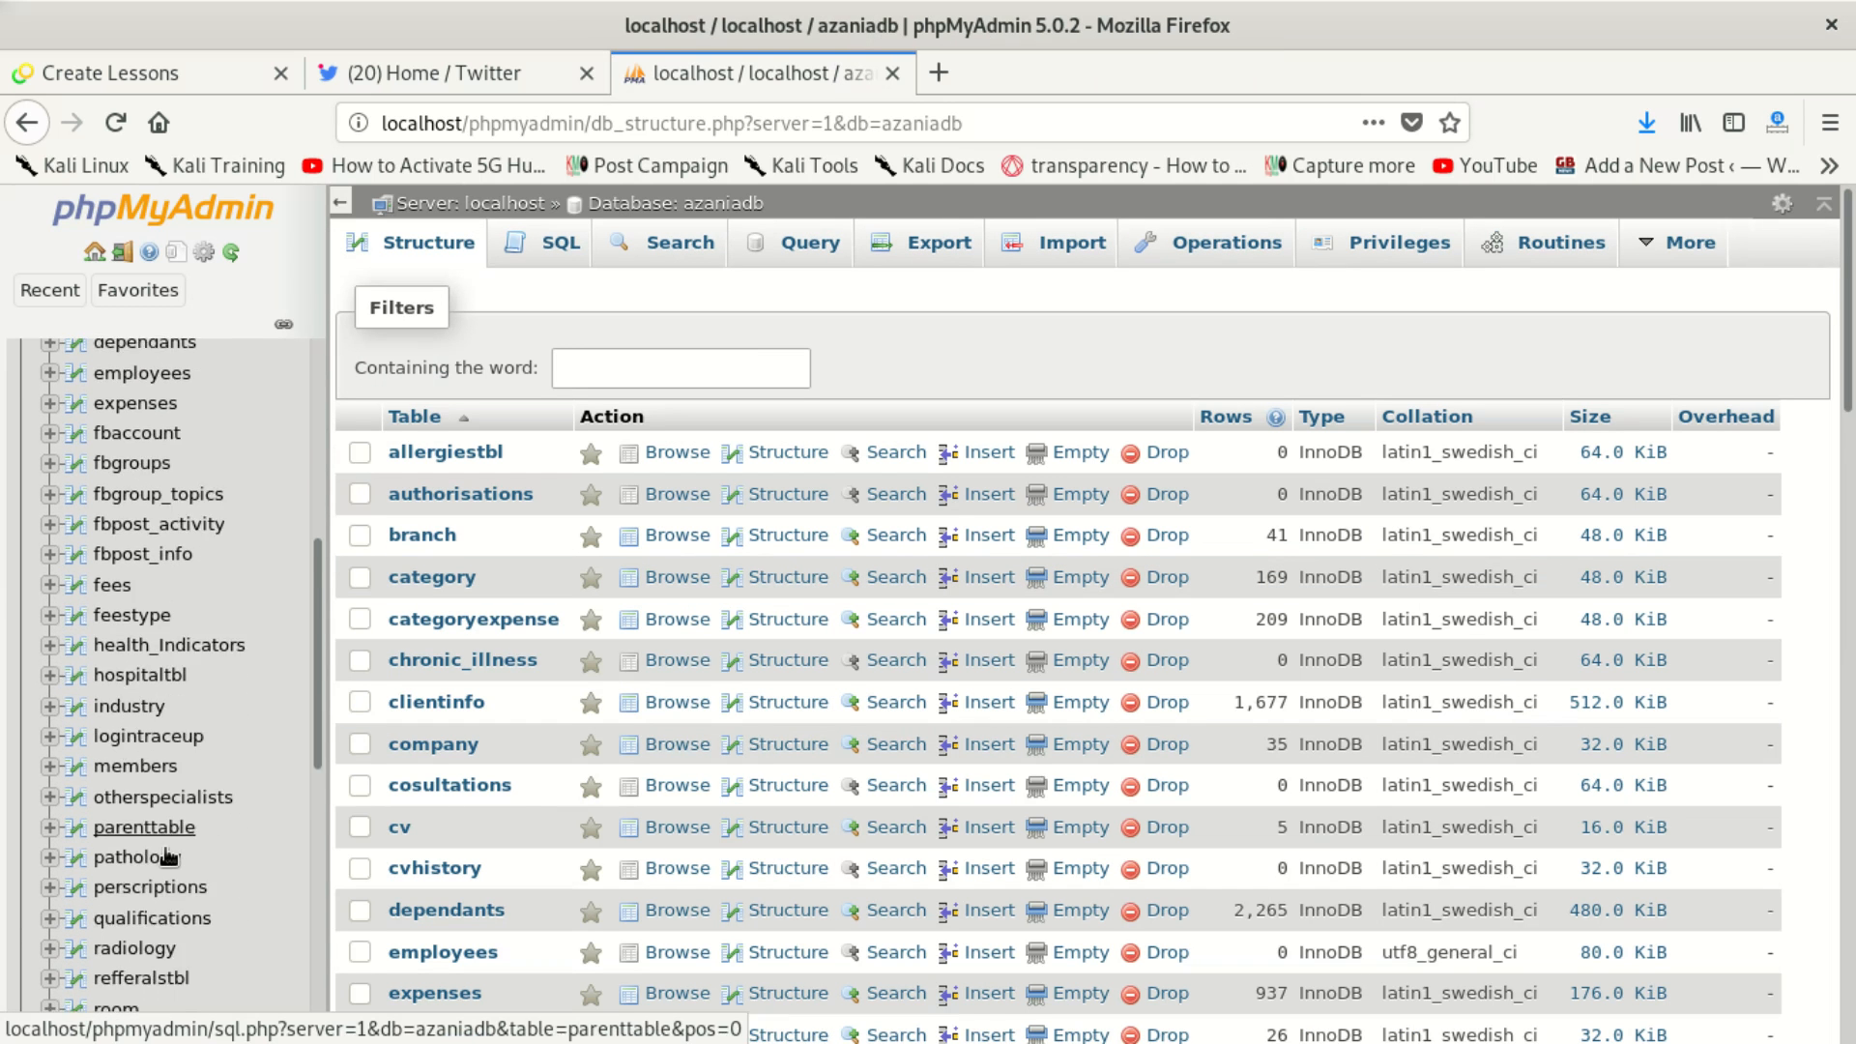
scroll(169, 855, "down", 2)
scroll(157, 850, "down", 1)
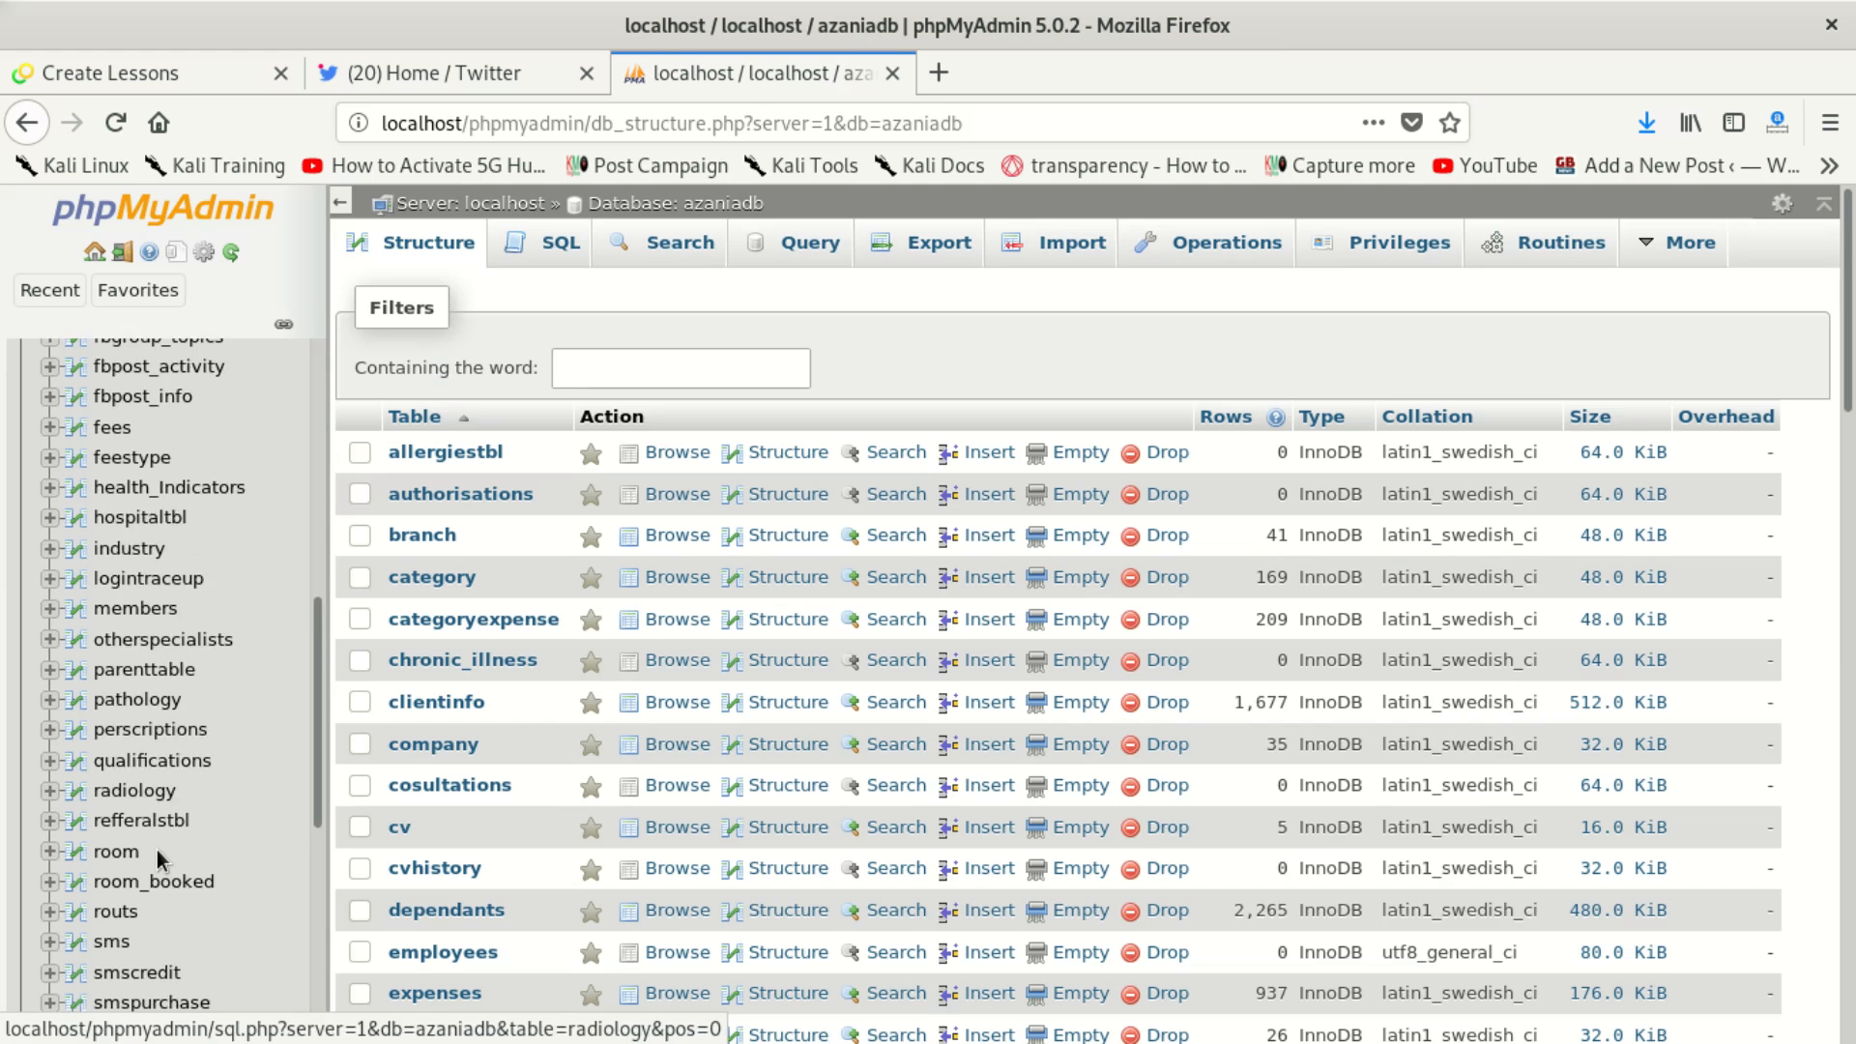
scroll(157, 850, "down", 1)
scroll(136, 793, "down", 2)
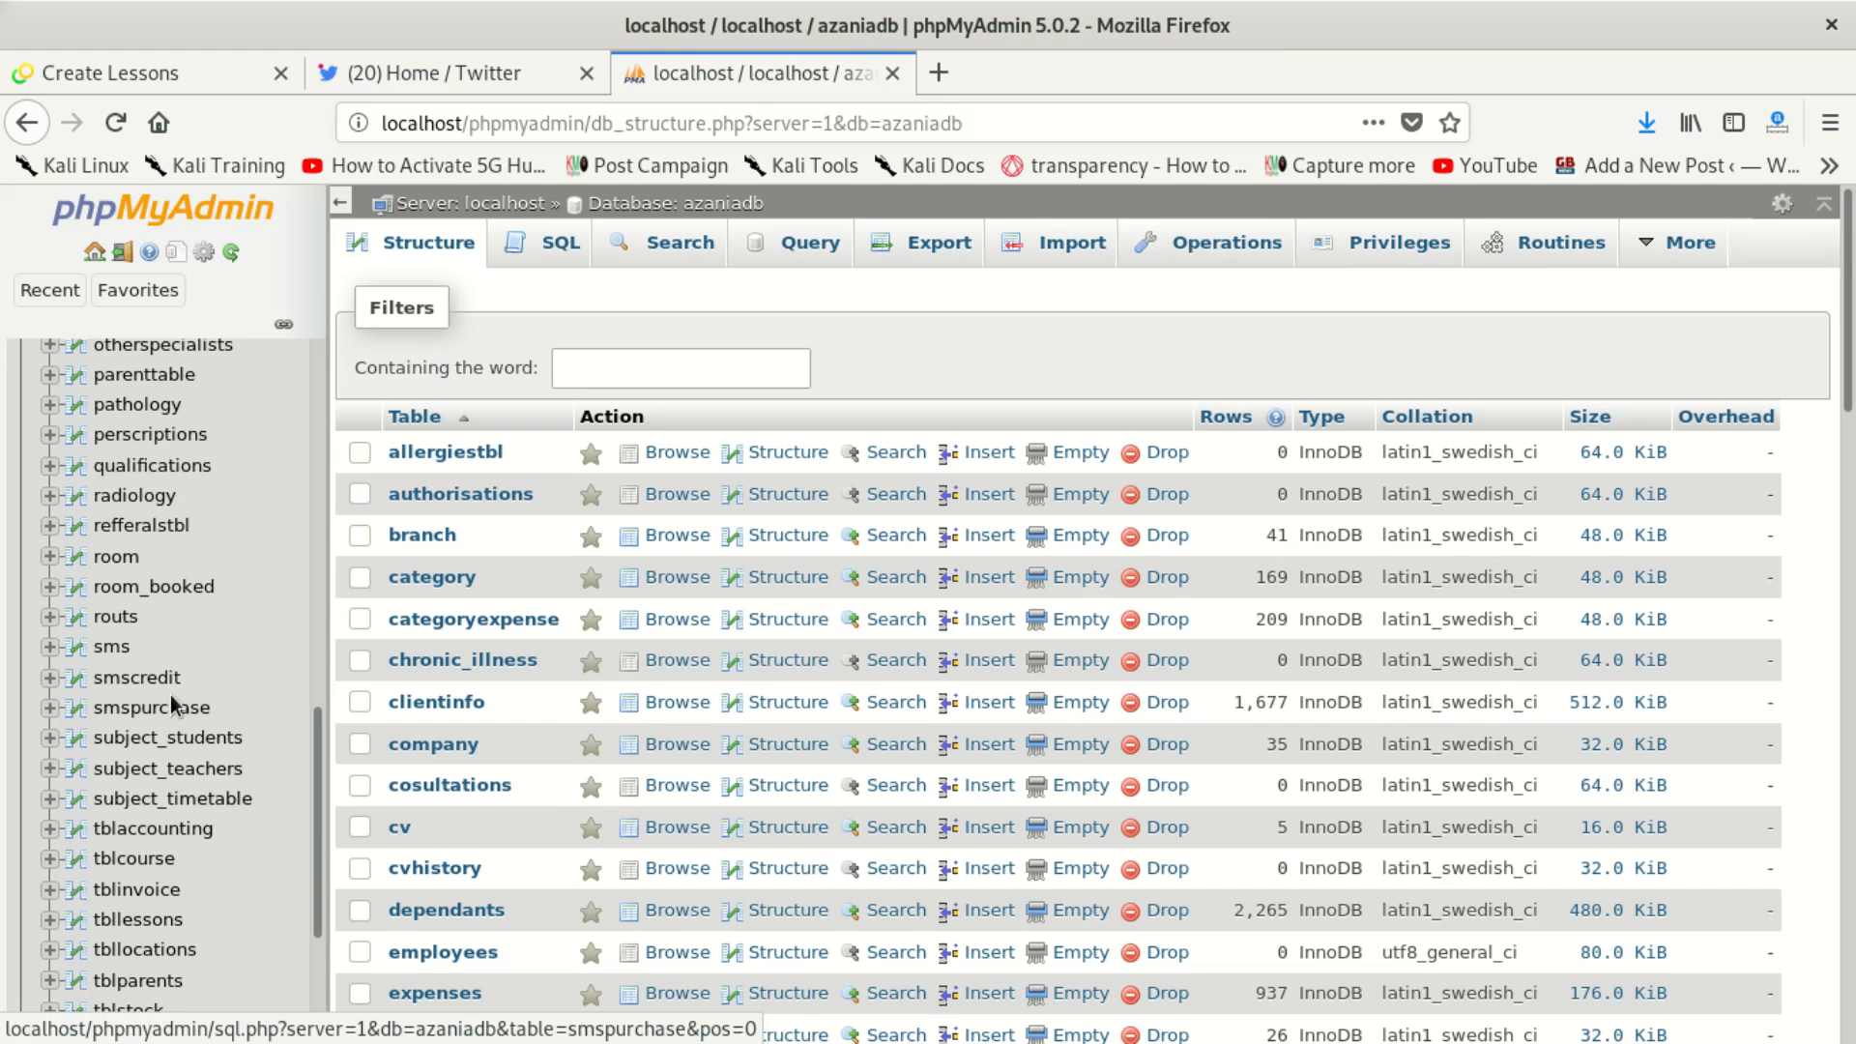
scroll(165, 841, "down", 2)
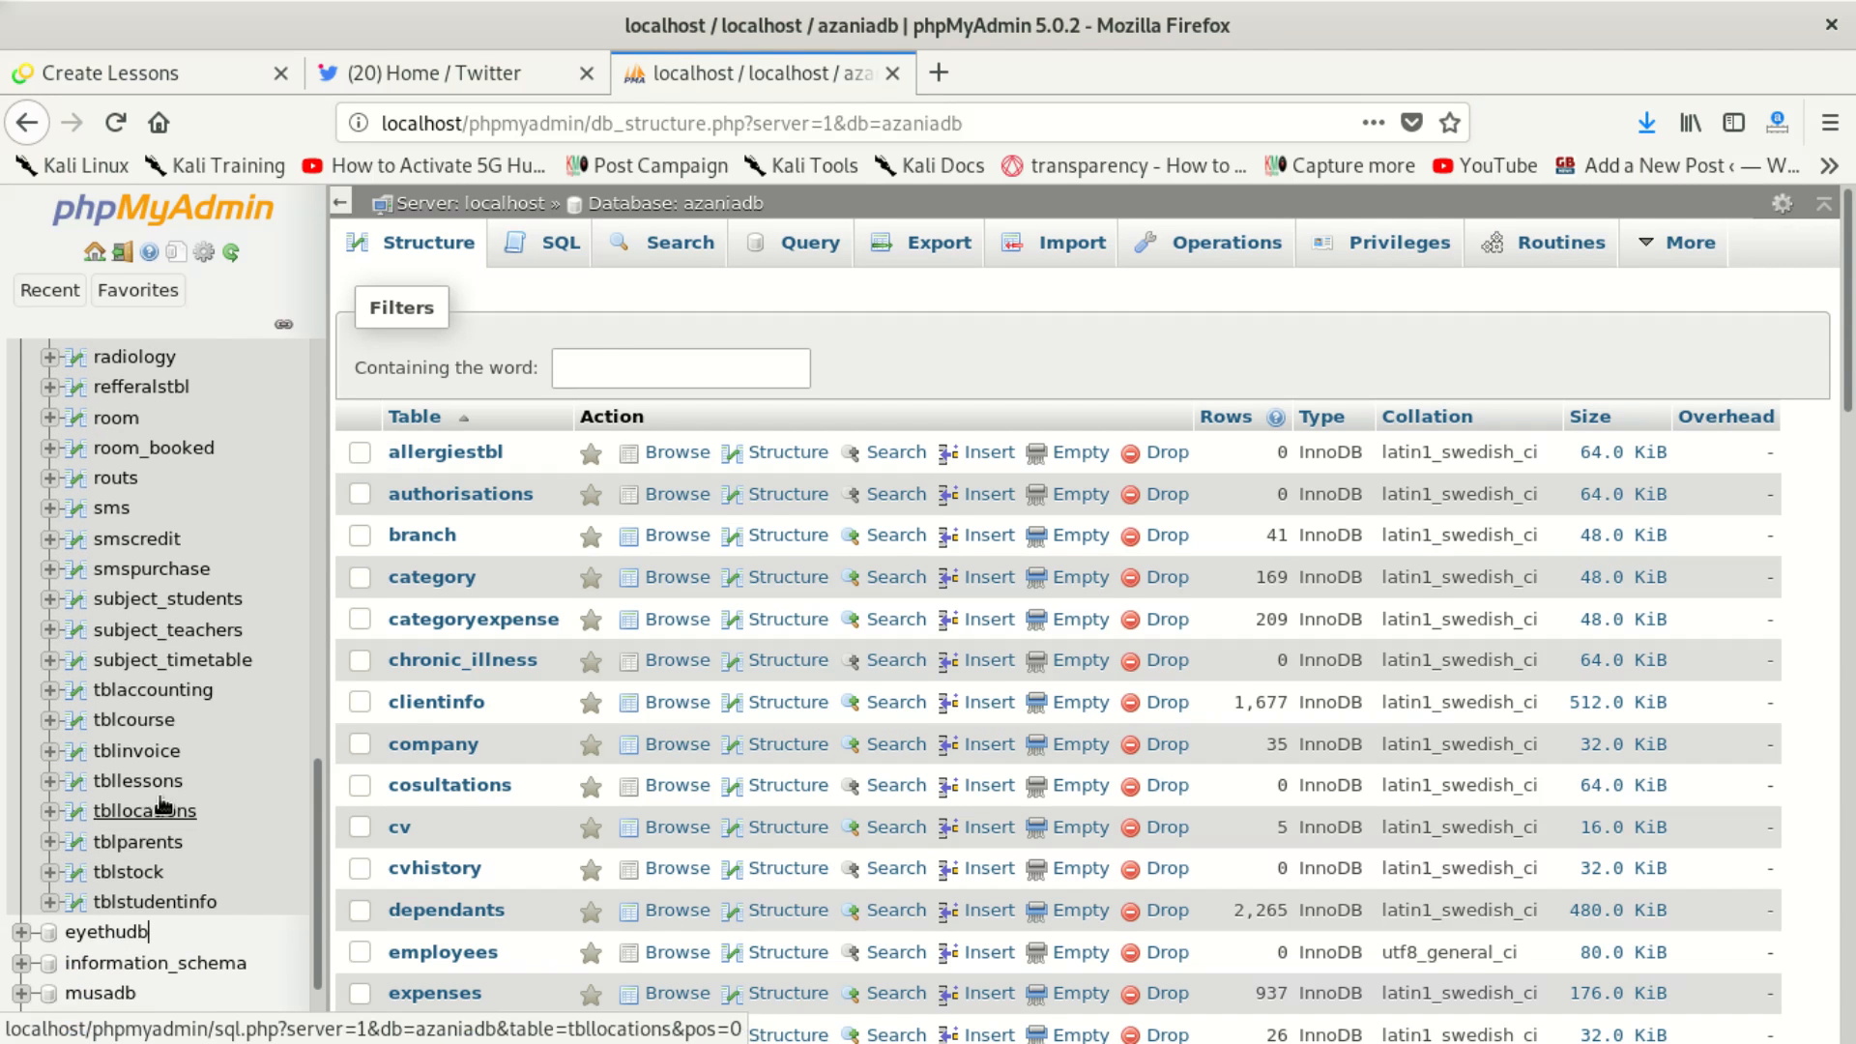
left_click(152, 720)
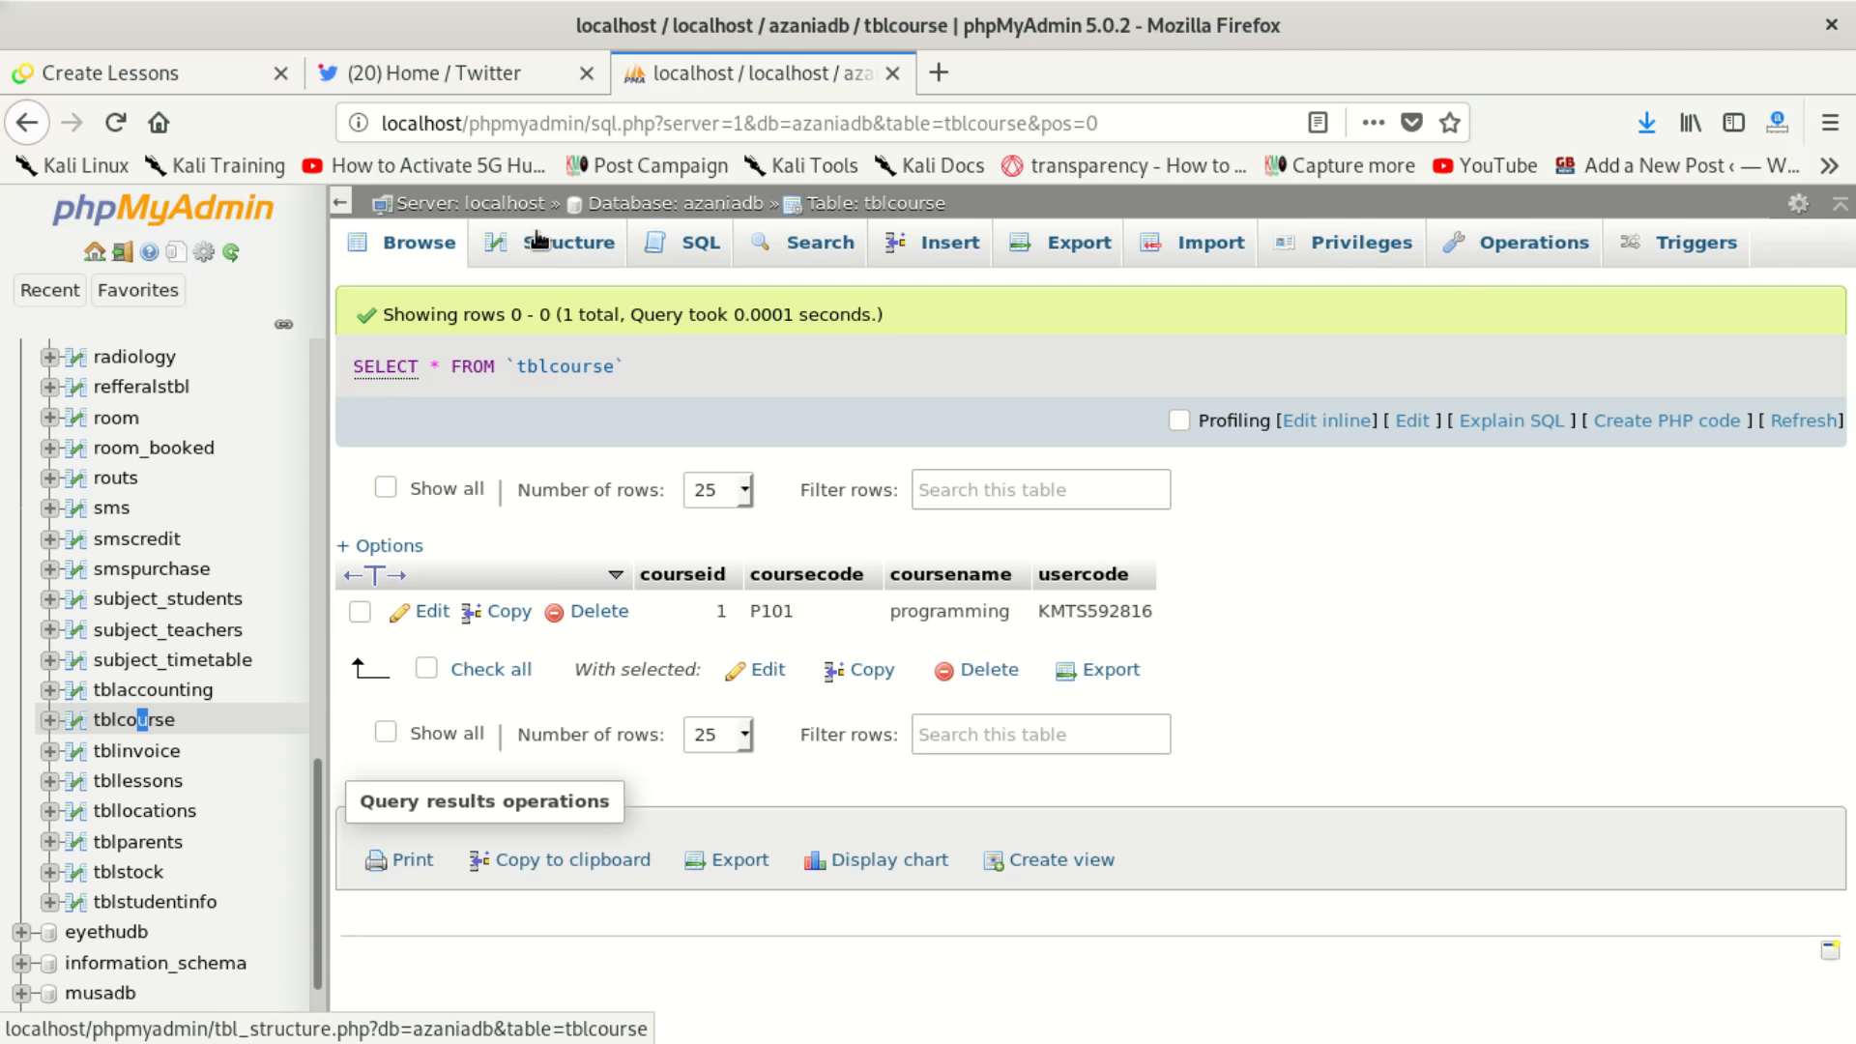
Step: Show the tbllessons records and look through all rows, including their courseid values
scroll(148, 828, "down", 3)
left_click(165, 648)
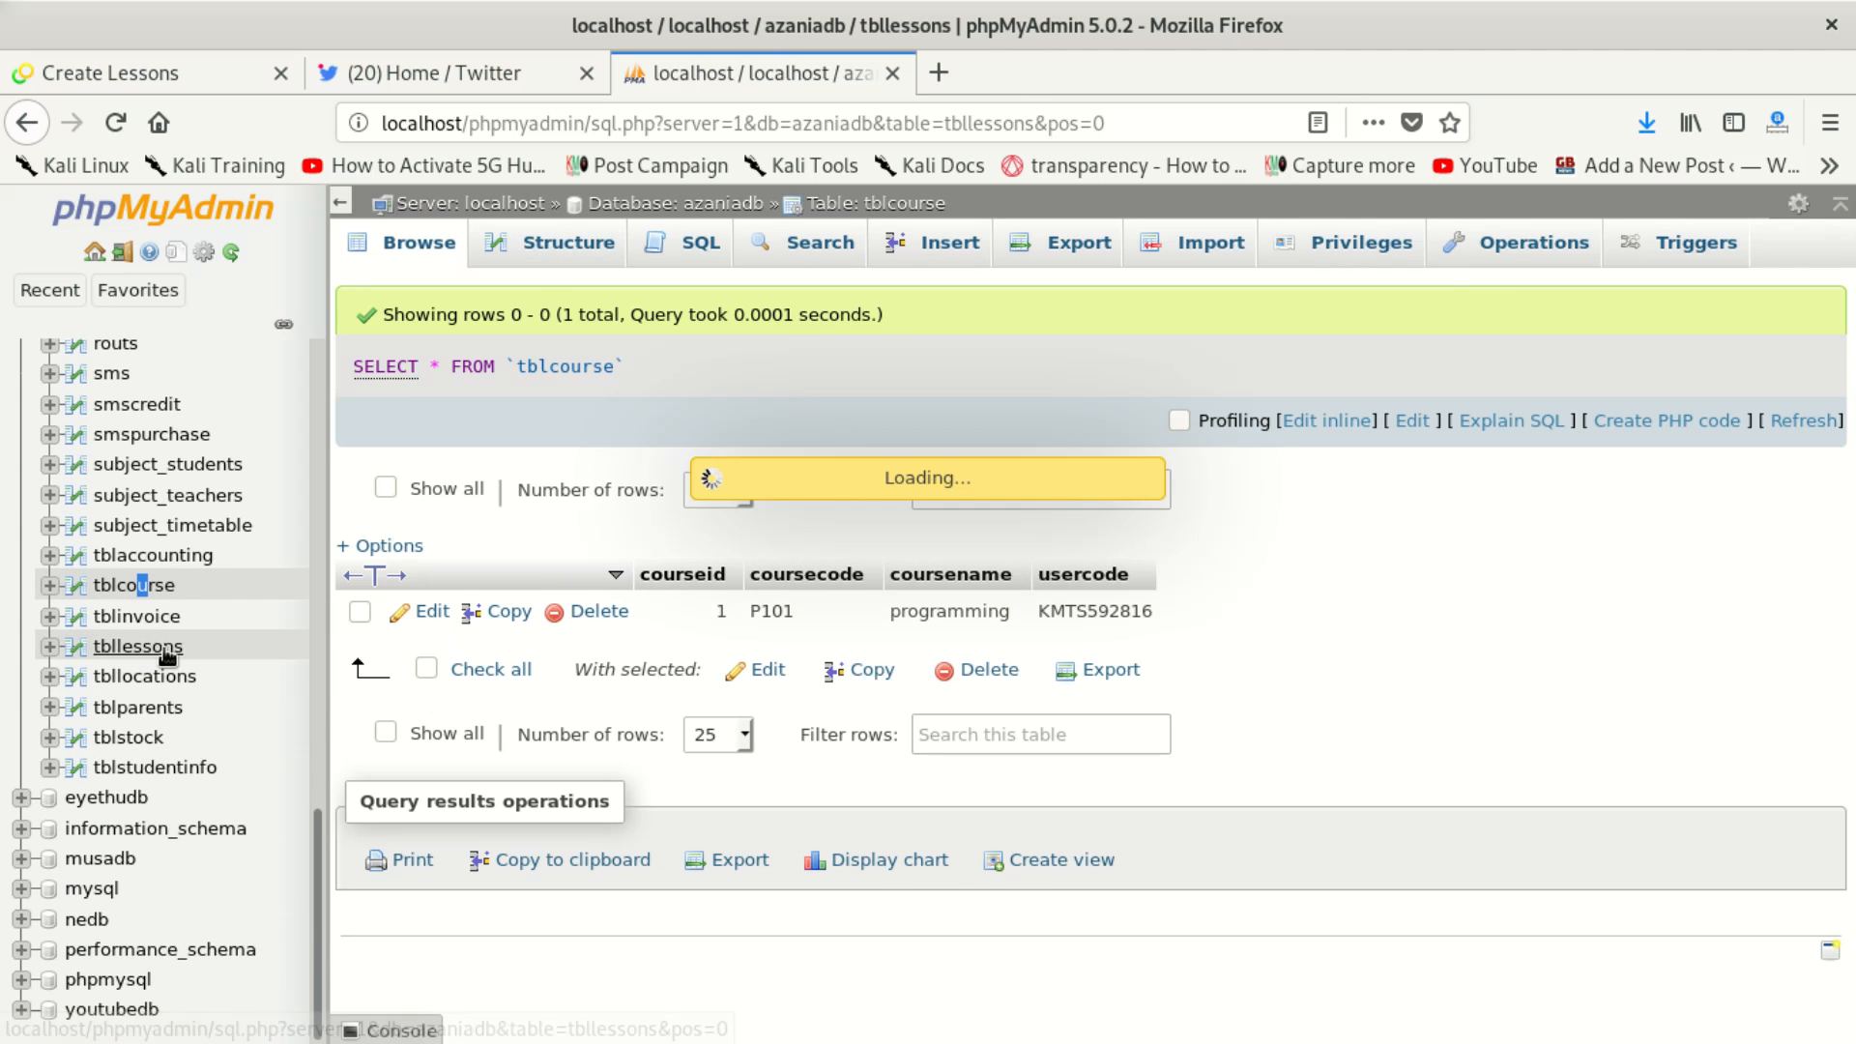
scroll(1151, 594, "down", 4)
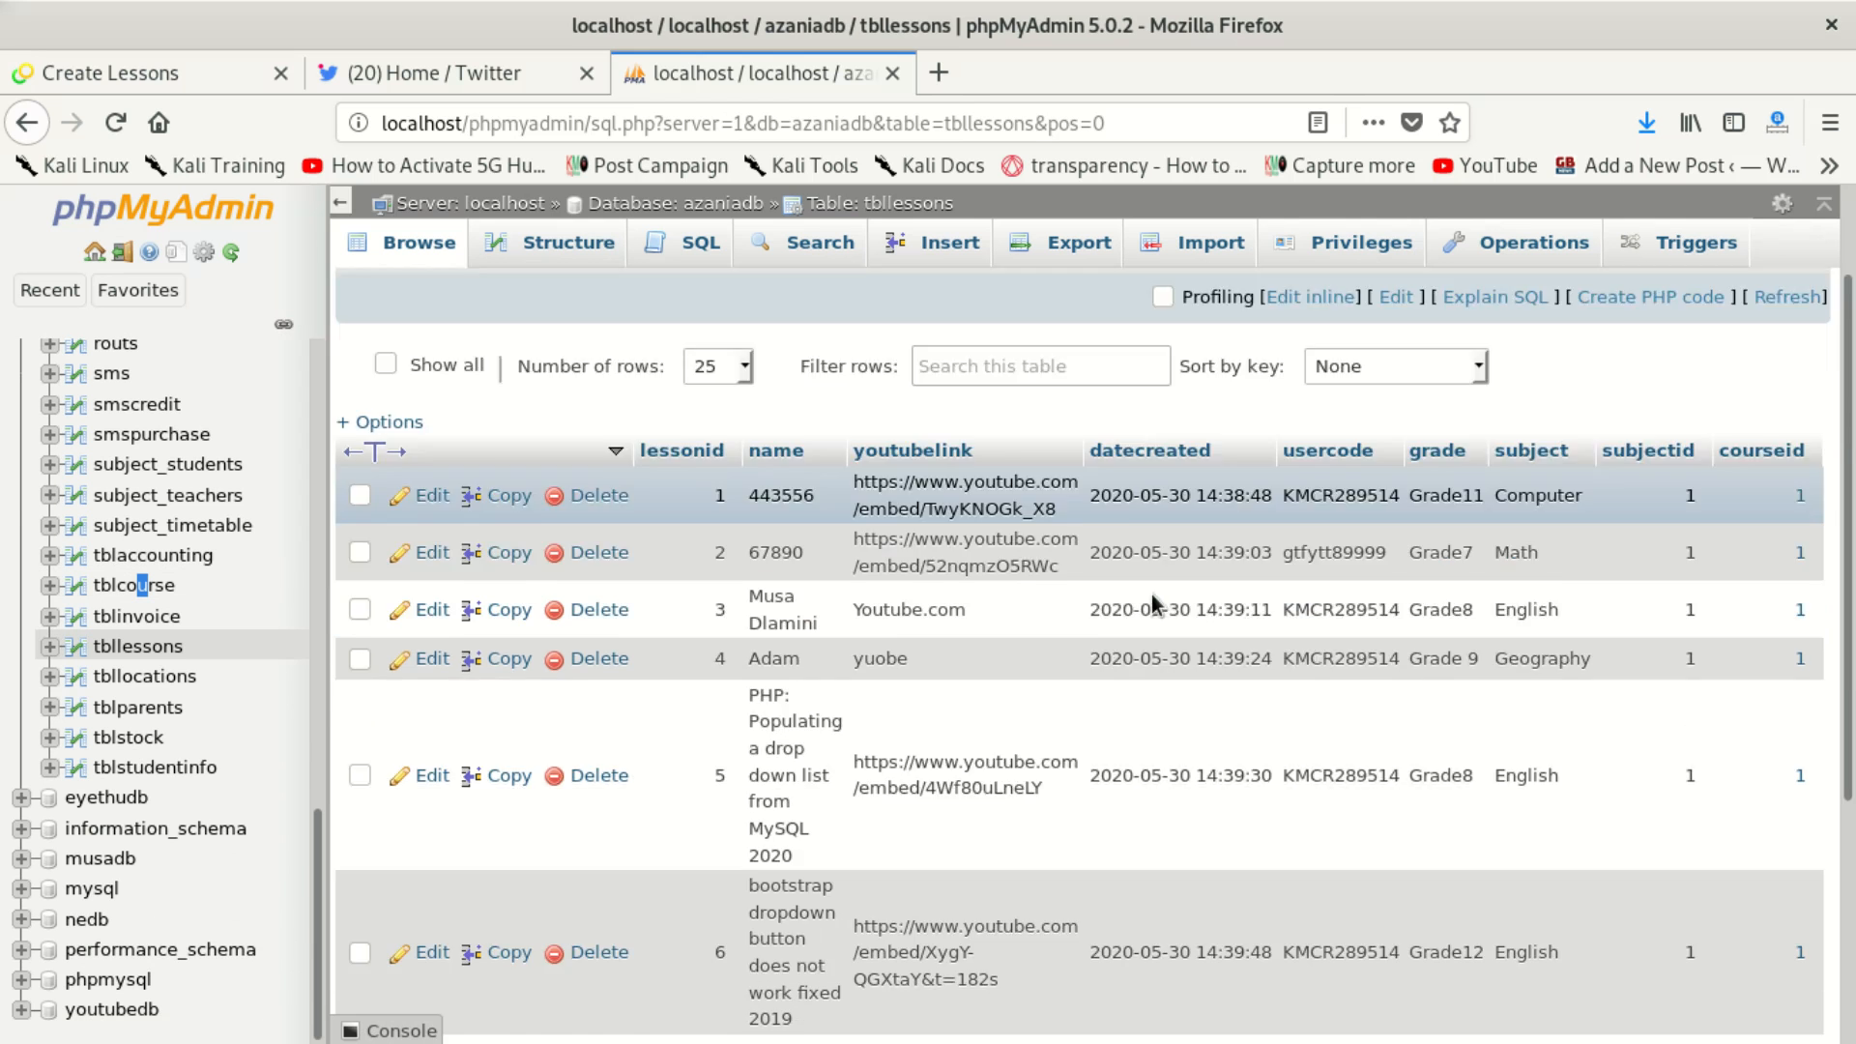
scroll(1151, 596, "up", 2)
scroll(1124, 577, "down", 3)
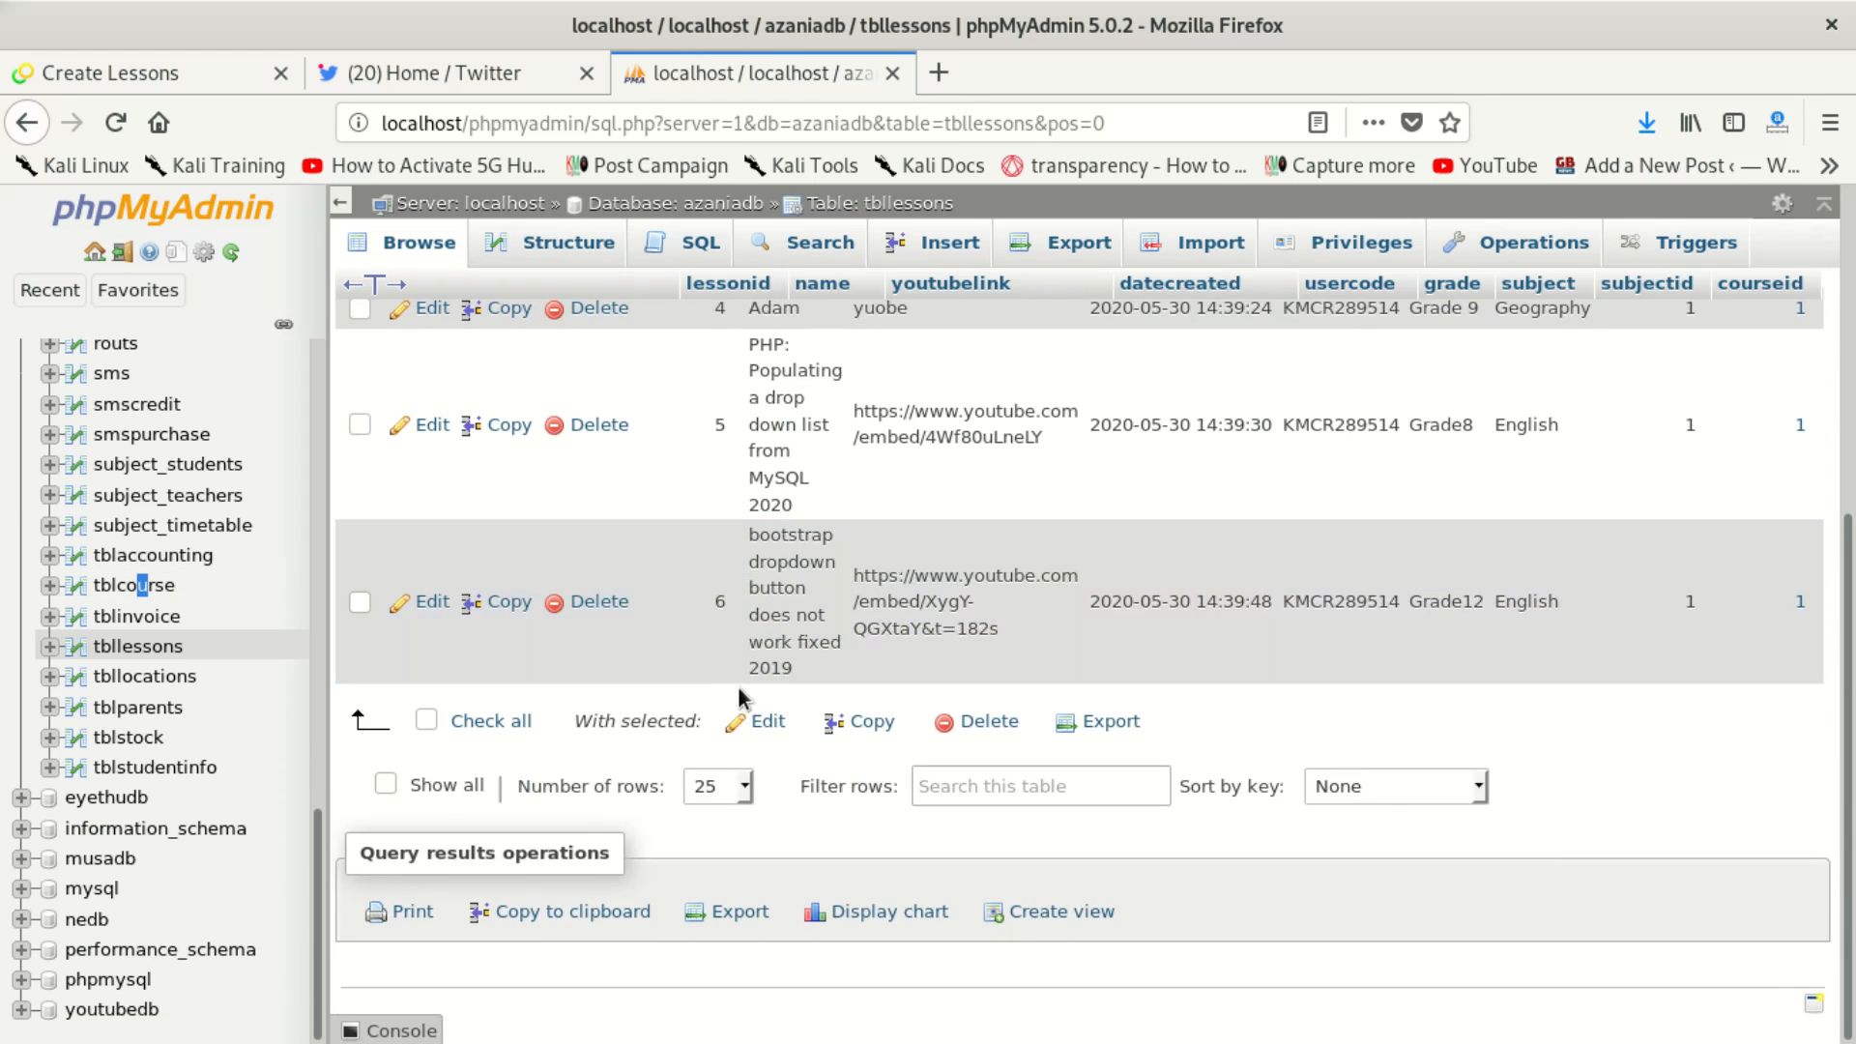
scroll(667, 527, "up", 5)
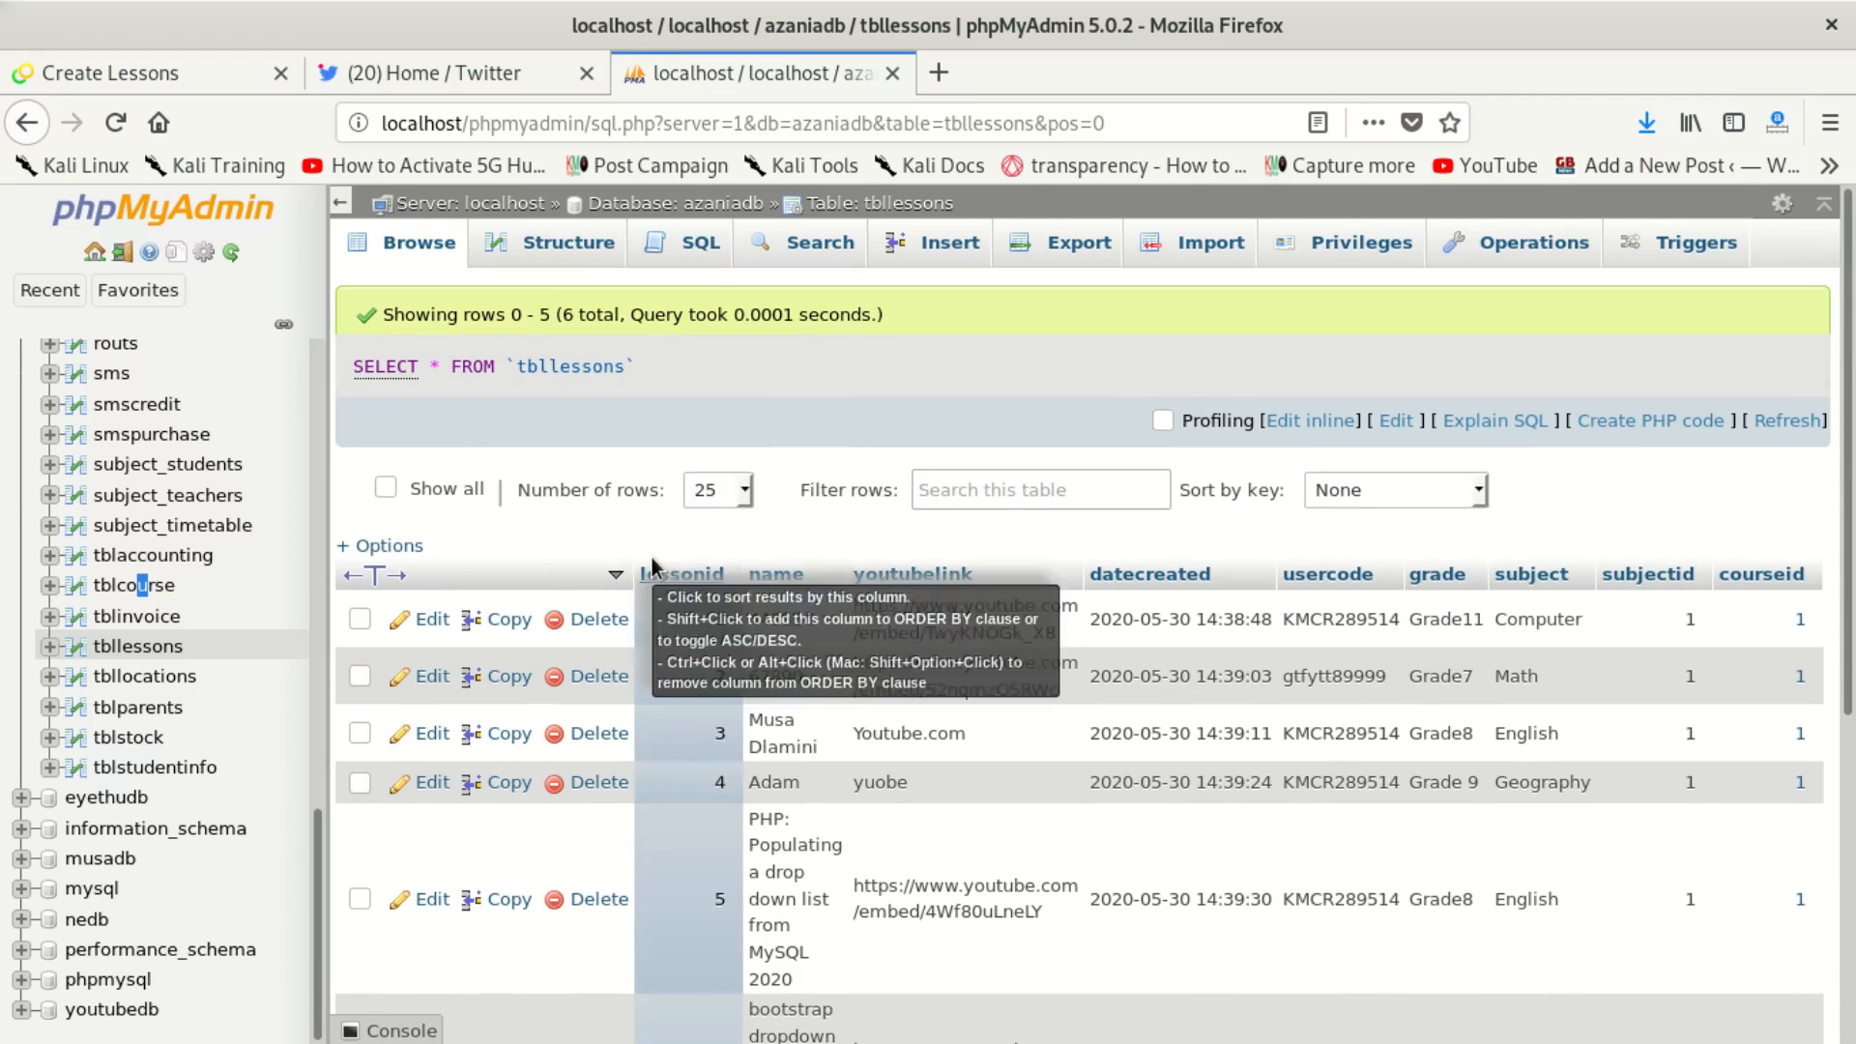
Step: Drop the courseid index from the tbllessons table structure and confirm the deletion
left_click(580, 242)
scroll(758, 719, "down", 5)
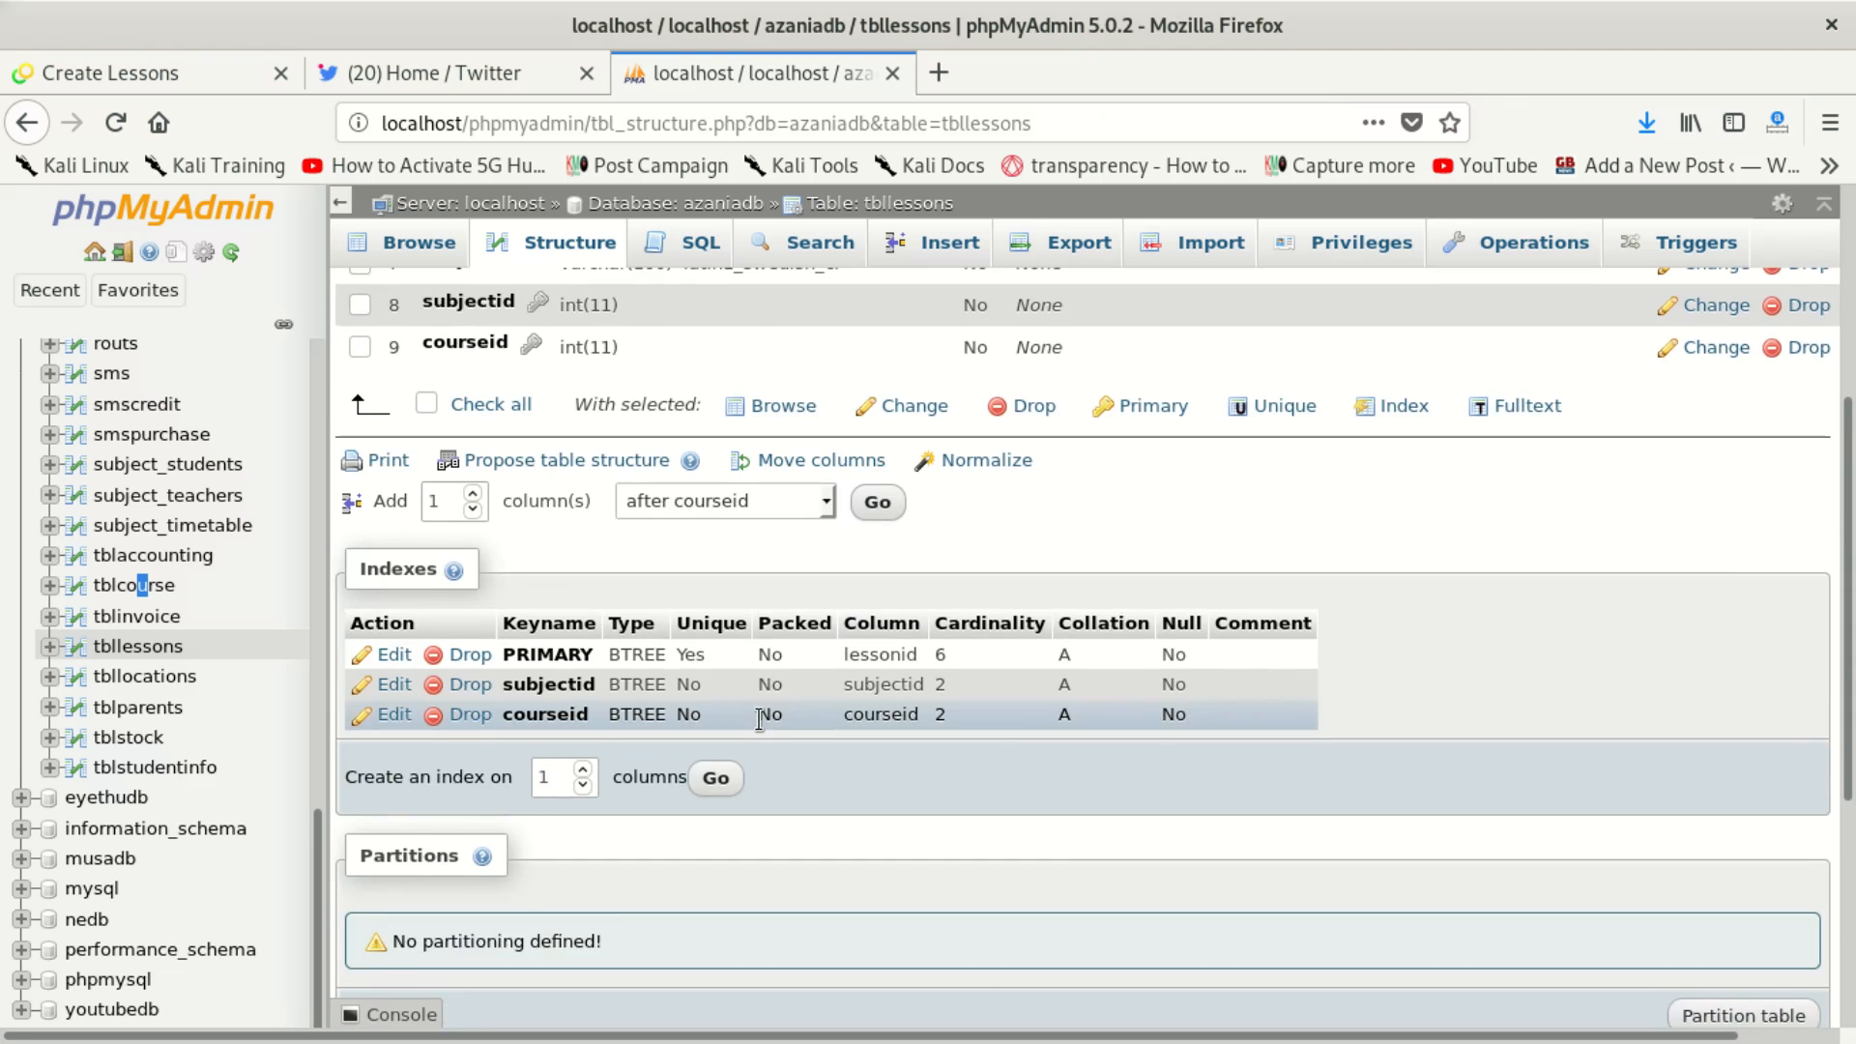
scroll(781, 658, "up", 3)
scroll(781, 658, "down", 4)
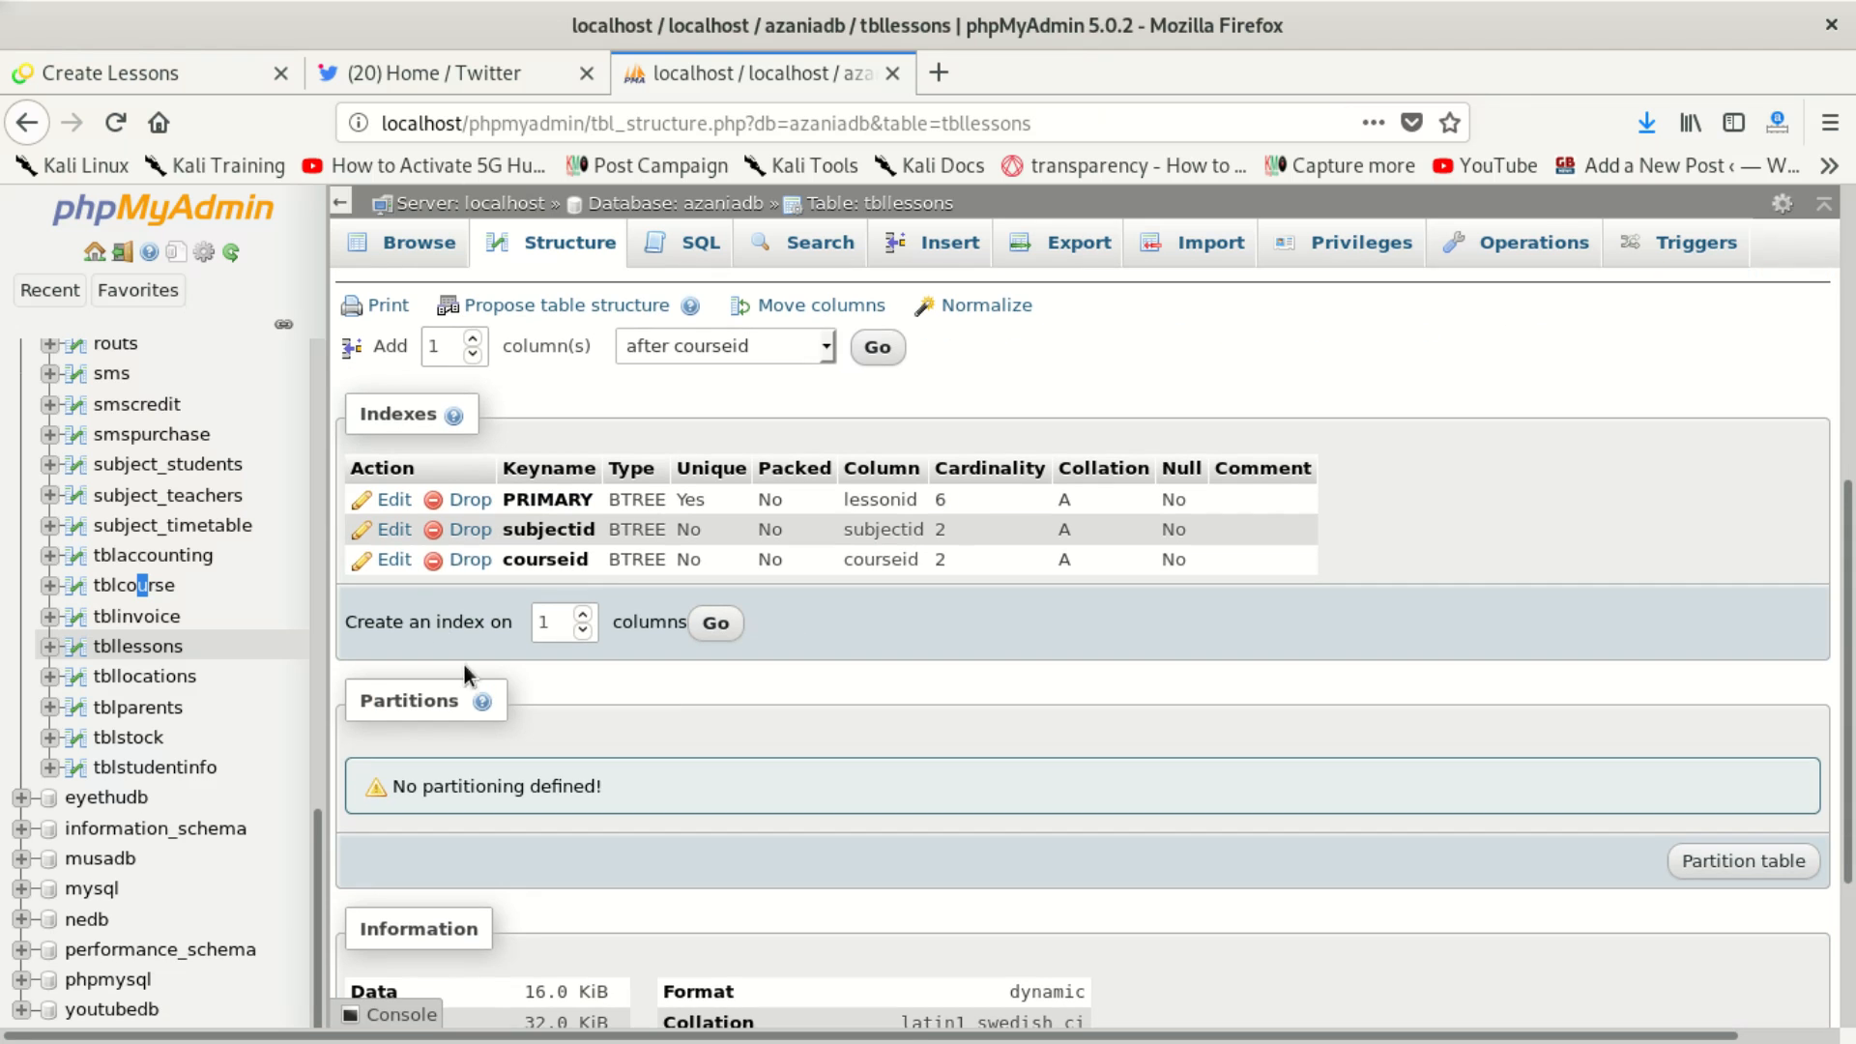
left_click(470, 560)
left_click(1124, 667)
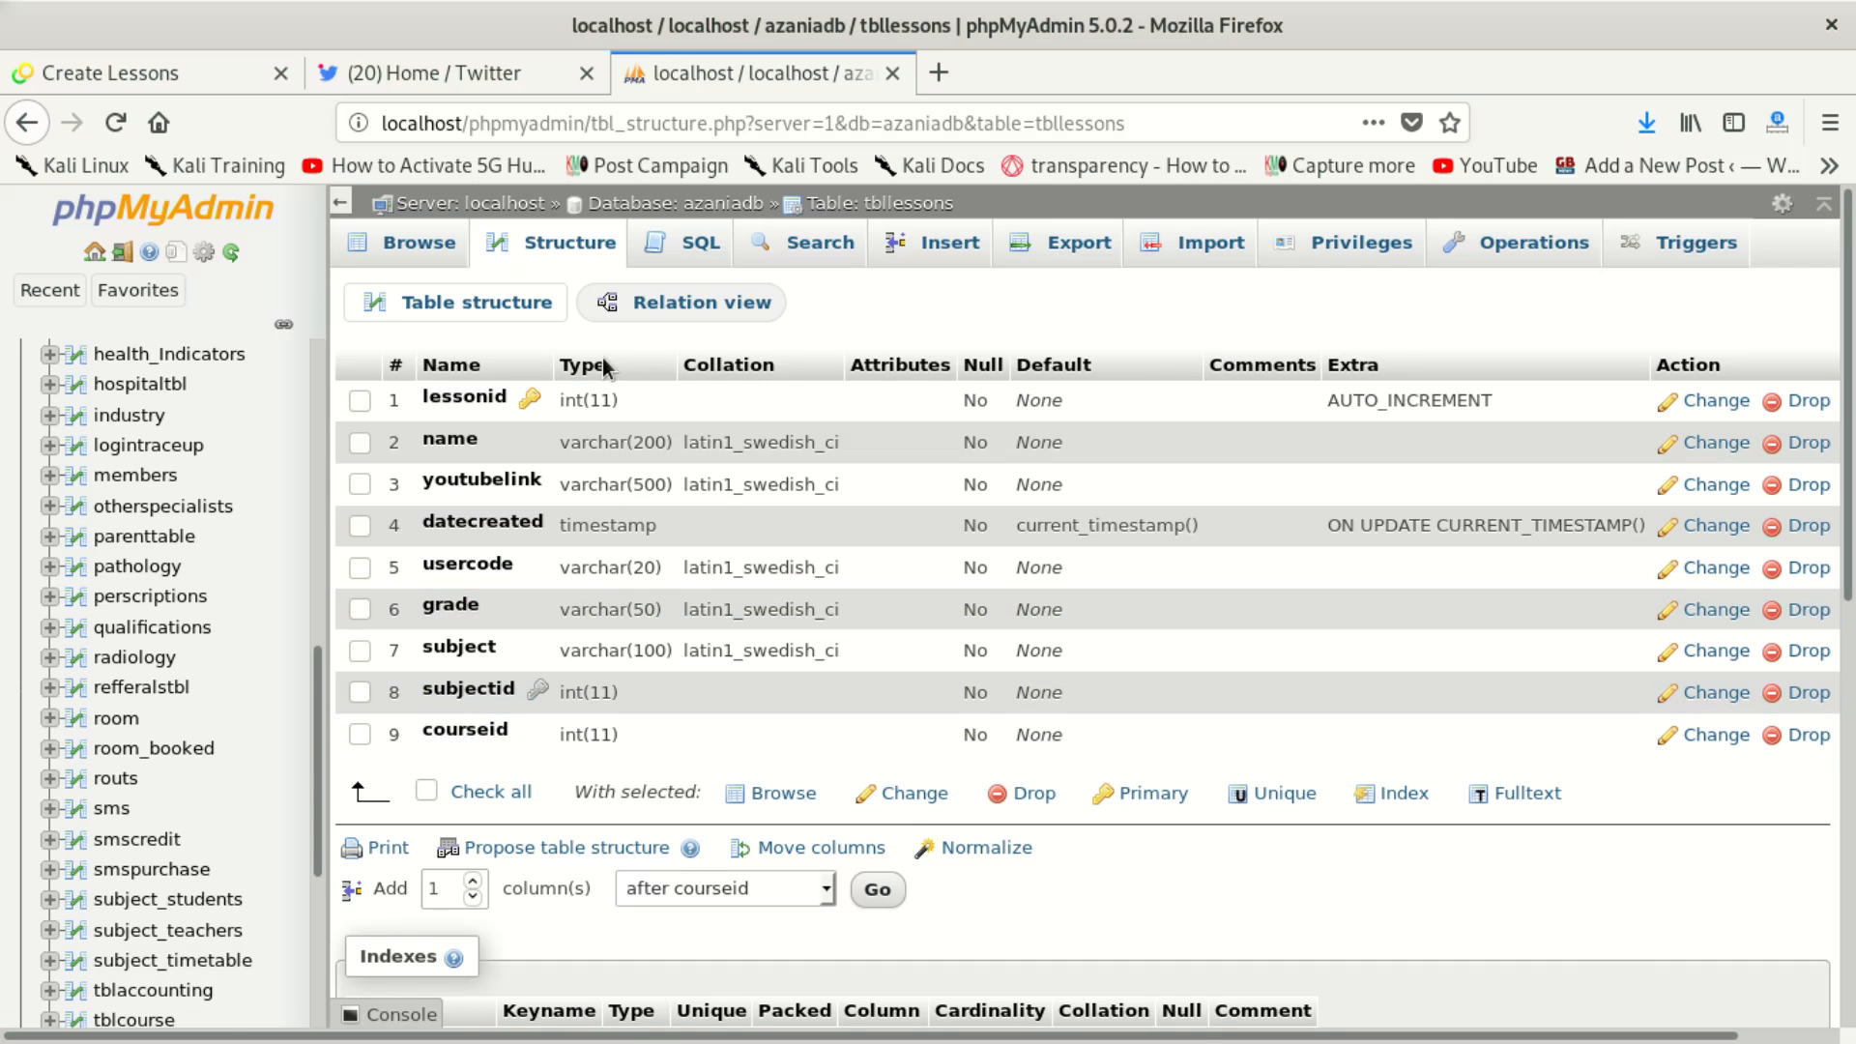
Step: Set both ON DELETE and ON UPDATE to CASCADE for the courseid foreign key constraint on tbllessons and save it
left_click(729, 307)
scroll(723, 673, "down", 2)
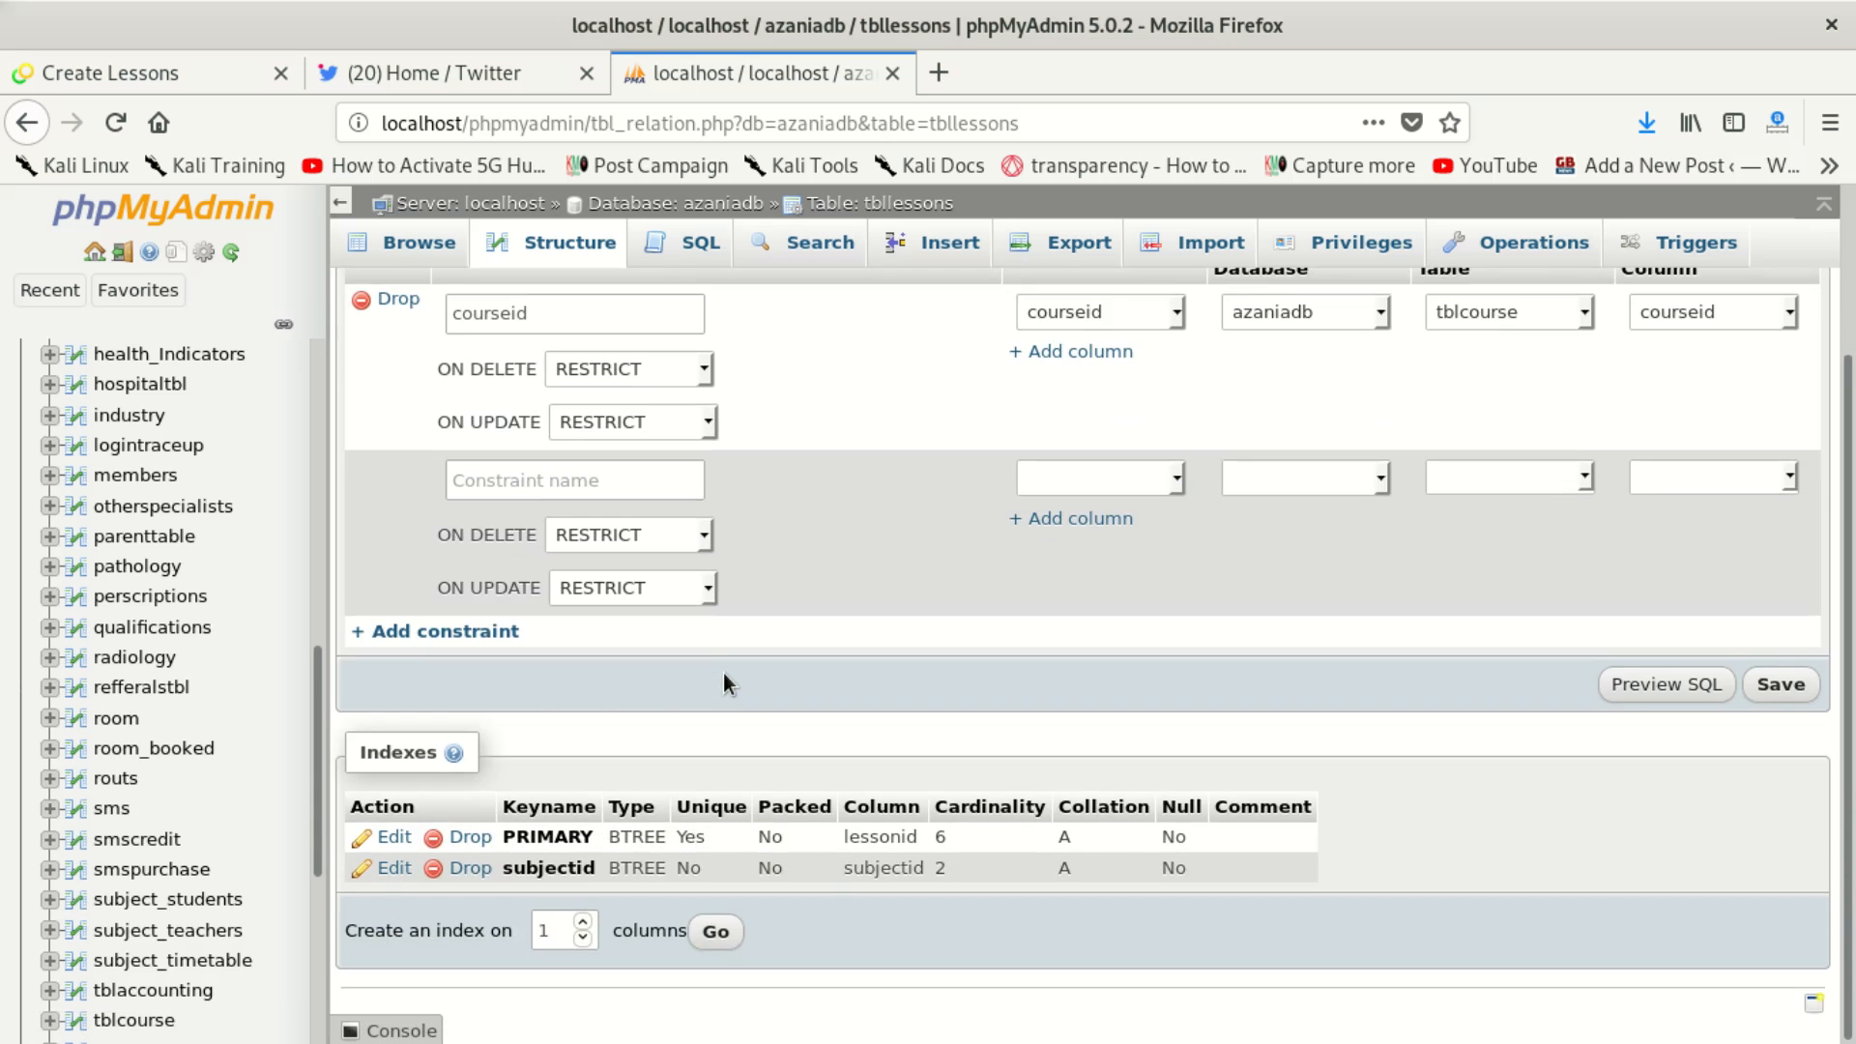
scroll(723, 677, "up", 3)
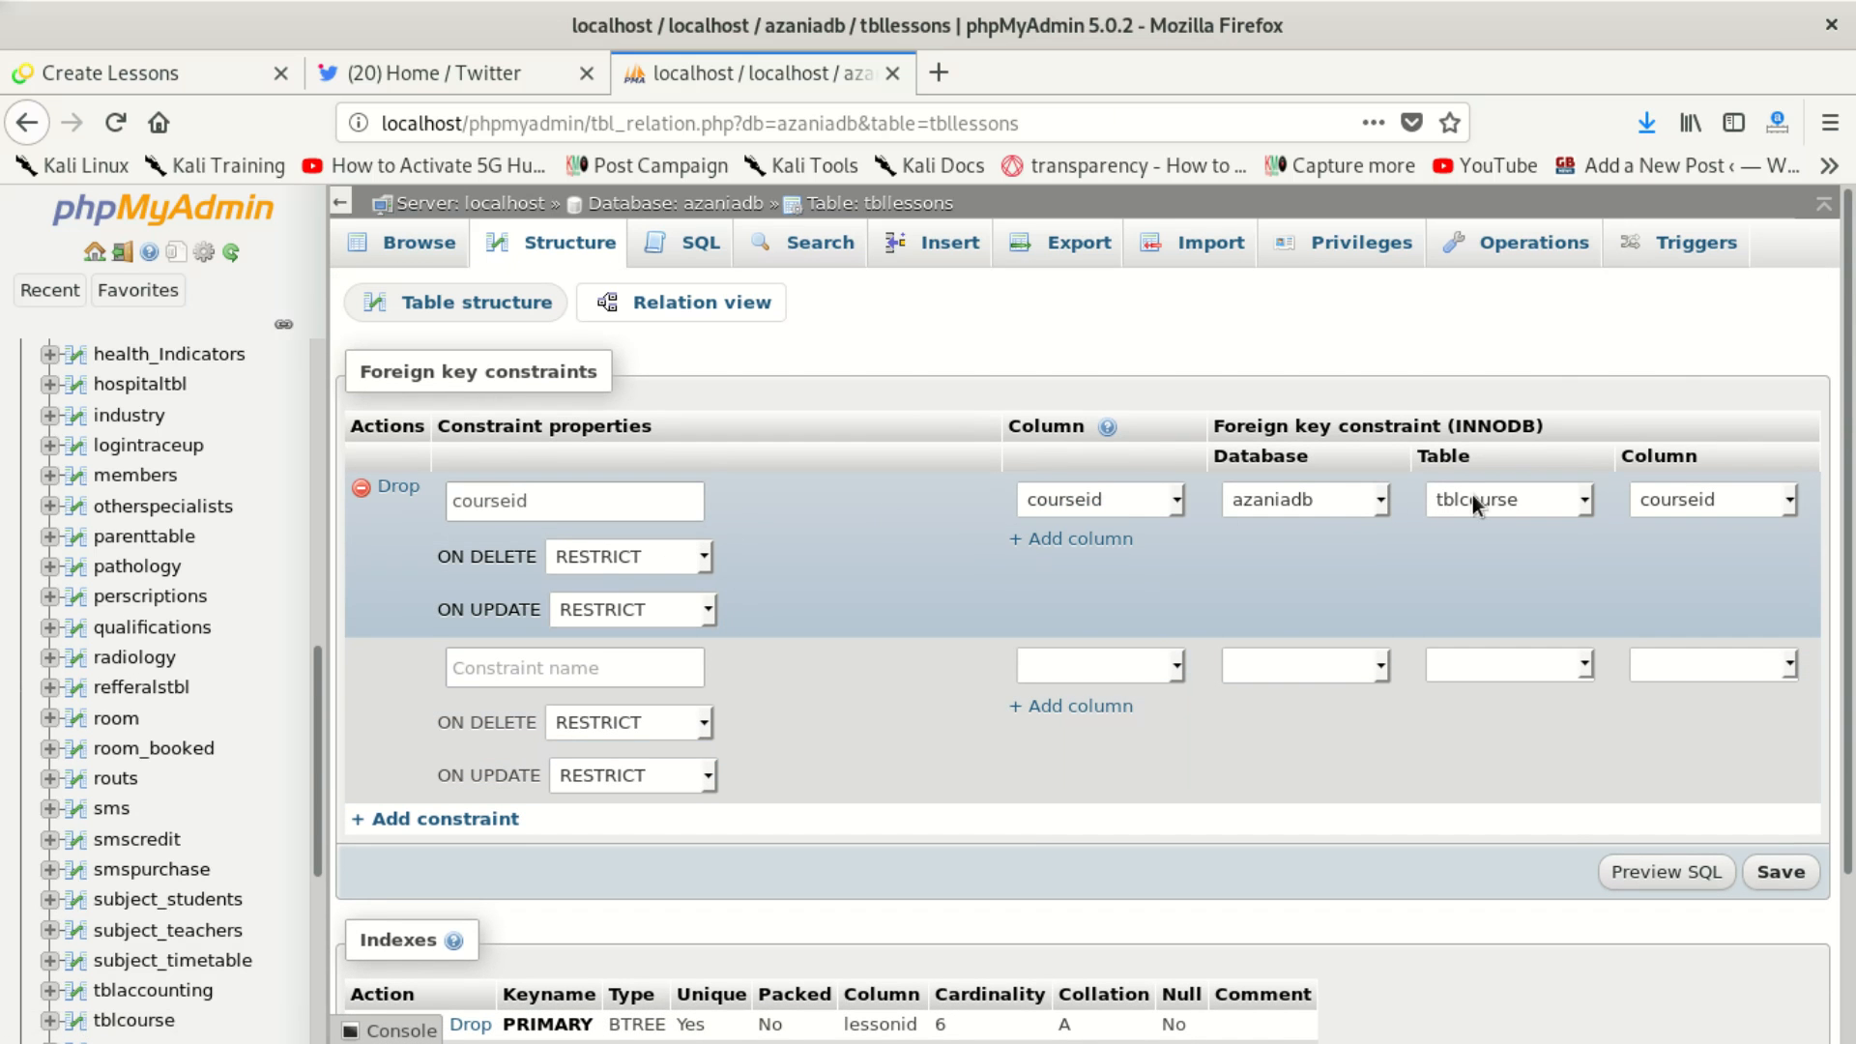
left_click(703, 556)
left_click(663, 595)
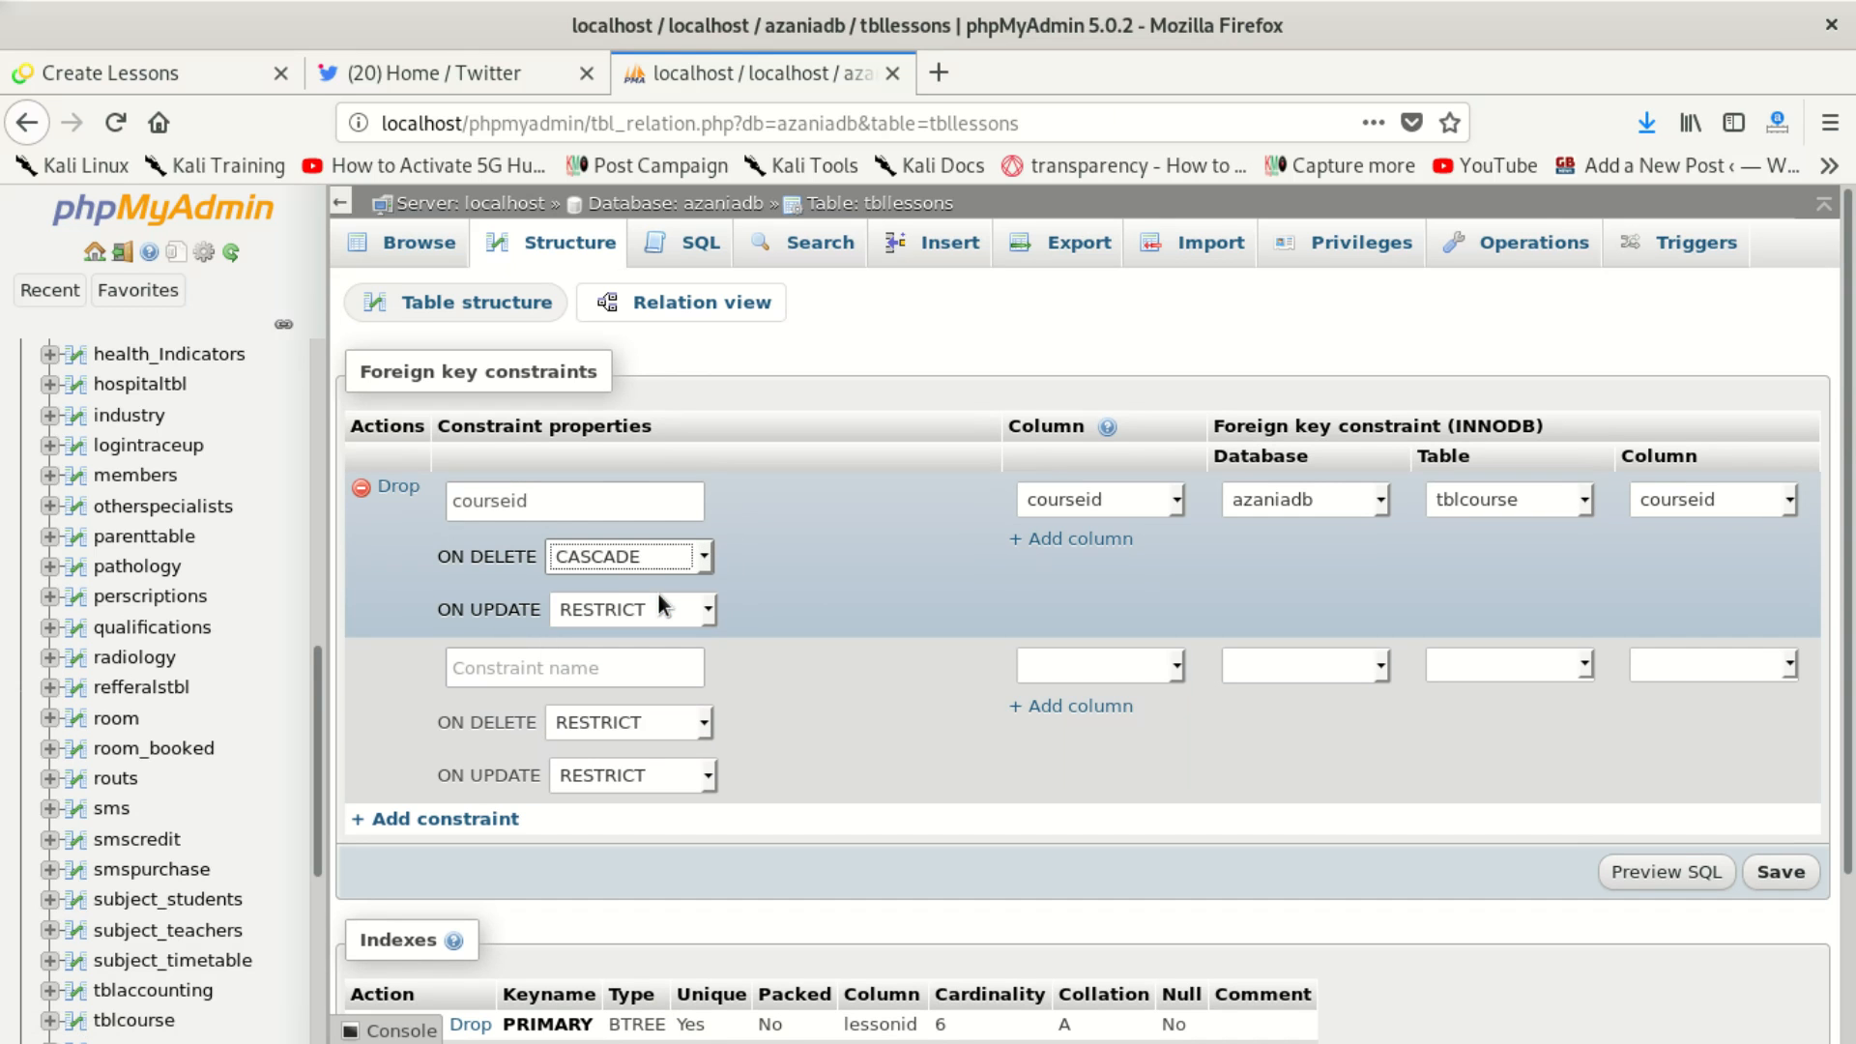
left_click(683, 611)
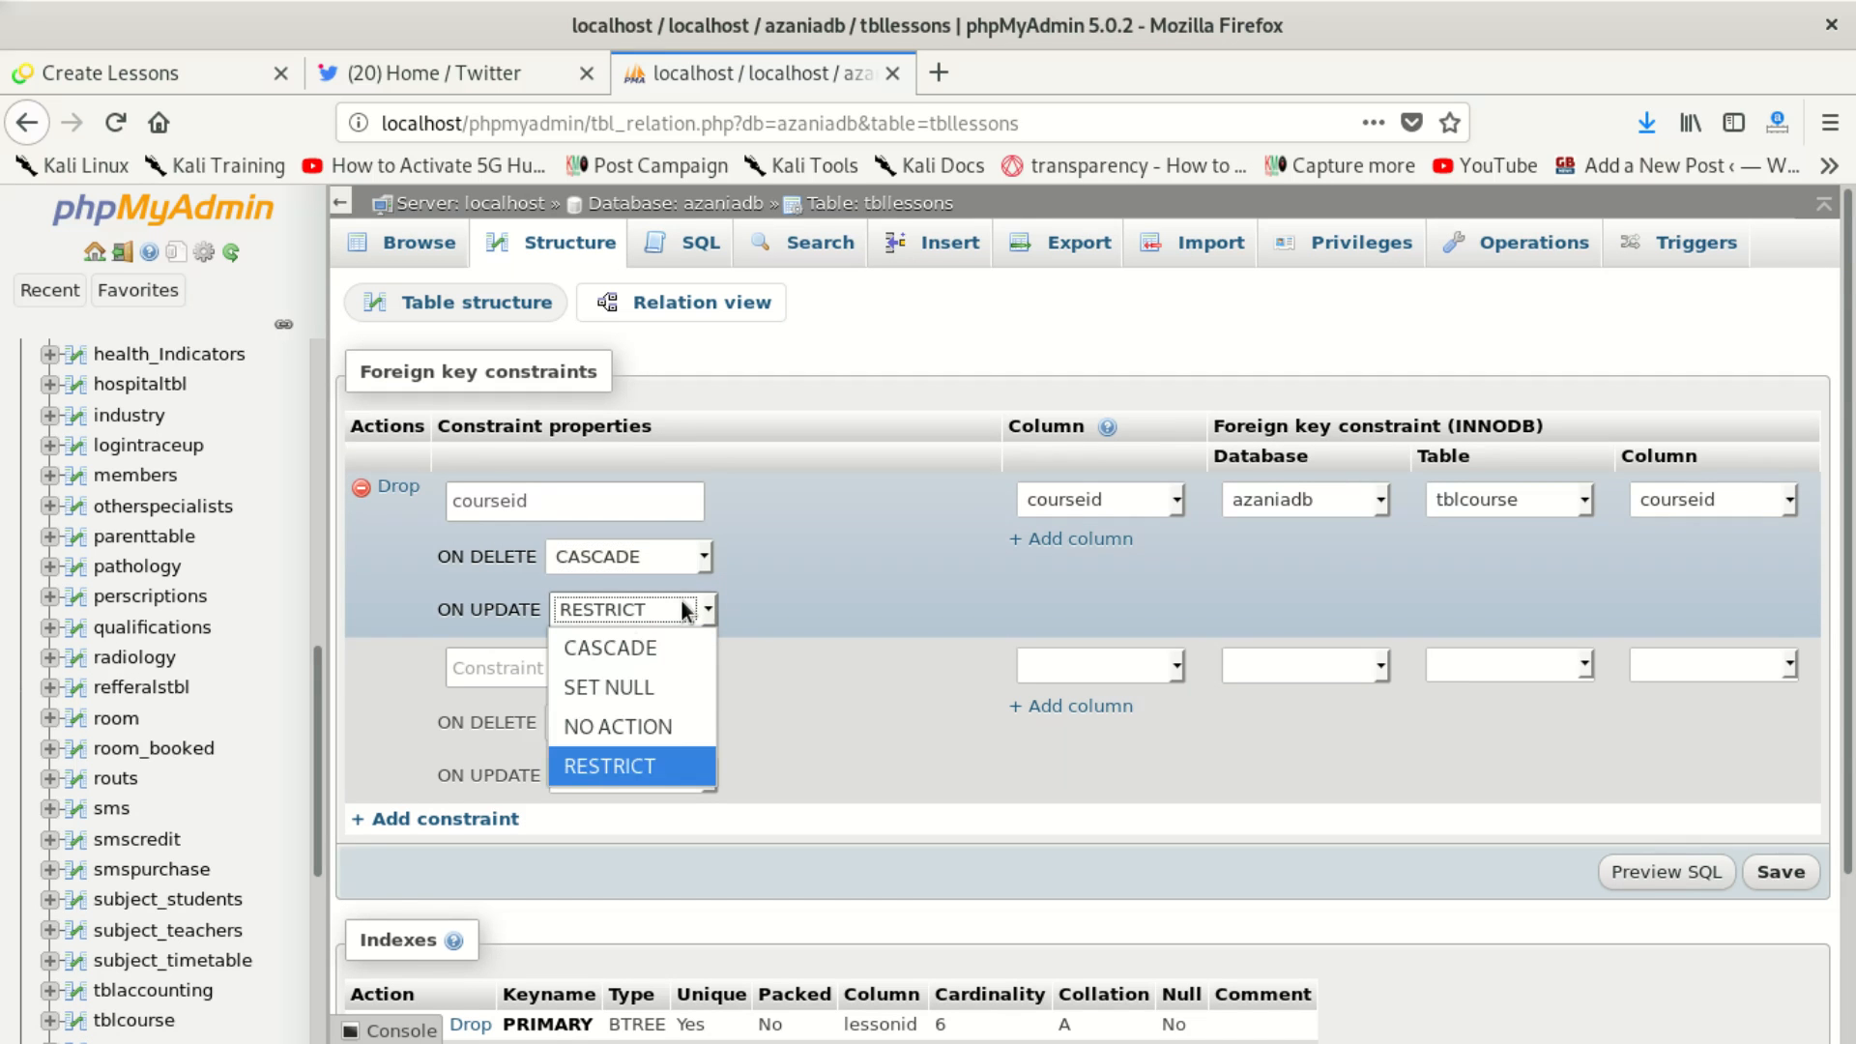
left_click(654, 646)
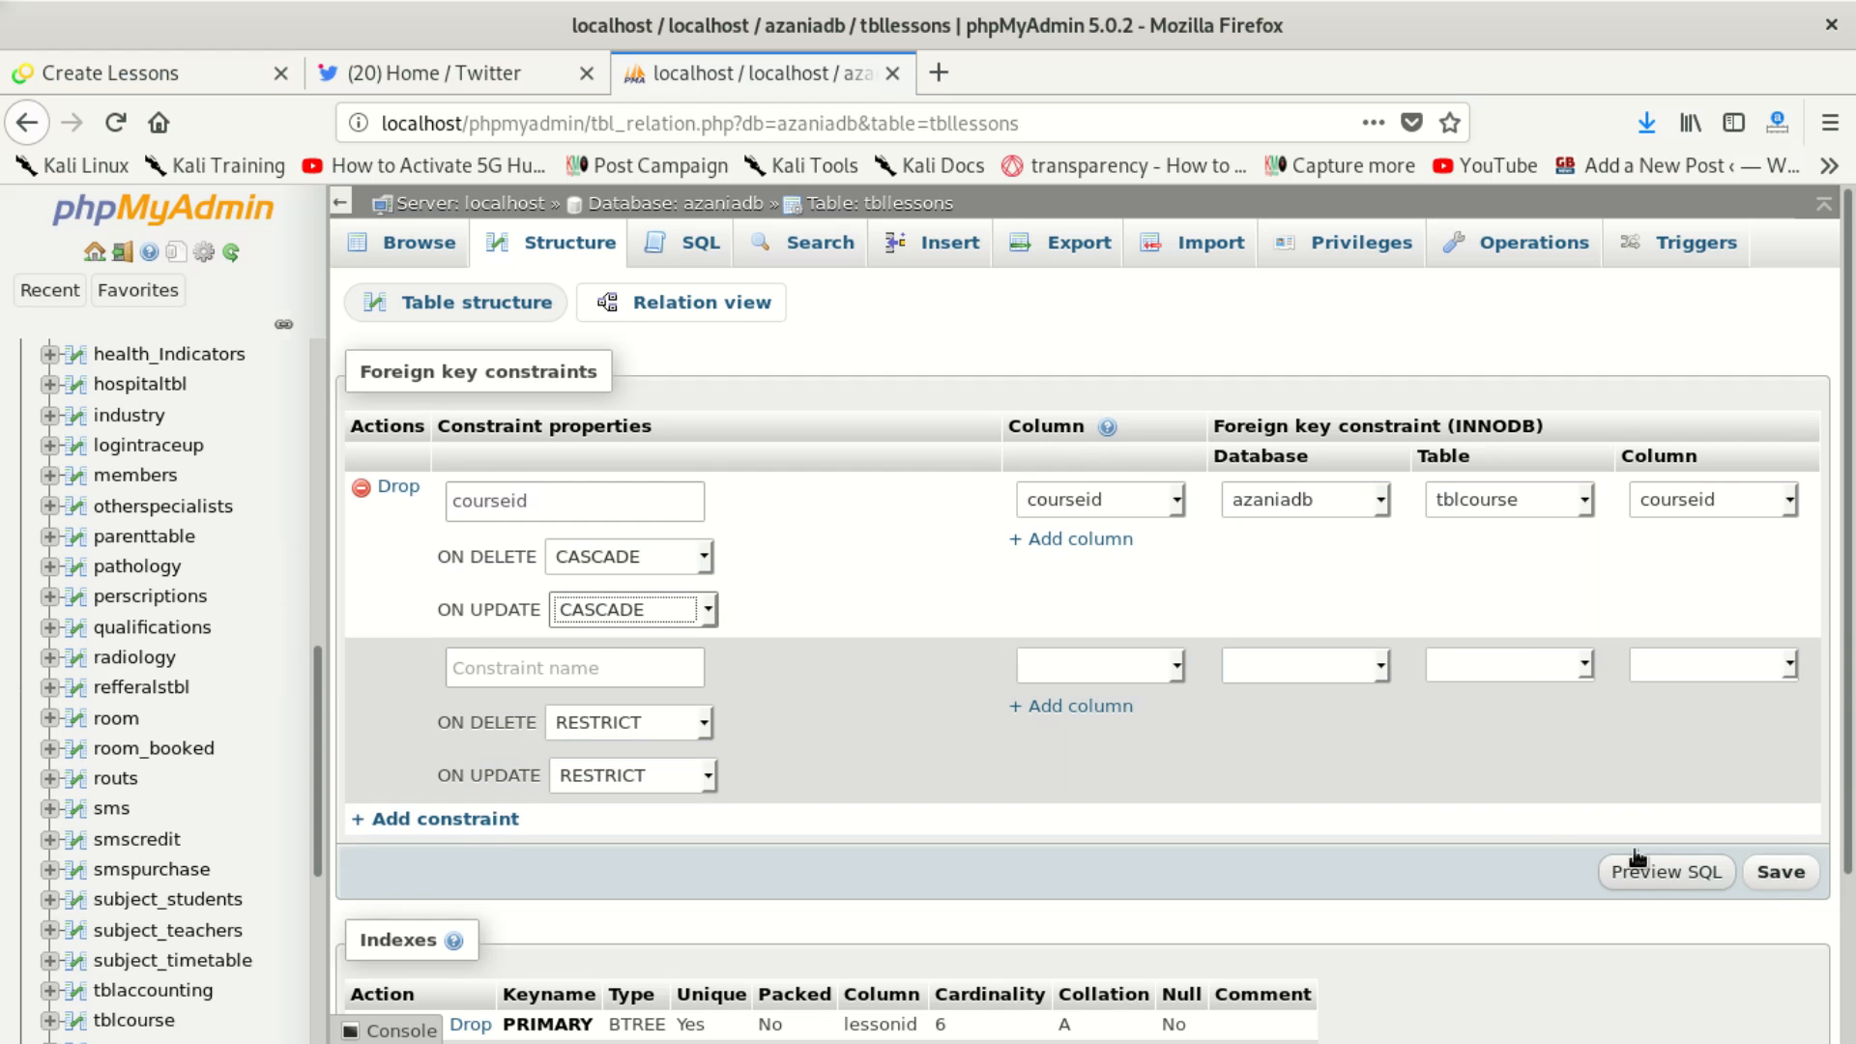
left_click(1776, 875)
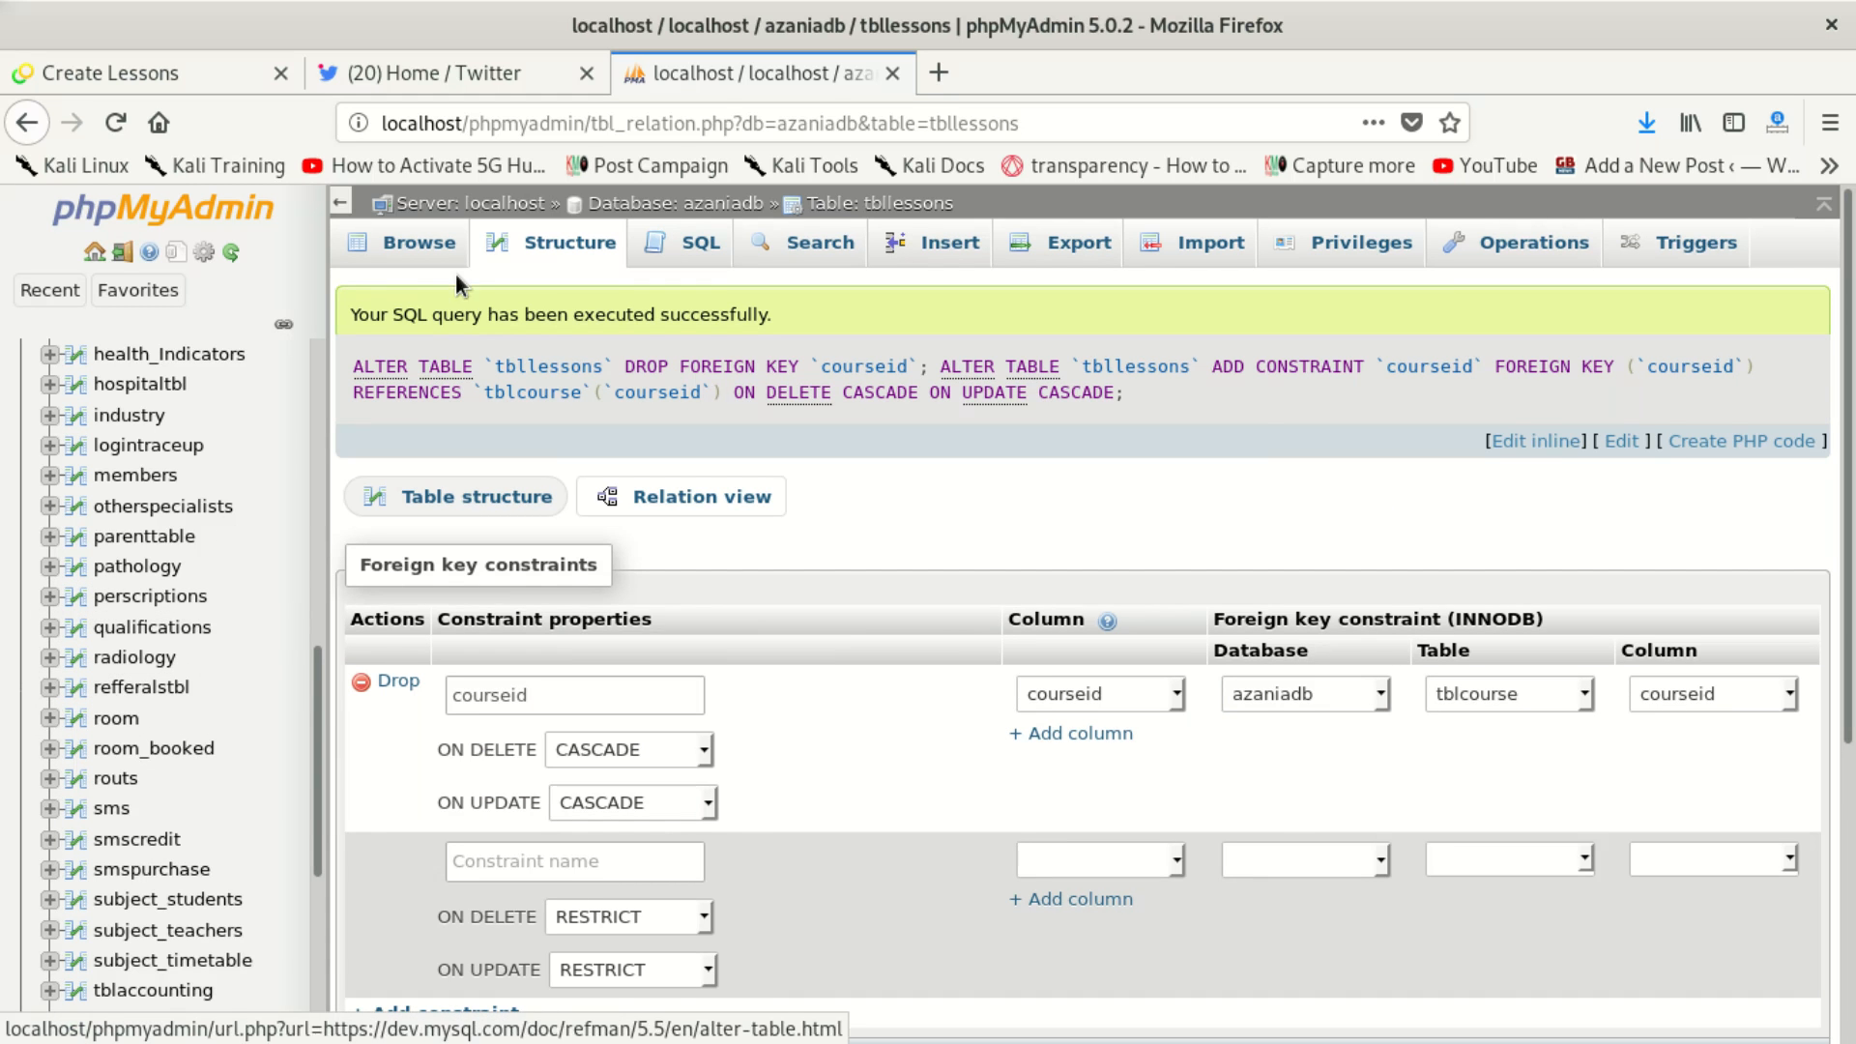
Step: Check the tbllessons records, and set courseid to 2 for the programming course record in tblcourse
left_click(431, 257)
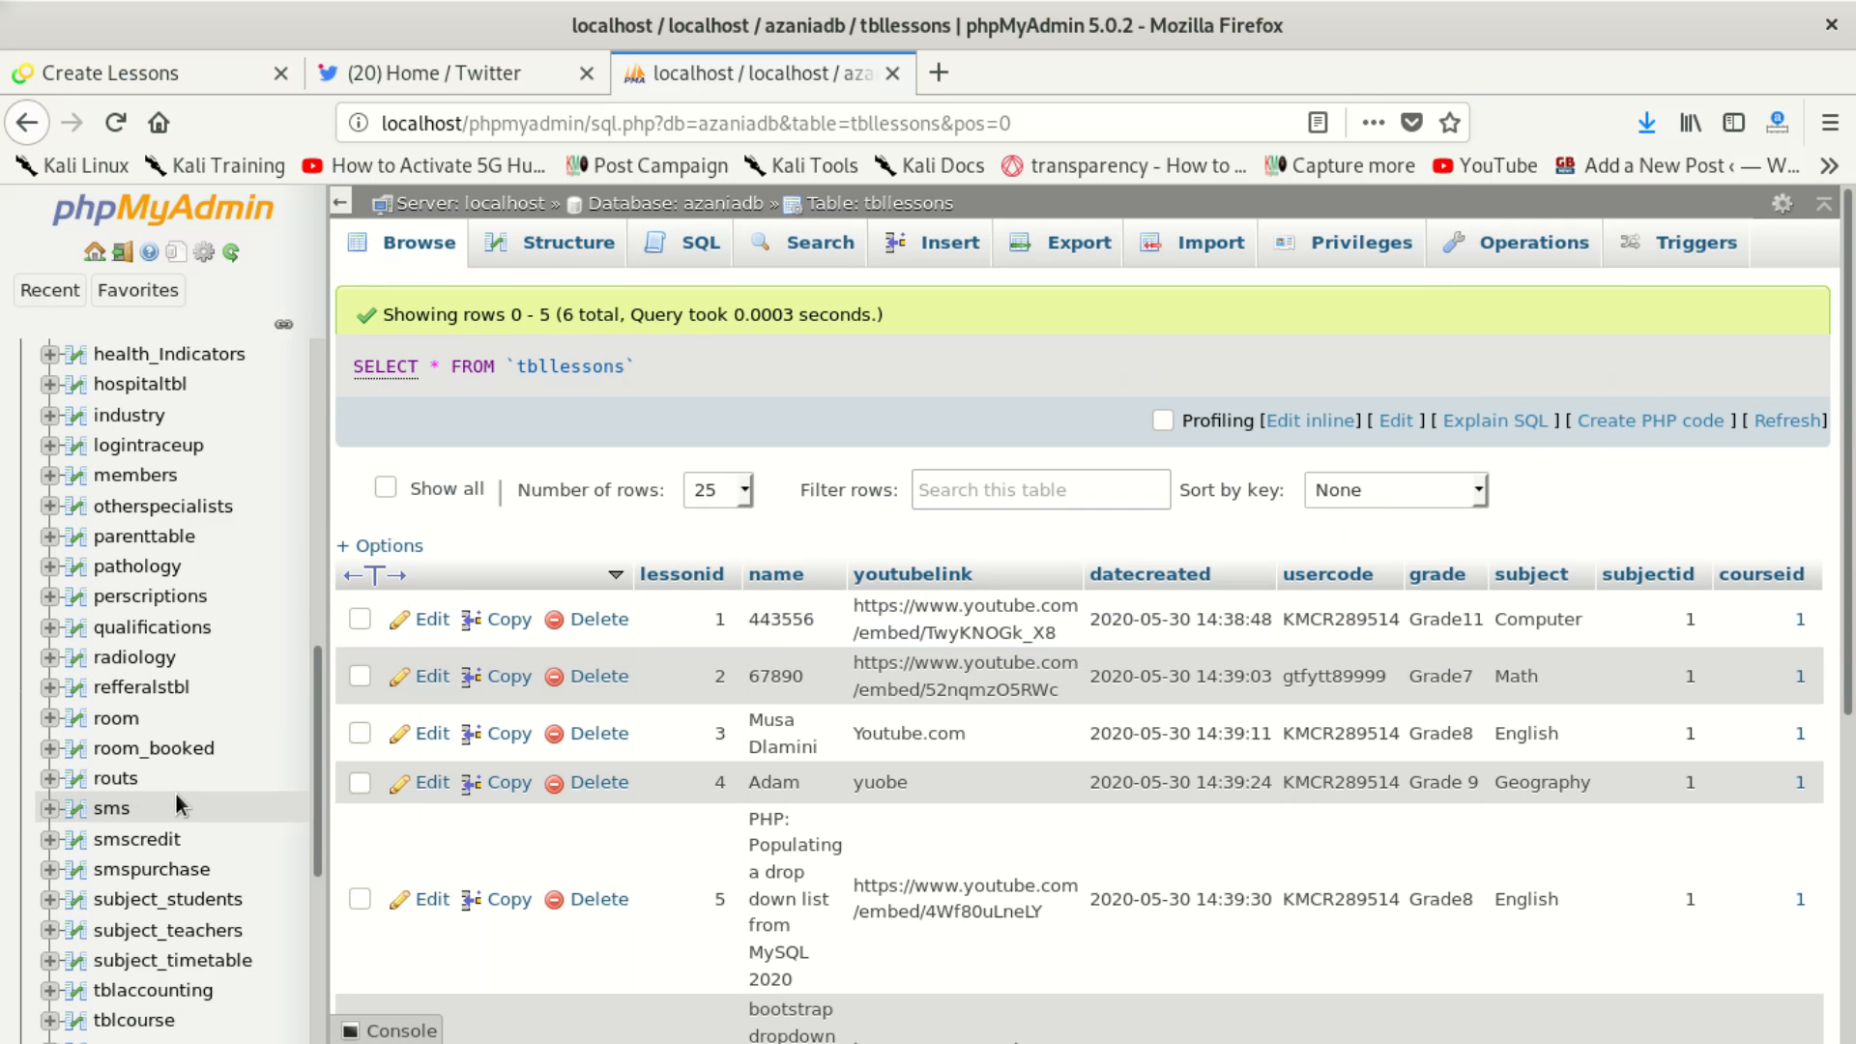
scroll(179, 804, "down", 3)
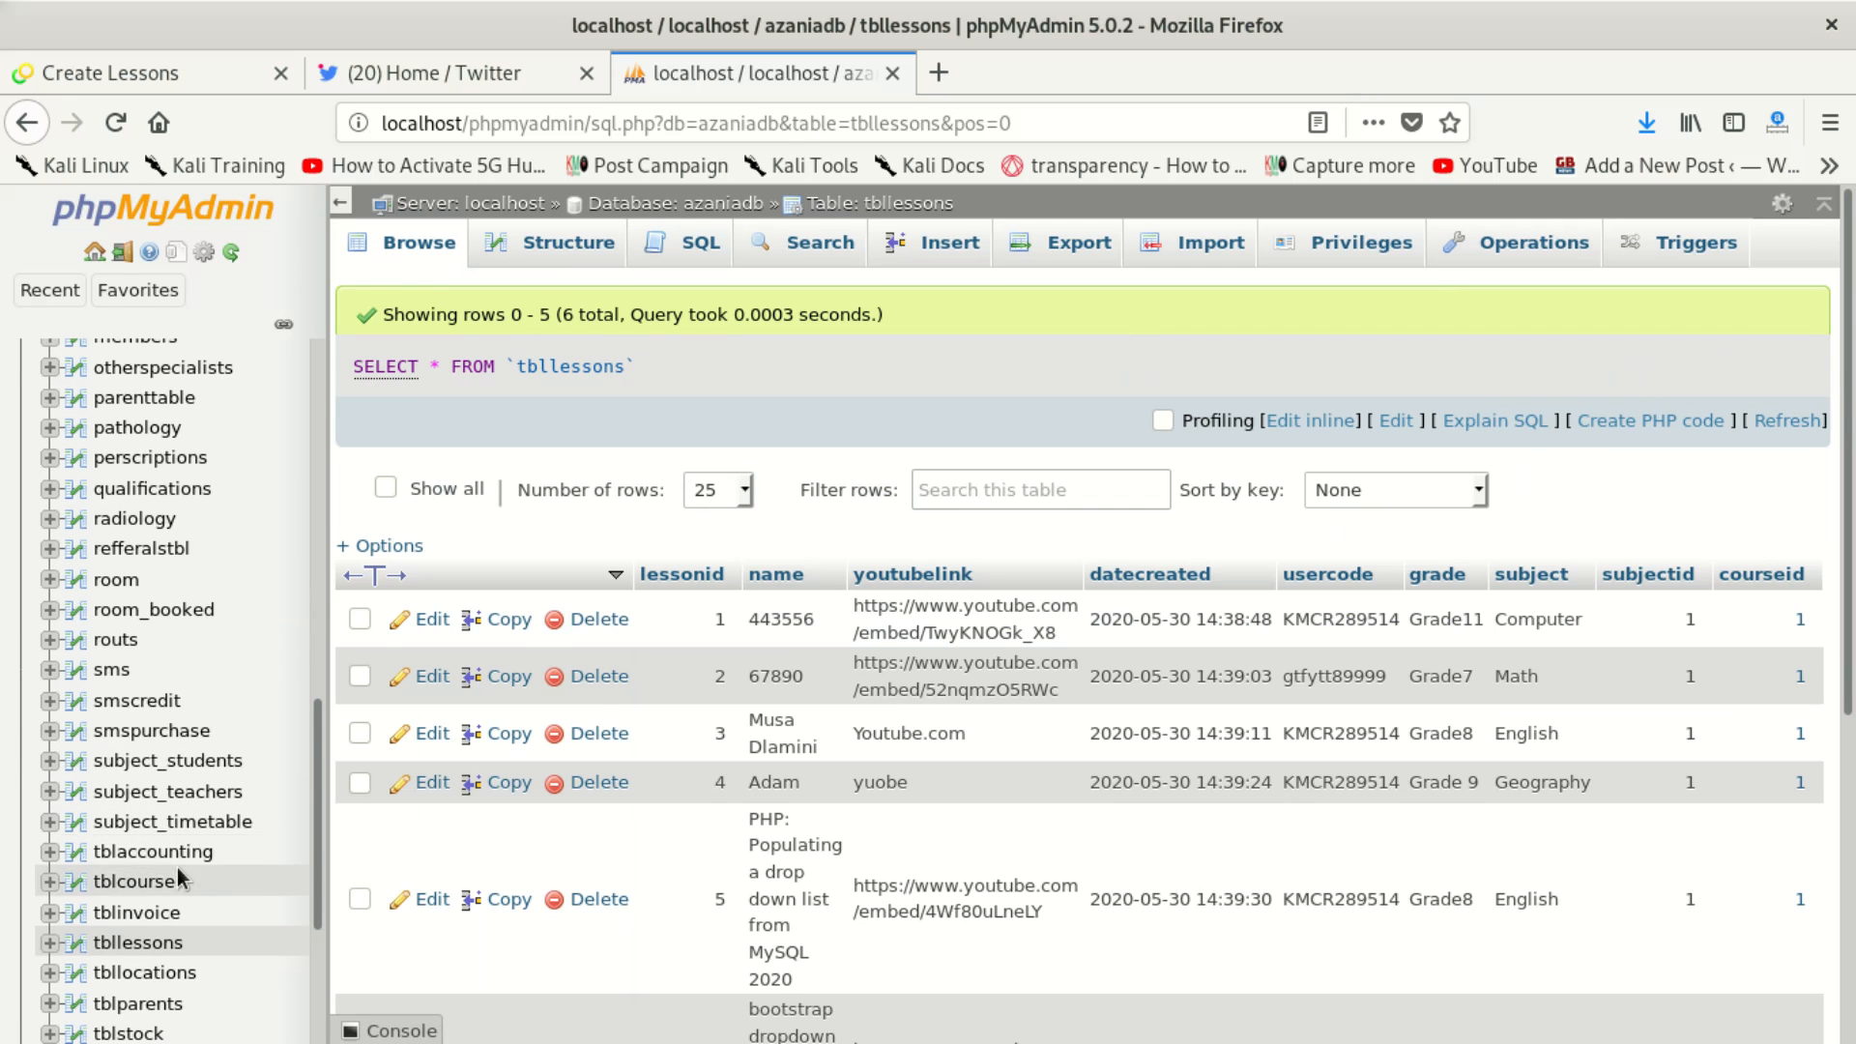
left_click(135, 882)
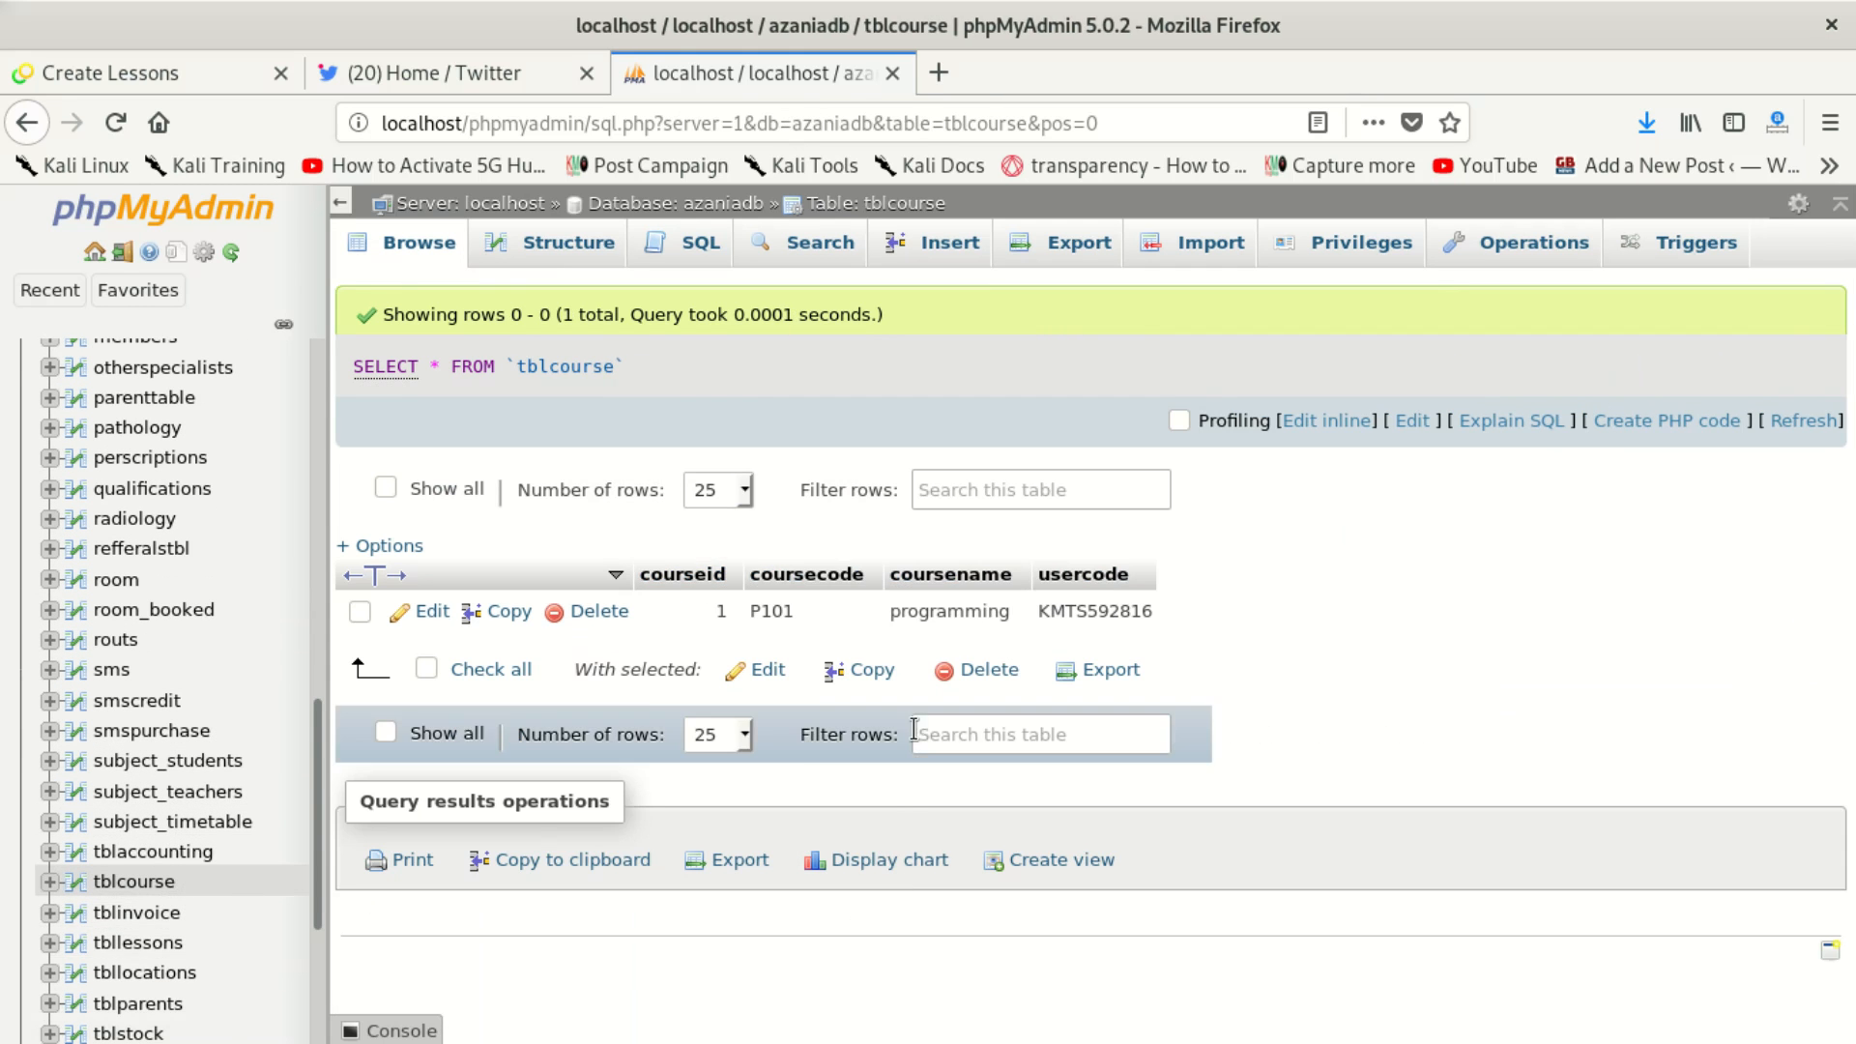
double_click(720, 611)
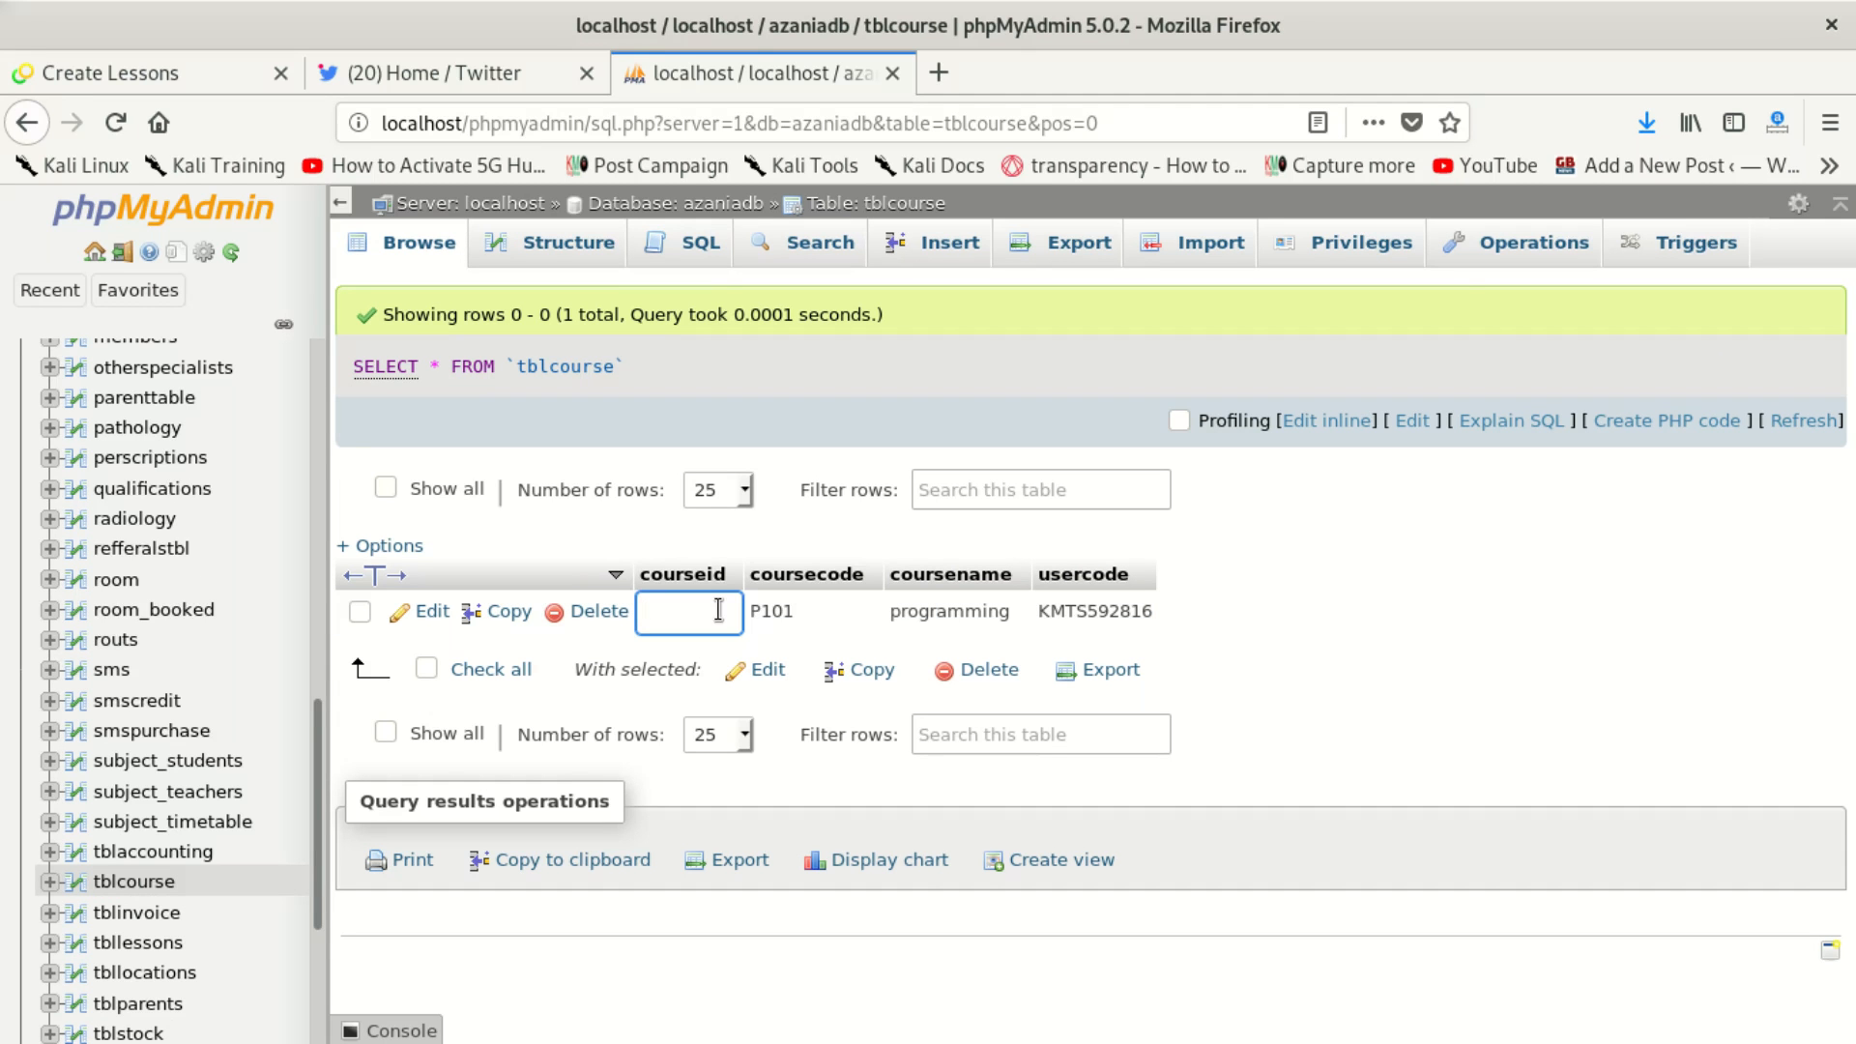
type("2")
key("Return")
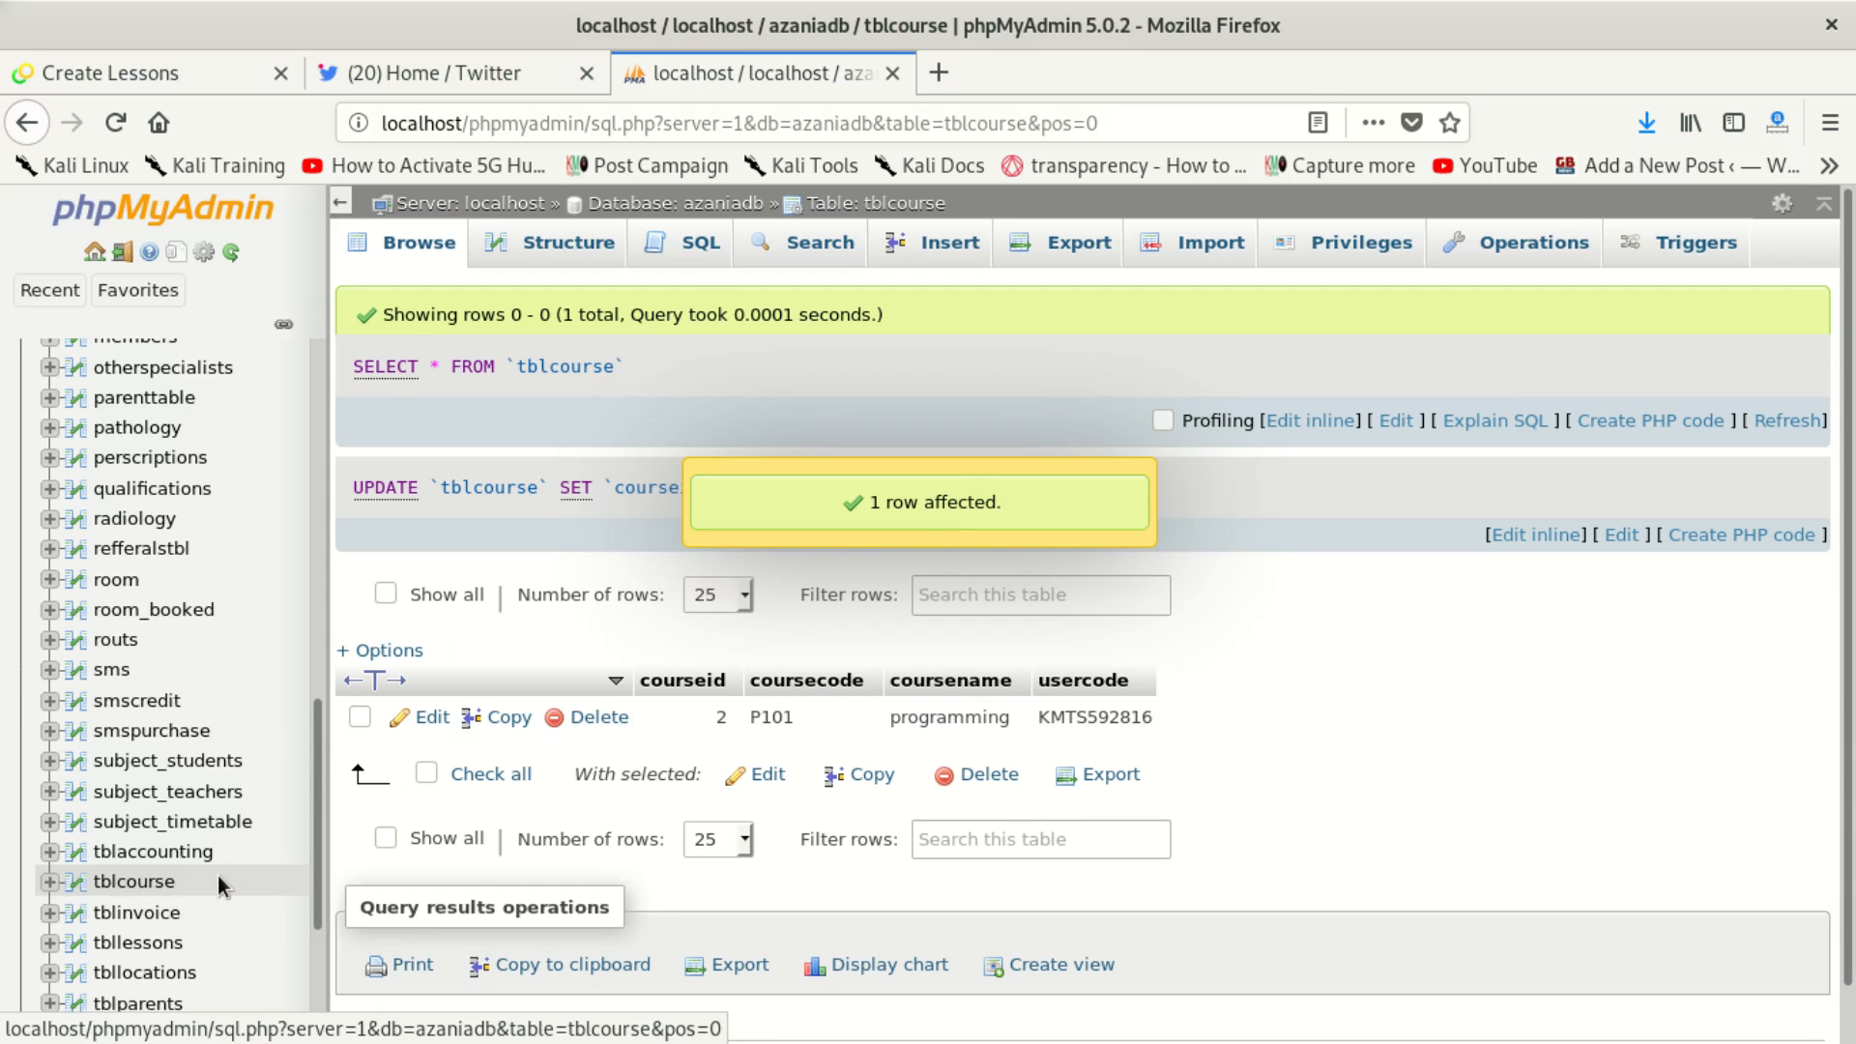
Step: Check courseid in the tbllessons records, and try to set it to 3 for the first lesson to test the constraint
scroll(221, 882, "down", 3)
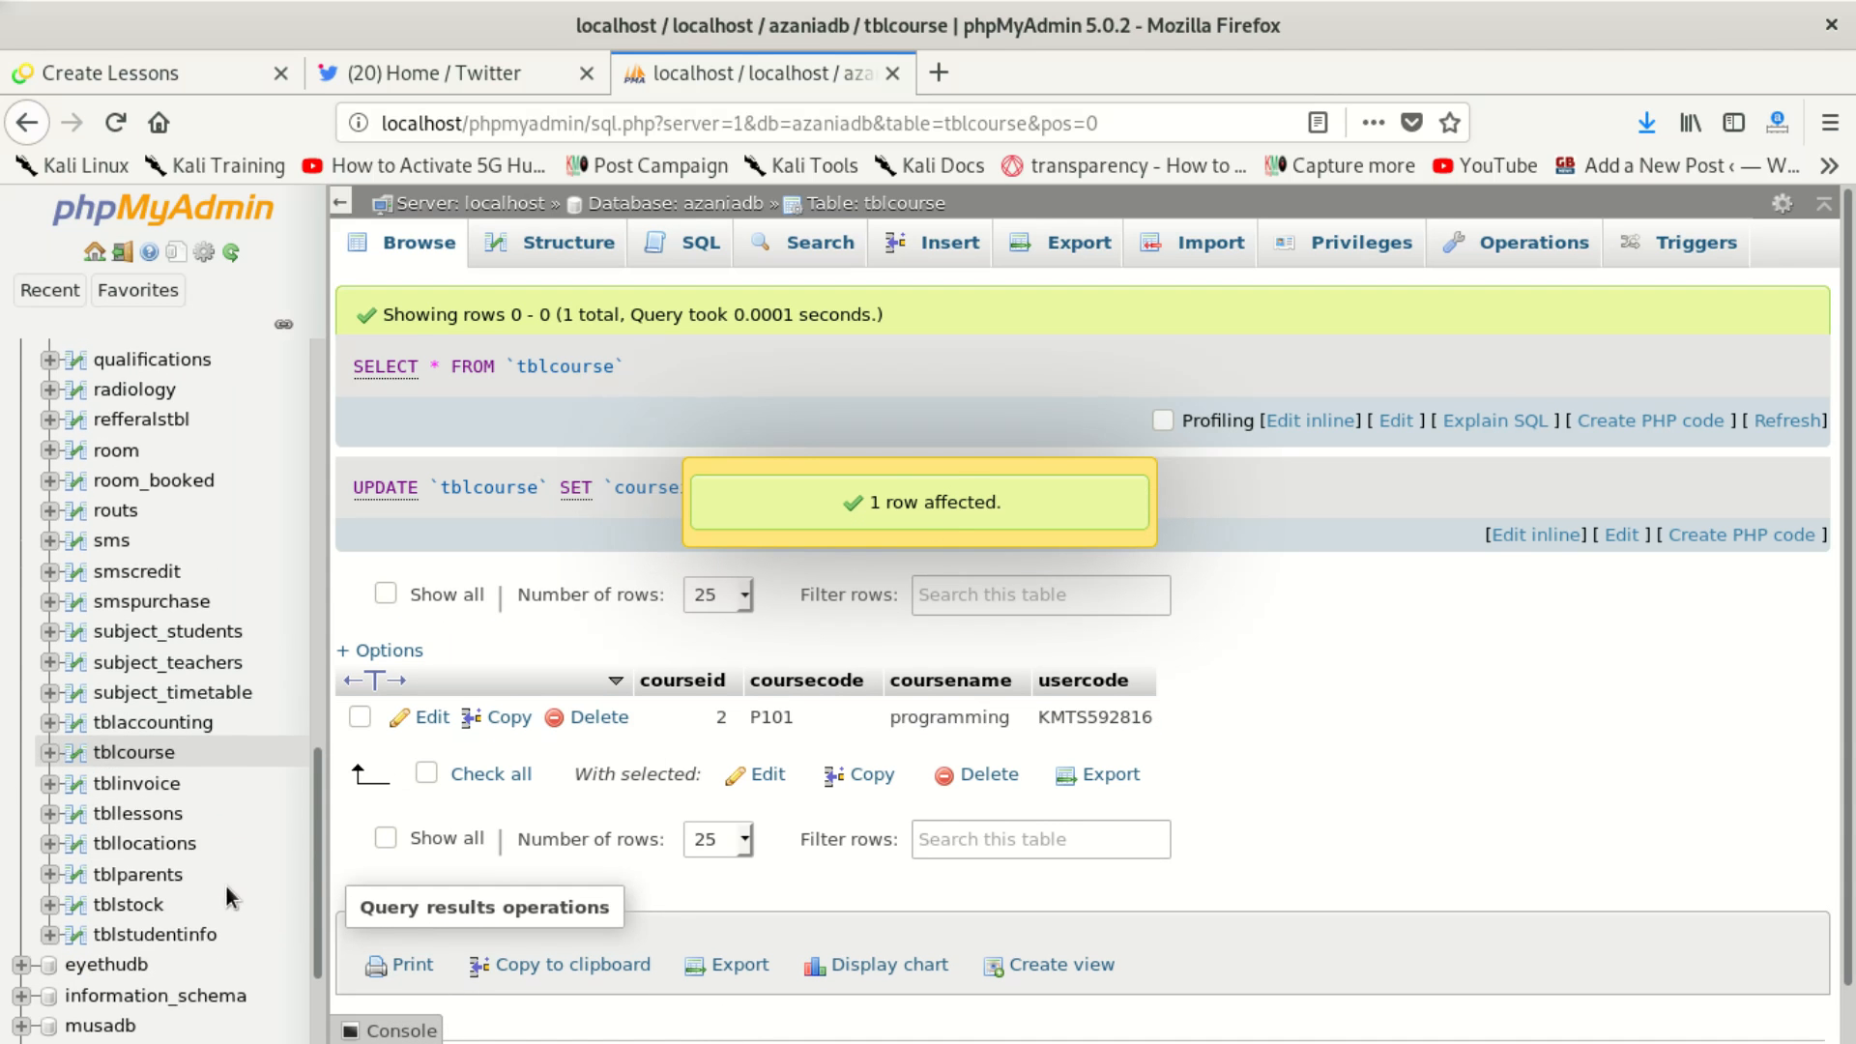
left_click(153, 808)
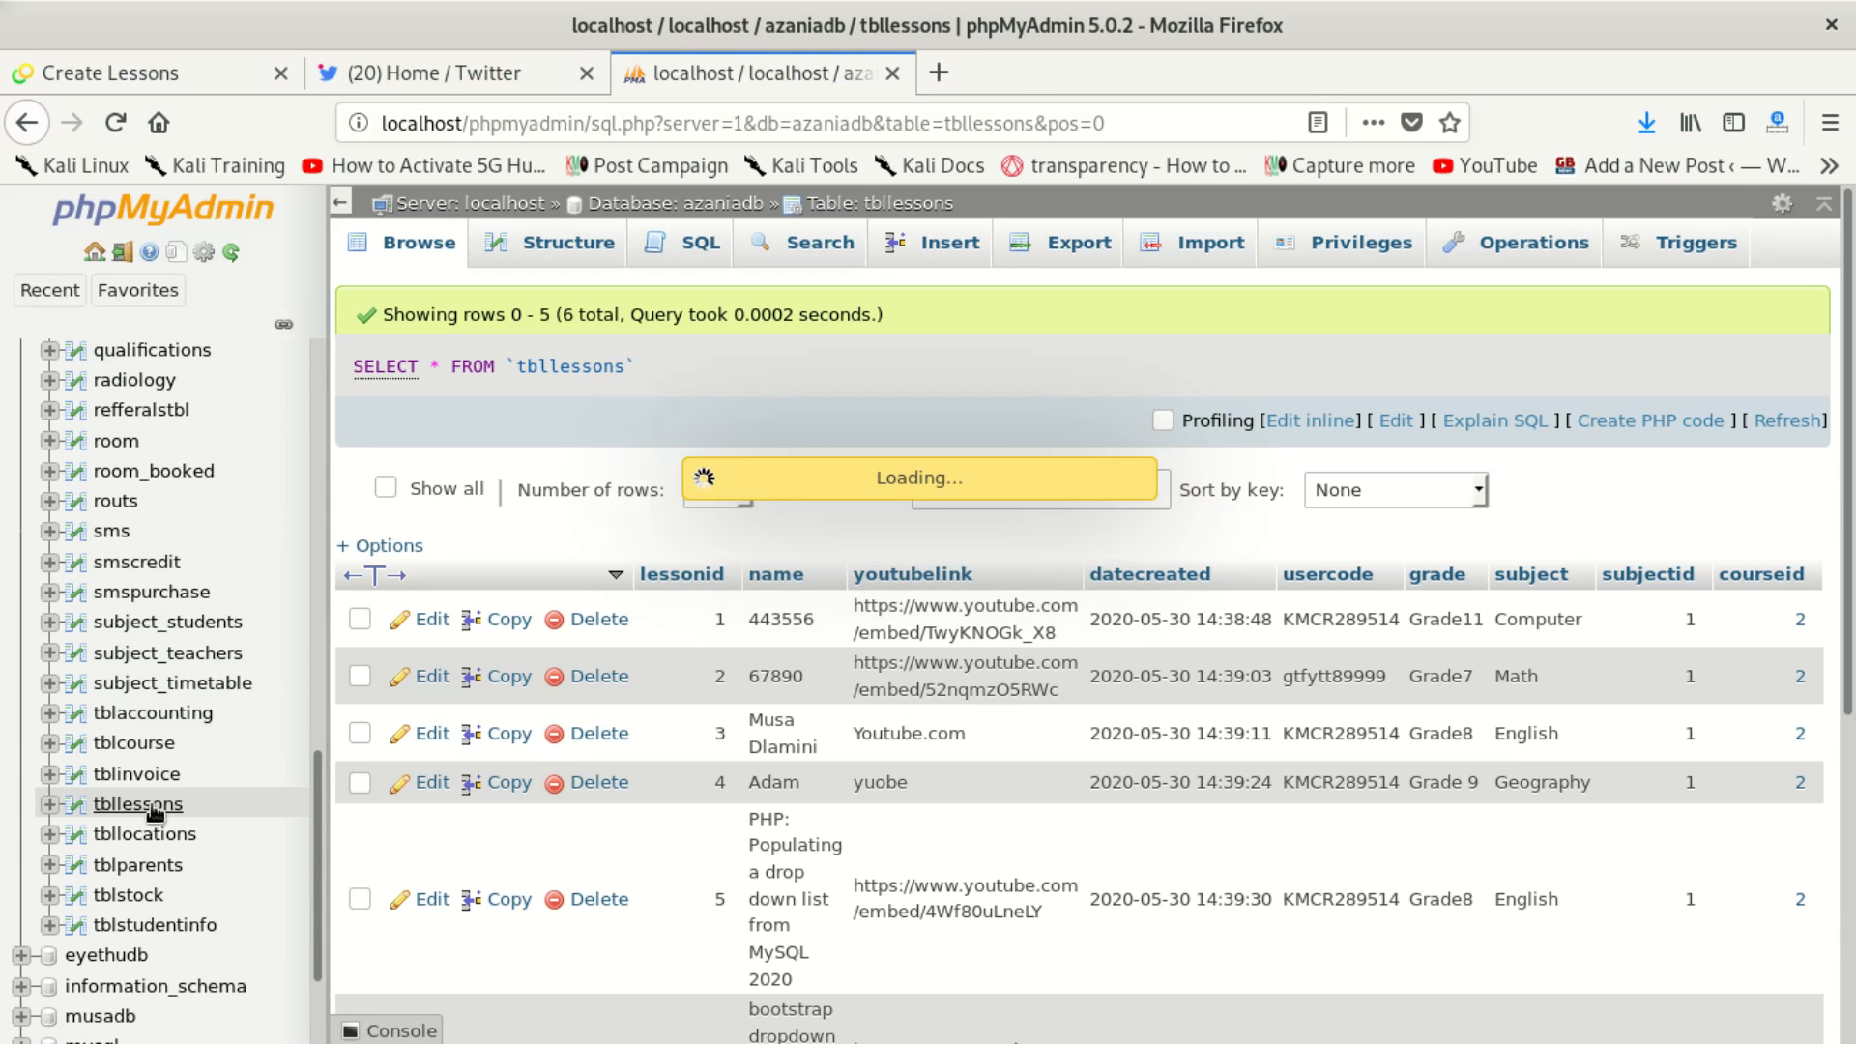
double_click(1799, 619)
key("BackSpace")
type("3")
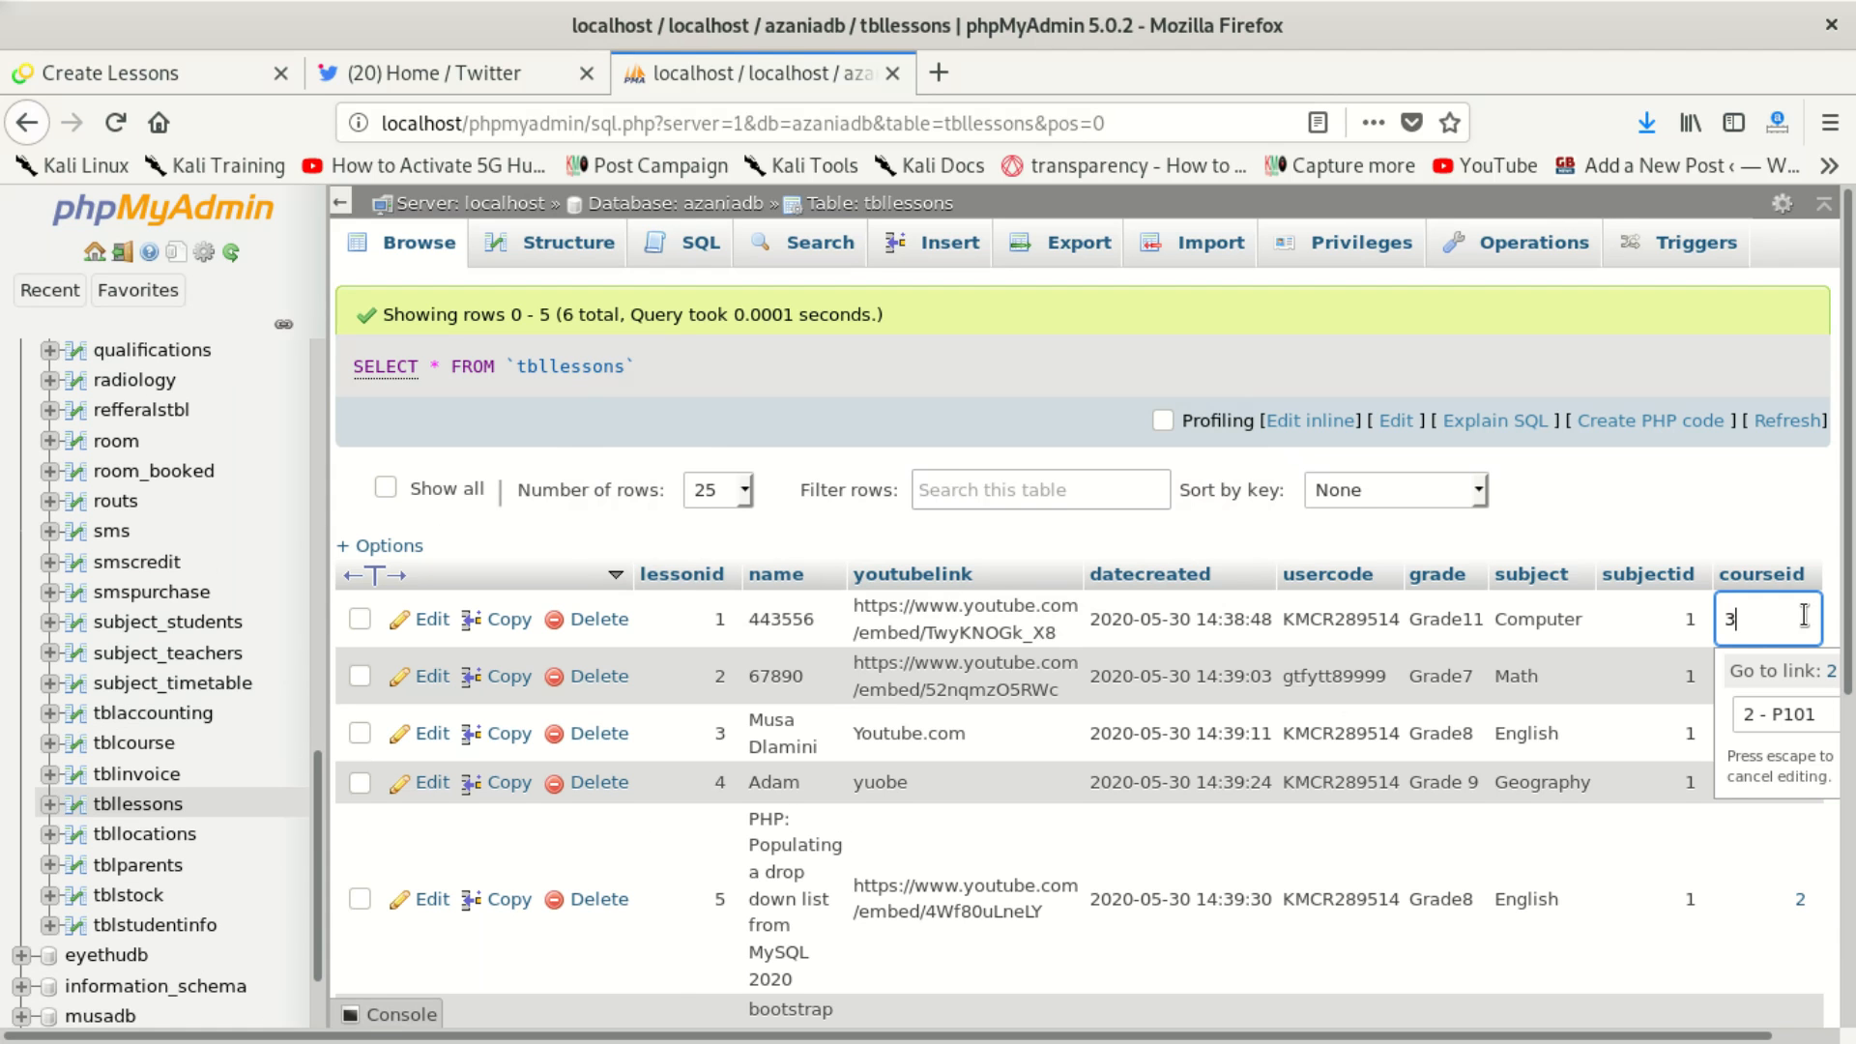
left_click(1637, 645)
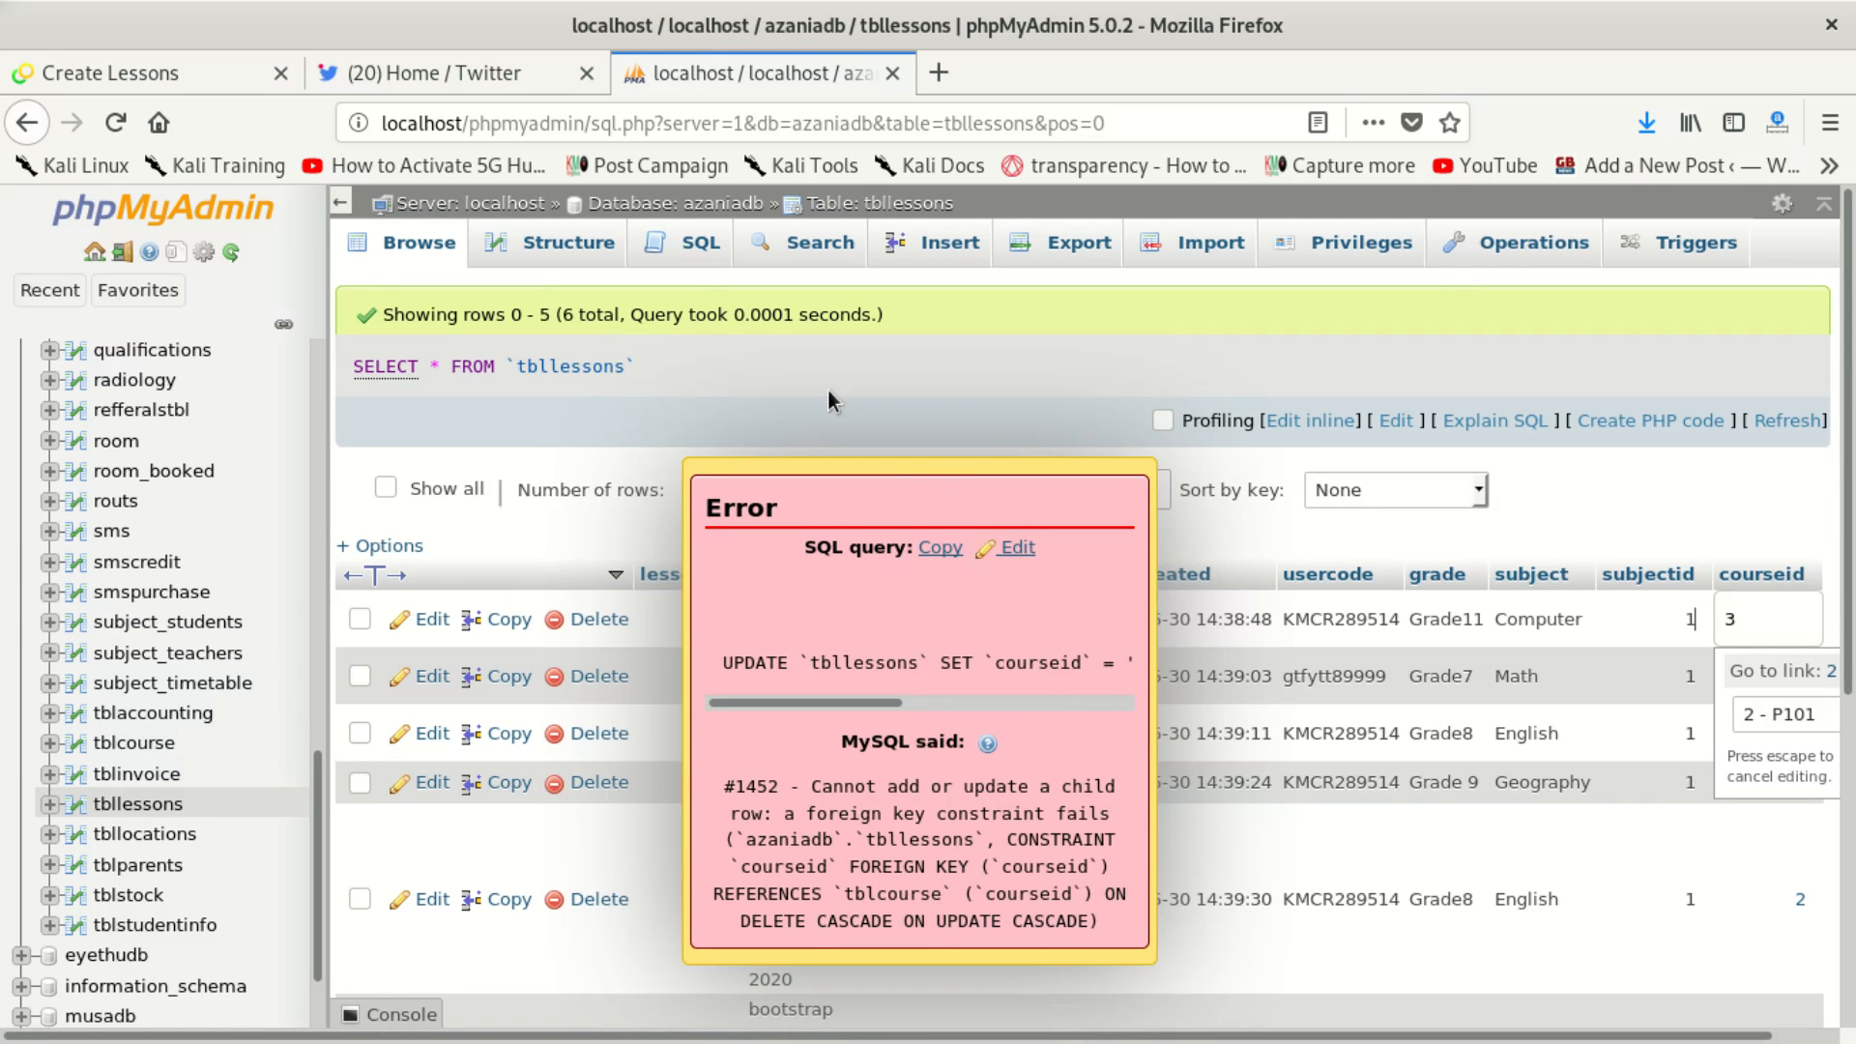
left_click(132, 808)
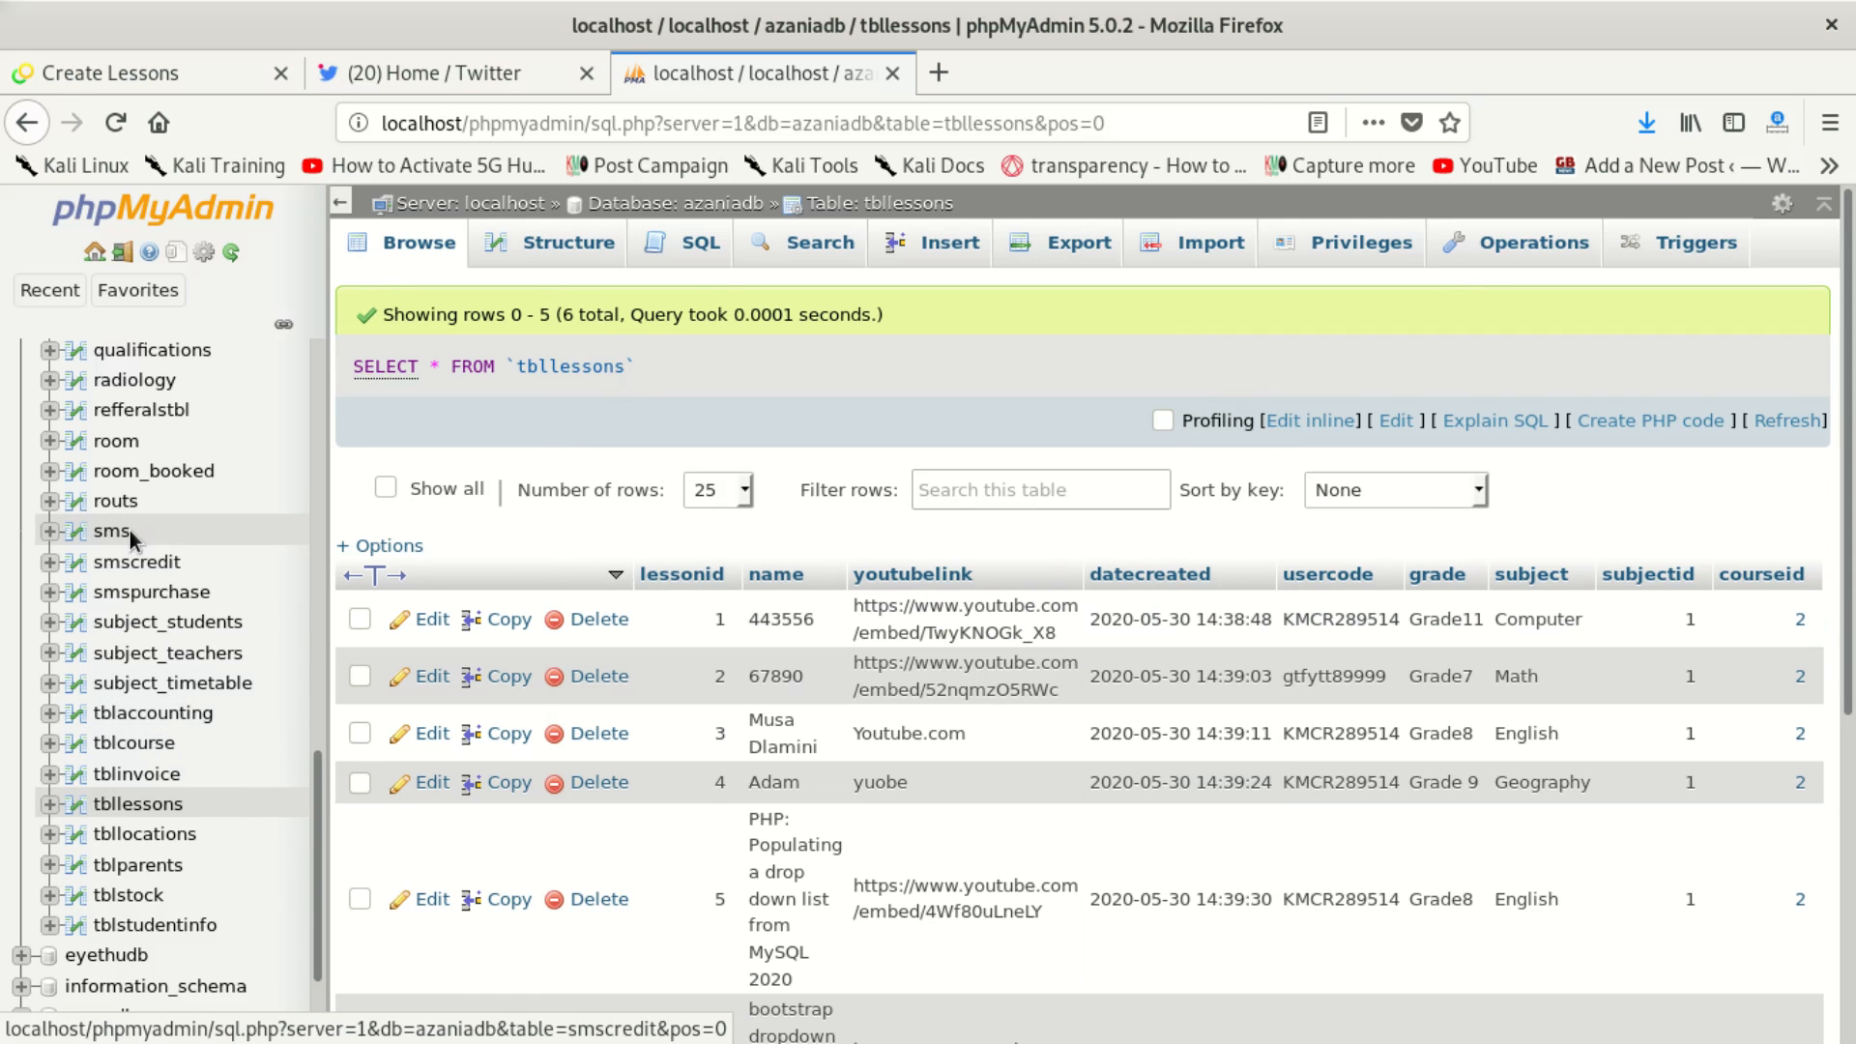
Step: Show the tblcourse records and try to edit the courseid of the programming course record
left_click(169, 746)
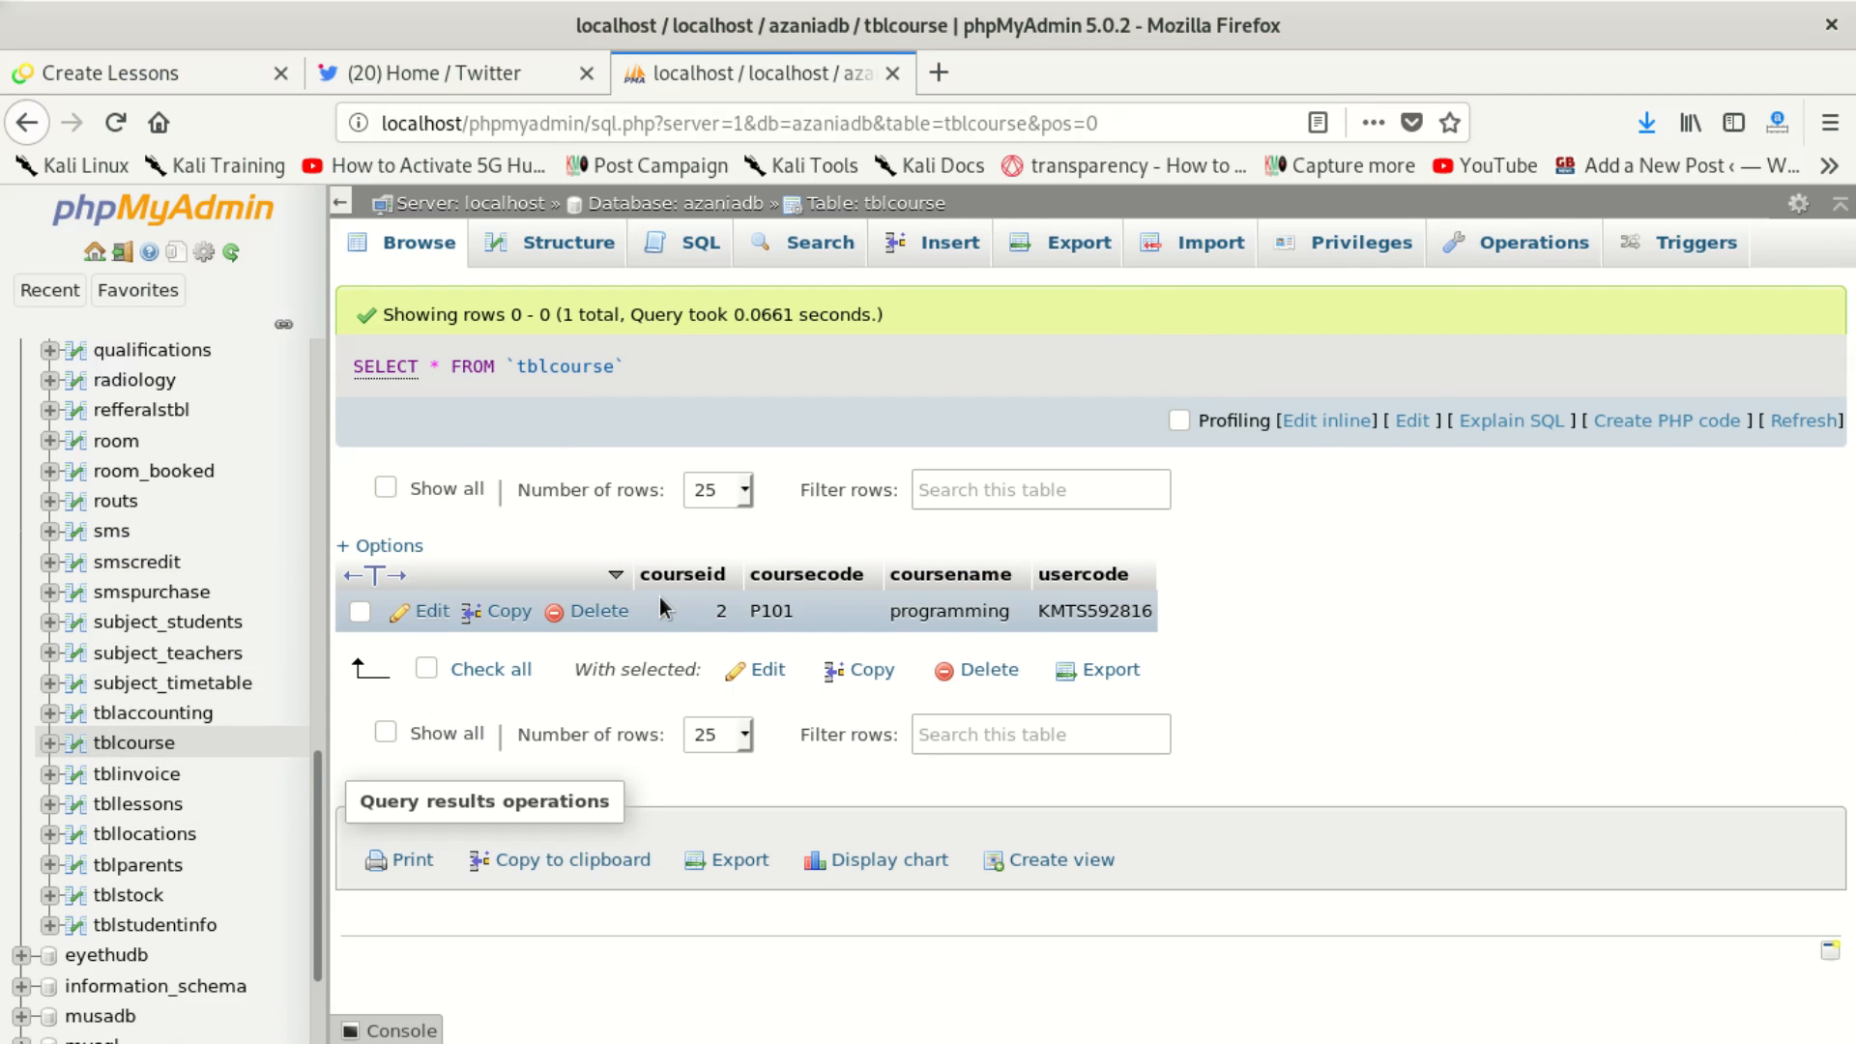
left_click(734, 617)
left_click(730, 616)
left_click_drag(727, 611, 727, 615)
left_click(727, 611)
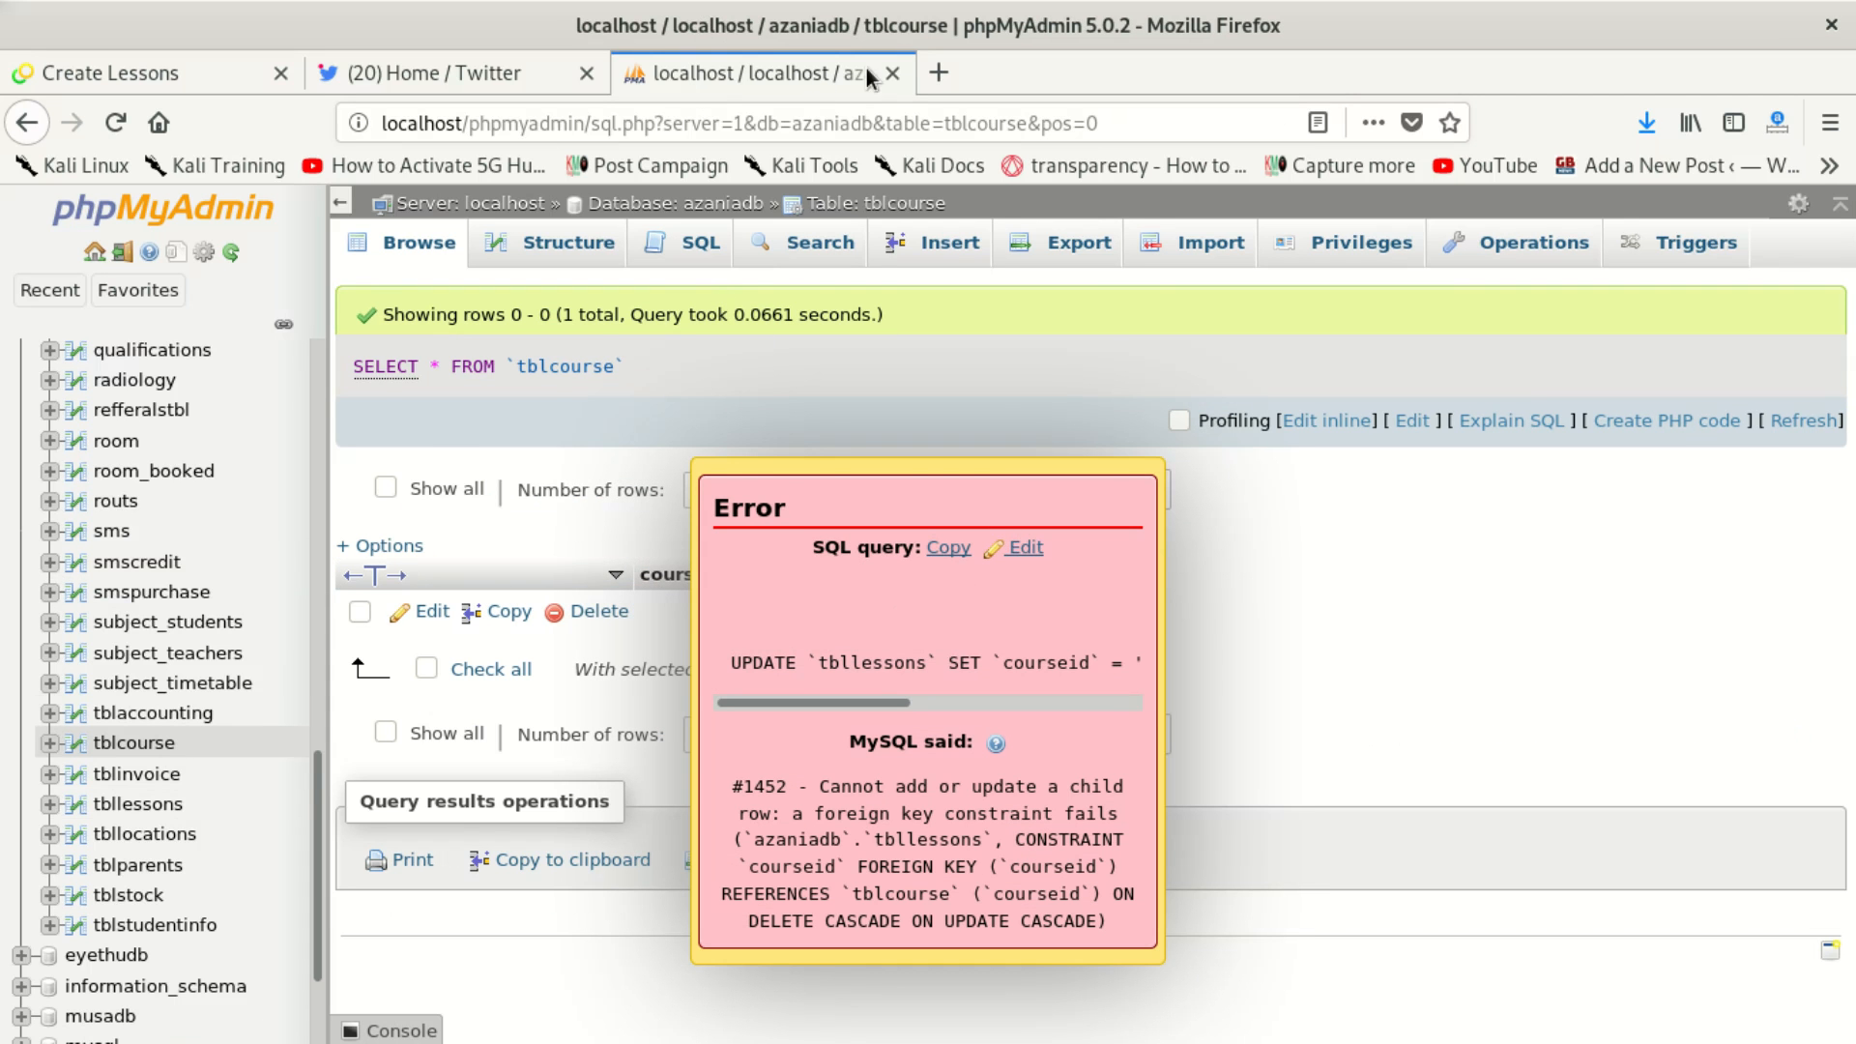
Step: Close the phpMyAdmin tab without saving the pending edit, and open a new empty tab
left_click(891, 74)
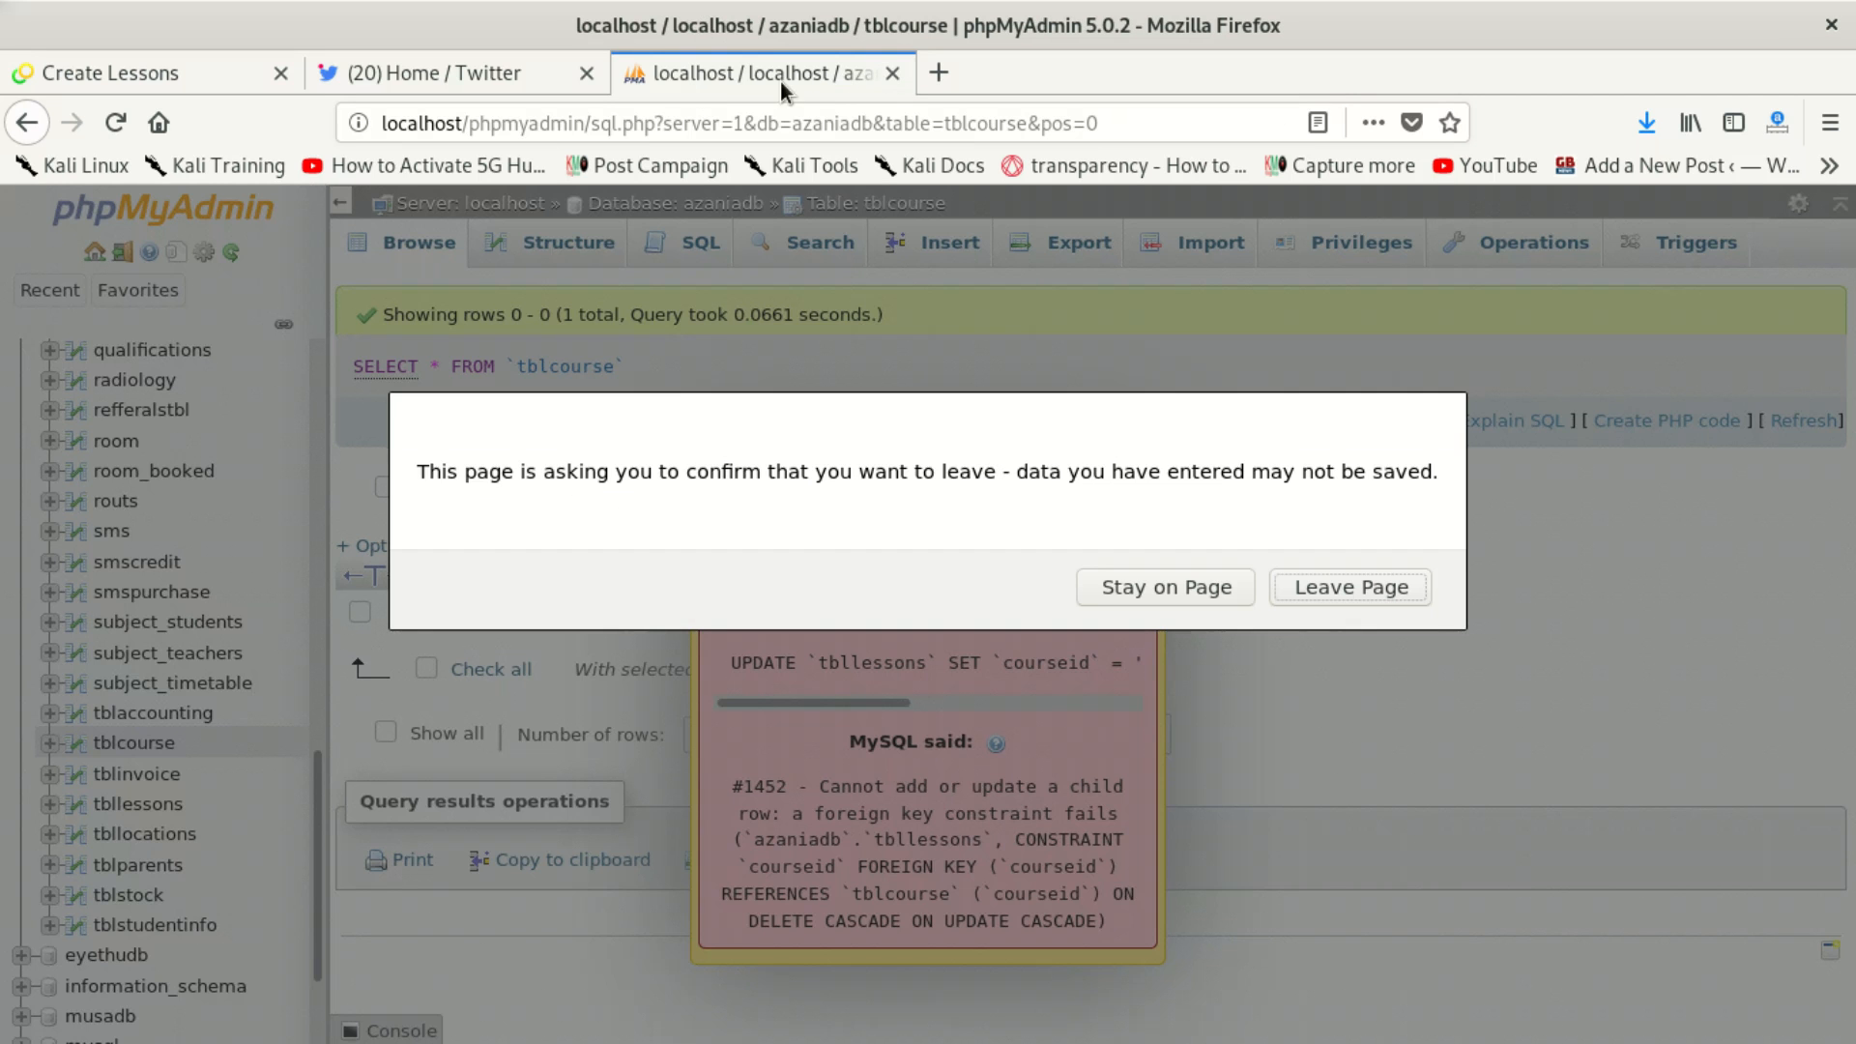
left_click(1305, 588)
left_click(629, 62)
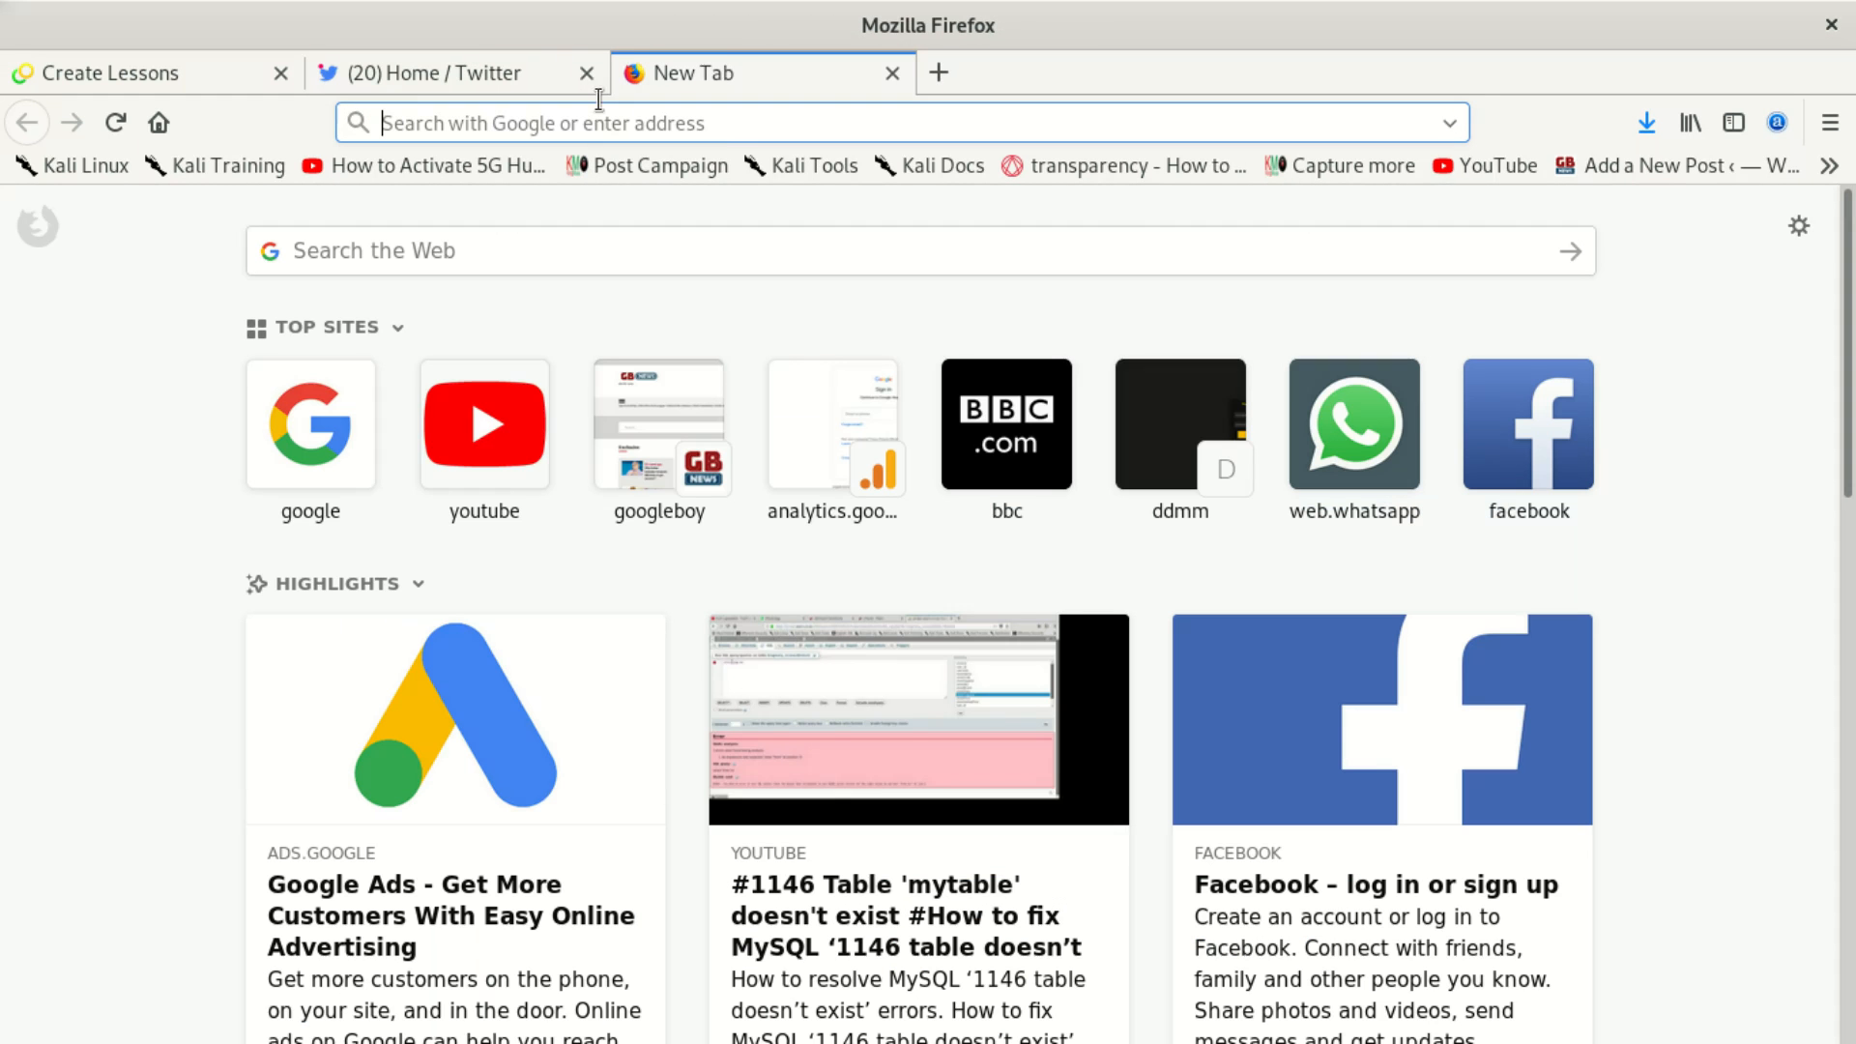
Step: Load phpMyAdmin at localhost/phpmyadmin in the new tab
type("ph")
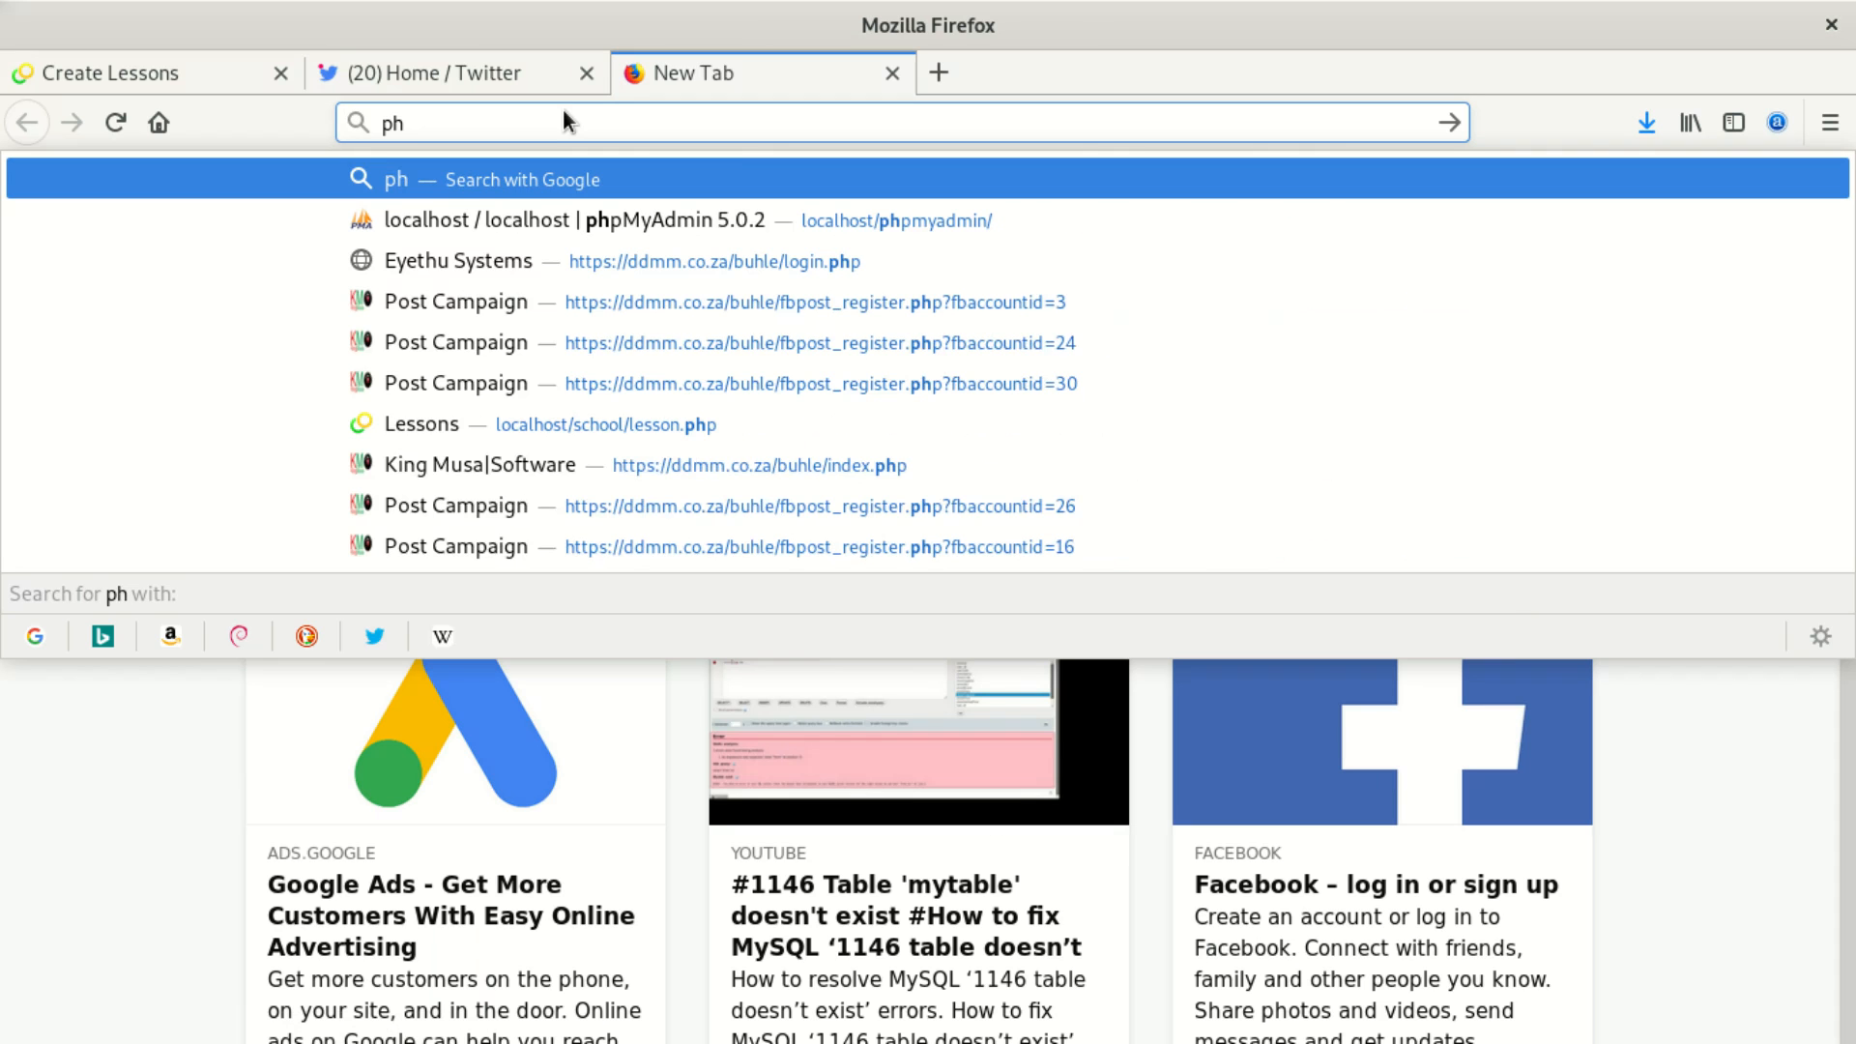
key("BackSpace")
key("BackSpace")
type("p")
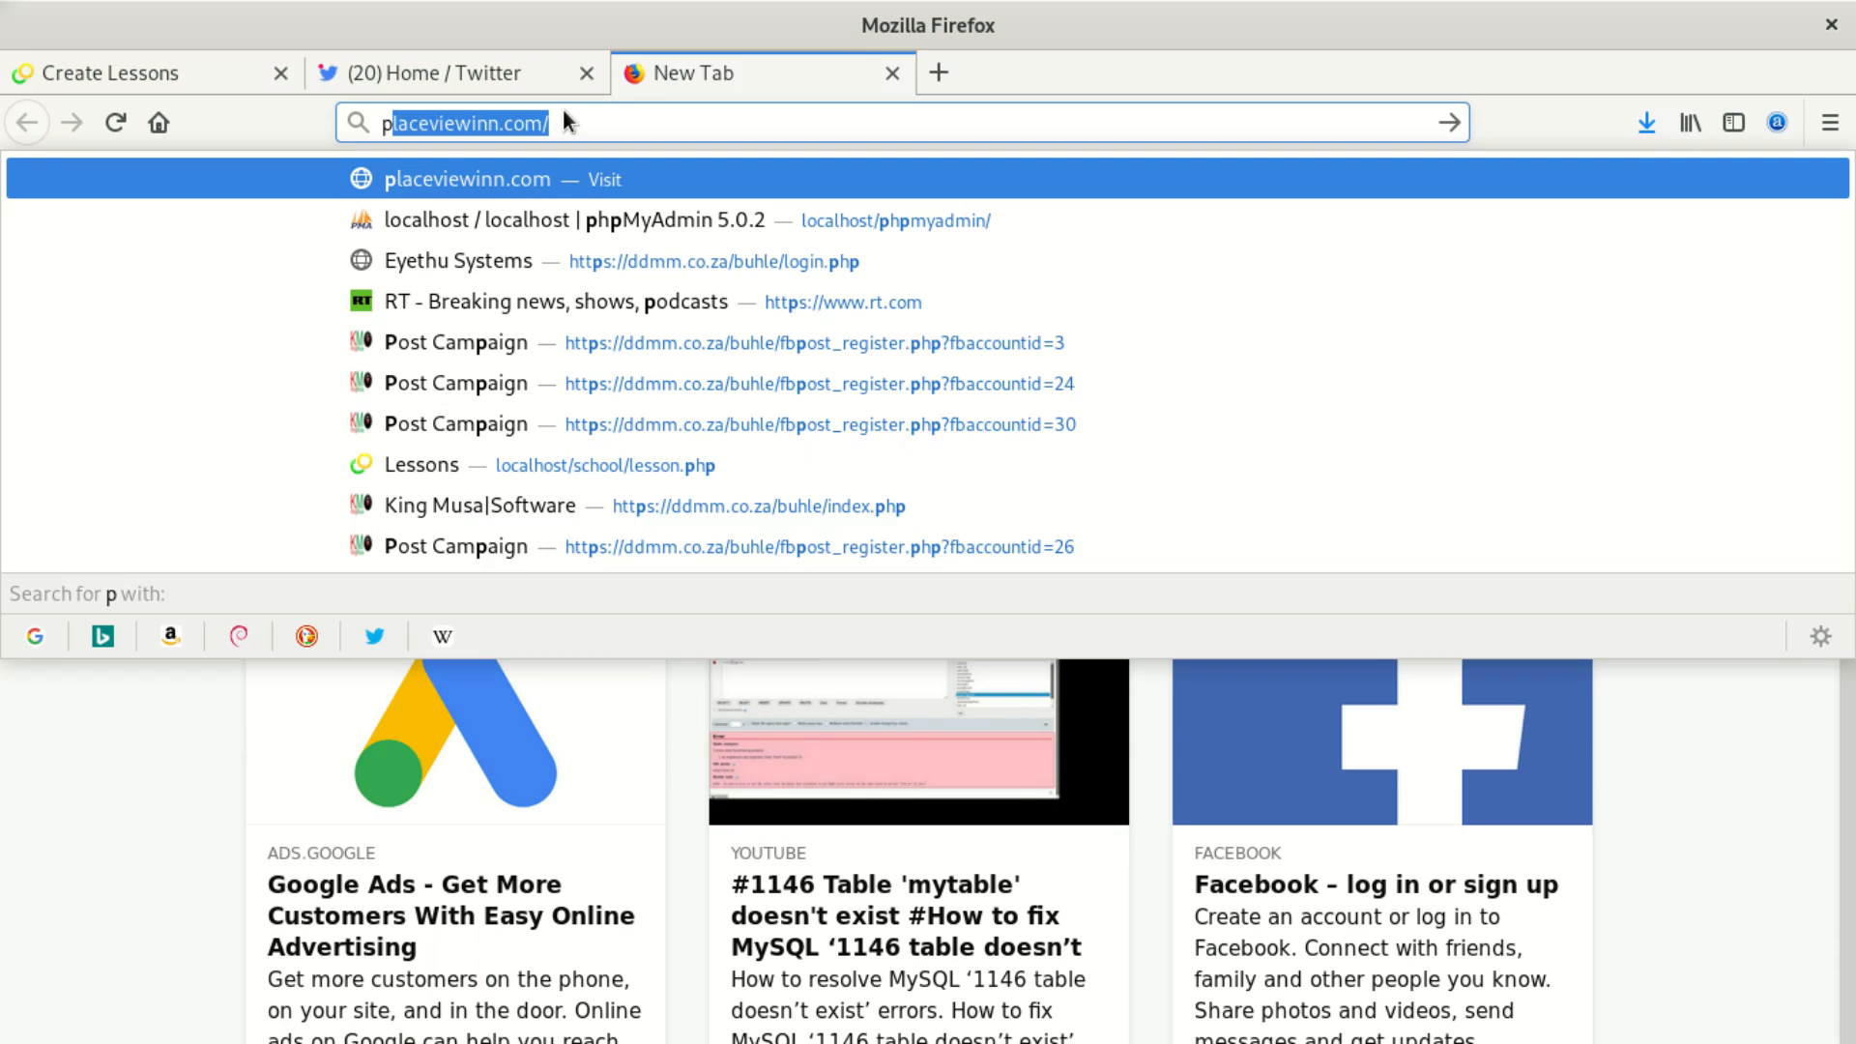
type("hp")
key("BackSpace")
key("BackSpace")
key("BackSpace")
type("localhost/")
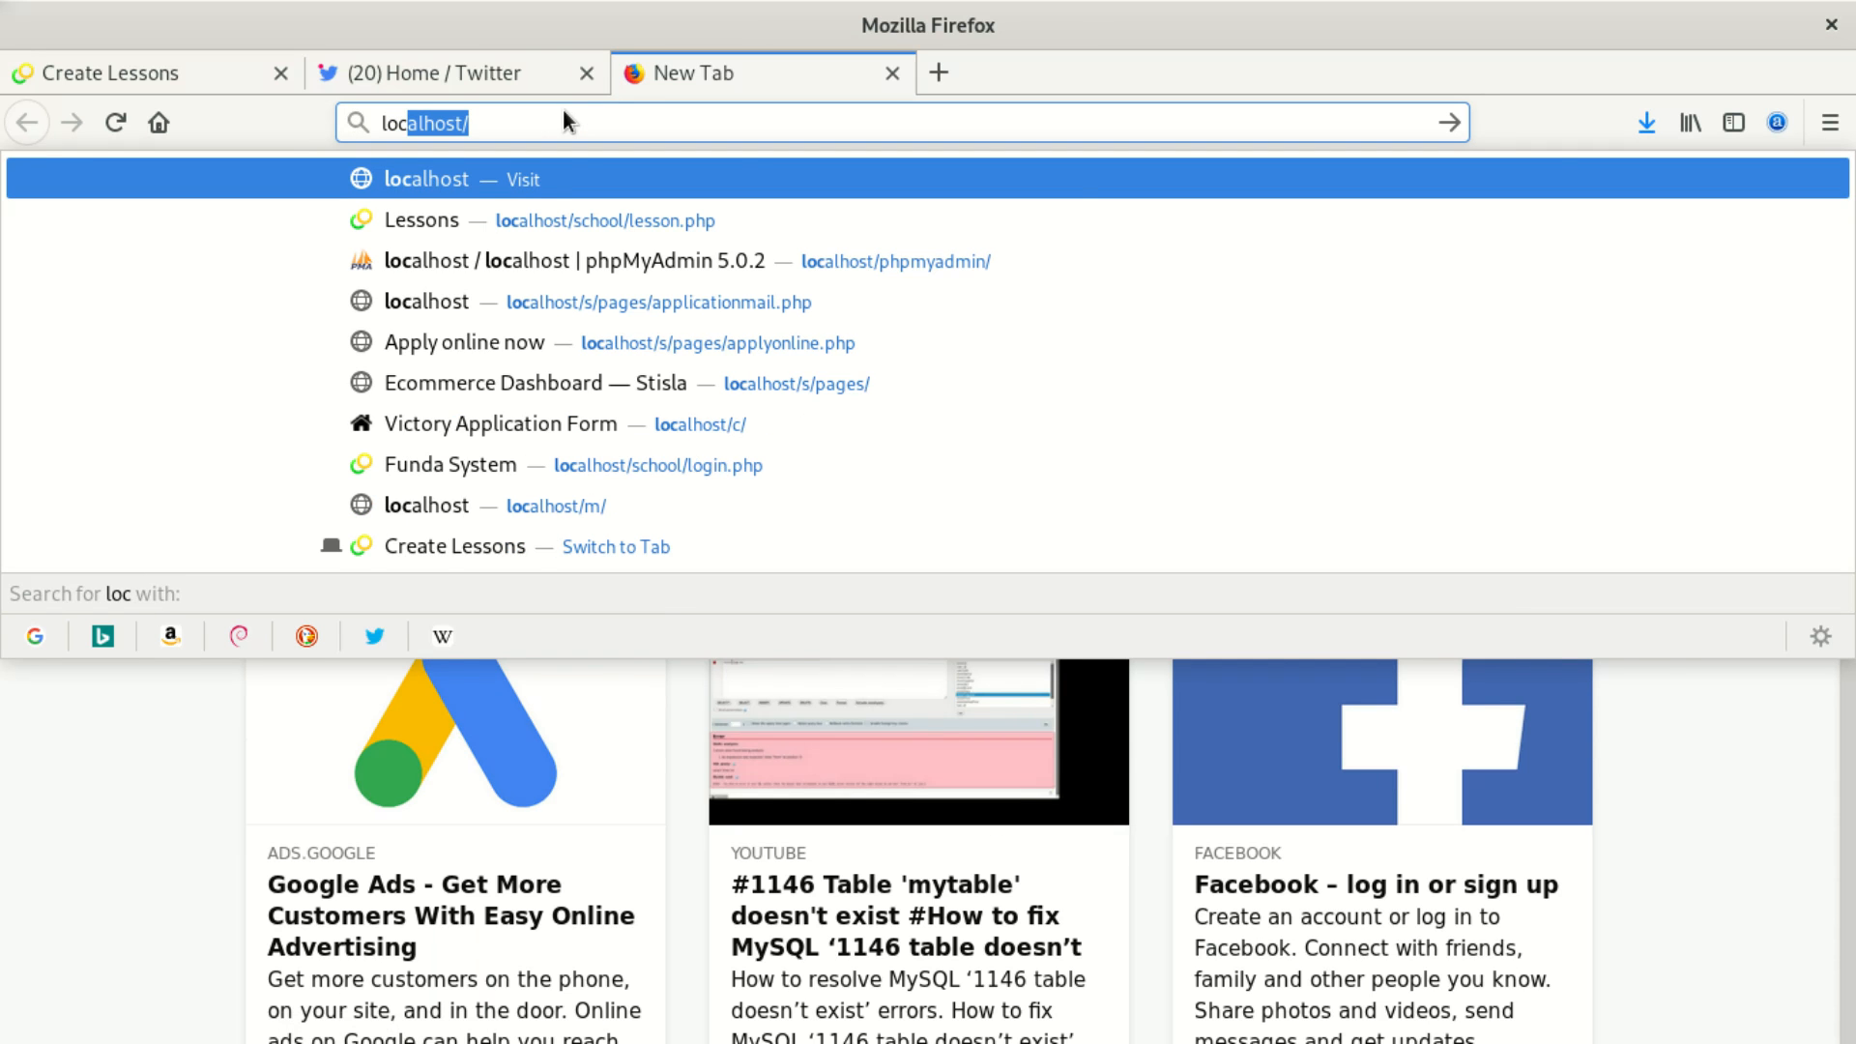
key("Right")
type("p")
key("Return")
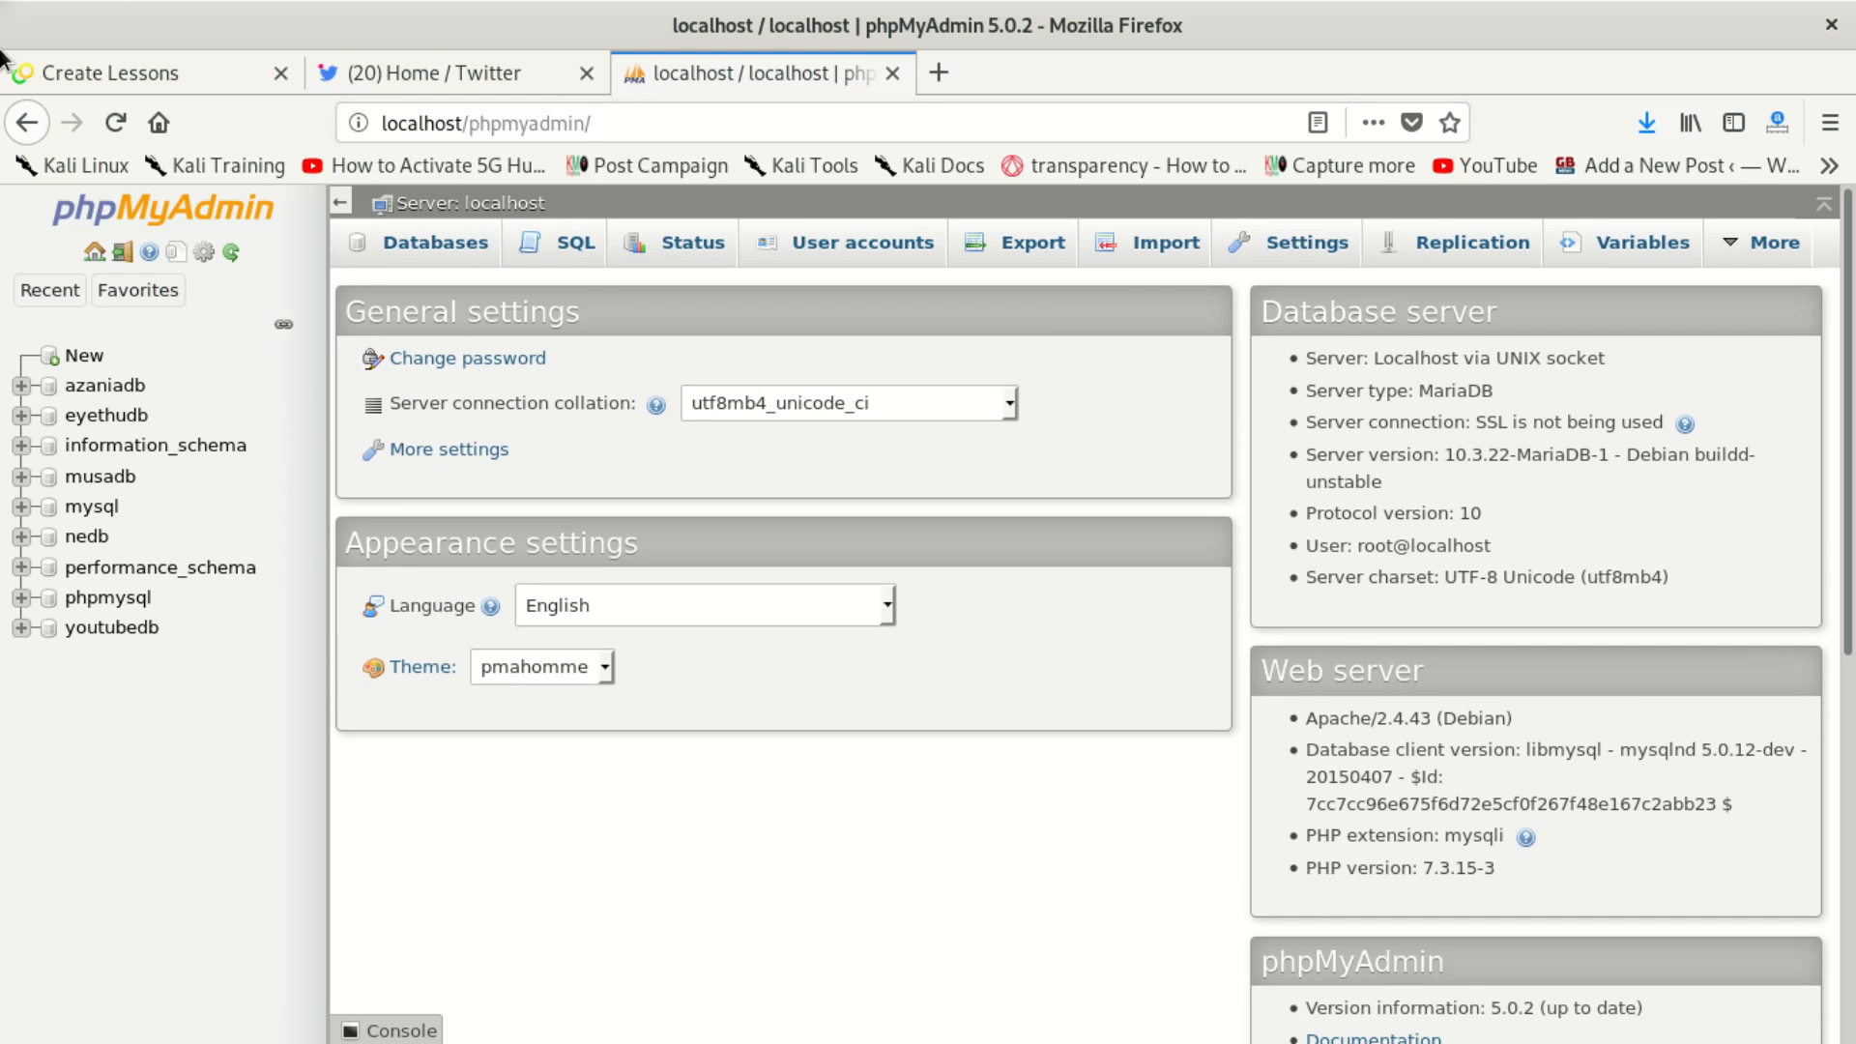
Step: Open the azaniadb database and show the records of its tblcourse table
left_click(102, 385)
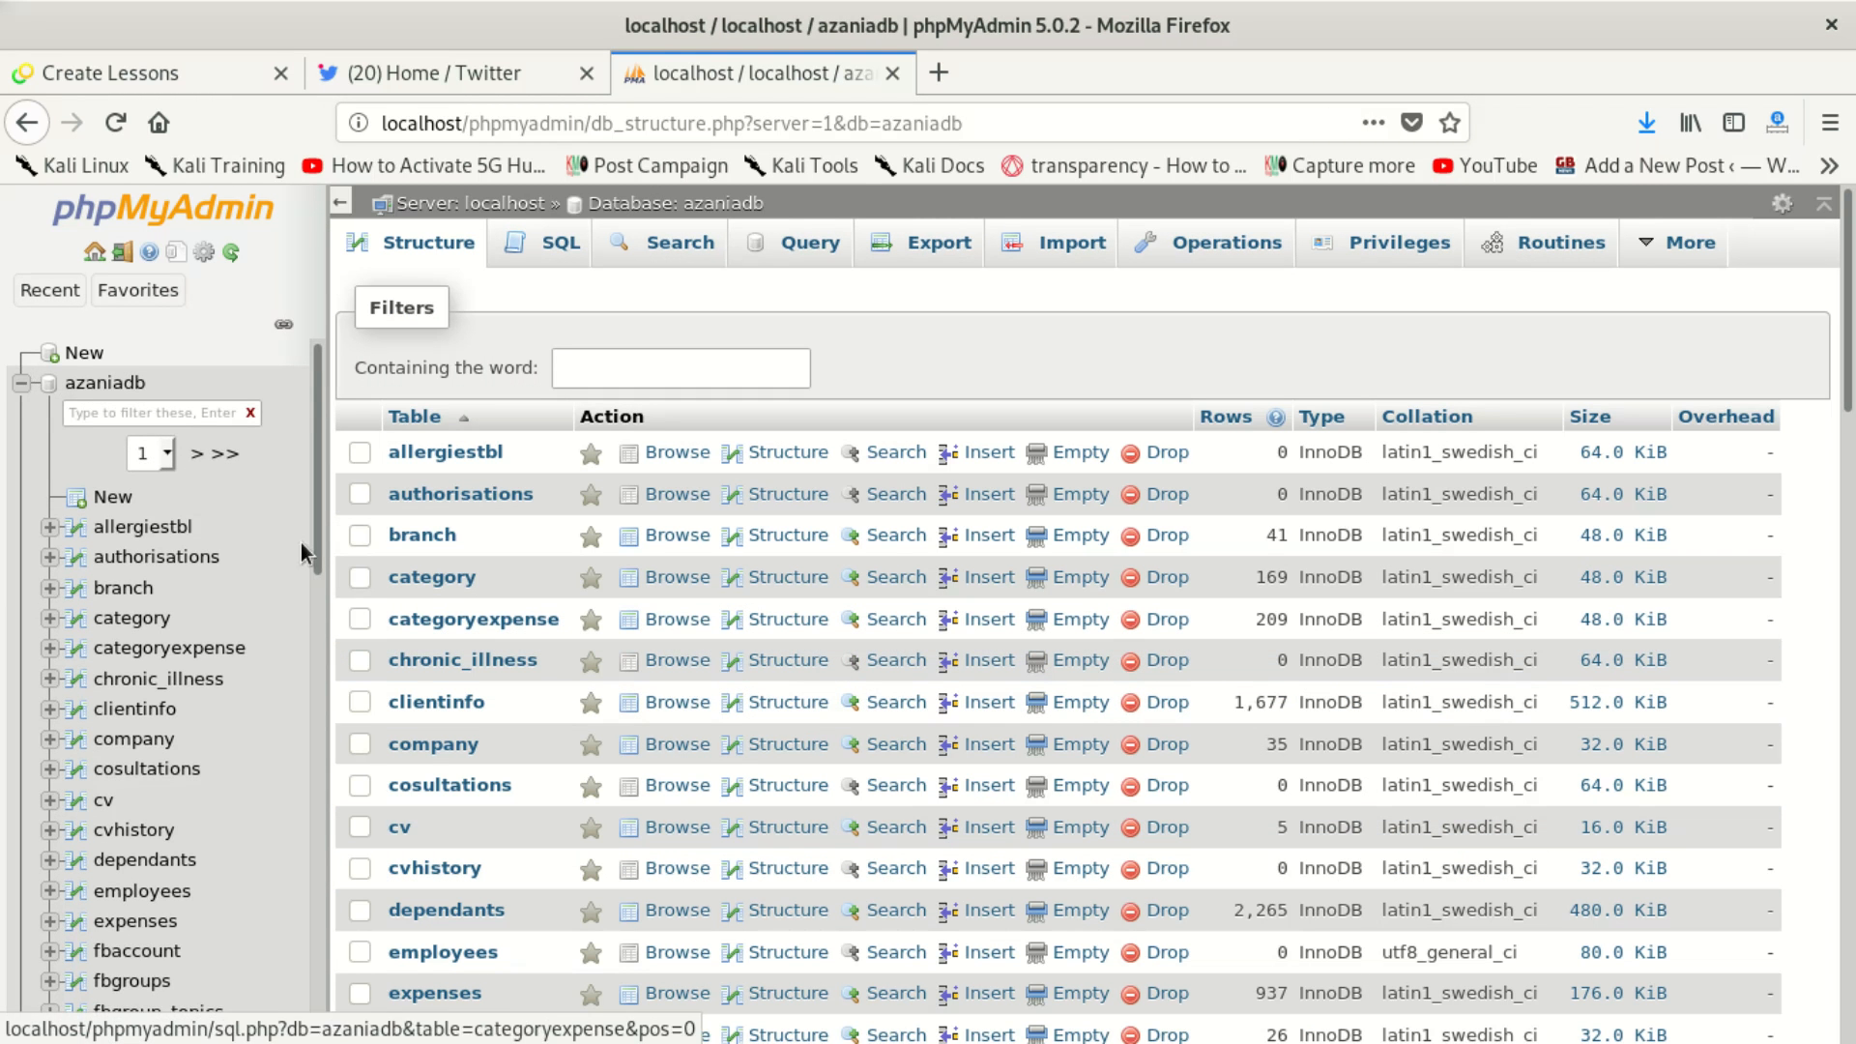
scroll(258, 752, "down", 10)
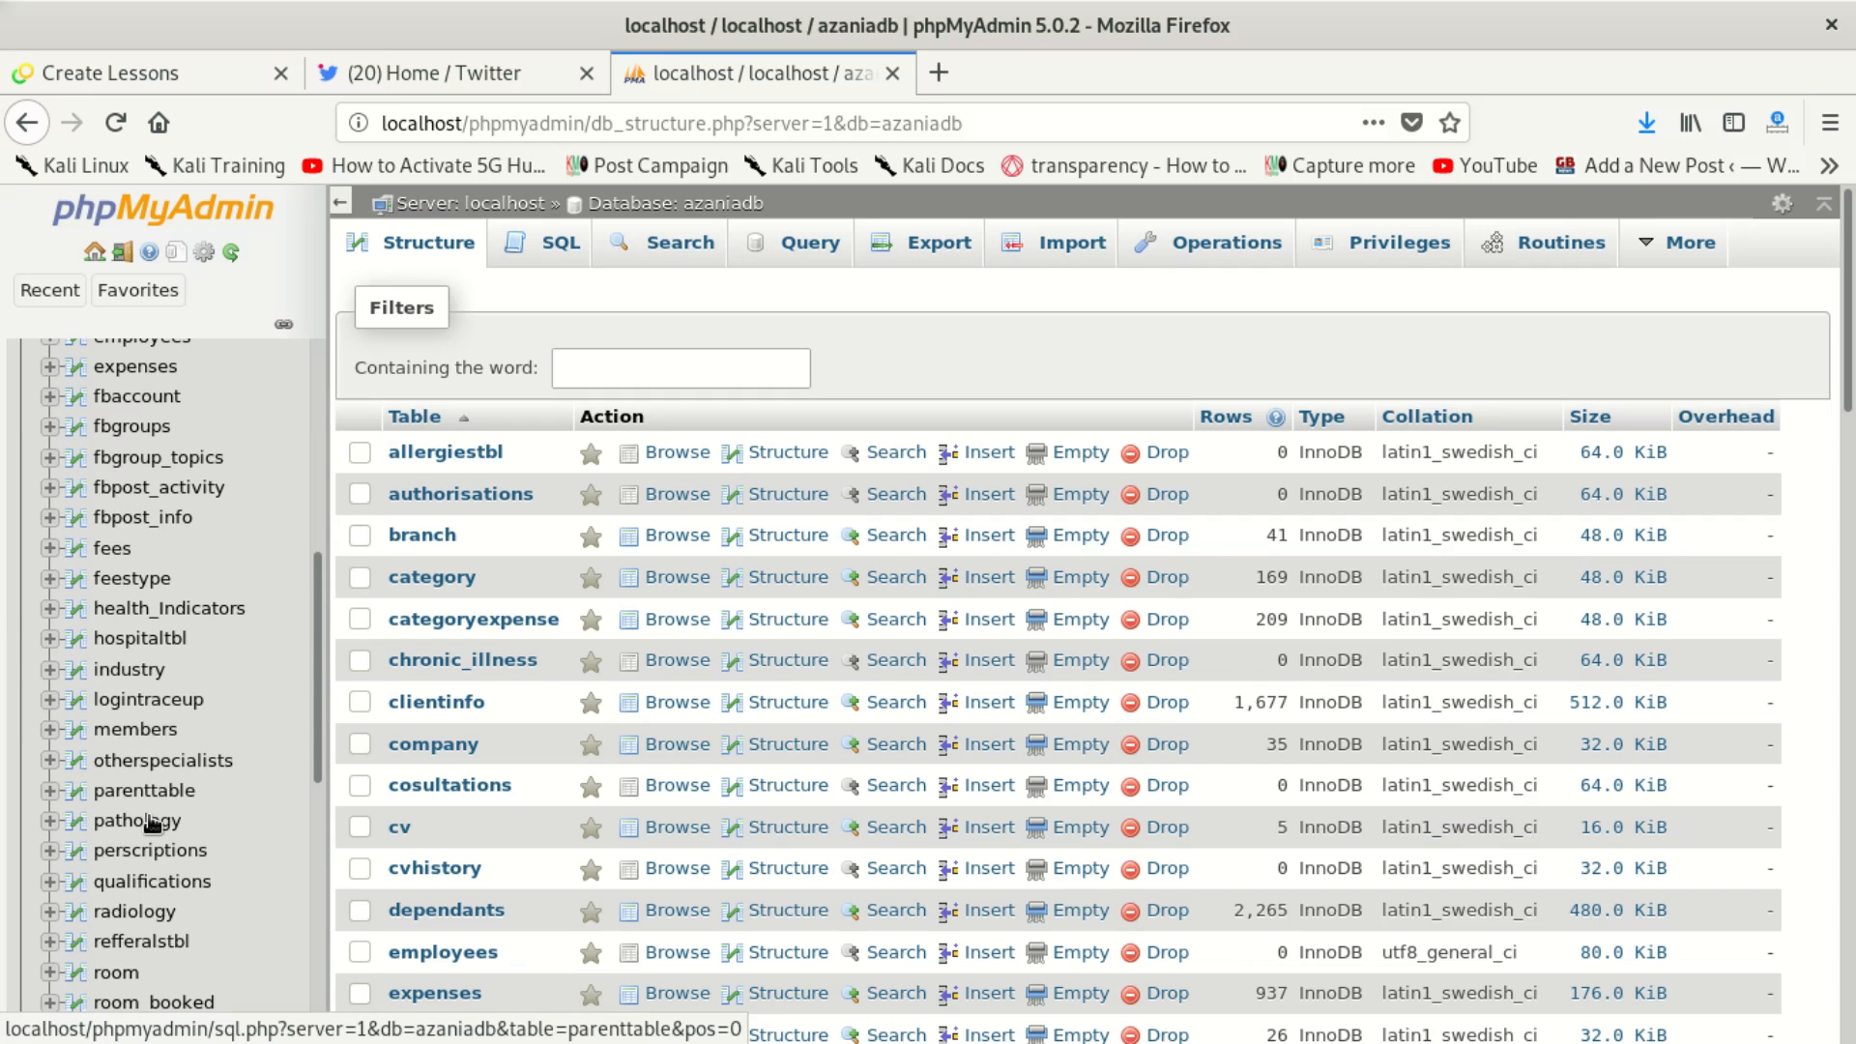
scroll(152, 827, "down", 4)
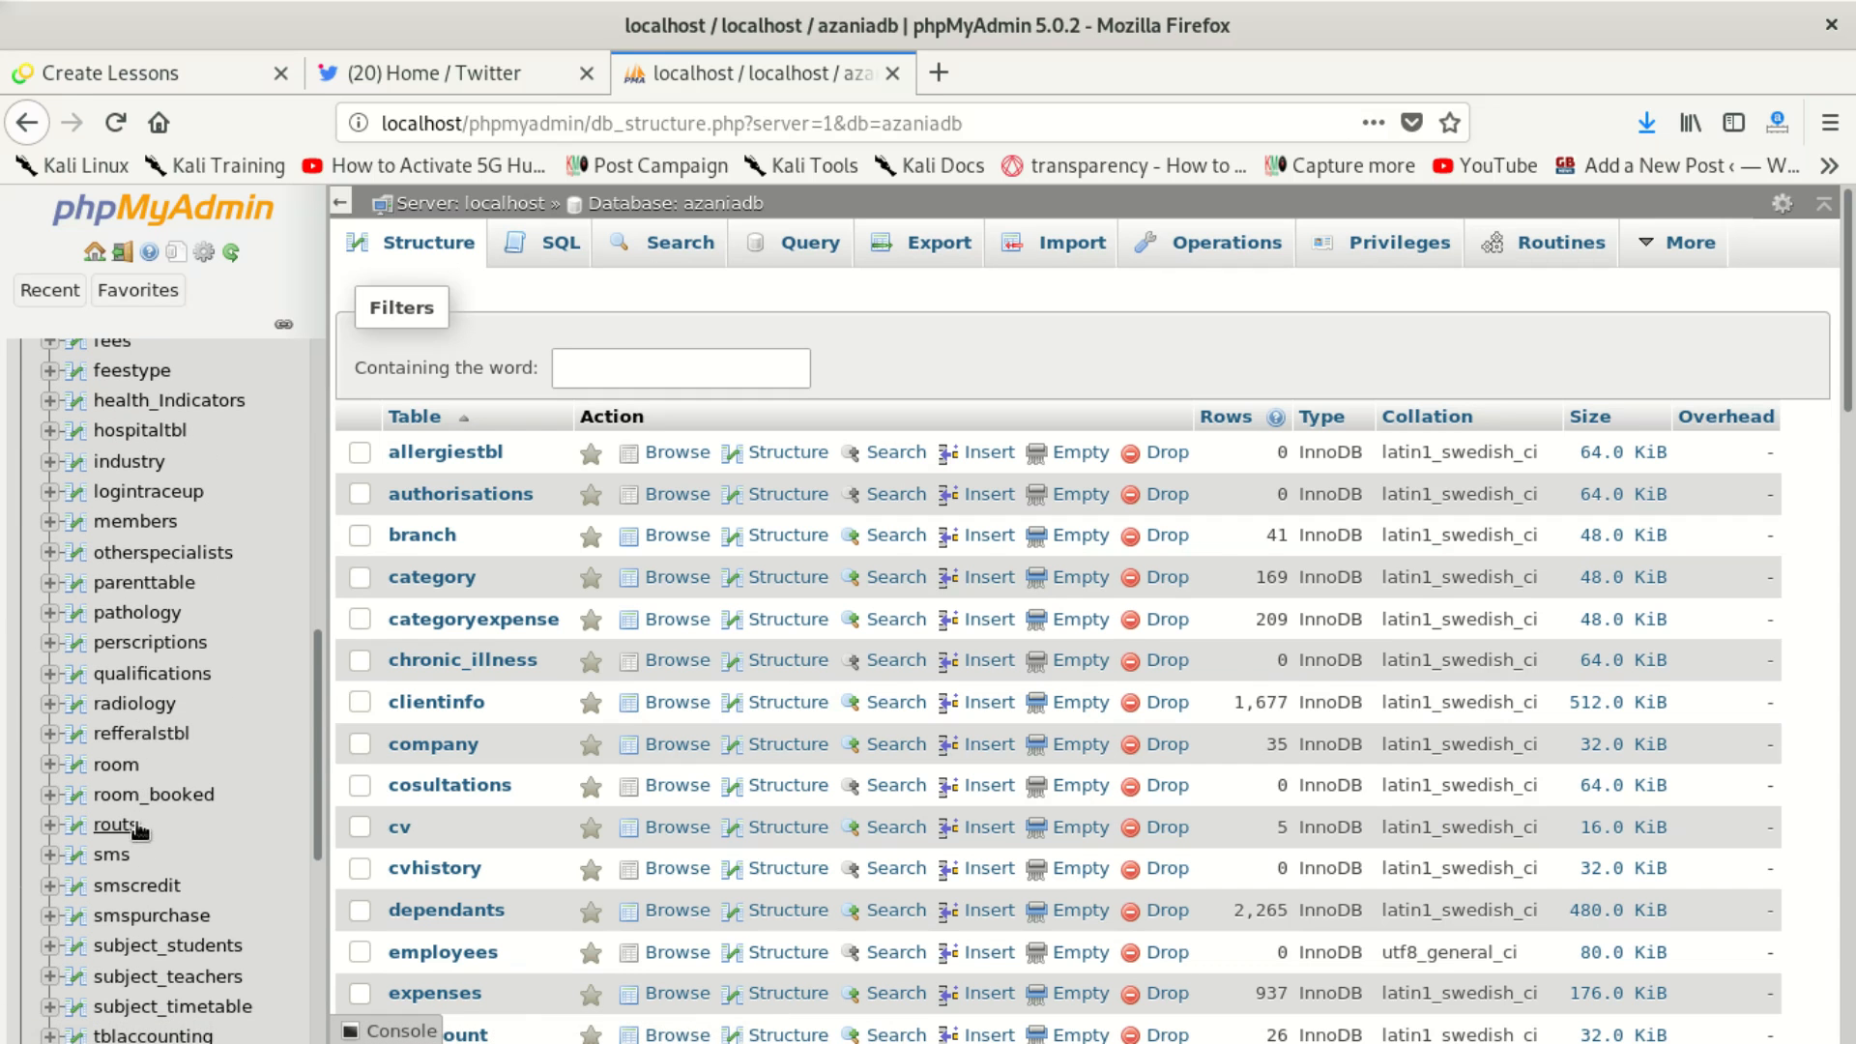
scroll(147, 754, "down", 3)
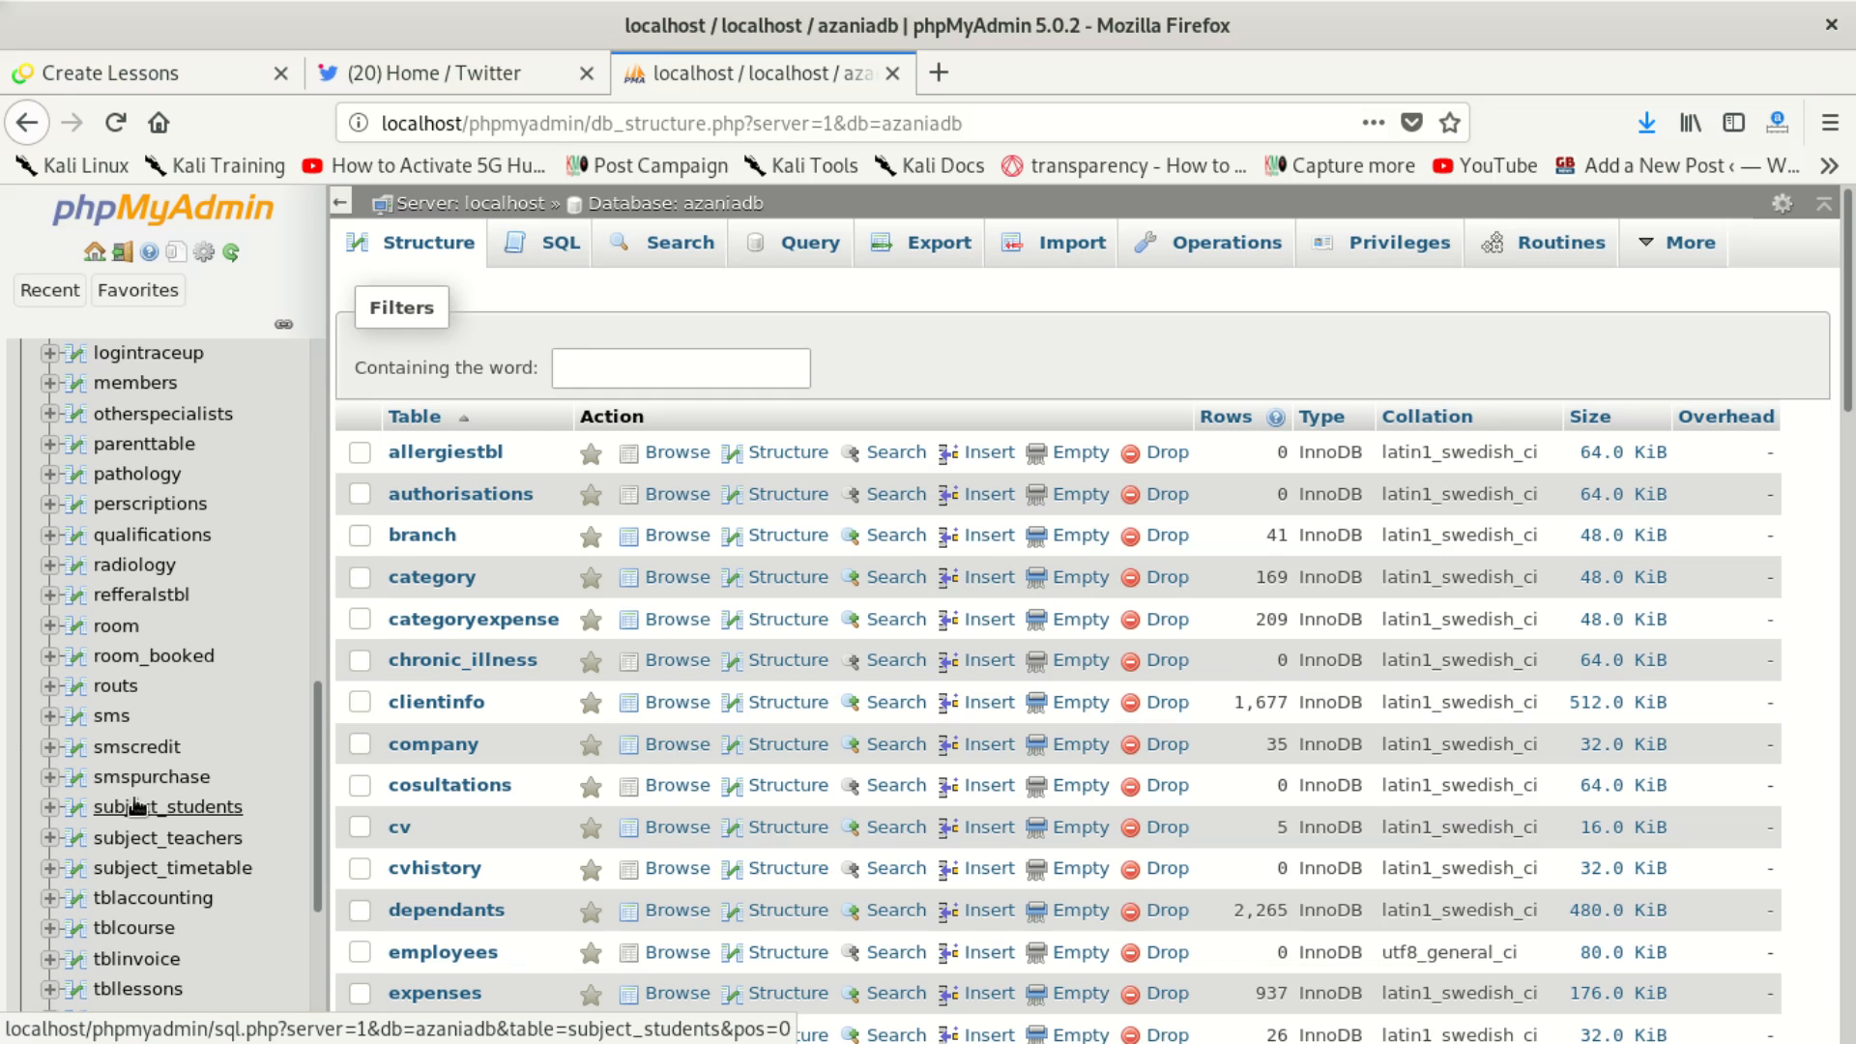
scroll(144, 817, "down", 4)
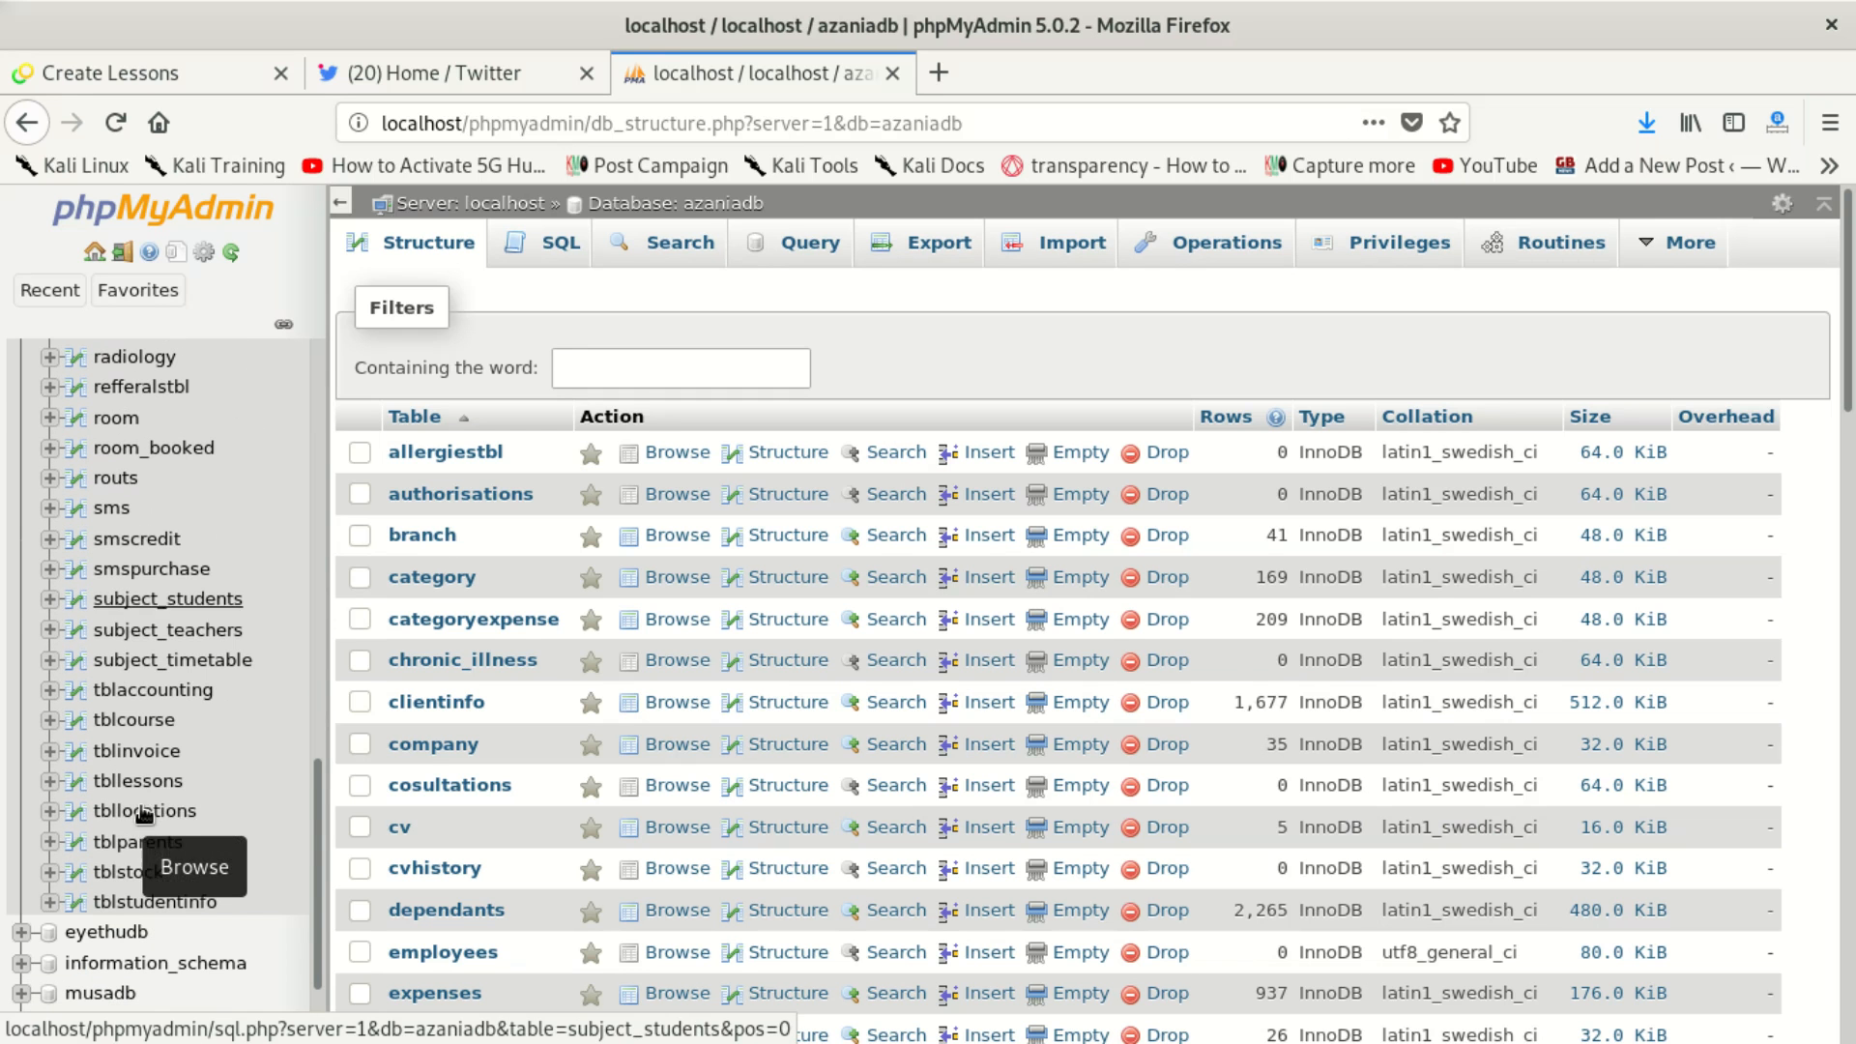
left_click(147, 720)
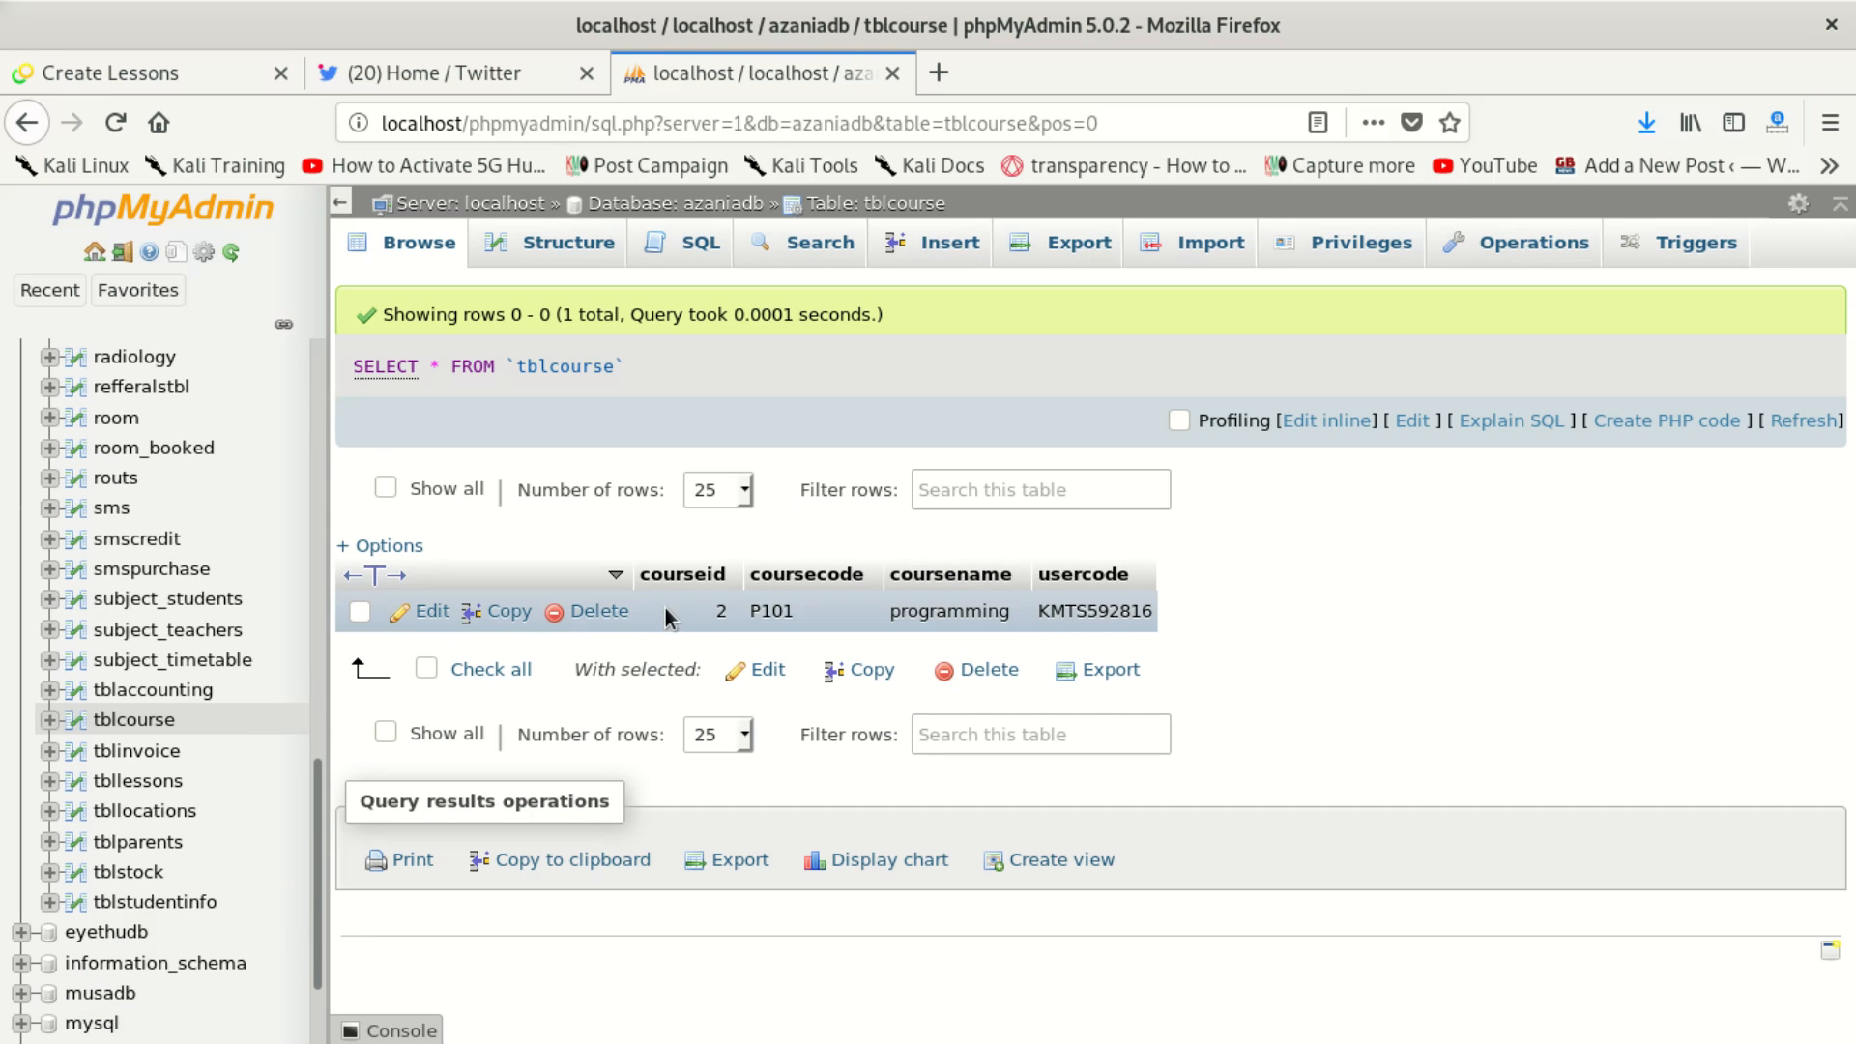
Step: Set courseid to 1 for the programming course record in tblcourse, and show the tbllessons records to check their courseid
double_click(702, 613)
key("BackSpace")
type("1")
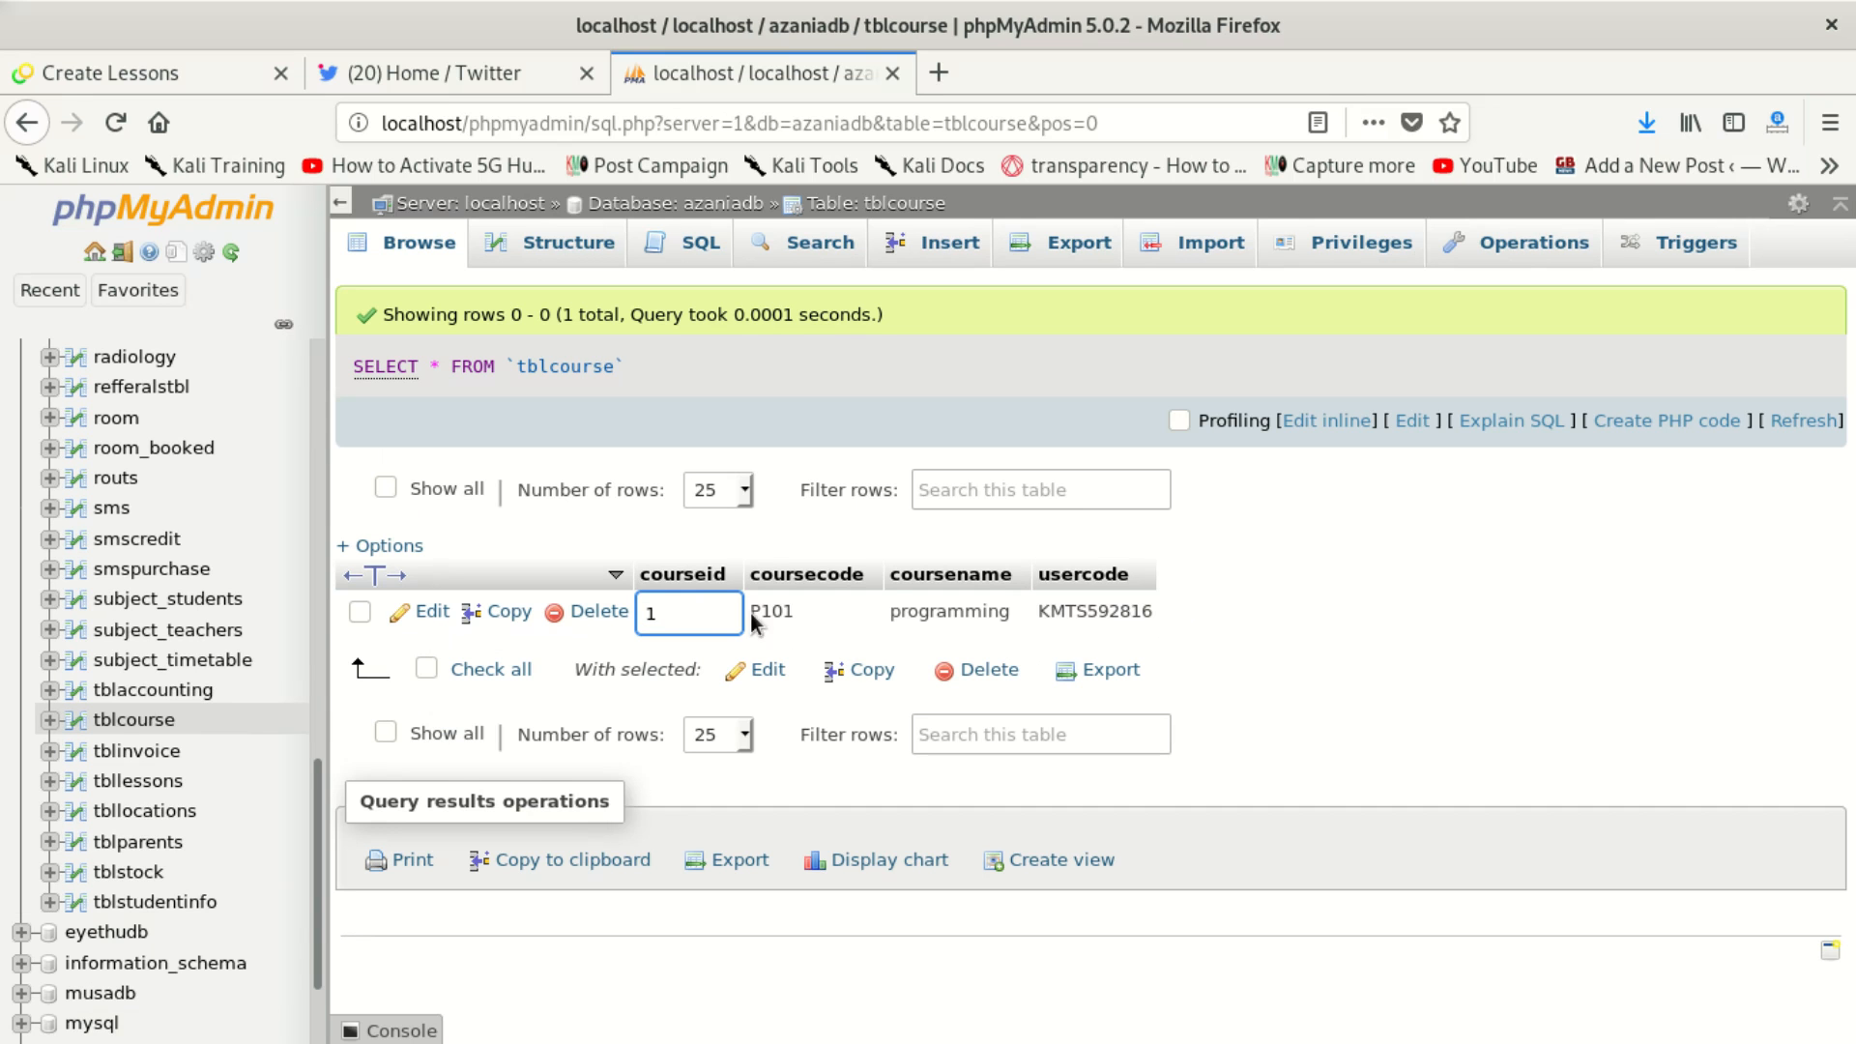
left_click(852, 617)
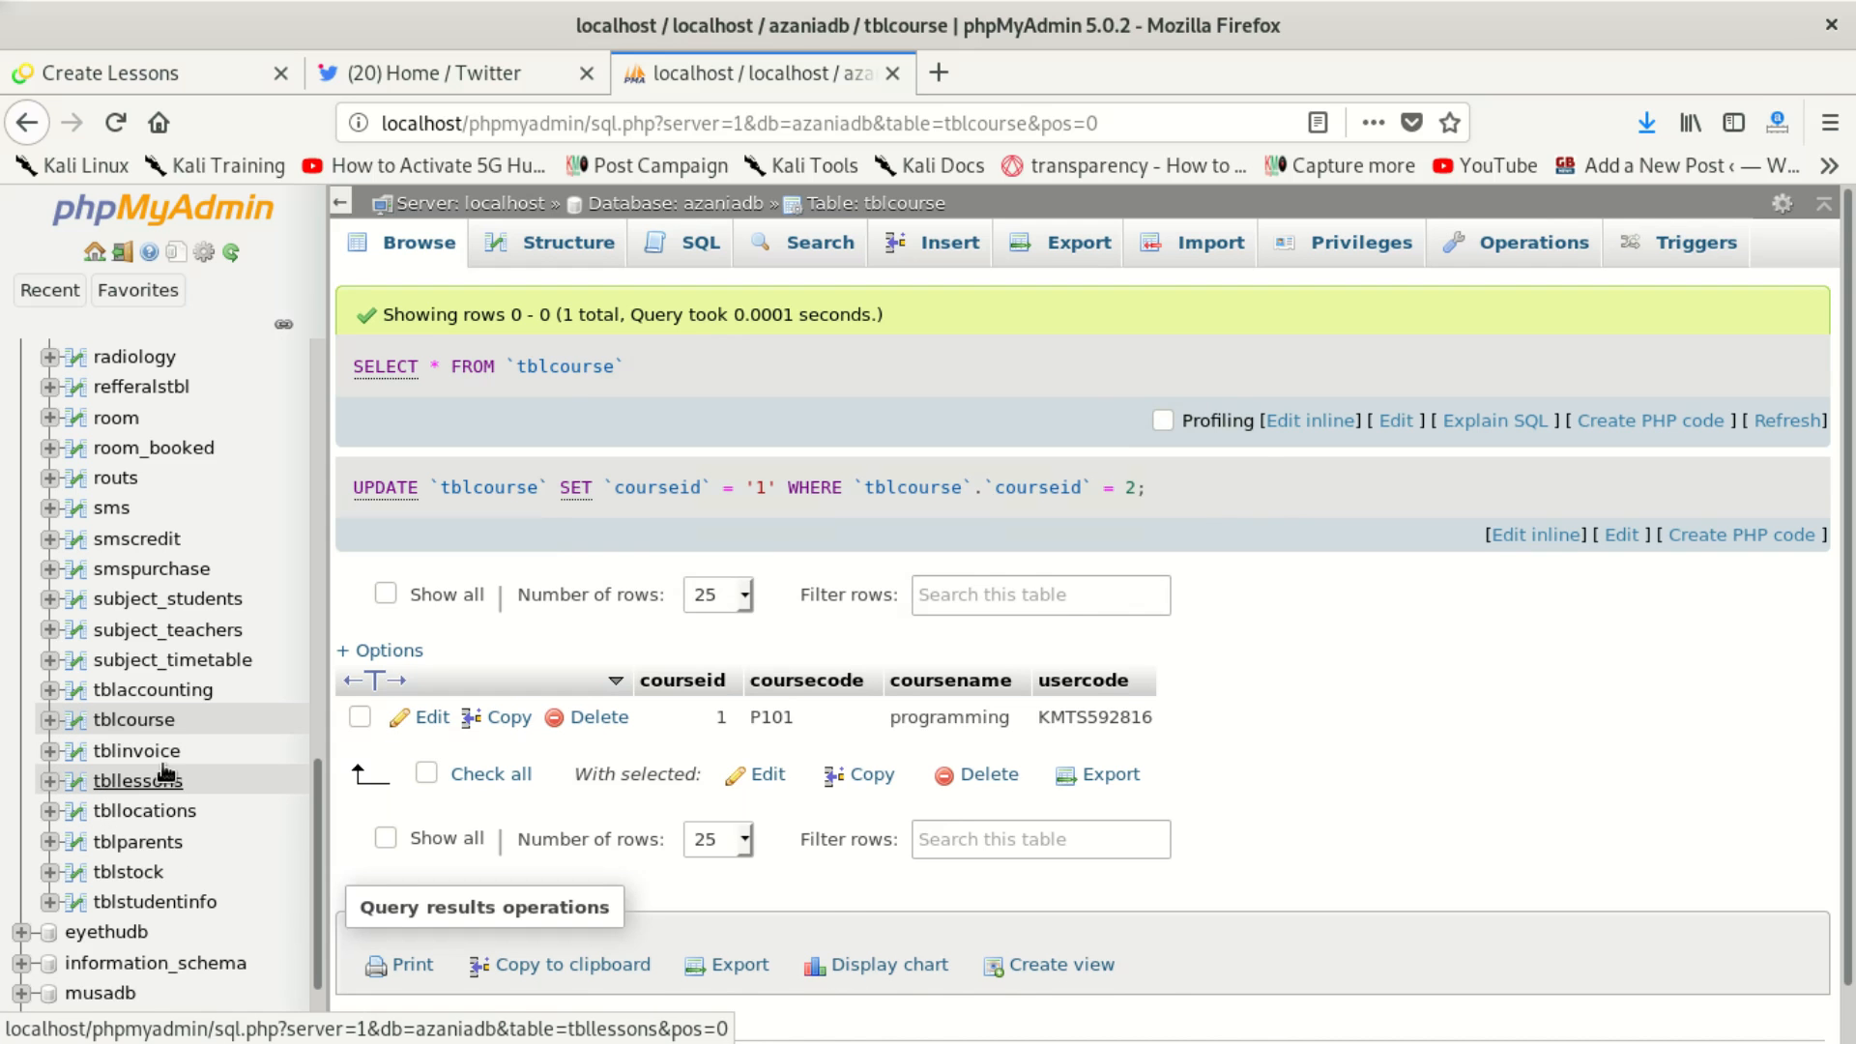
left_click(137, 781)
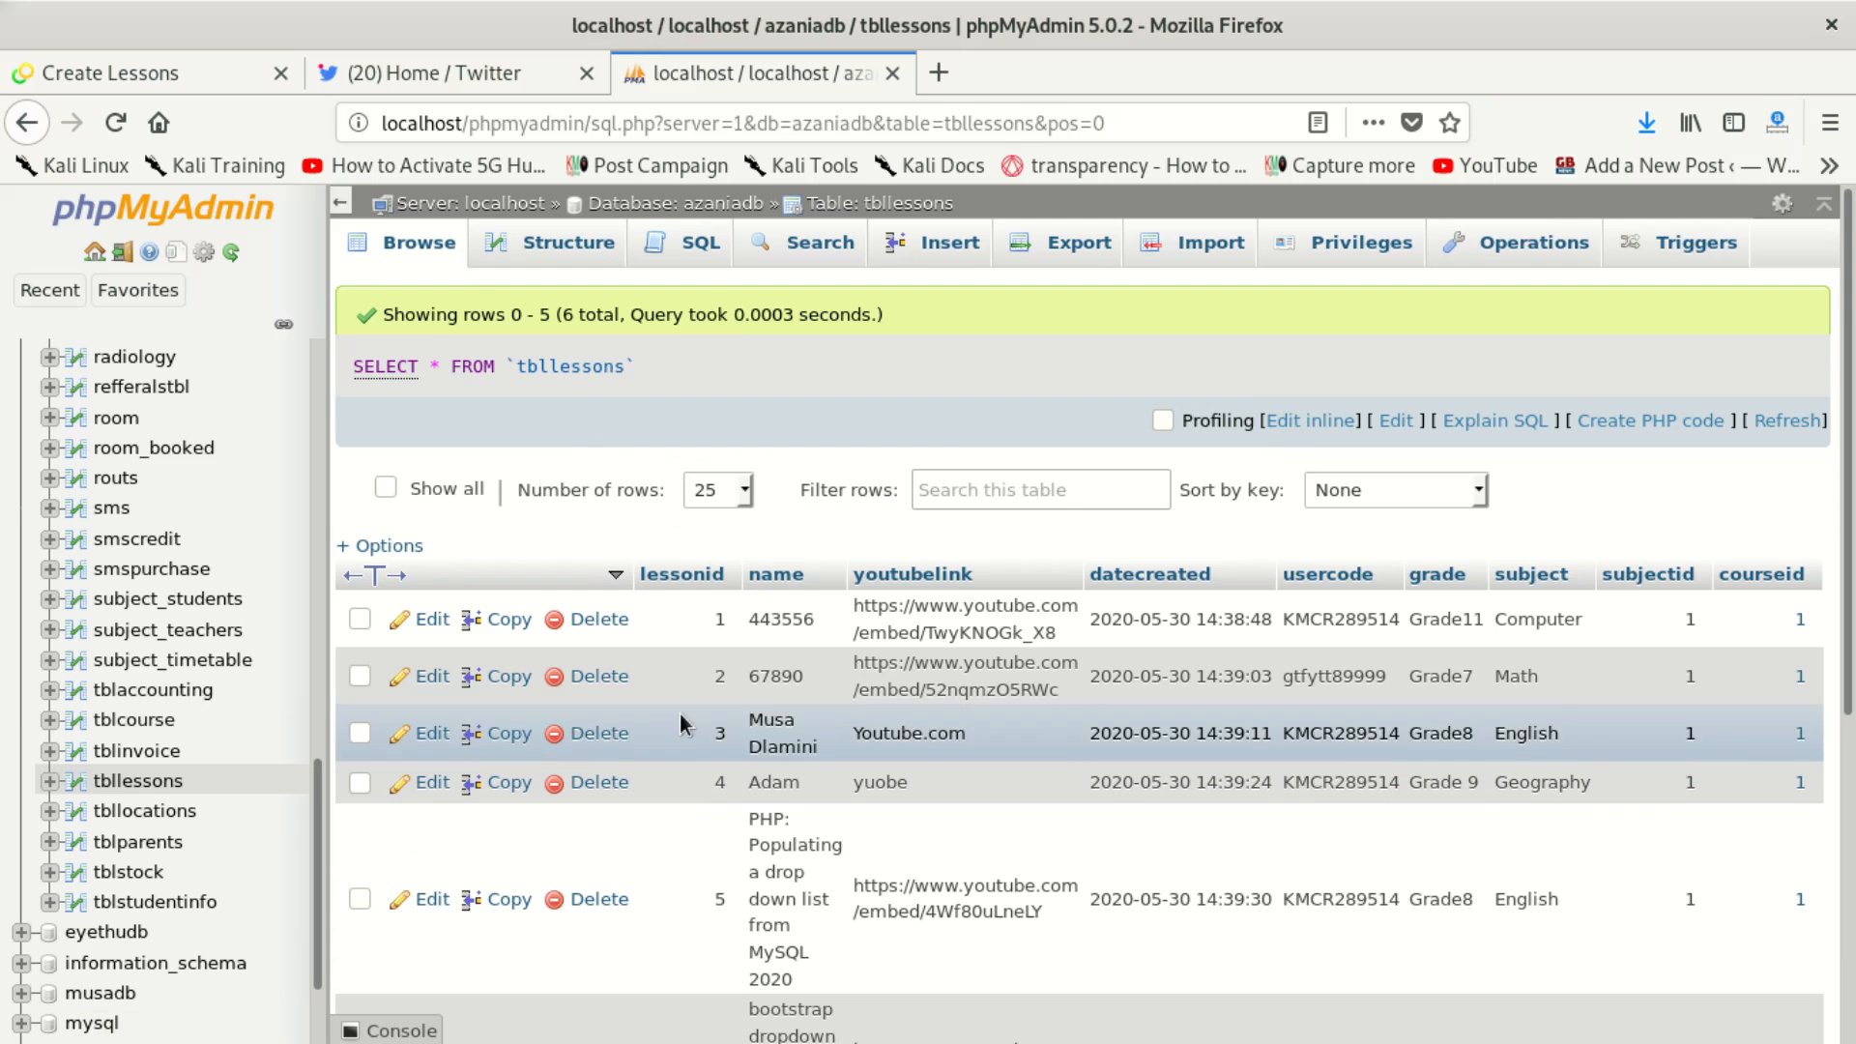